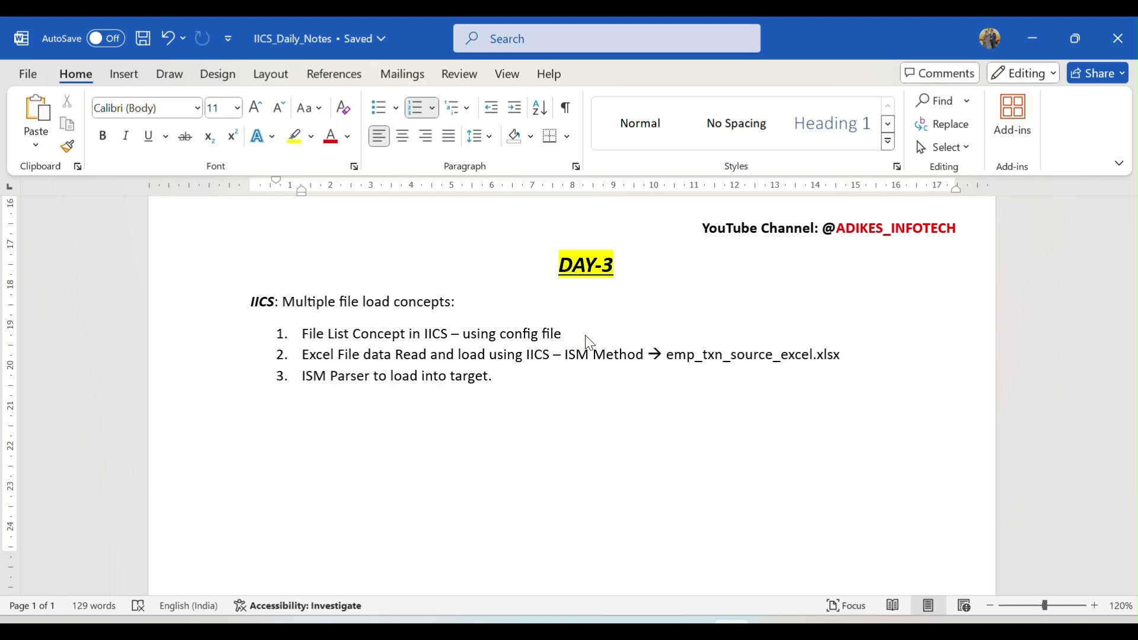
Switch to File Explorer and open the Input_Files folder inside Source_Files
mouse_move(536, 622)
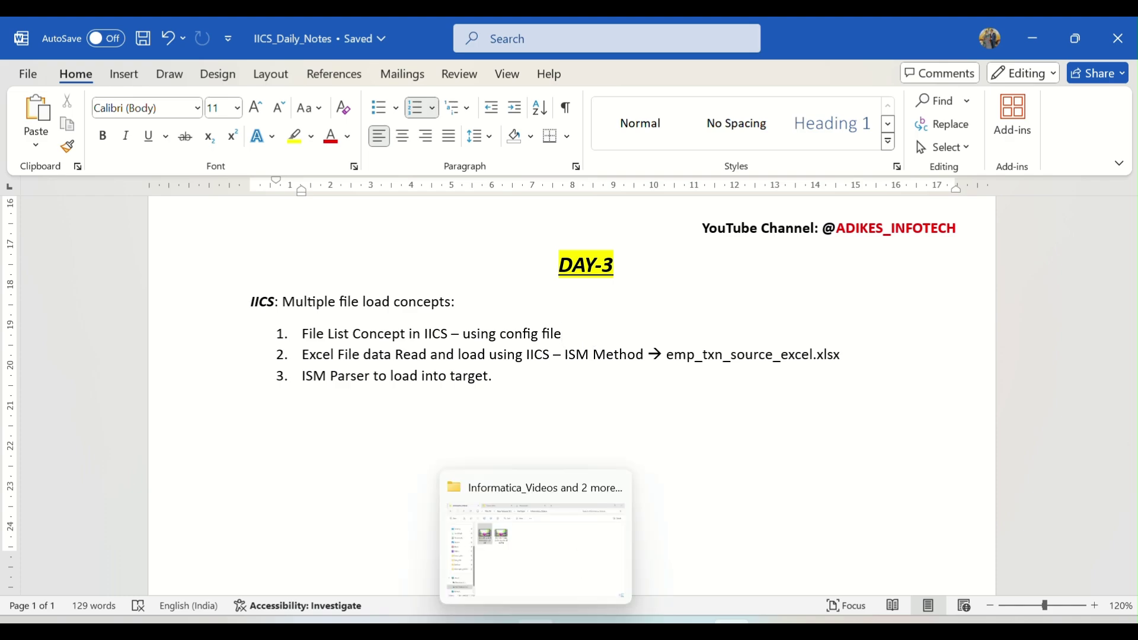
click(534, 548)
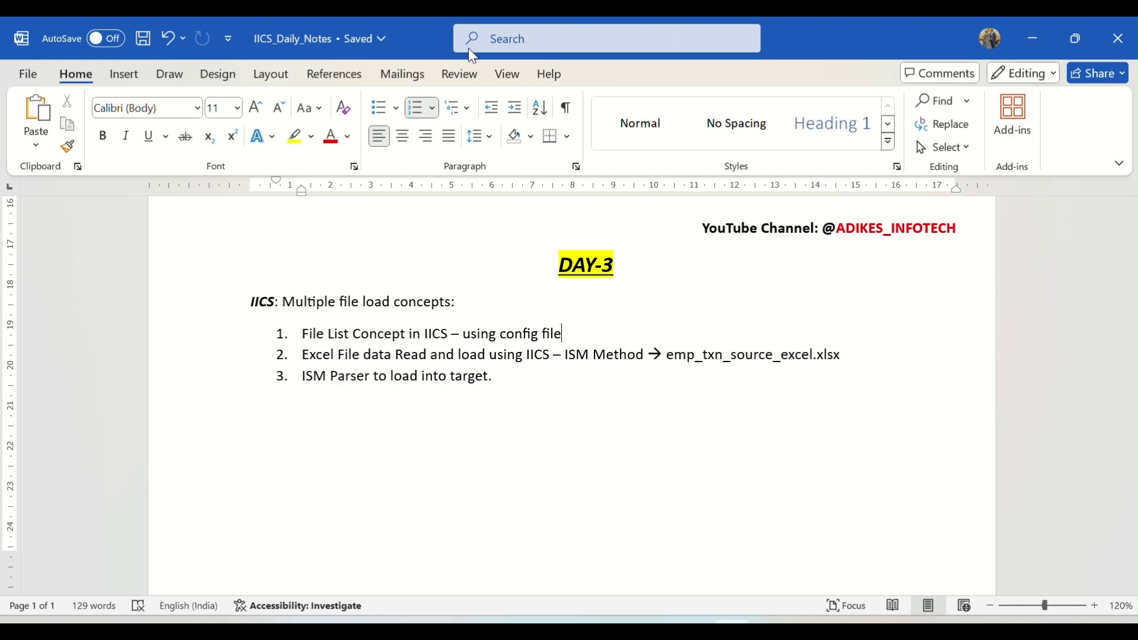
scroll(271, 305, down, 8)
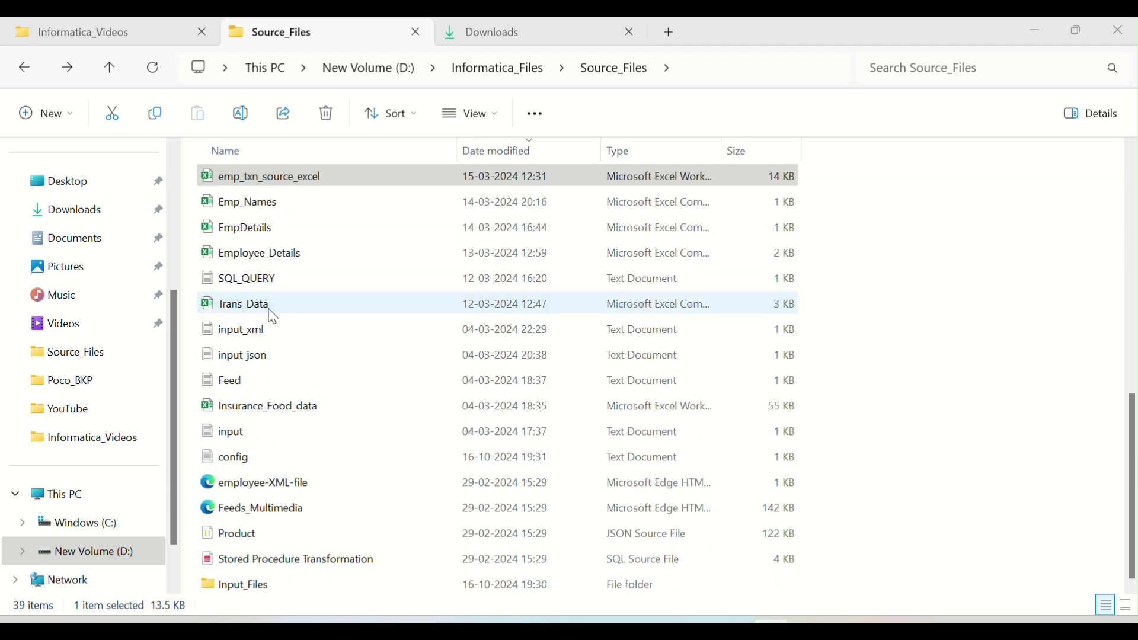
click(255, 590)
double_click(255, 590)
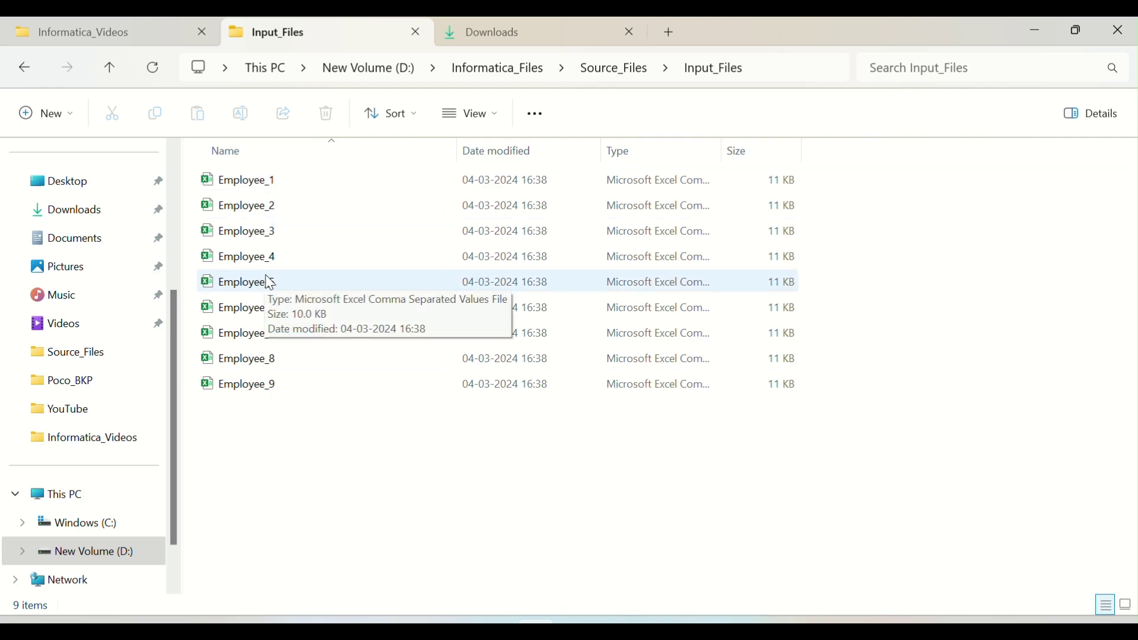
Open the Employee_1 CSV file and review its employee records from the first row to the last
double_click(262, 188)
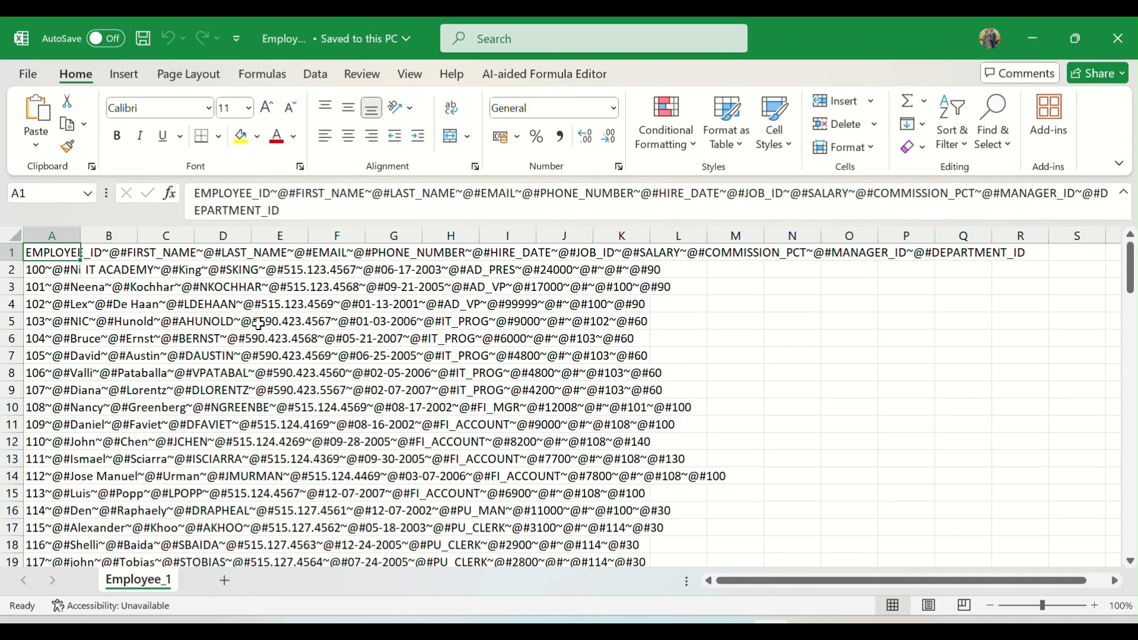
scroll(148, 293, down, 5)
scroll(147, 294, down, 20)
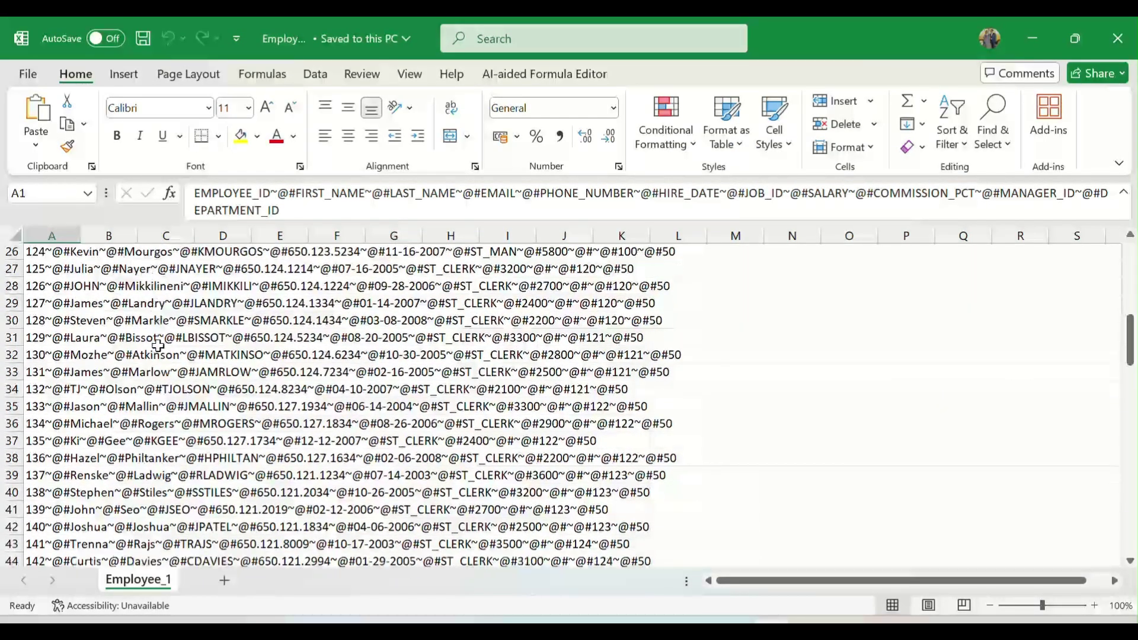
scroll(158, 348, down, 6)
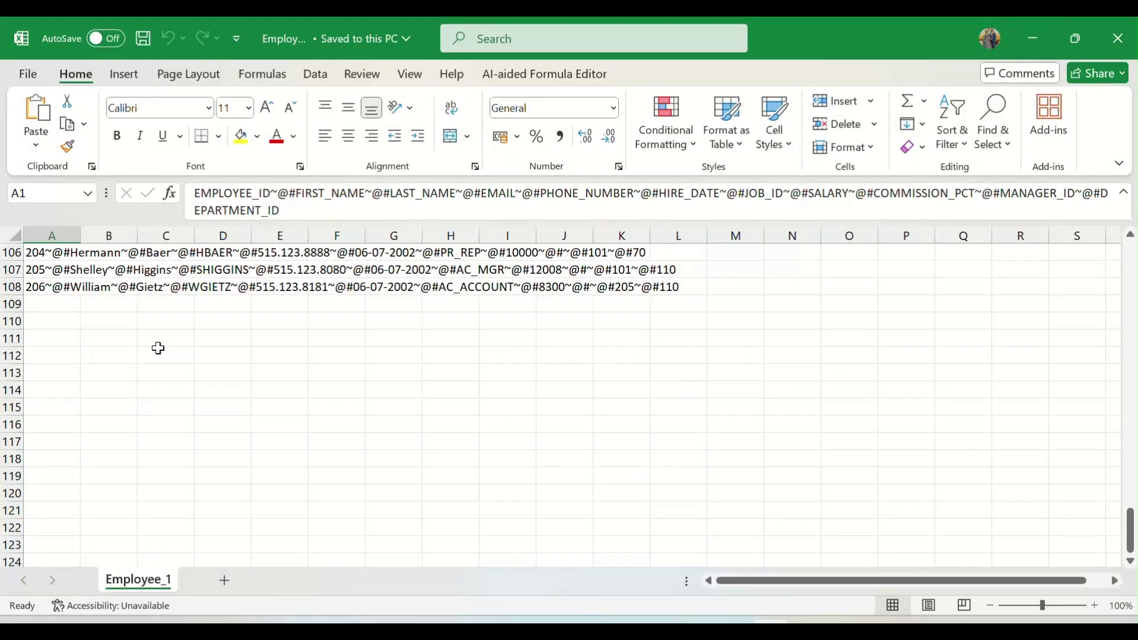
scroll(157, 348, up, 20)
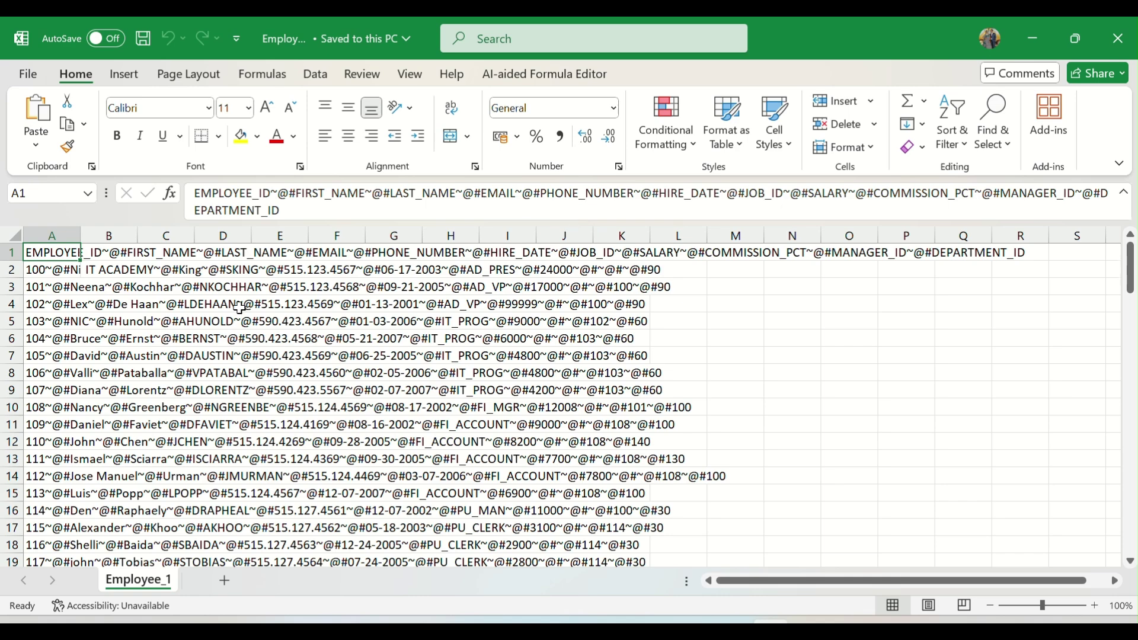
Inspect the header and first data rows of Employee_1 for the column delimiter, and close the file without saving
click(311, 208)
key(ctrl+a)
click(216, 291)
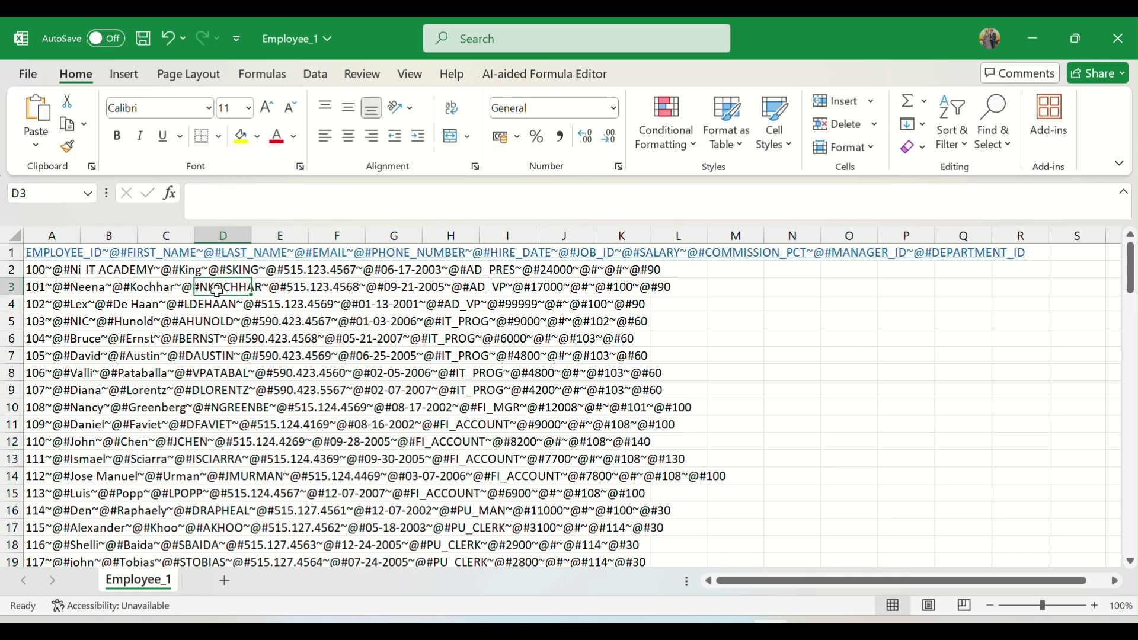
click(189, 340)
click(46, 274)
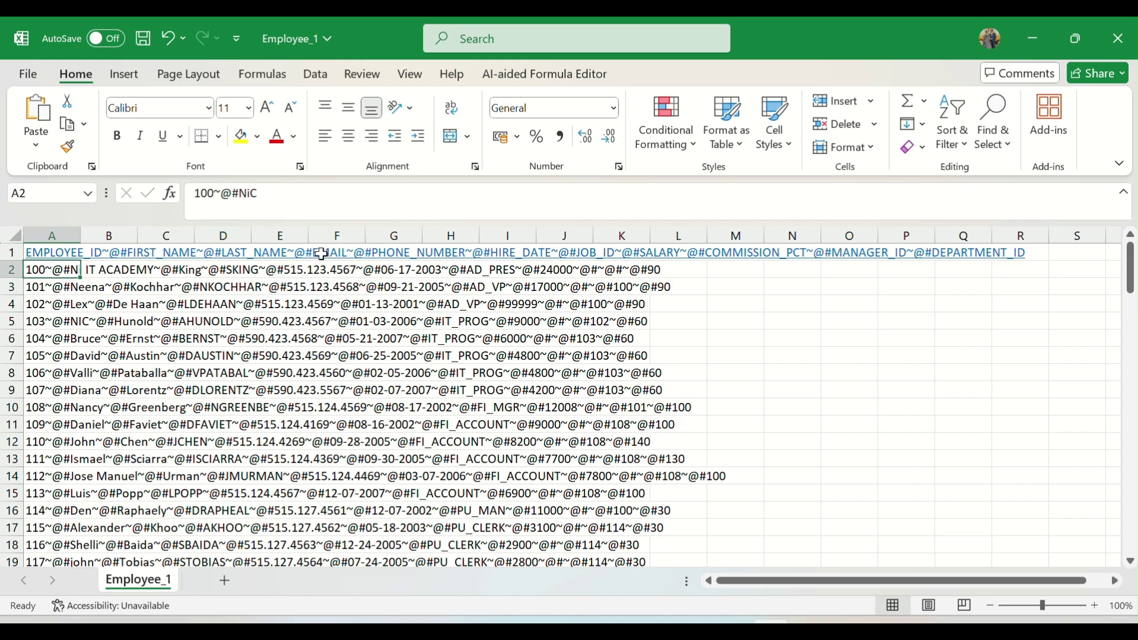
click(1118, 40)
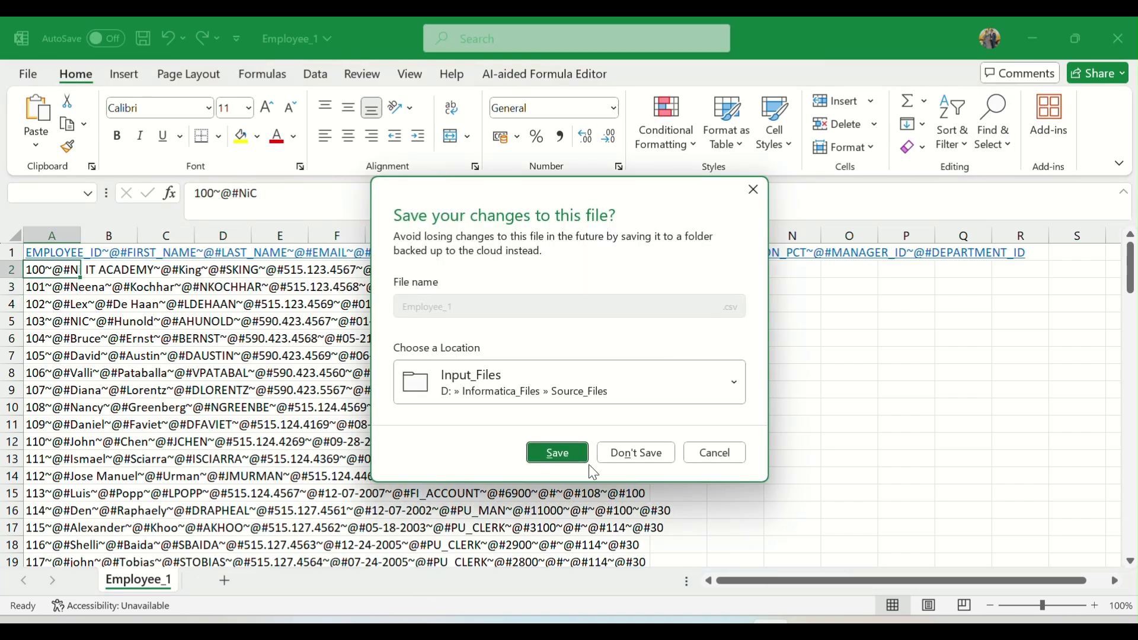
click(611, 459)
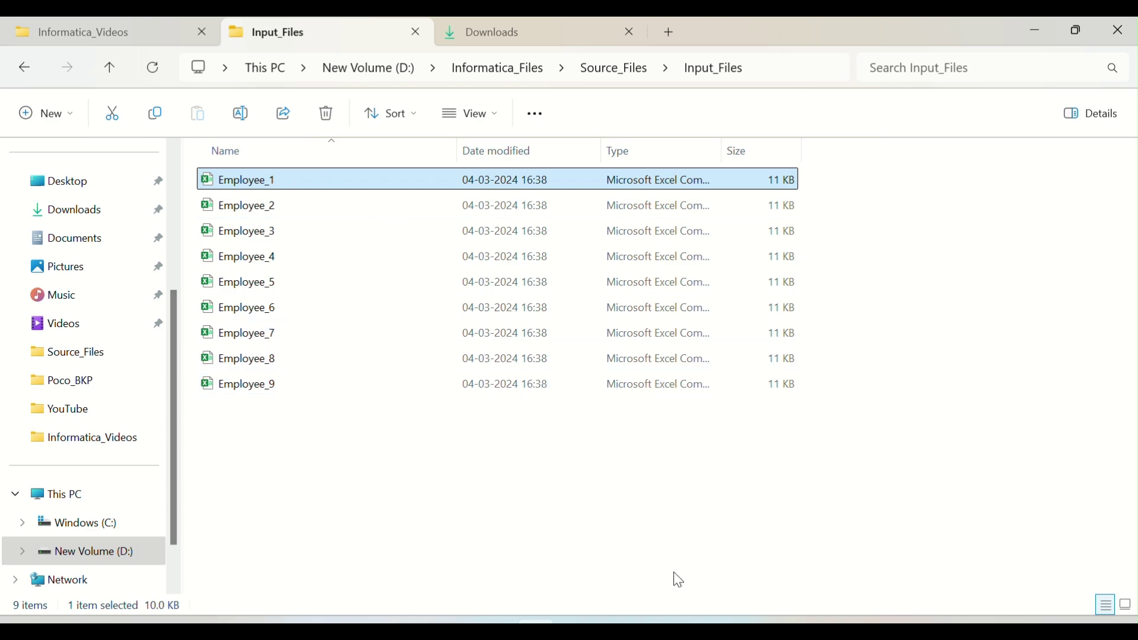
Highlight the File List Concept topic in the IICS_Daily_Notes Word document, and return to the Input_Files folder
click(732, 622)
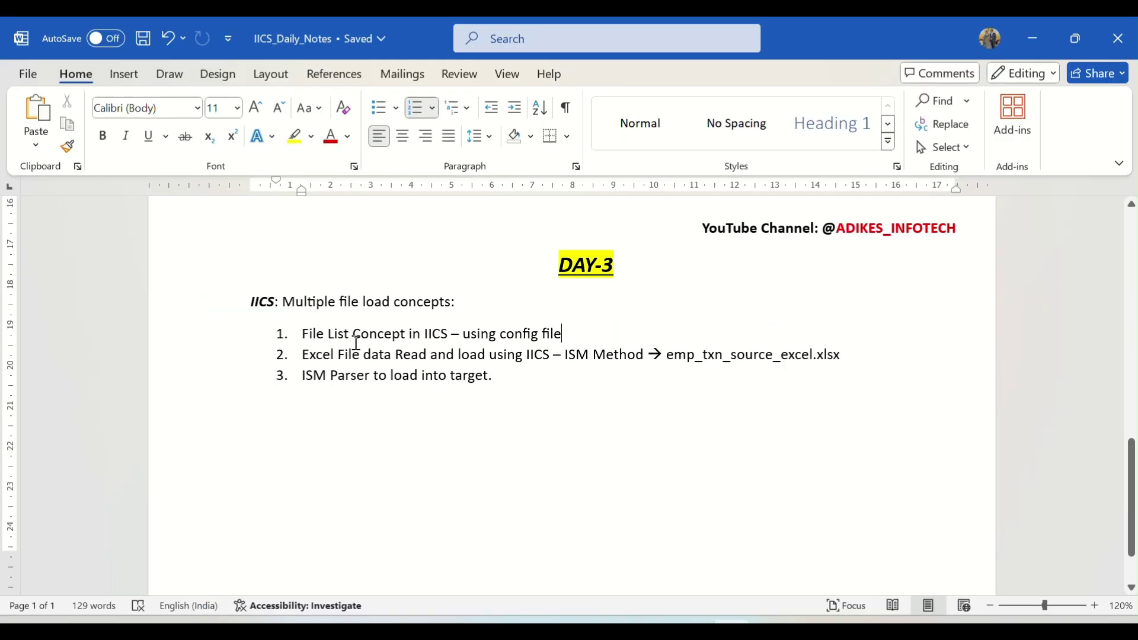
drag(310, 334, 451, 345)
click(488, 375)
click(537, 623)
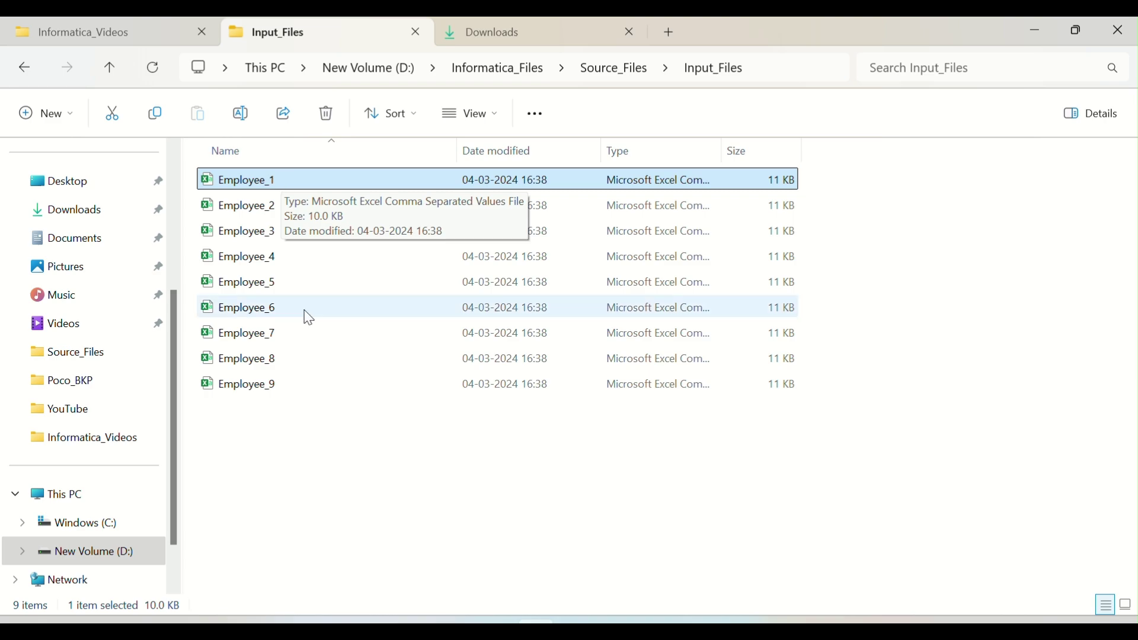
Examine the input files as two groups, selecting Employee_1 to Employee_3 and Employee_4 to Employee_9 in turn
click(287, 412)
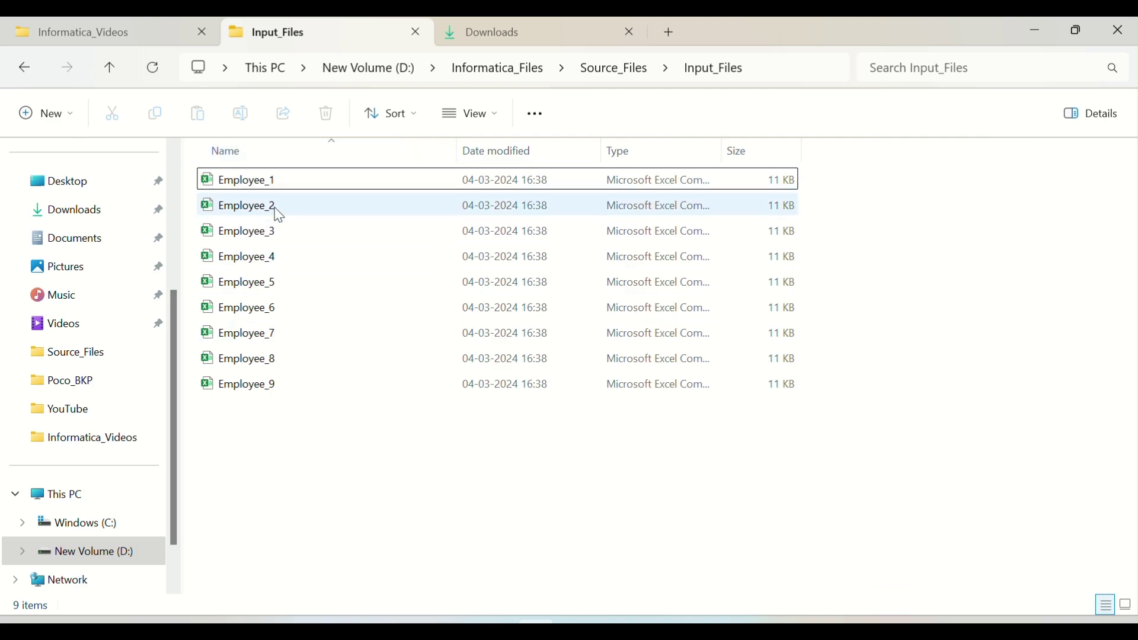
click(272, 180)
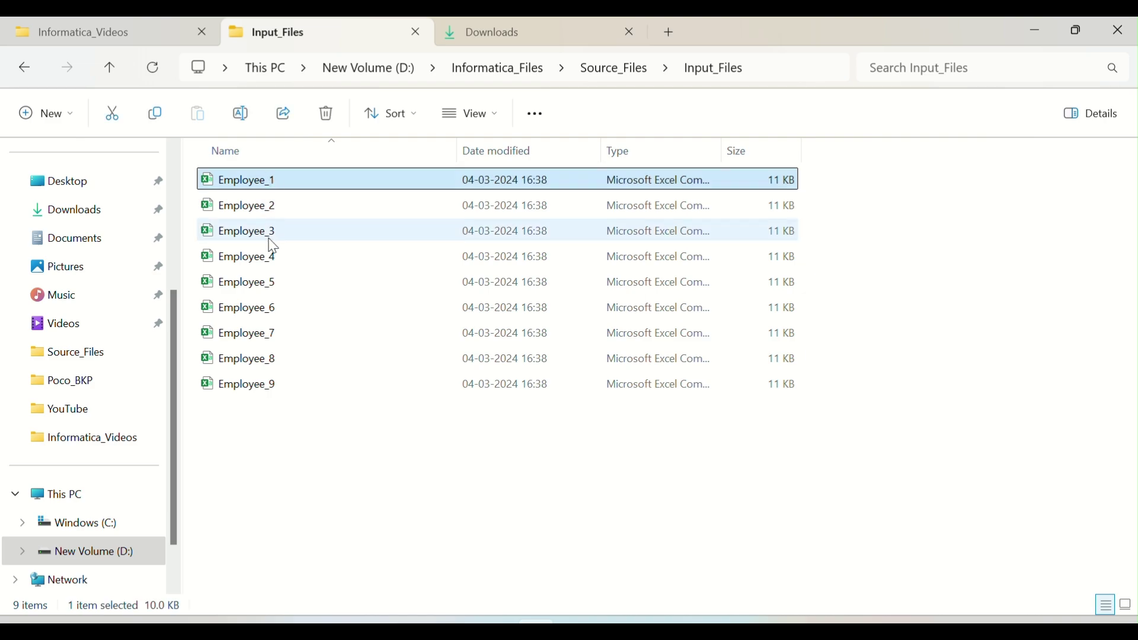
shift+click(273, 232)
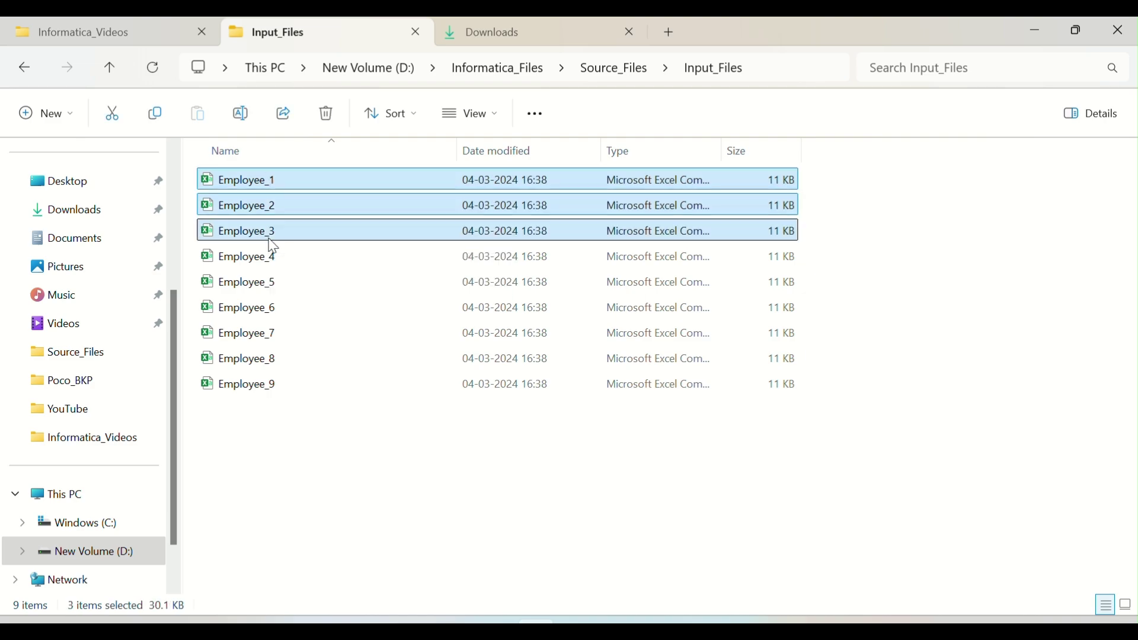
click(274, 259)
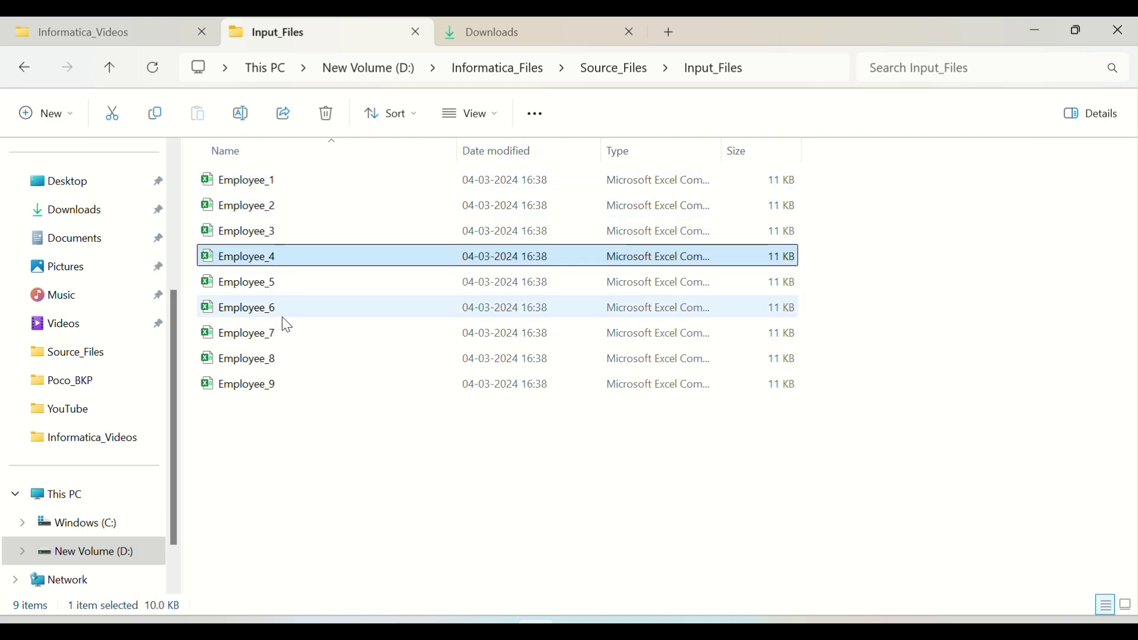
shift+click(283, 386)
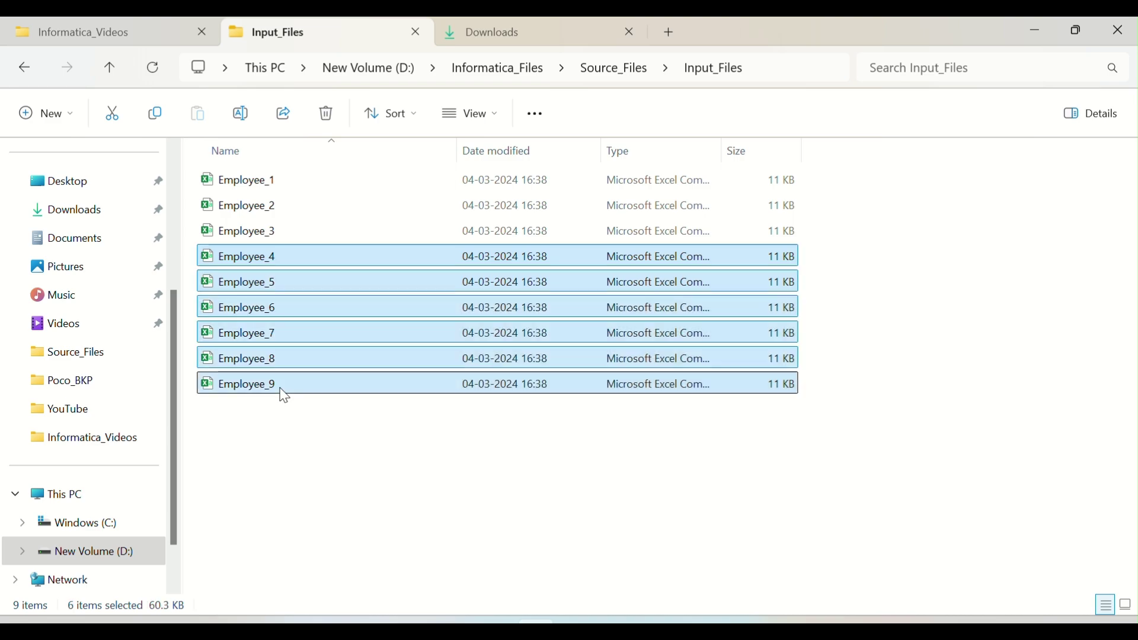
click(249, 193)
shift+click(249, 240)
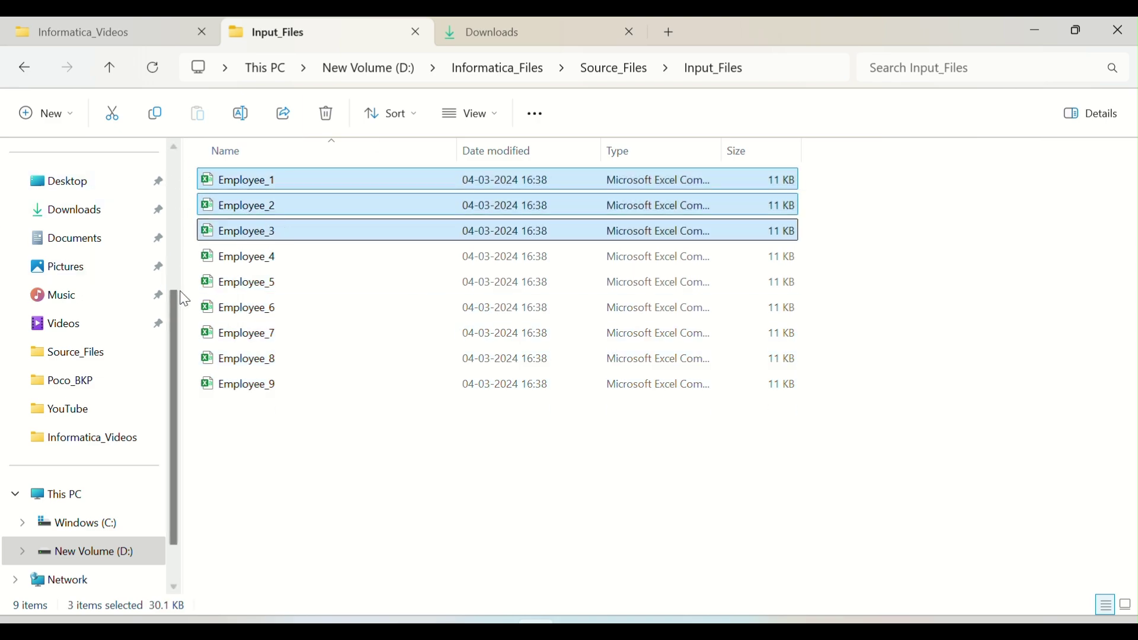
click(295, 260)
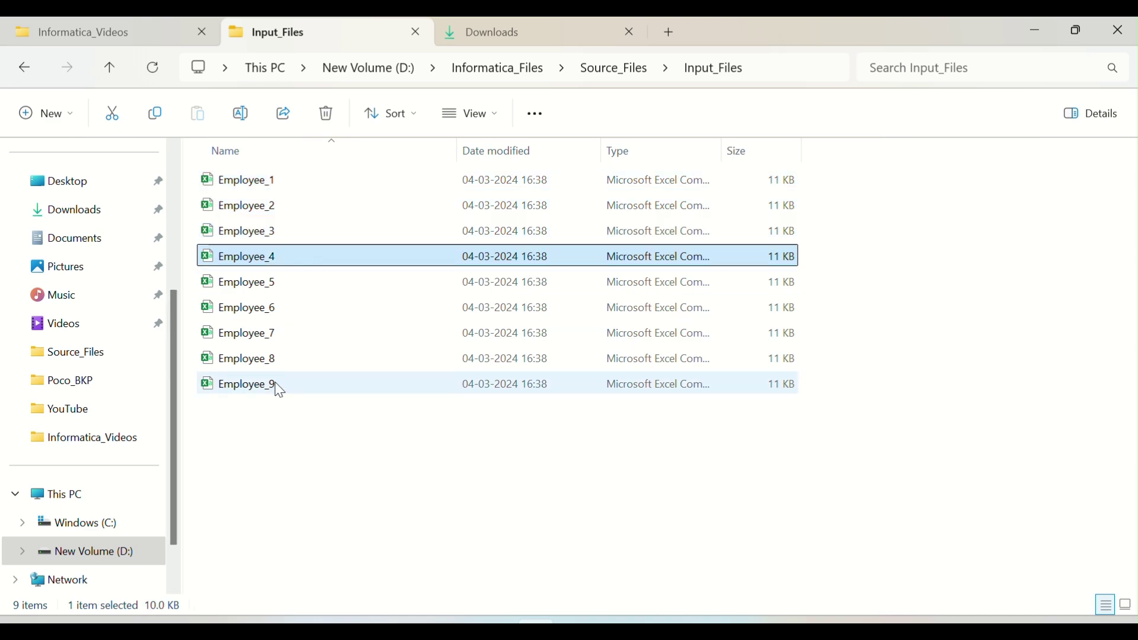
shift+click(274, 386)
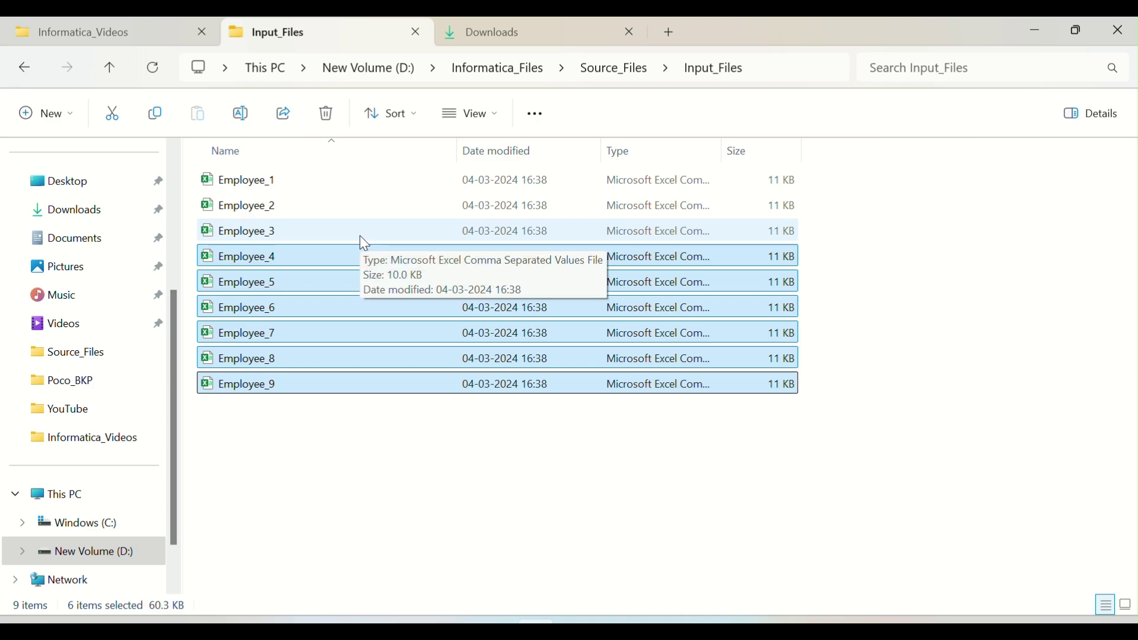
click(336, 236)
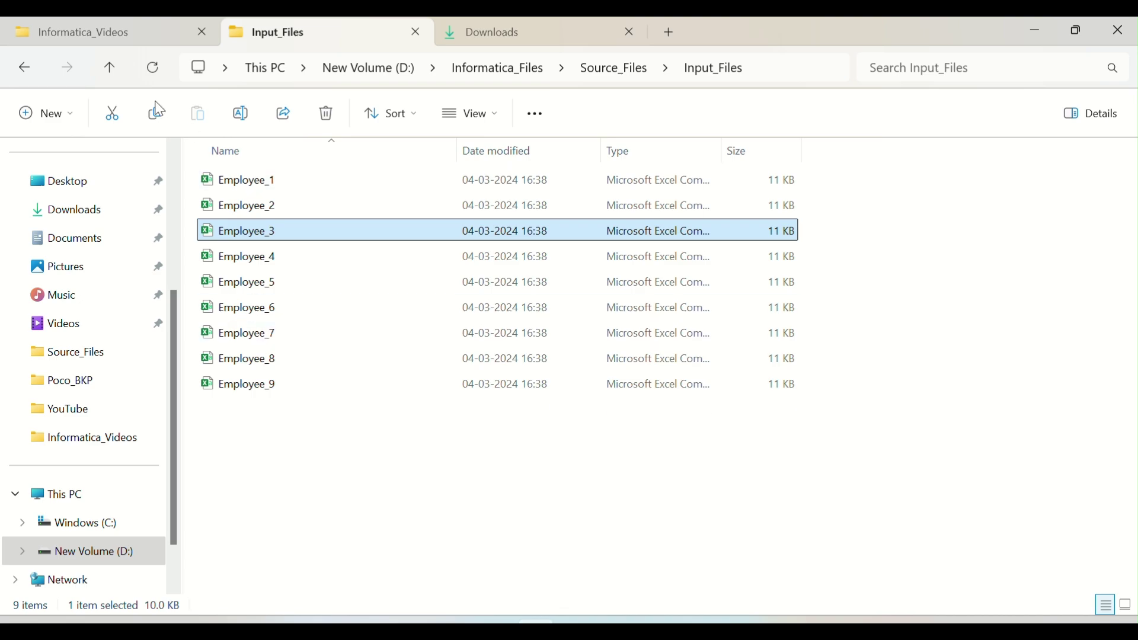
Go back to the Source_Files folder and open the config text file
click(25, 70)
scroll(279, 383, up, 8)
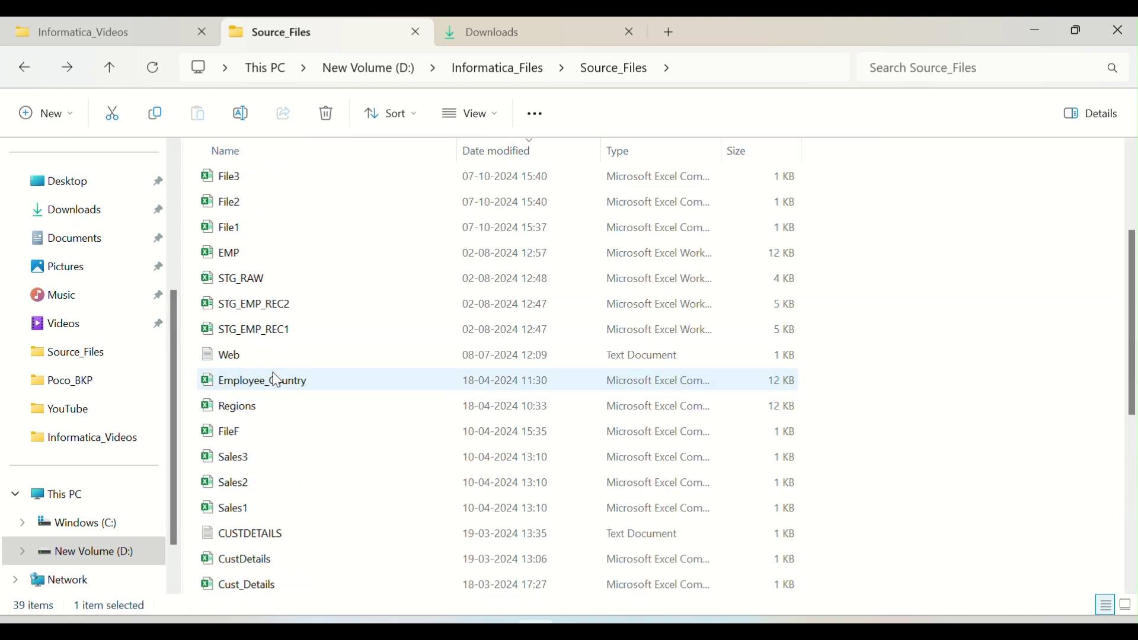
scroll(284, 384, down, 8)
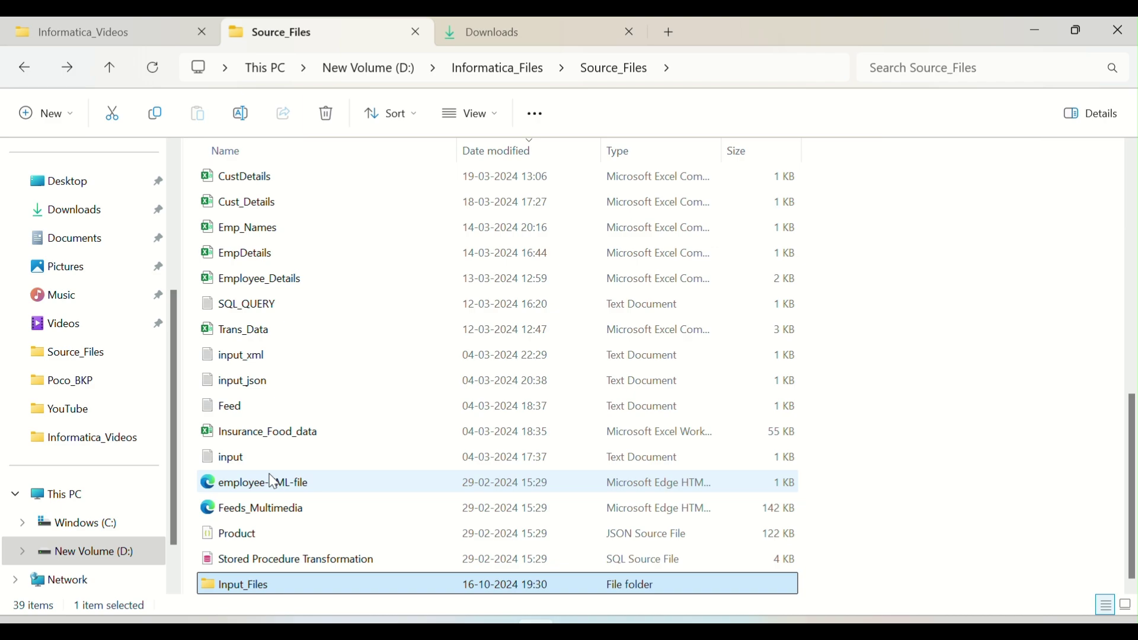
scroll(272, 479, up, 1)
scroll(282, 320, up, 5)
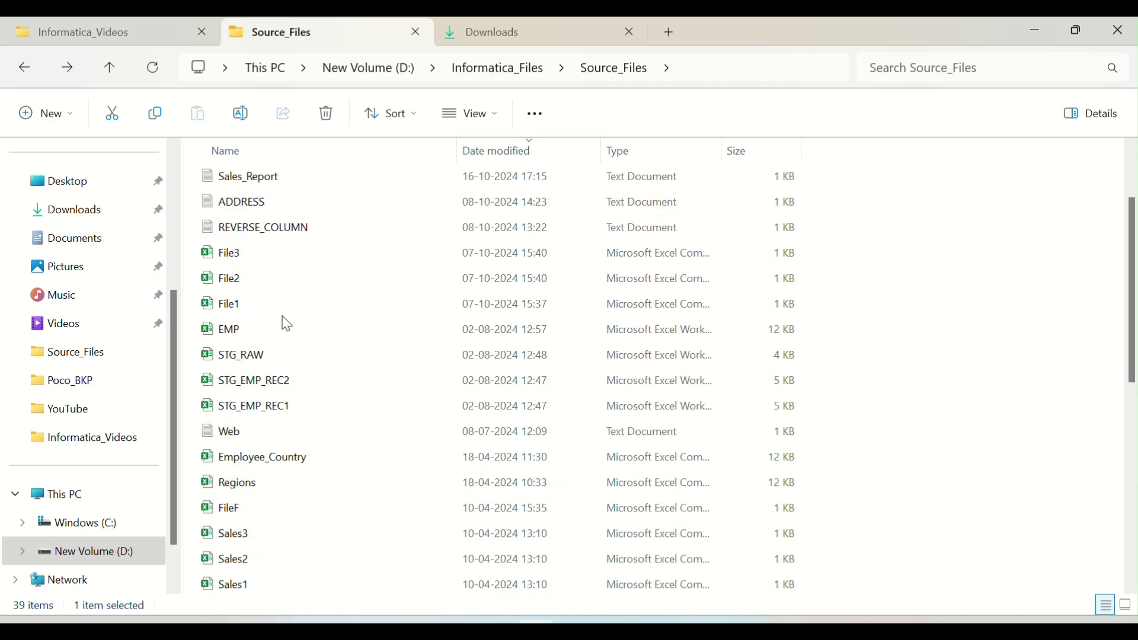
scroll(287, 325, up, 2)
click(259, 208)
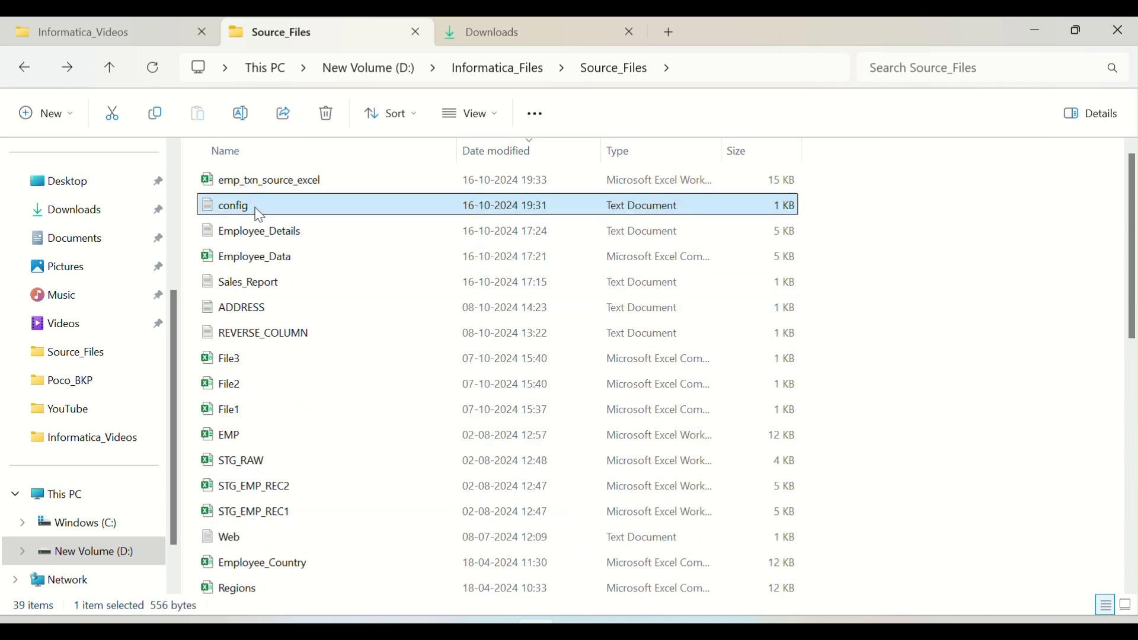
double_click(259, 209)
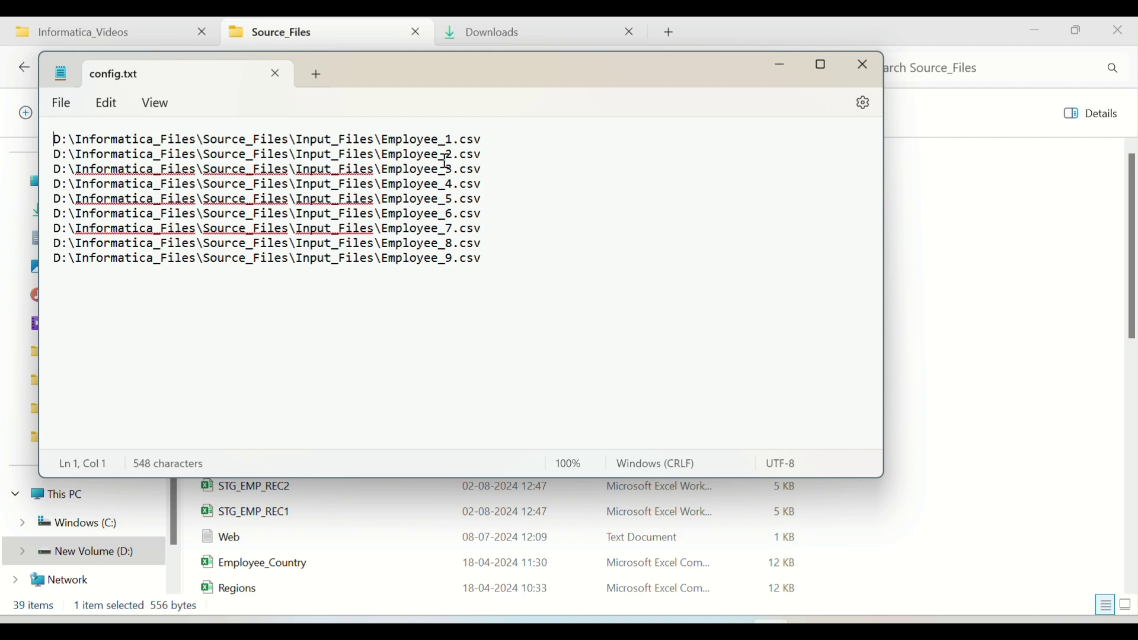
Compare the CSV paths listed in config.txt with the Input_Files folder, highlighting the Employee_9.csv entry
drag(493, 138, 54, 273)
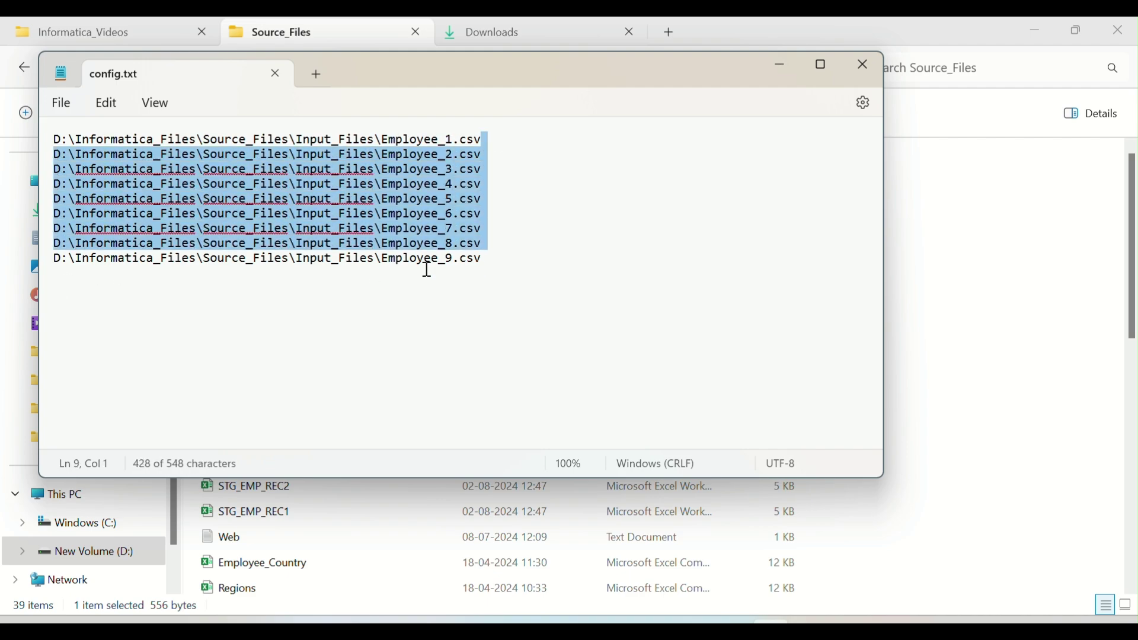
click(491, 271)
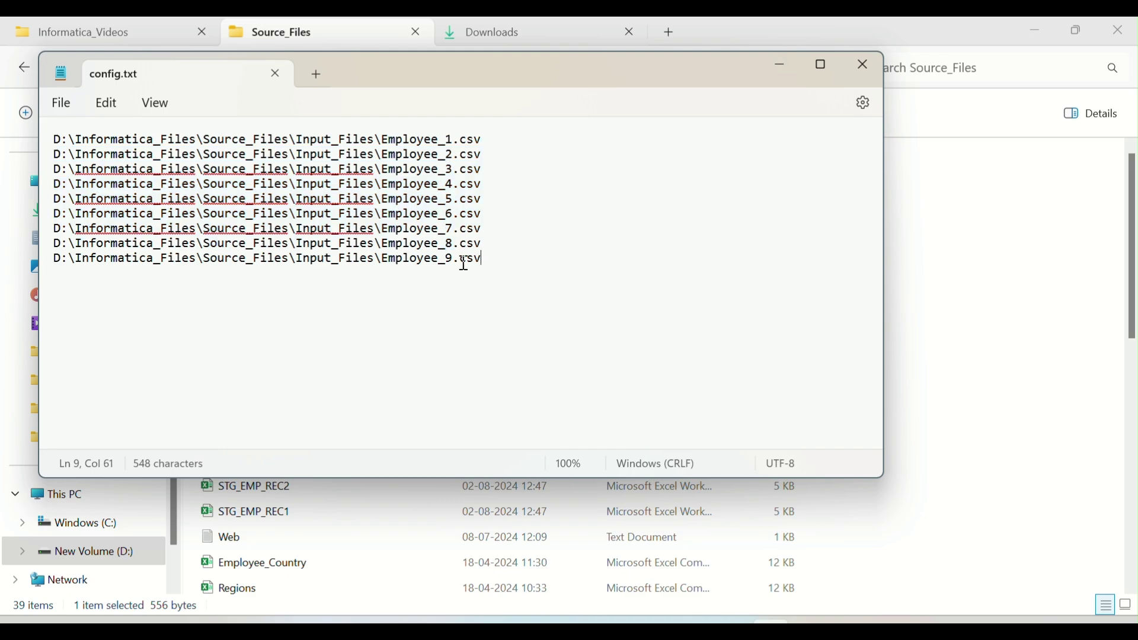
key(alt+F4)
scroll(291, 394, down, 7)
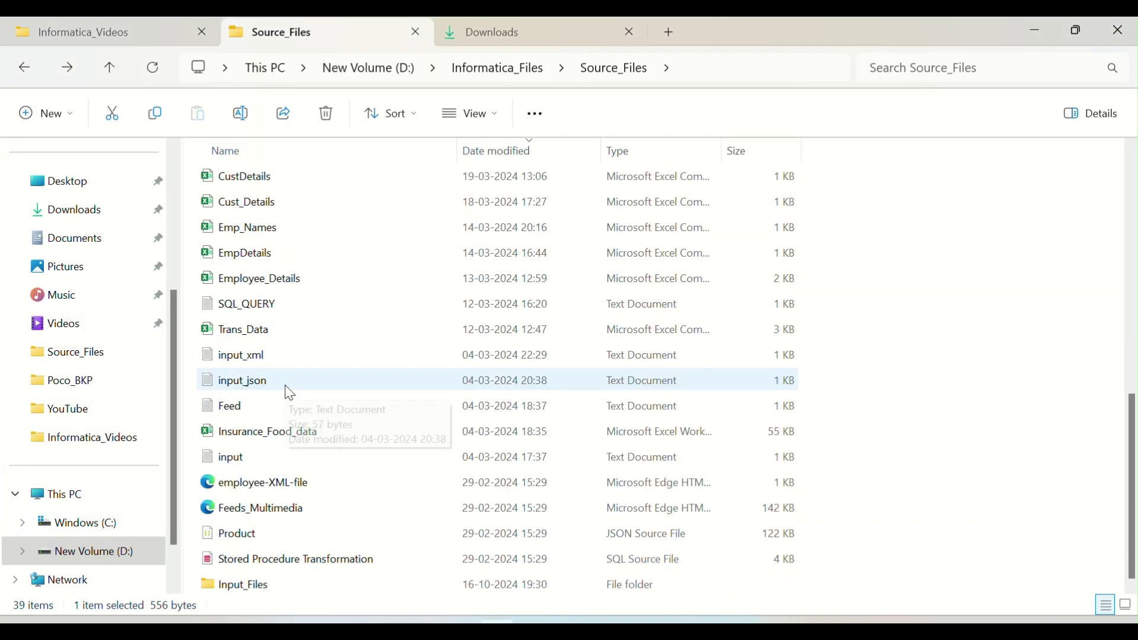
double_click(267, 586)
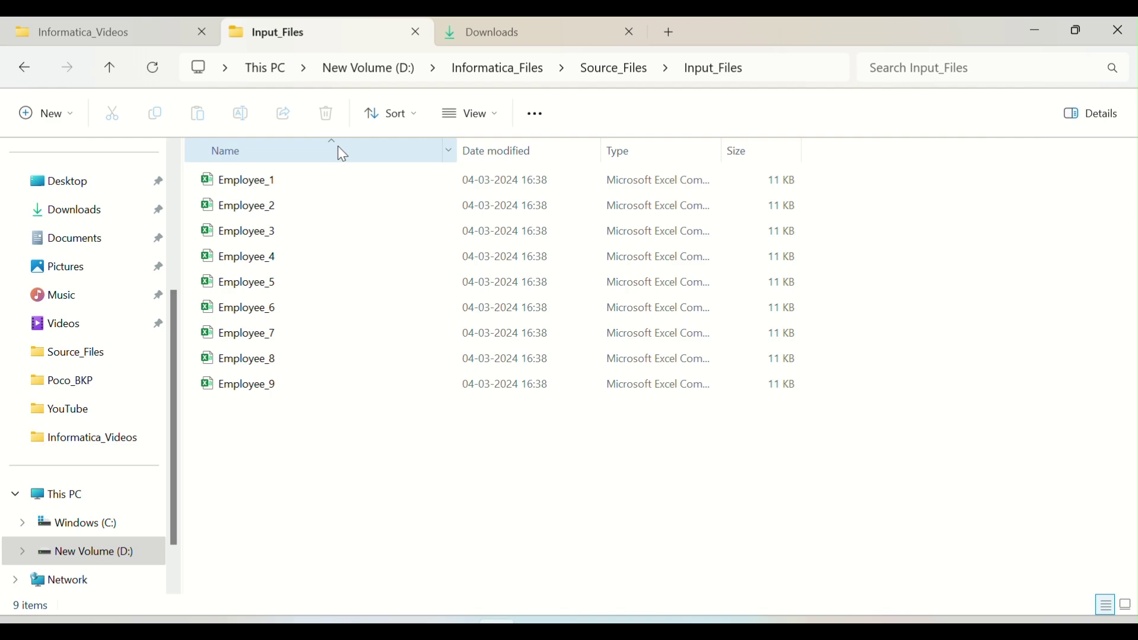
key(alt+Tab)
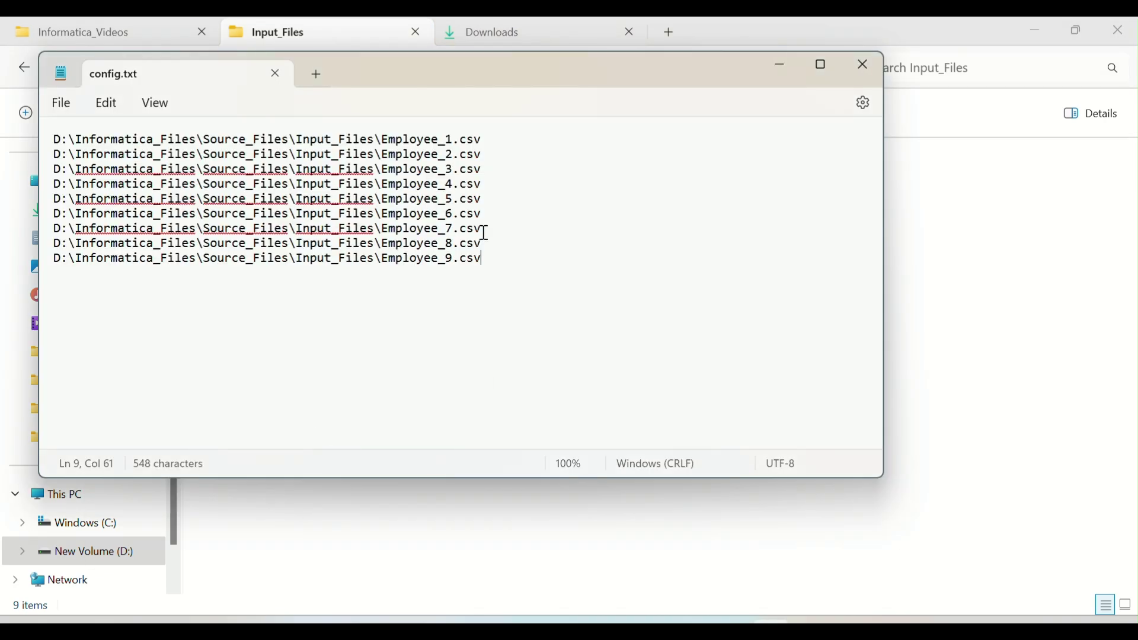
drag(47, 264, 479, 283)
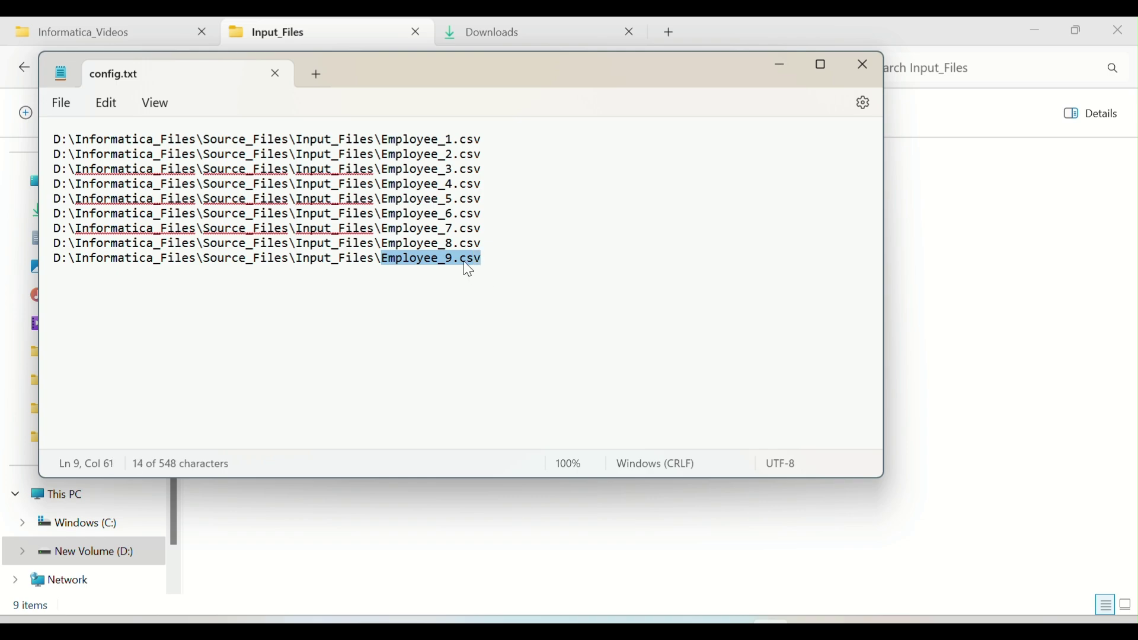
click(493, 261)
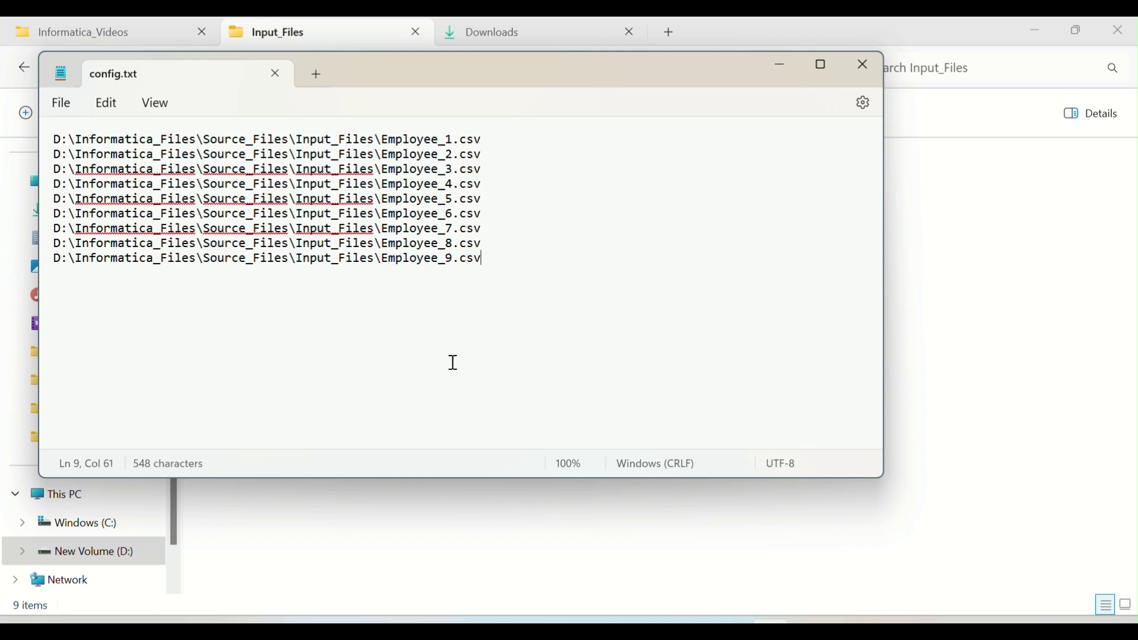
Highlight every path listed in config.txt, close the file, and switch to Informatica Data Integration in the browser
drag(481, 268, 78, 147)
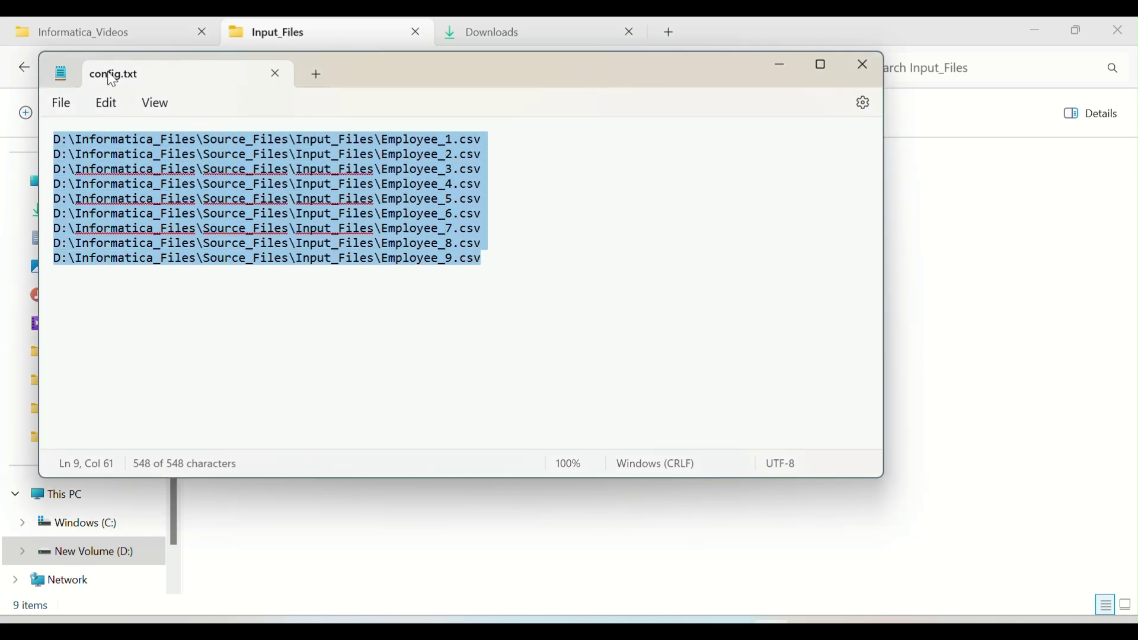
click(375, 275)
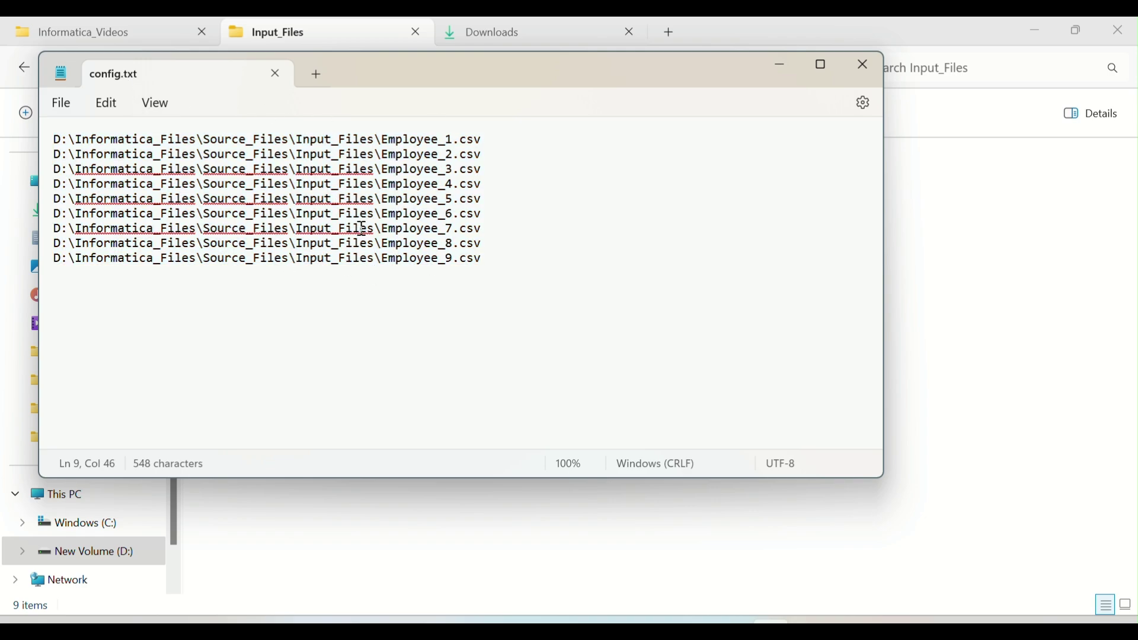
click(275, 74)
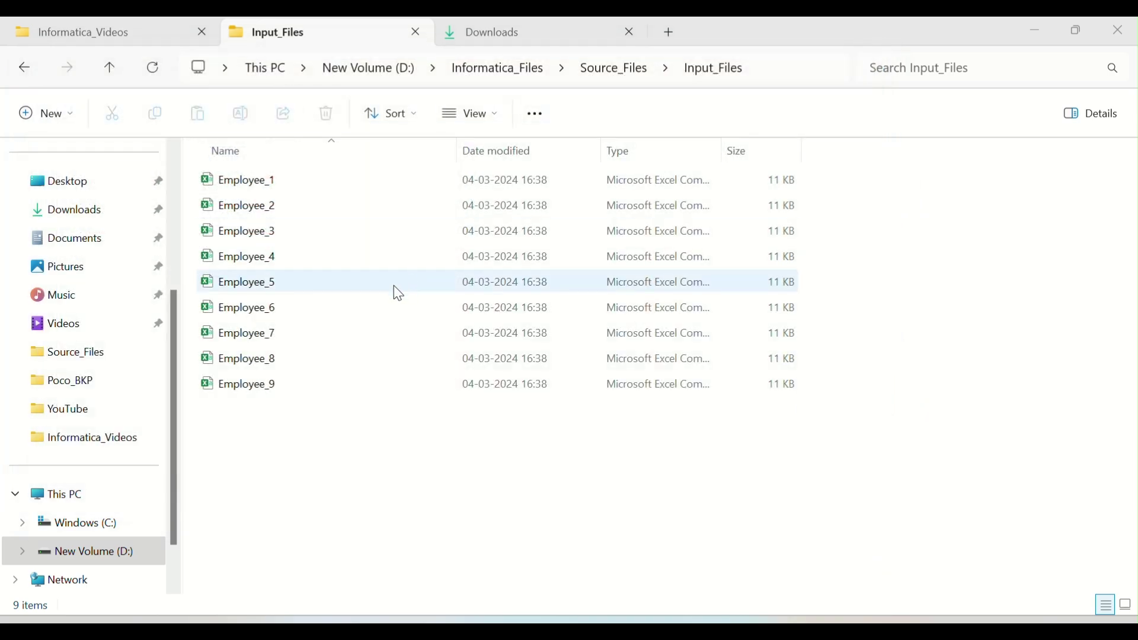
click(23, 68)
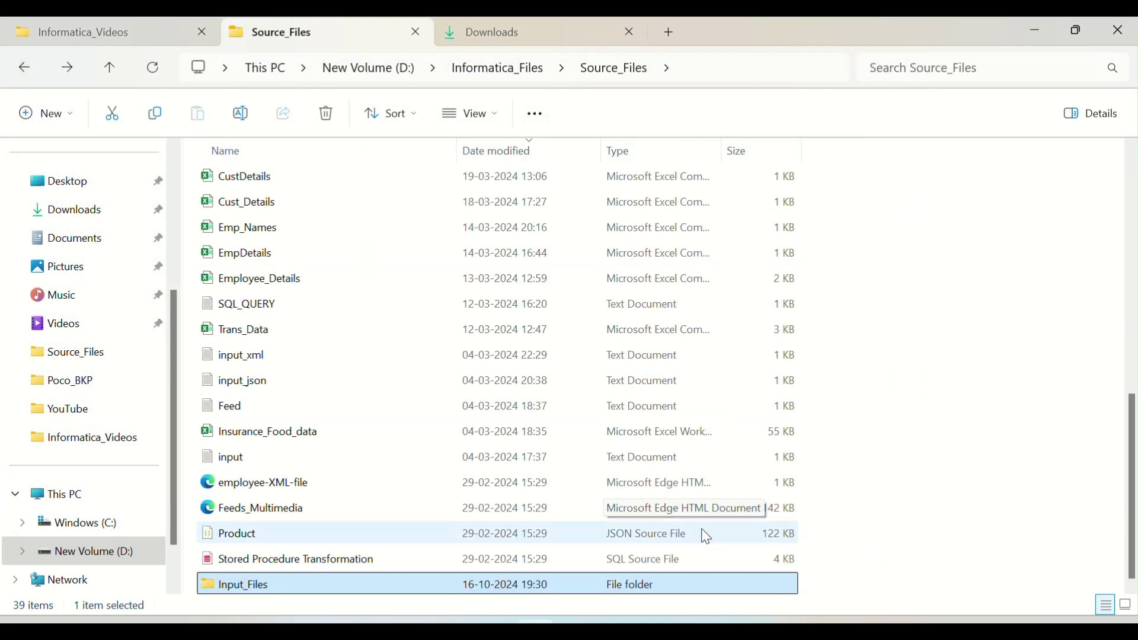
click(656, 540)
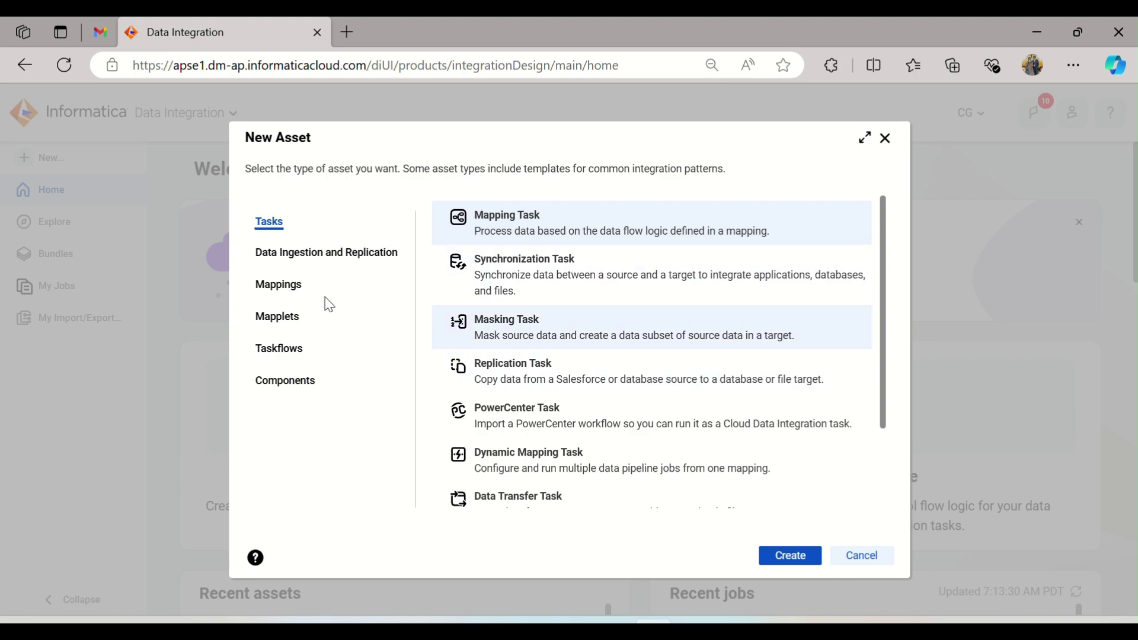
click(791, 556)
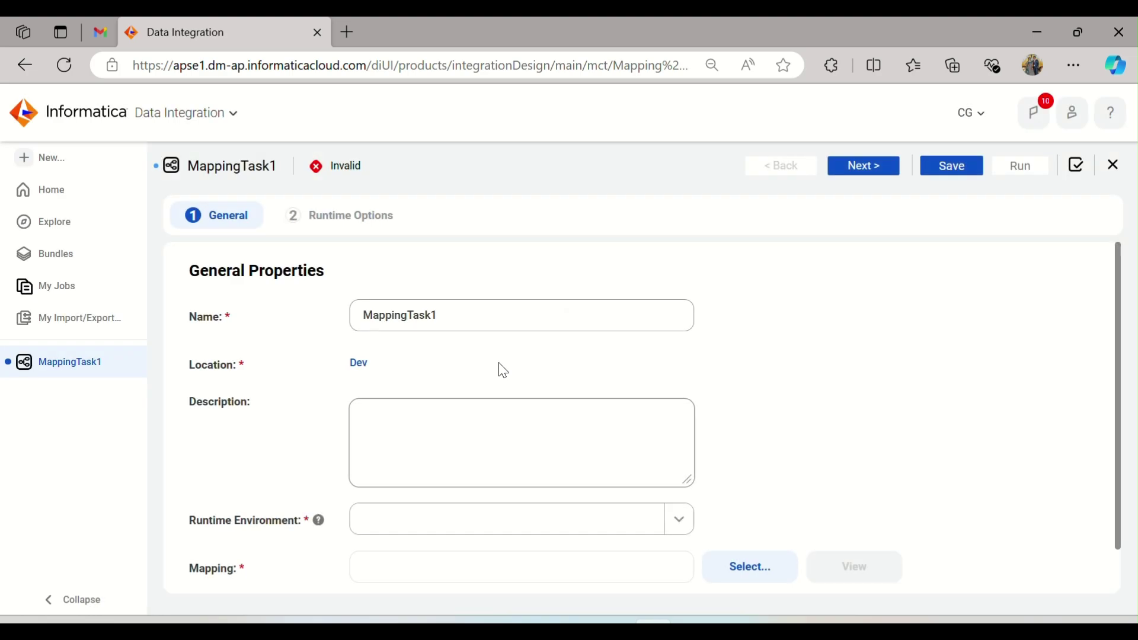
click(1113, 165)
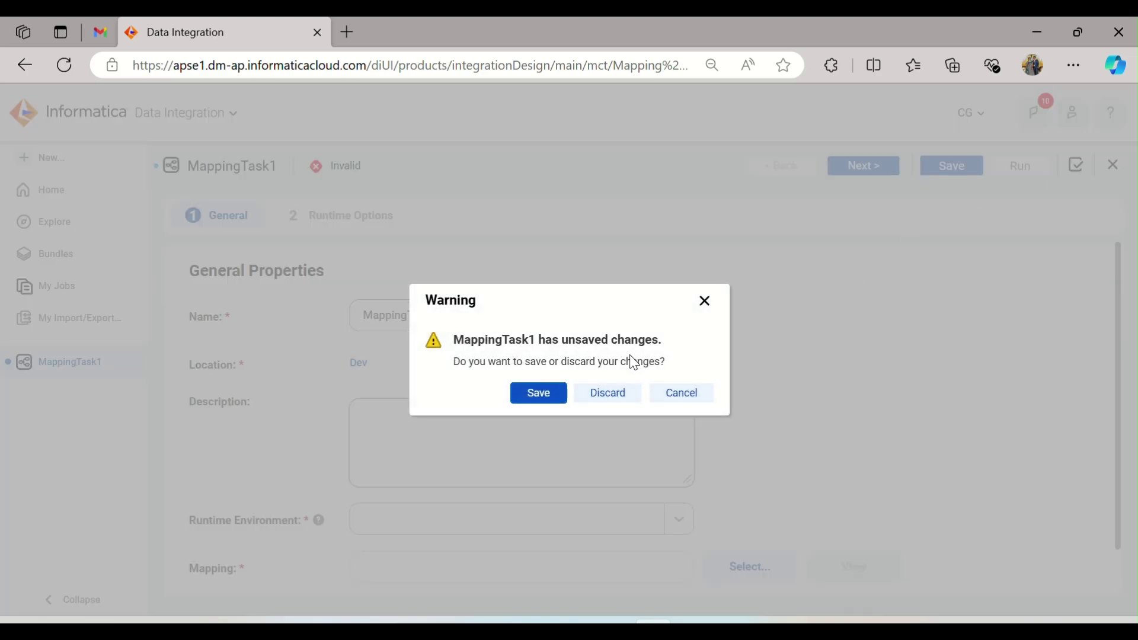
click(591, 405)
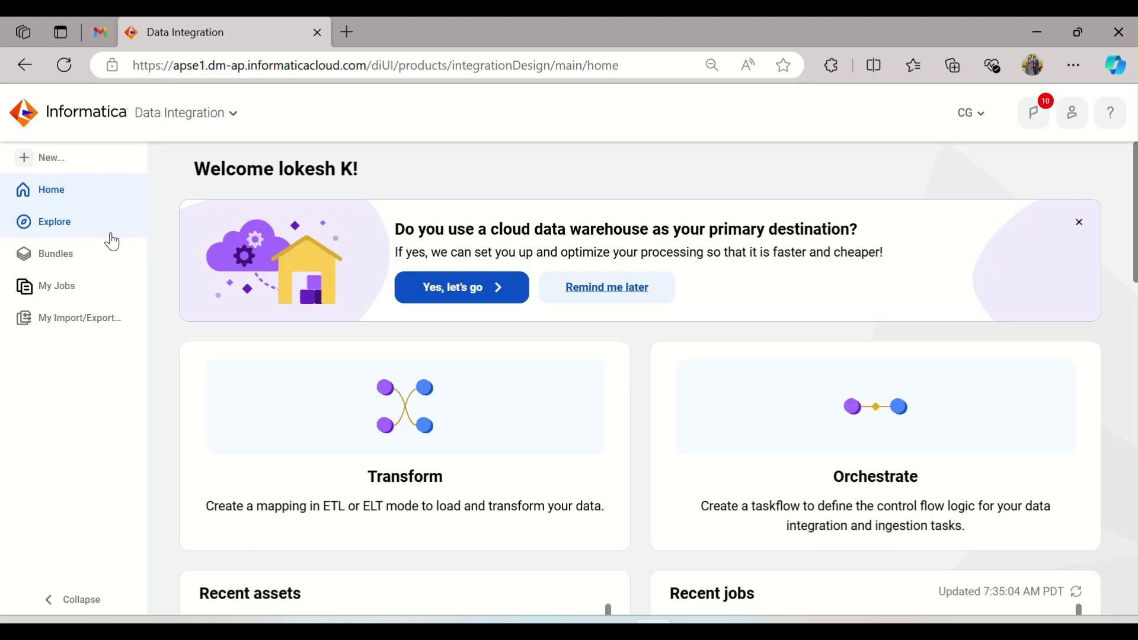
Create a new mapping asset and enter m_FileList_Loadi as its name
click(62, 163)
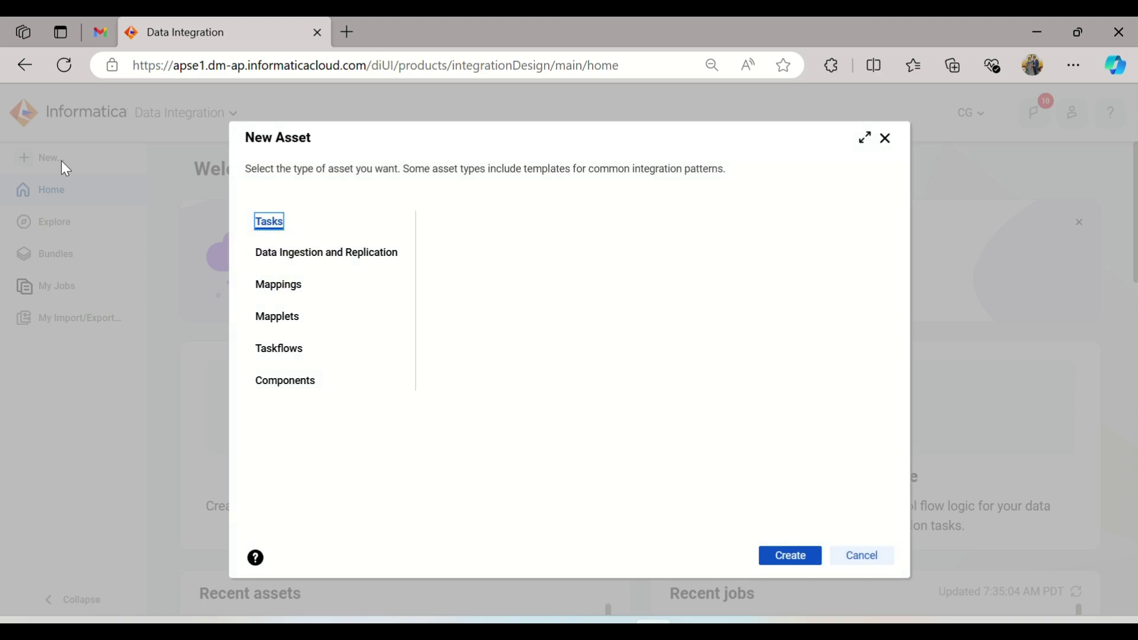
click(293, 290)
click(782, 559)
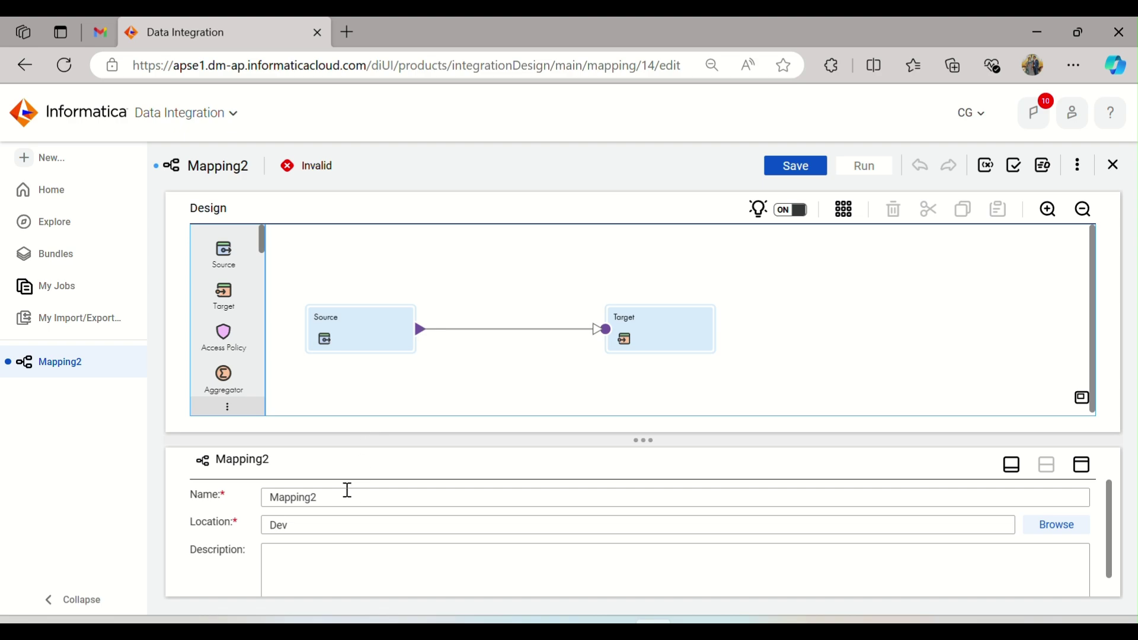
text(m)
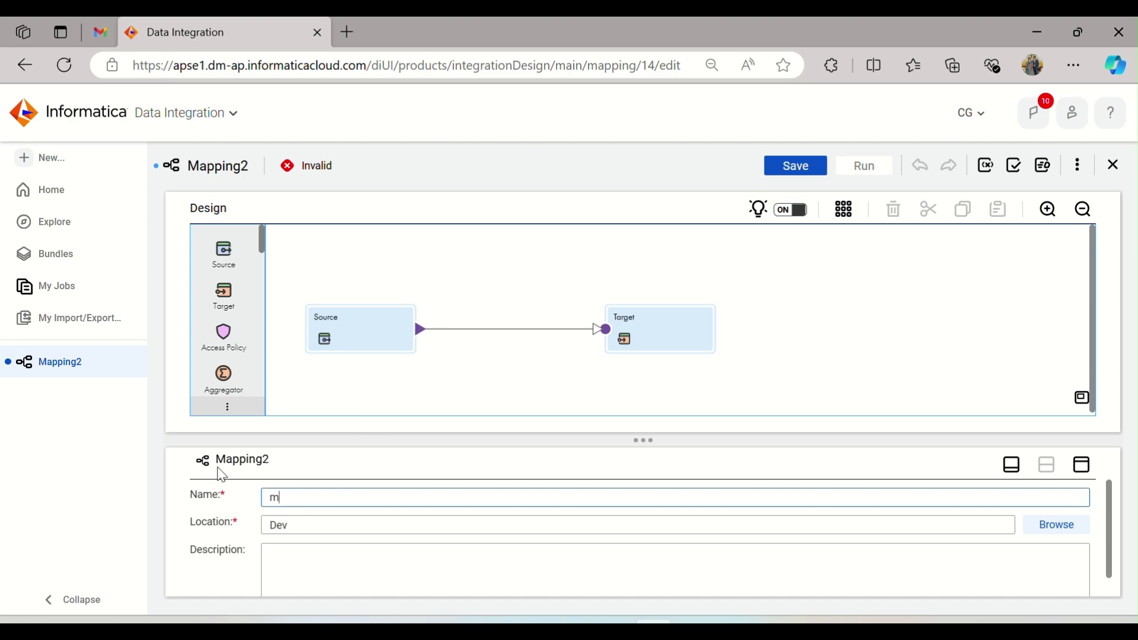
text(_FileList)
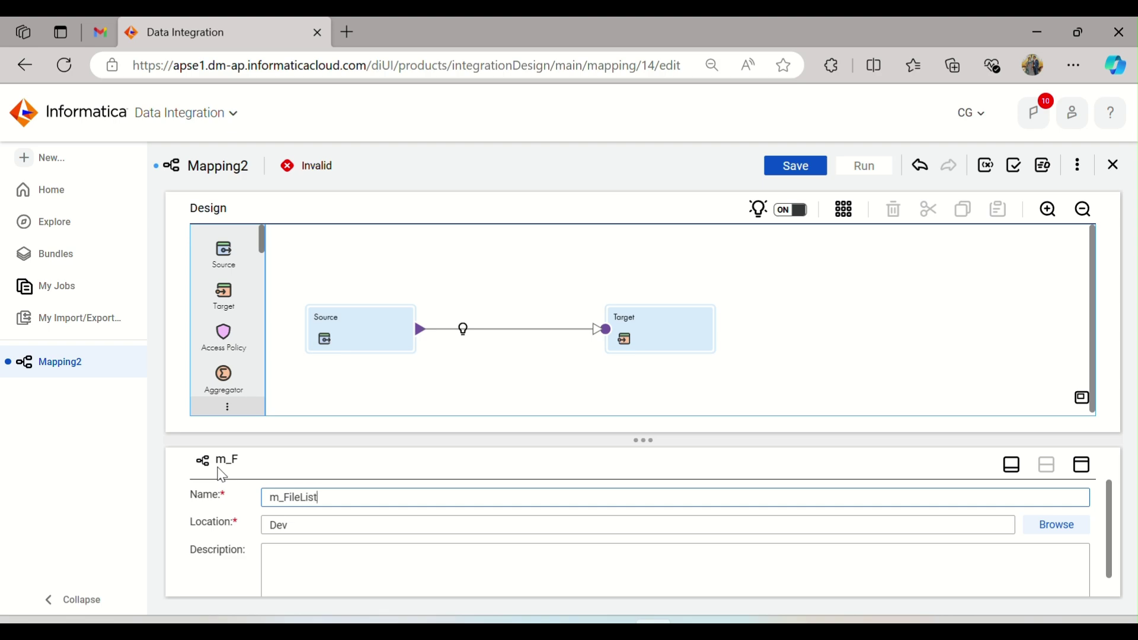
text(_Loadin)
key(BackSpace)
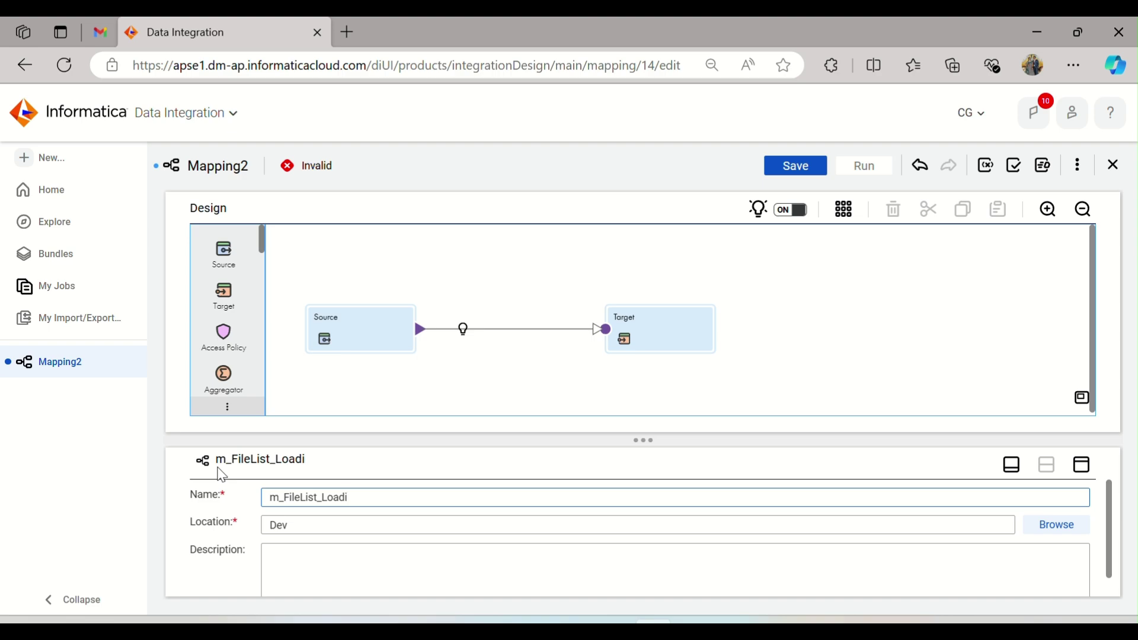
Configure the Source transformation with the FF_Source (Flat File) connection and the File List source type
click(328, 343)
click(1079, 473)
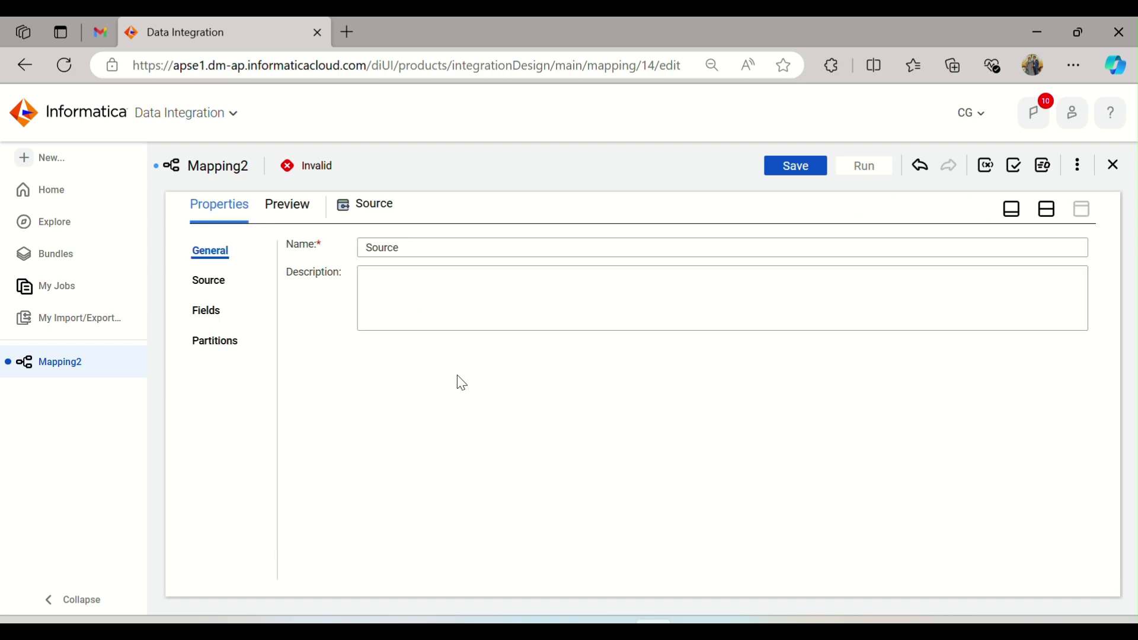
click(227, 286)
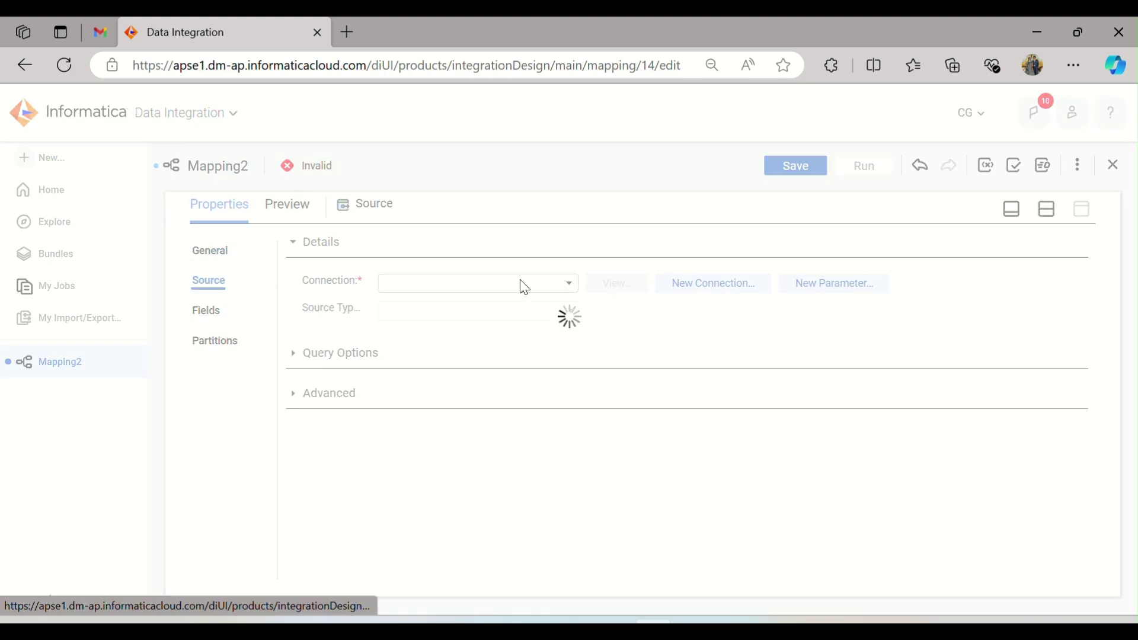
click(555, 283)
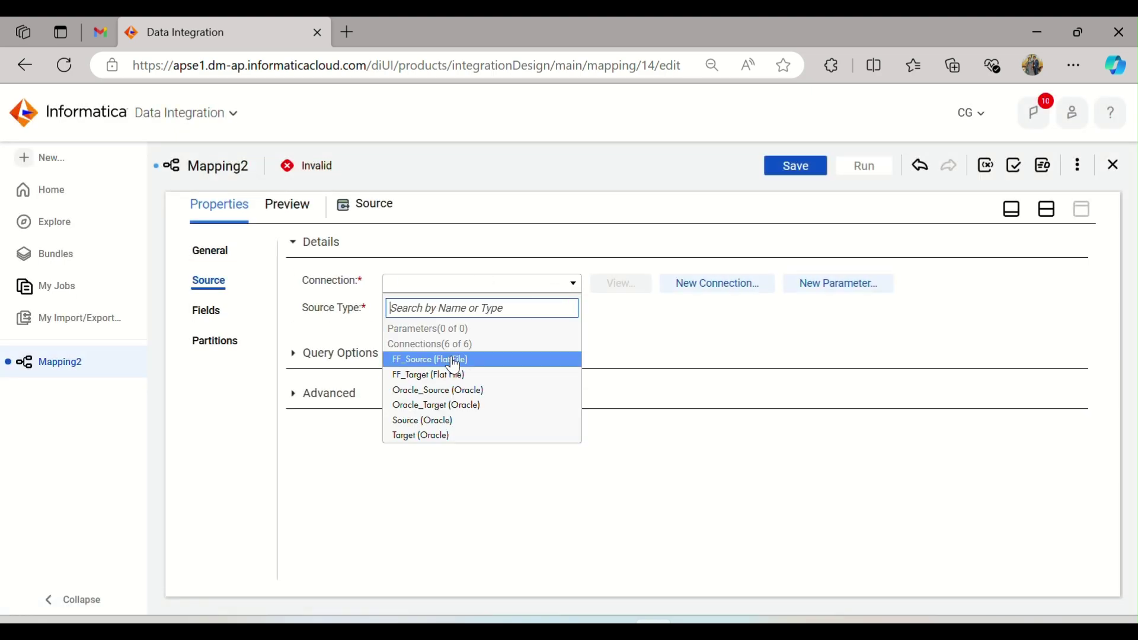
click(476, 362)
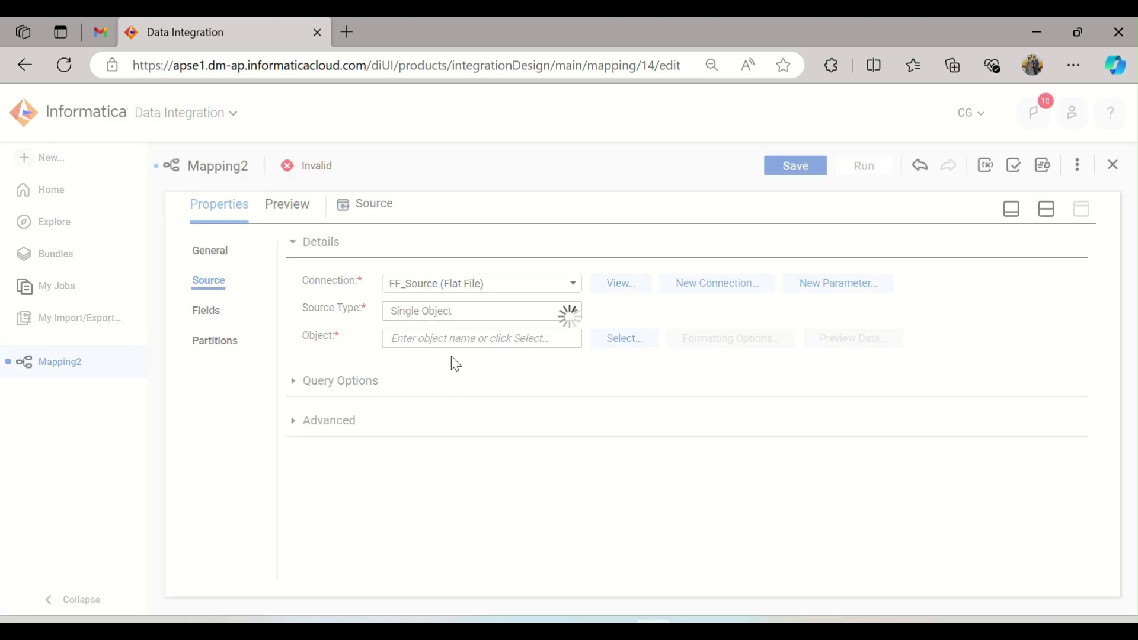
click(481, 320)
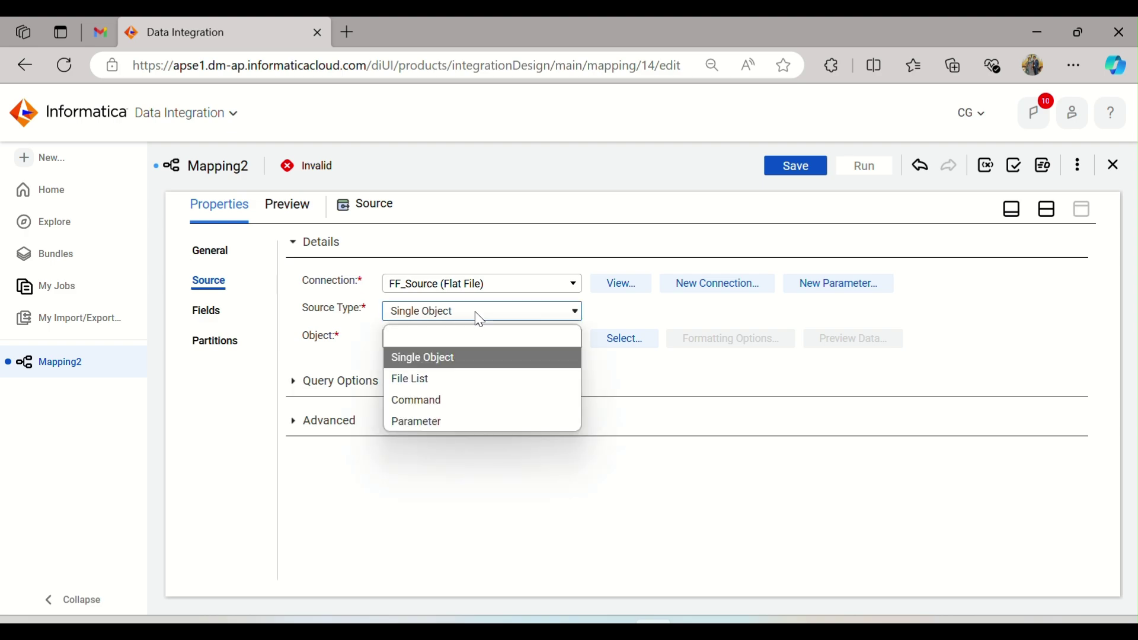
click(472, 382)
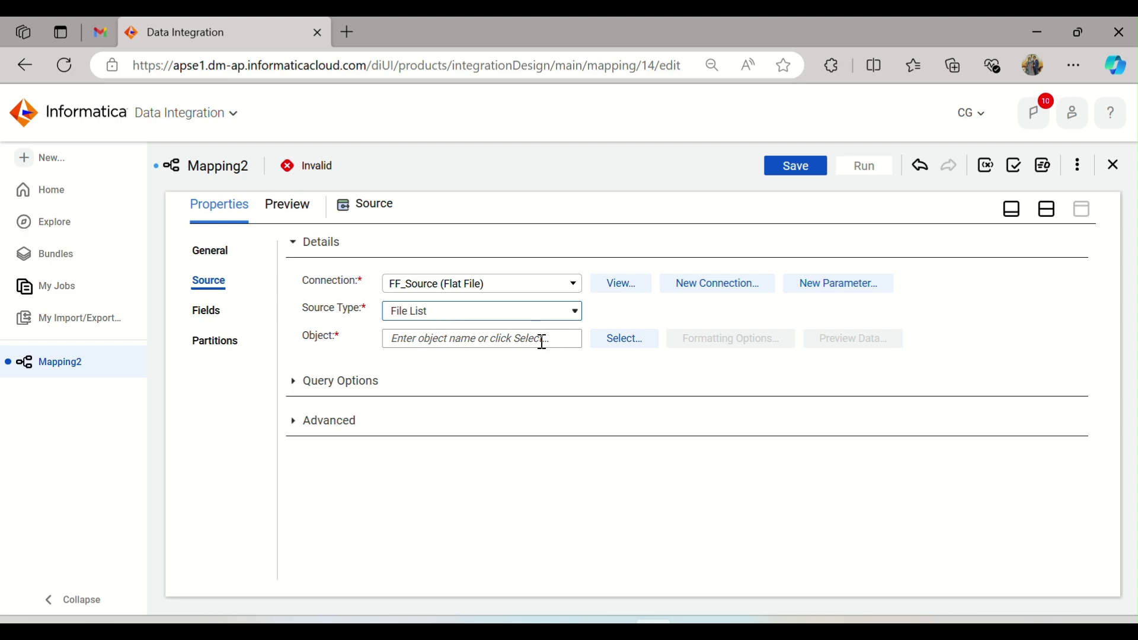
Choose config.txt as the source object and check the fields it brings into the Source transformation
click(627, 345)
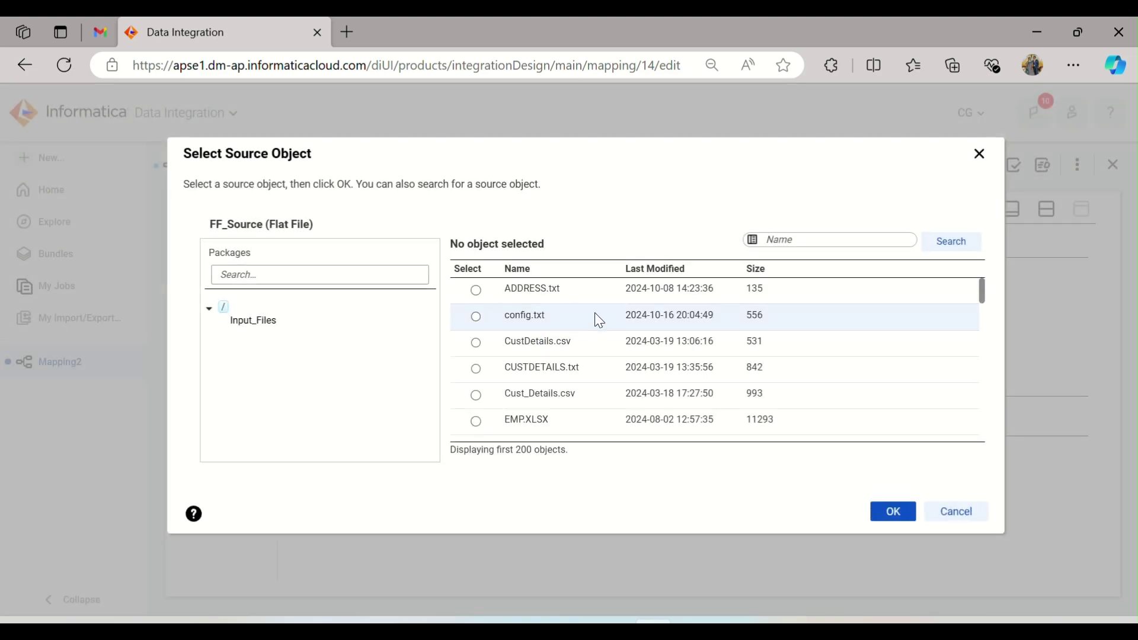
click(524, 325)
click(889, 510)
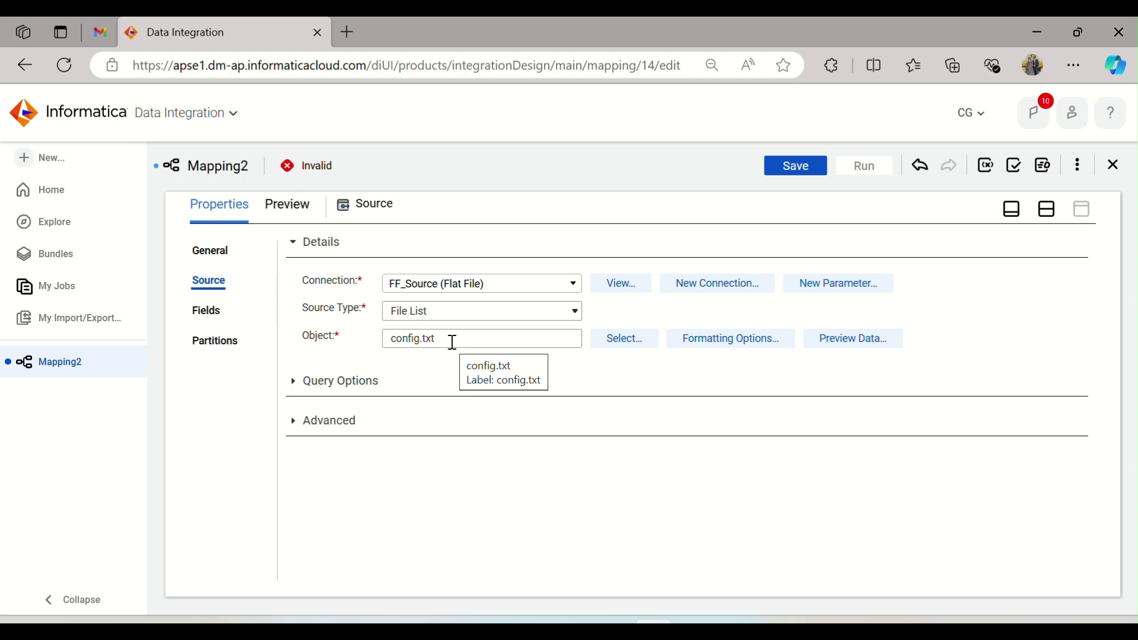
click(217, 307)
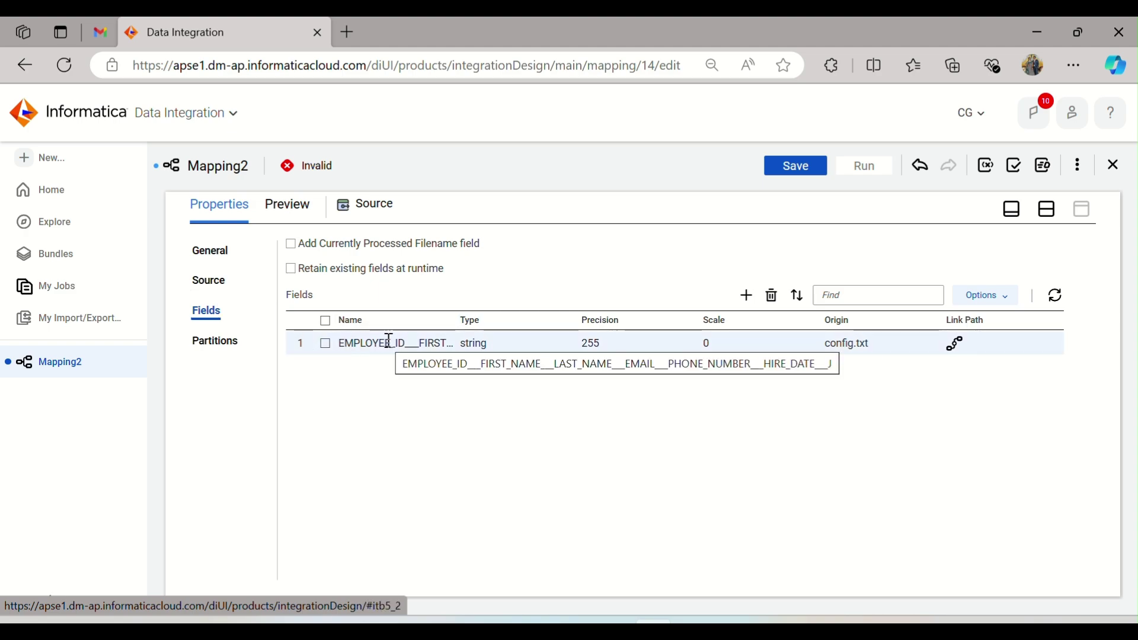
click(209, 281)
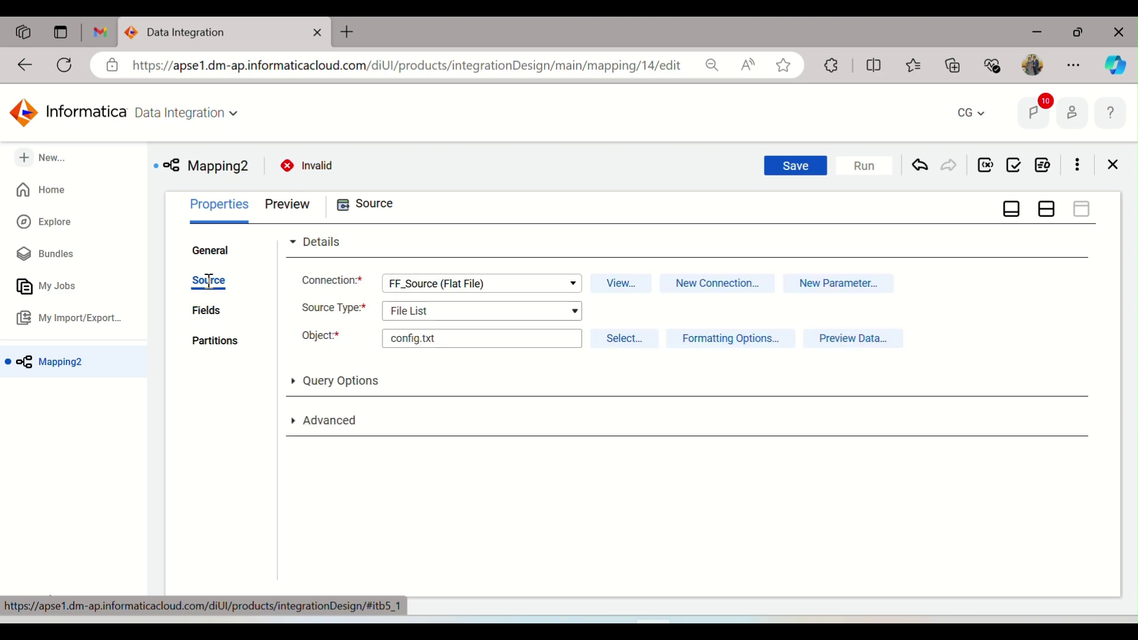
Open the source's formatting options, and open Employee_1 from Input_Files in Excel to highlight the delimiter in its header row
click(737, 344)
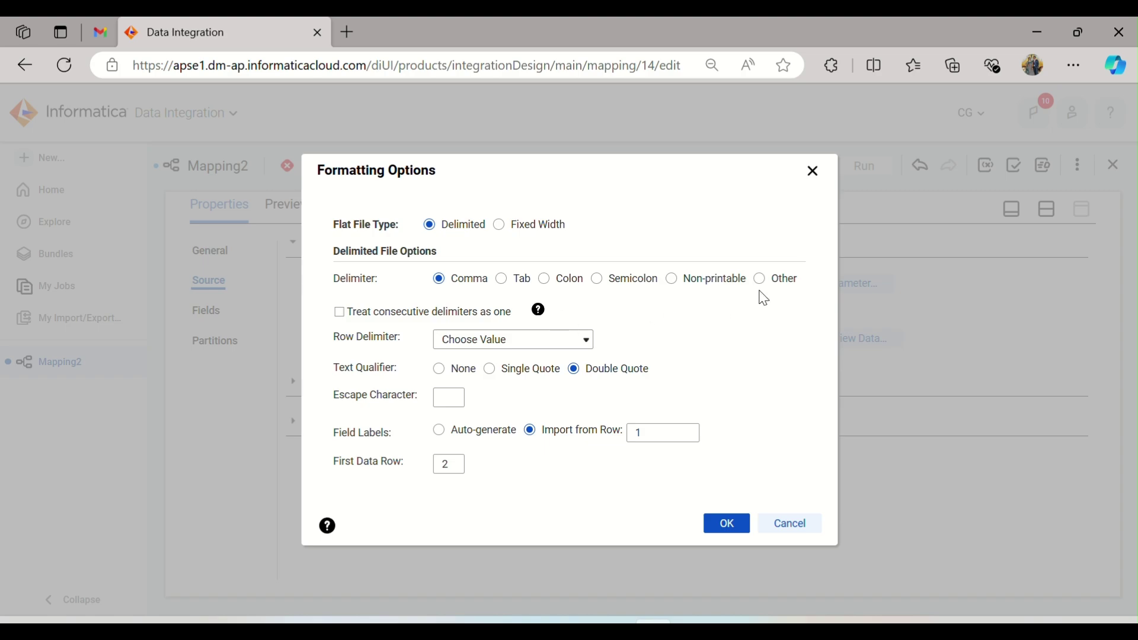
click(535, 622)
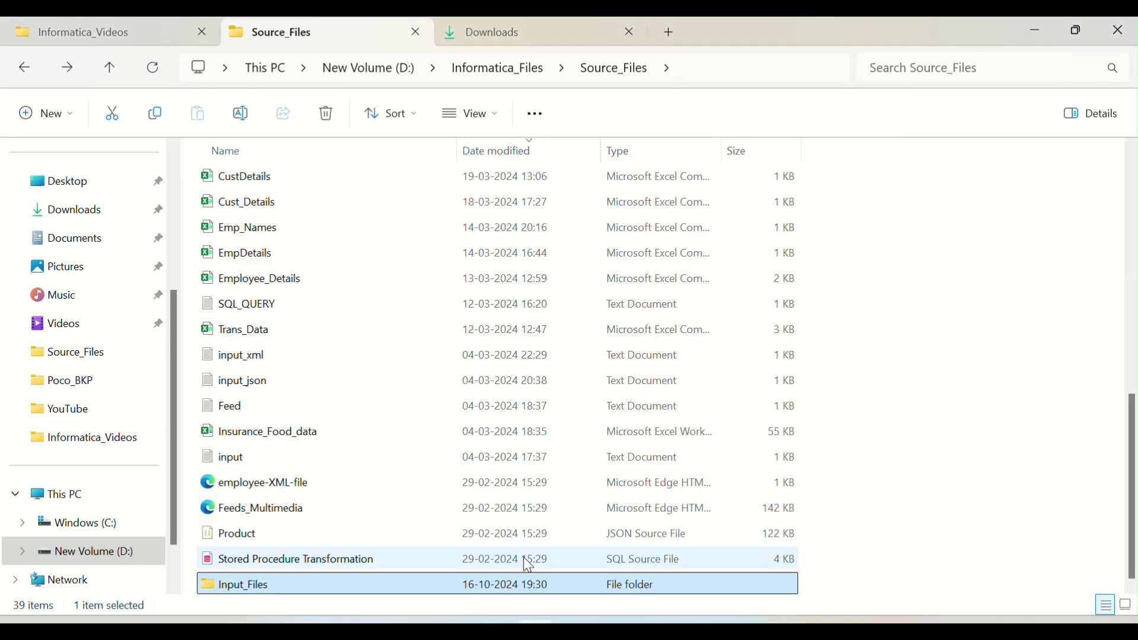
double_click(263, 584)
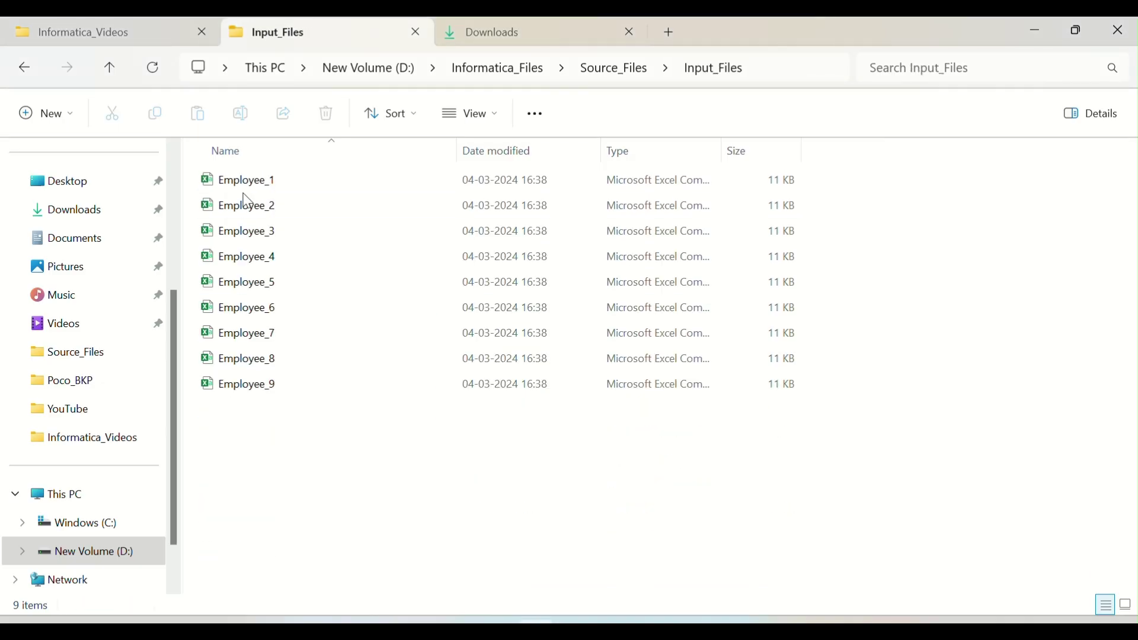
double_click(244, 188)
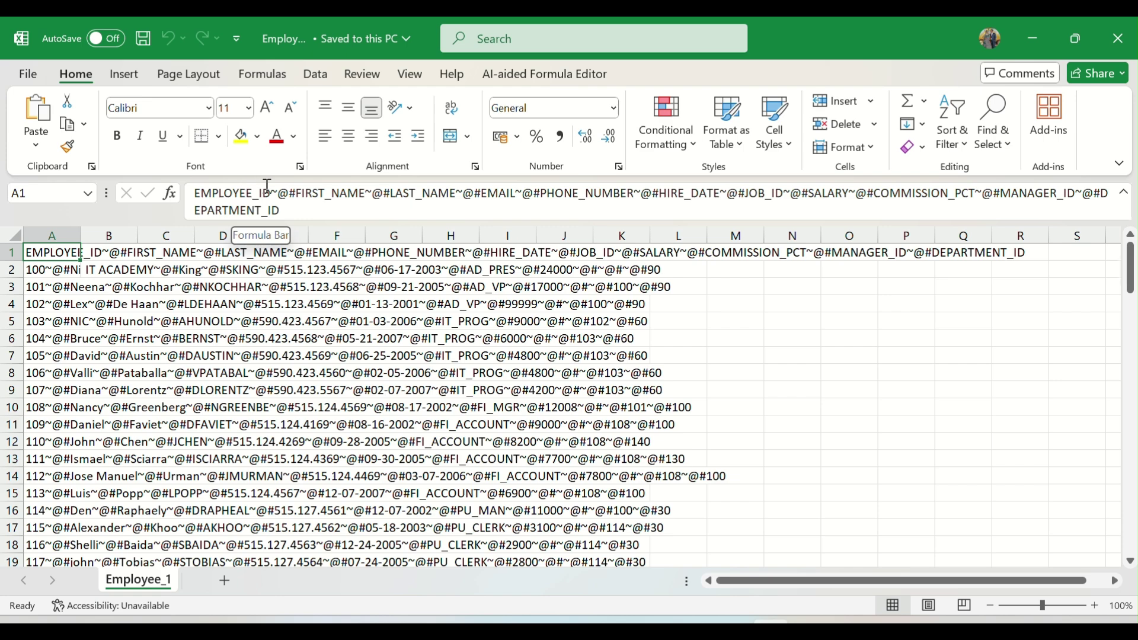
drag(271, 186, 295, 186)
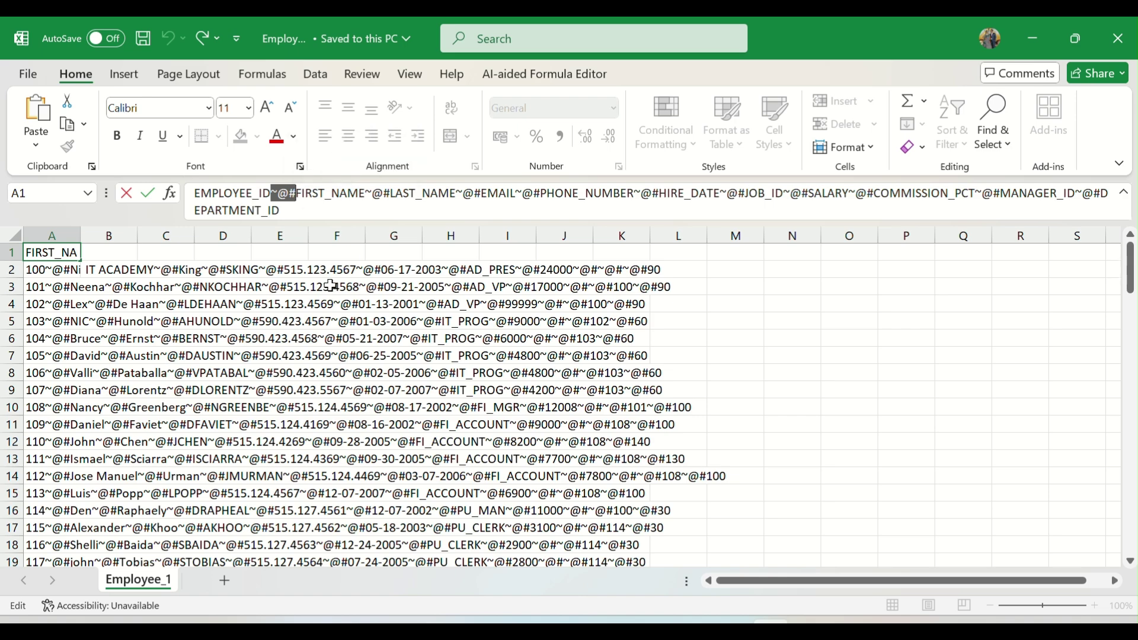
Switch back to Informatica and set the flat file delimiter to Other with the value ~@#
key(alt+Tab)
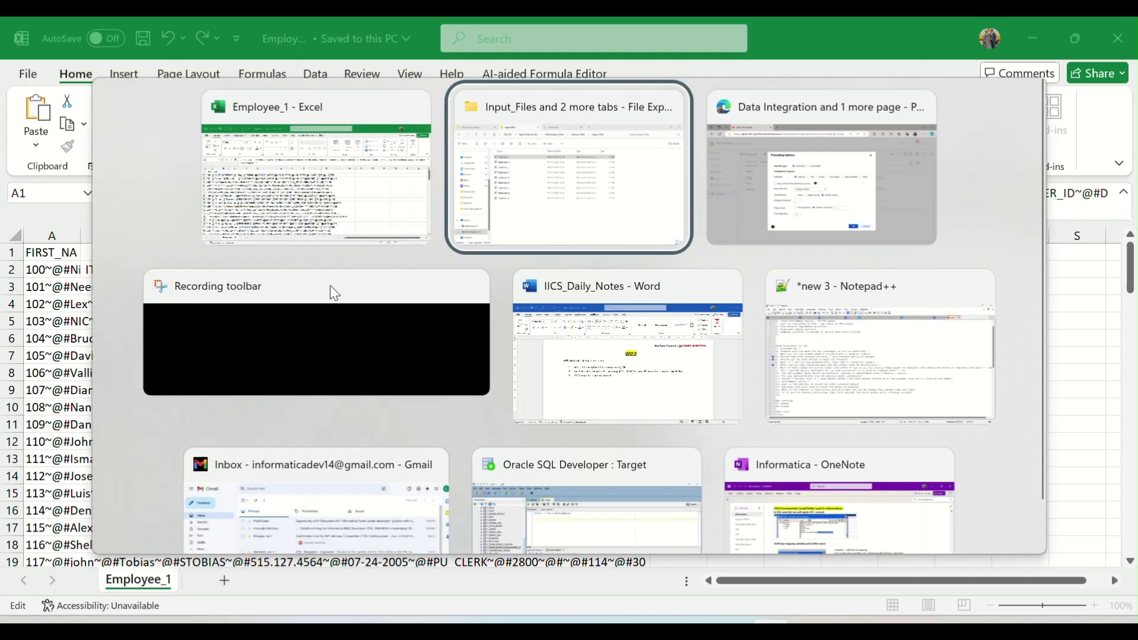
key(alt+Tab)
key(alt+Tab)
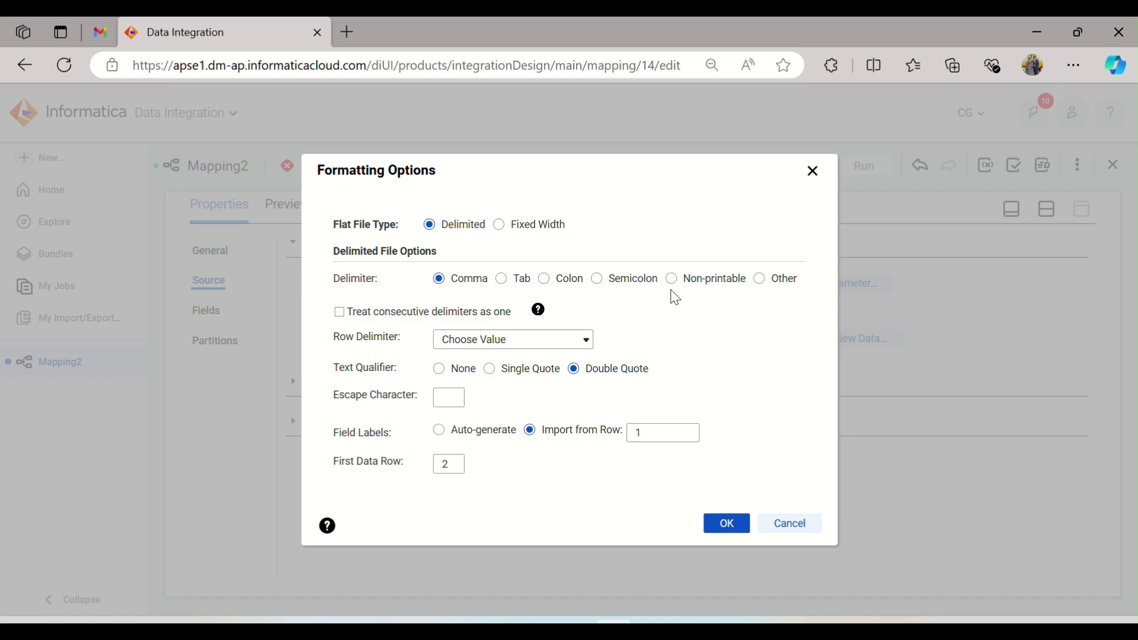
click(761, 281)
click(455, 303)
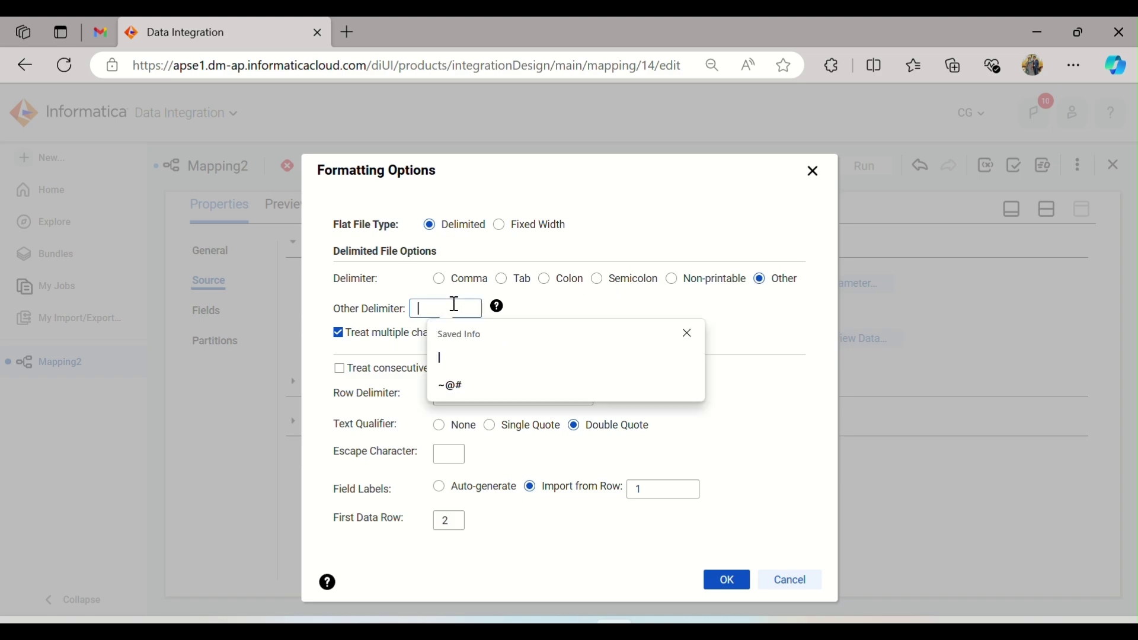
click(464, 387)
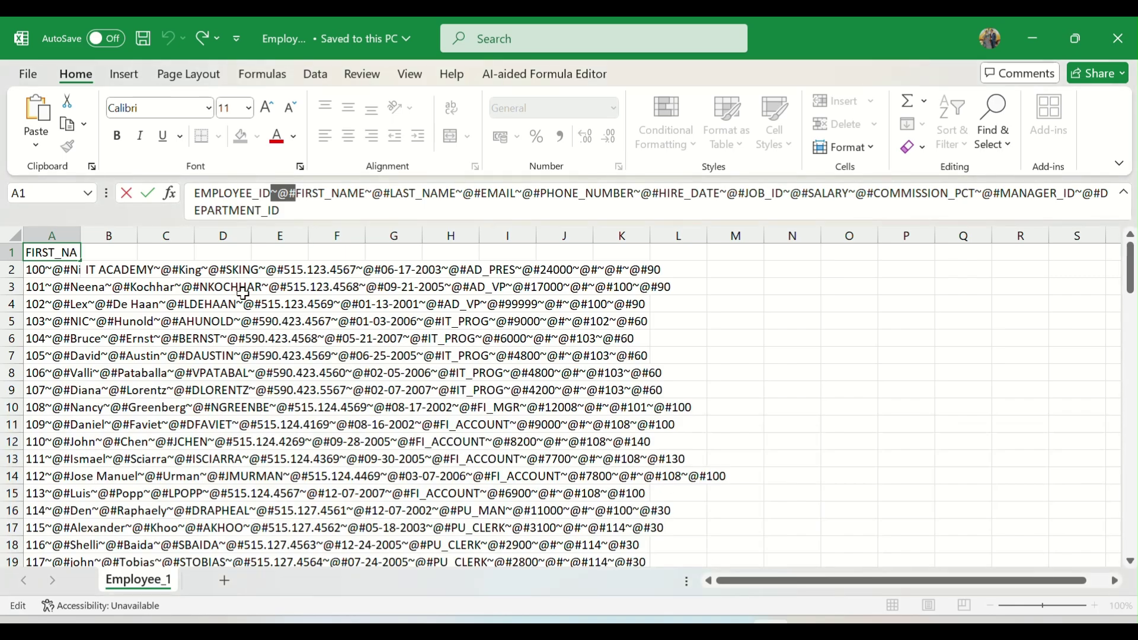
Close the Employee_1 file in Excel without saving, returning to the formatting options
click(243, 299)
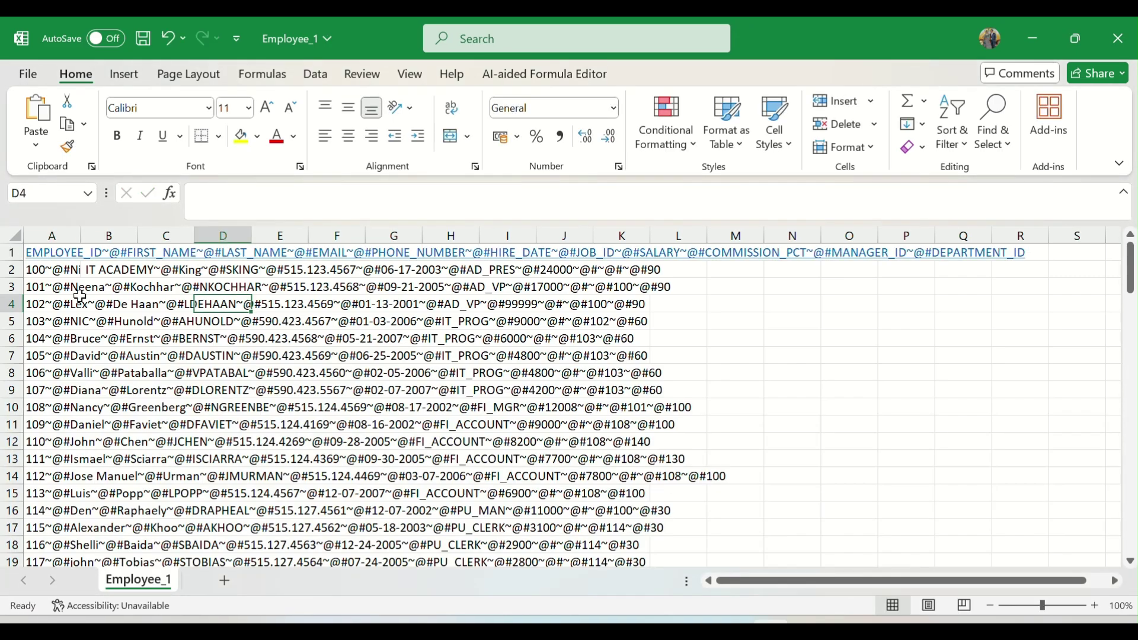
click(1118, 39)
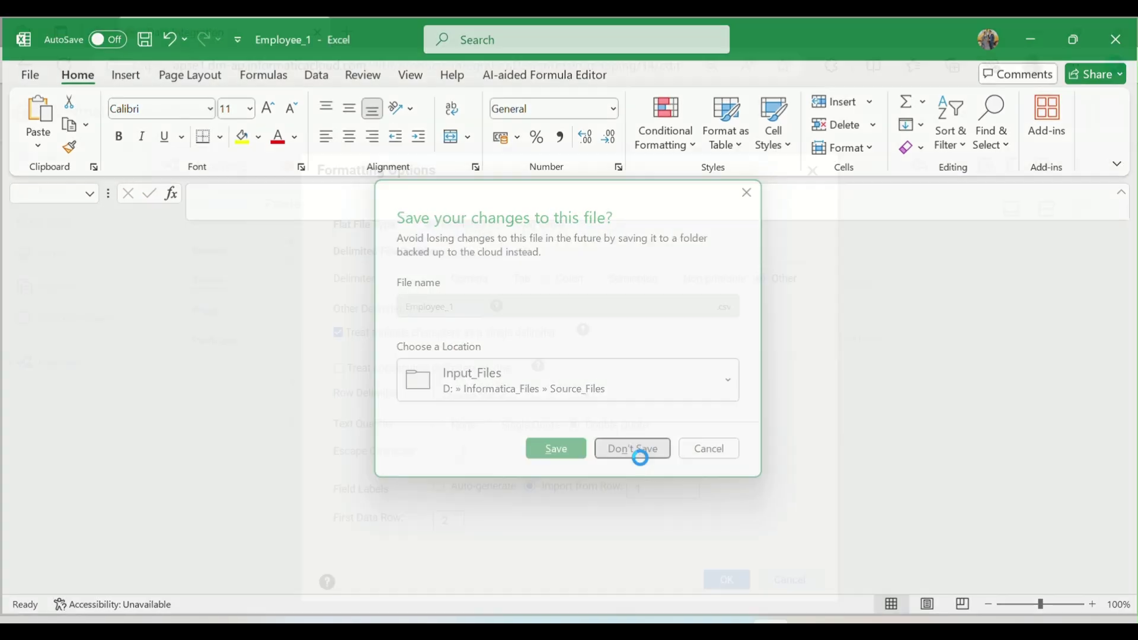
click(637, 453)
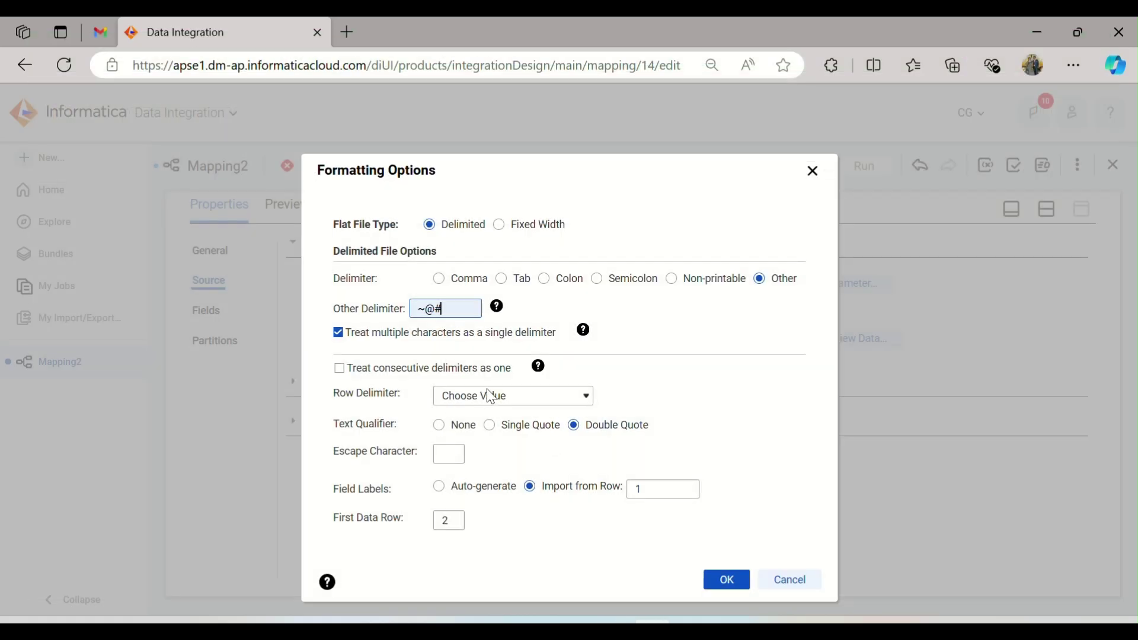
Apply the flat file formatting options, insert an Expression transformation between Source and Target, and select the Target
click(727, 580)
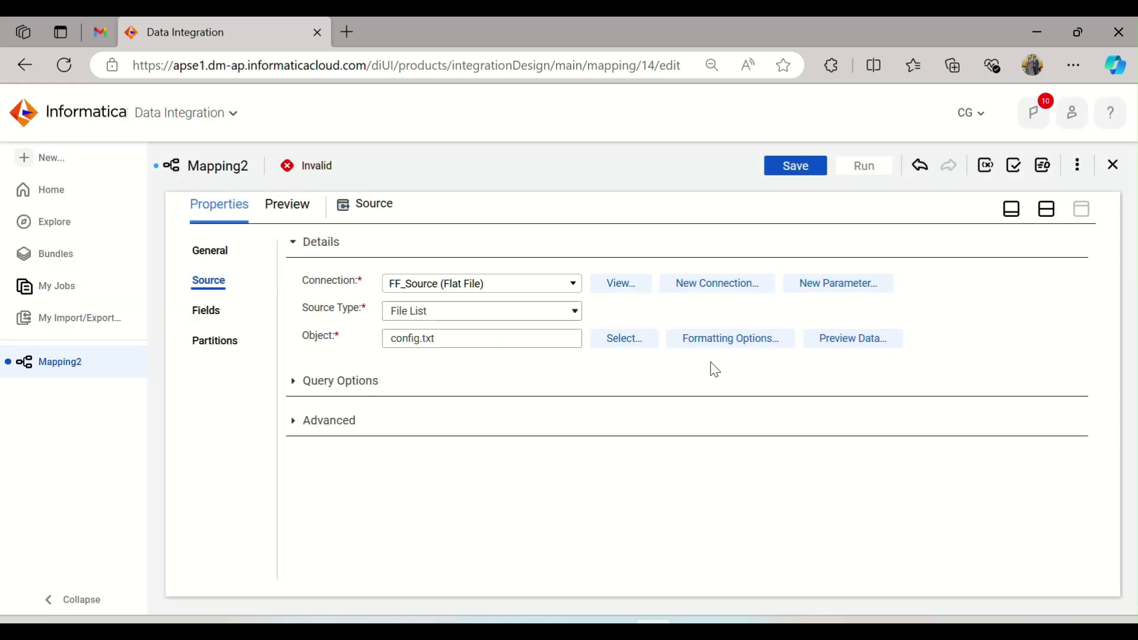
click(1053, 215)
click(463, 329)
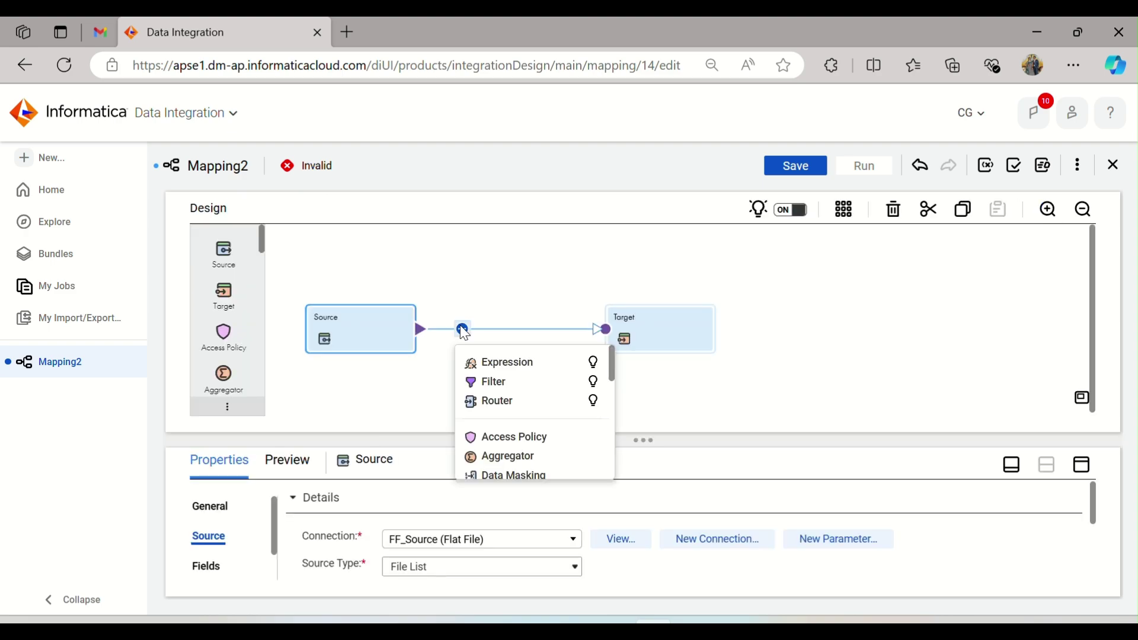
click(498, 362)
click(670, 329)
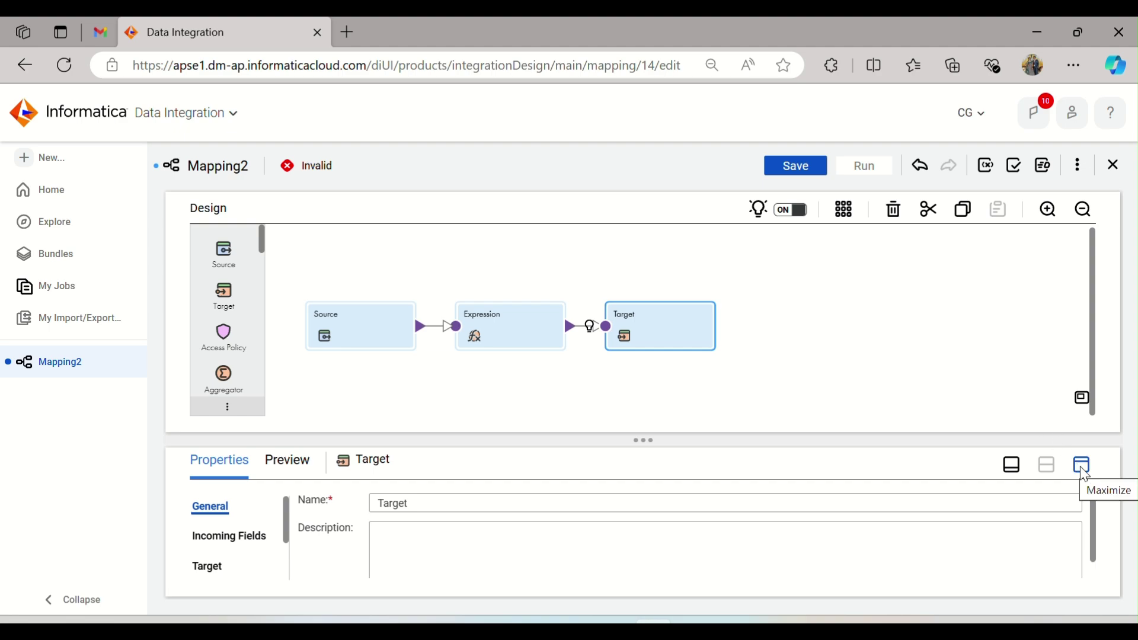
Switch to the IICS_Daily_Notes document in Word and review the Day-3 item on the File List concept
key(alt+Tab)
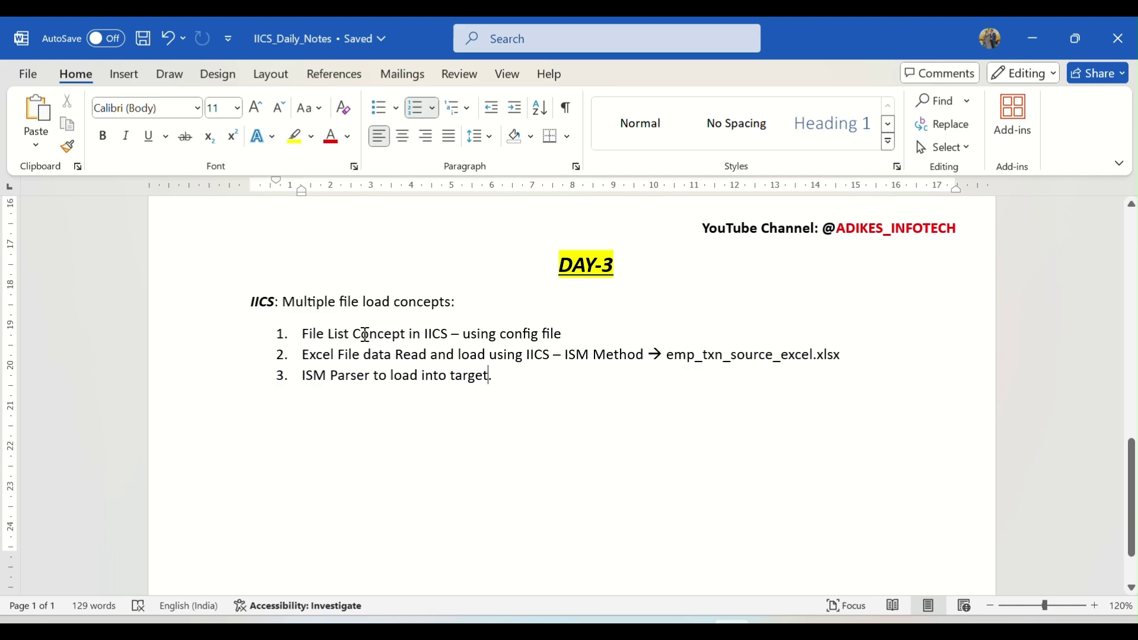
drag(354, 334, 451, 334)
drag(397, 411, 460, 414)
click(465, 421)
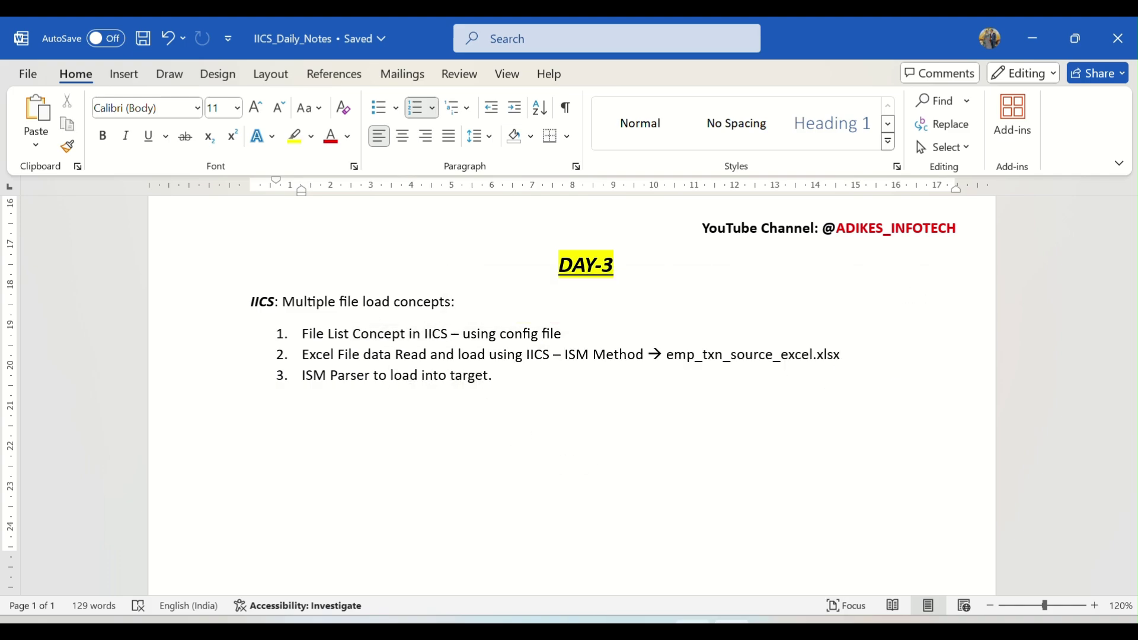
Switch to Oracle SQL Developer, collapse the Target connection's table tree, and return to the Informatica mapping
click(692, 629)
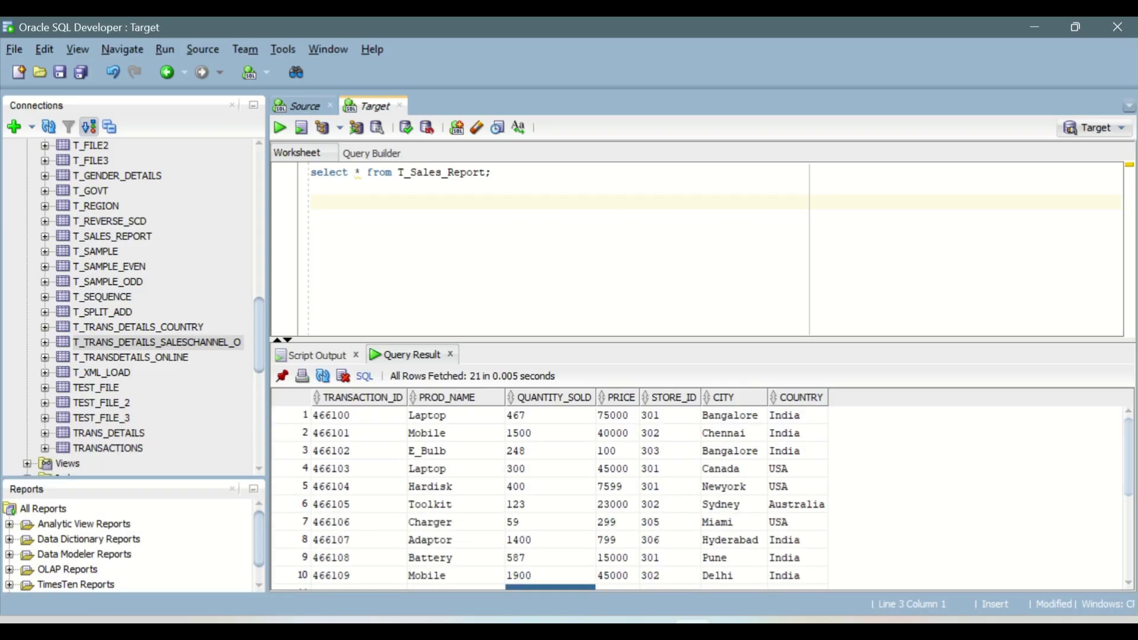
scroll(138, 226, up, 15)
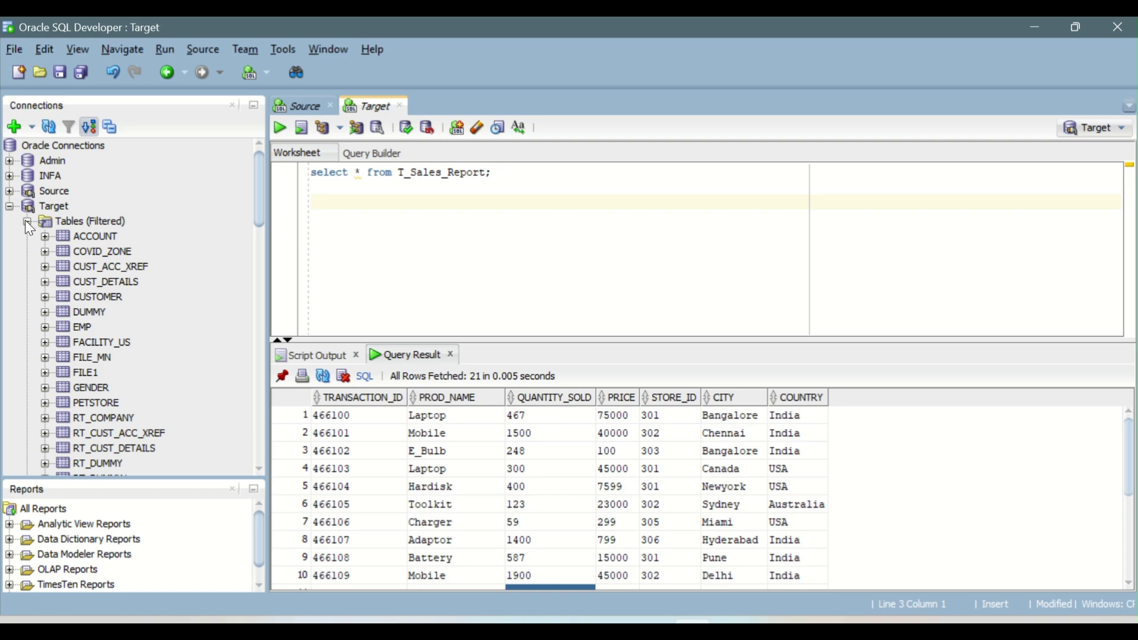
click(26, 221)
click(10, 208)
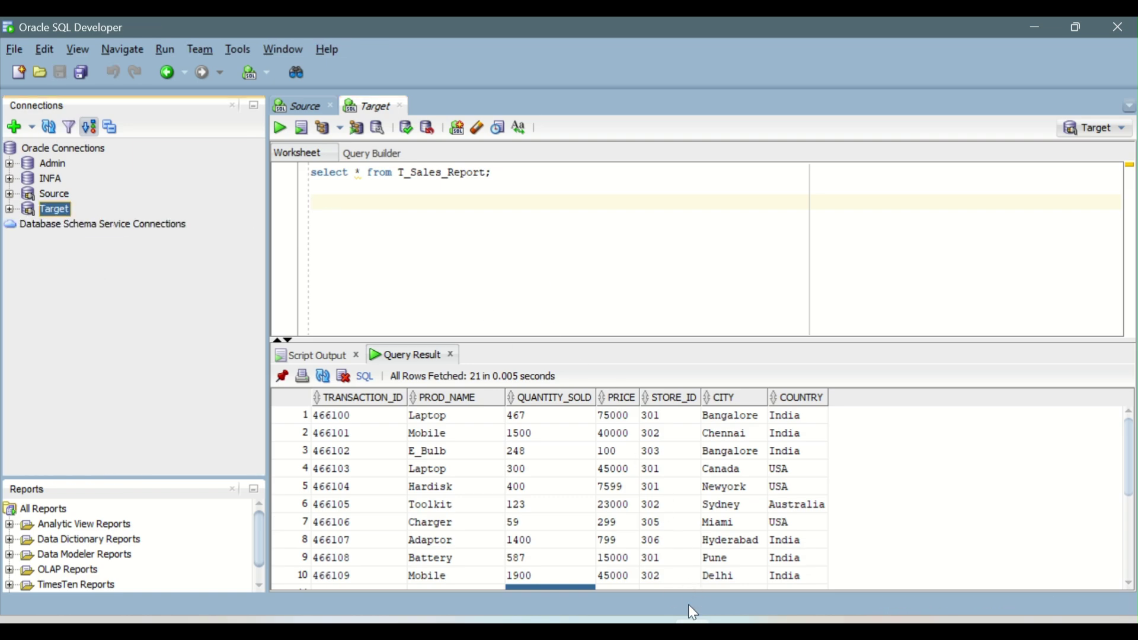
mouse_move(691, 620)
click(771, 621)
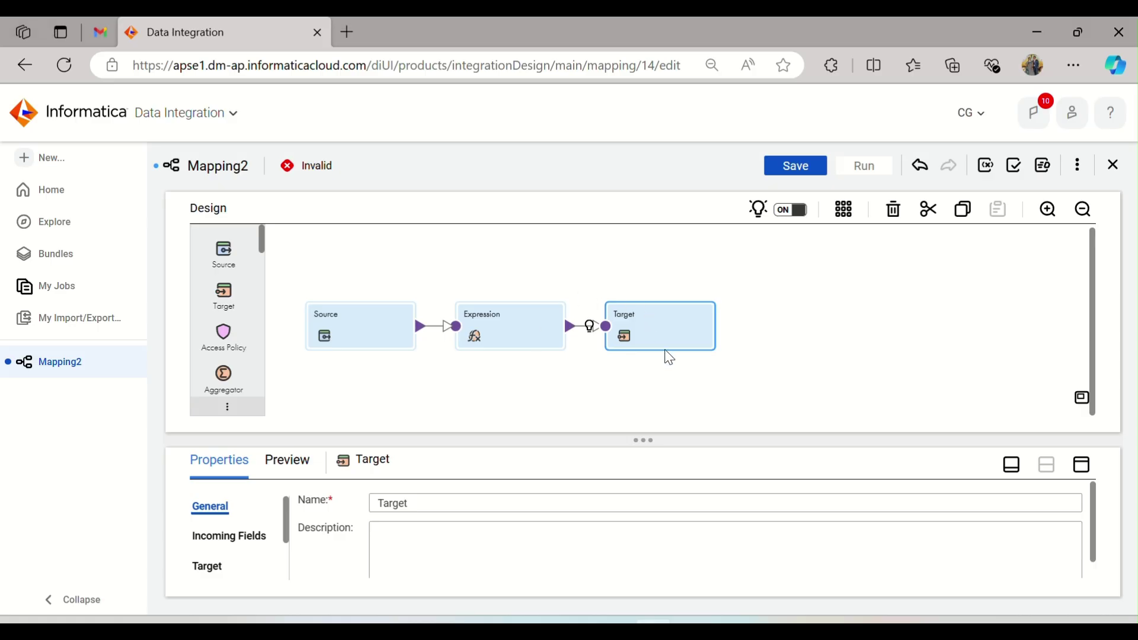
Maximize the Target transformation's properties and set its connection to Oracle_Target (Oracle)
click(1082, 465)
click(211, 311)
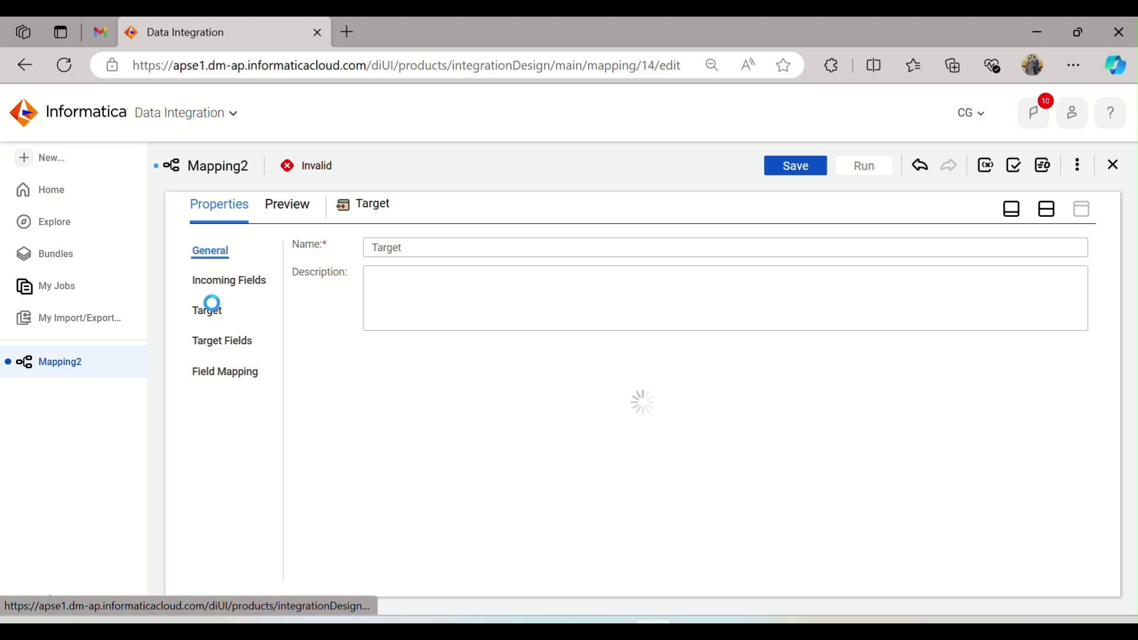
click(504, 284)
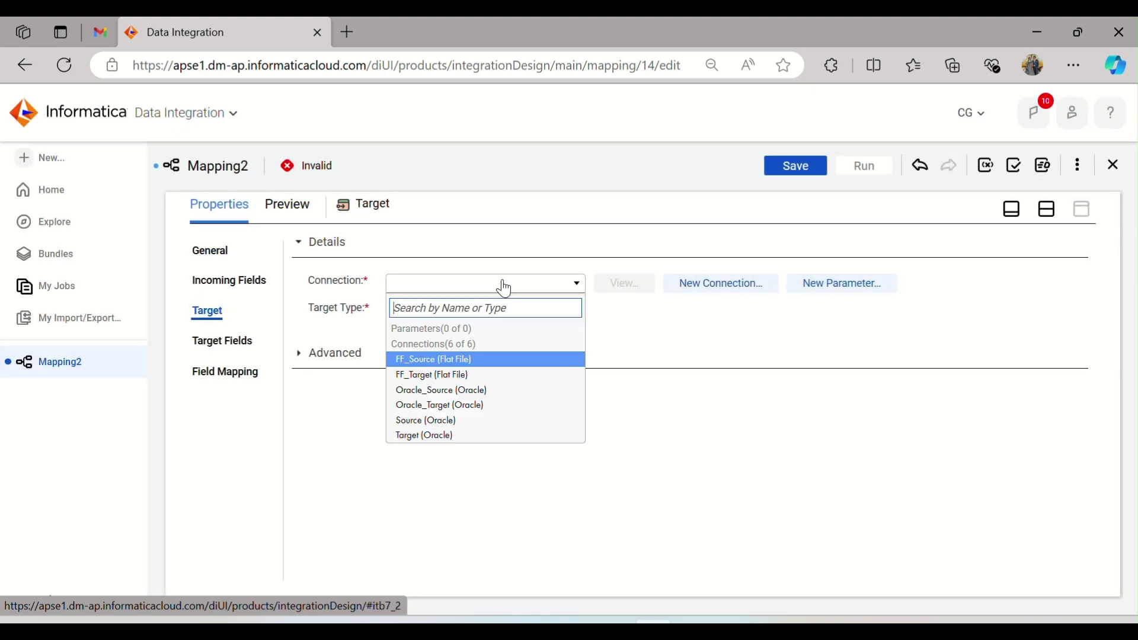
click(454, 406)
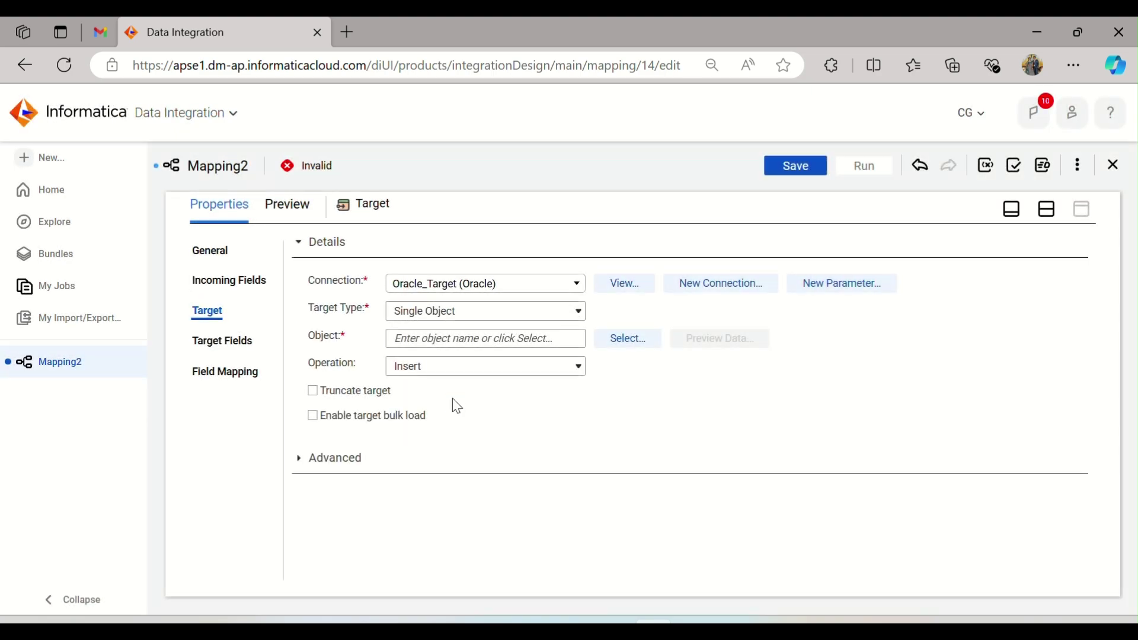
Set the target object to be created new at runtime with the table name T_EmployeesFilelist
click(629, 341)
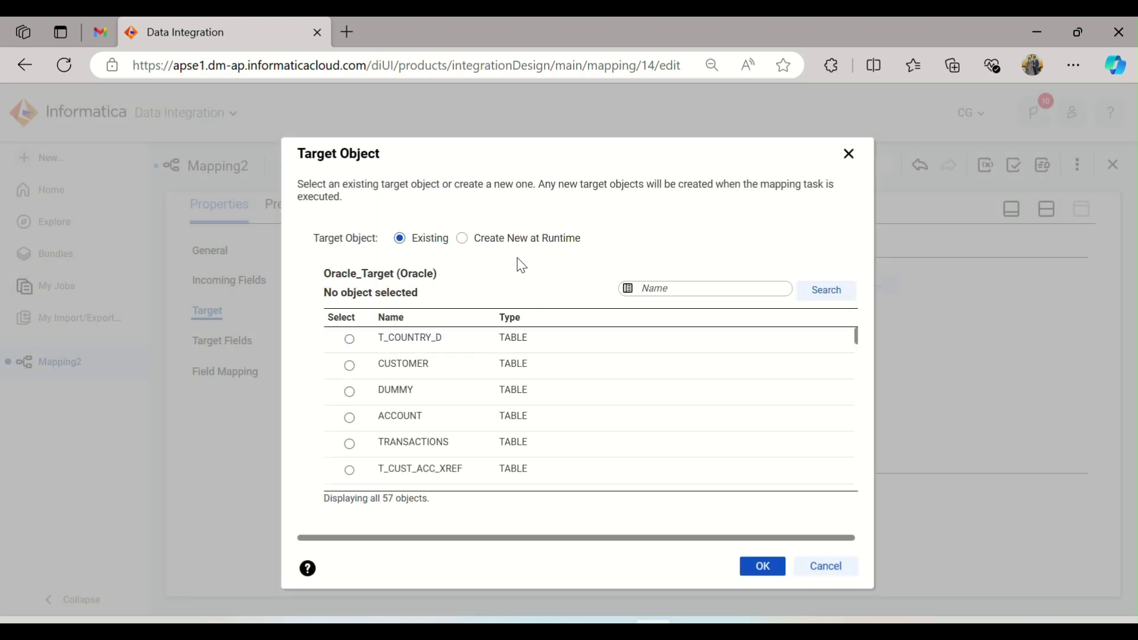
click(505, 240)
click(526, 287)
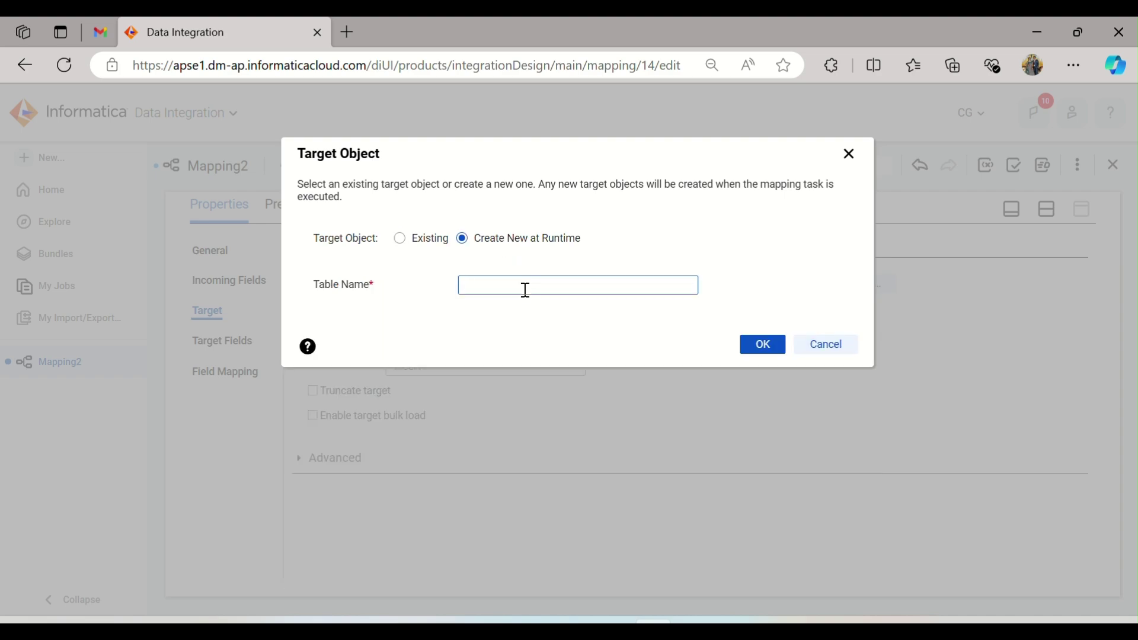
text(T_EmployeesFilelist)
click(744, 346)
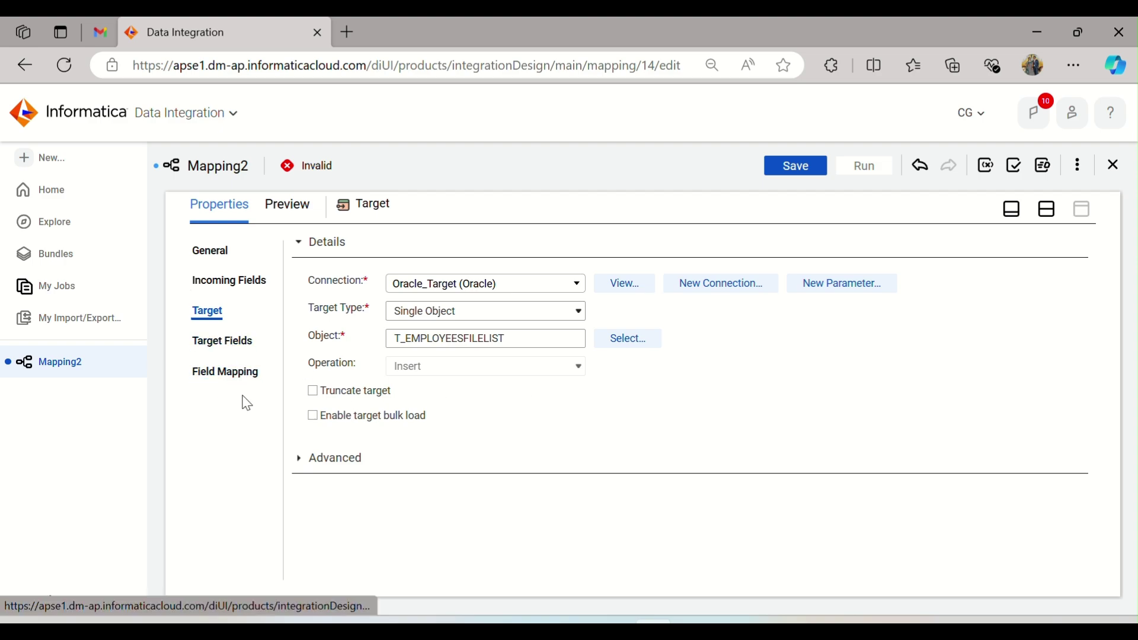
Restore the split design view and save the mapping as m_FileList_Load
click(1049, 211)
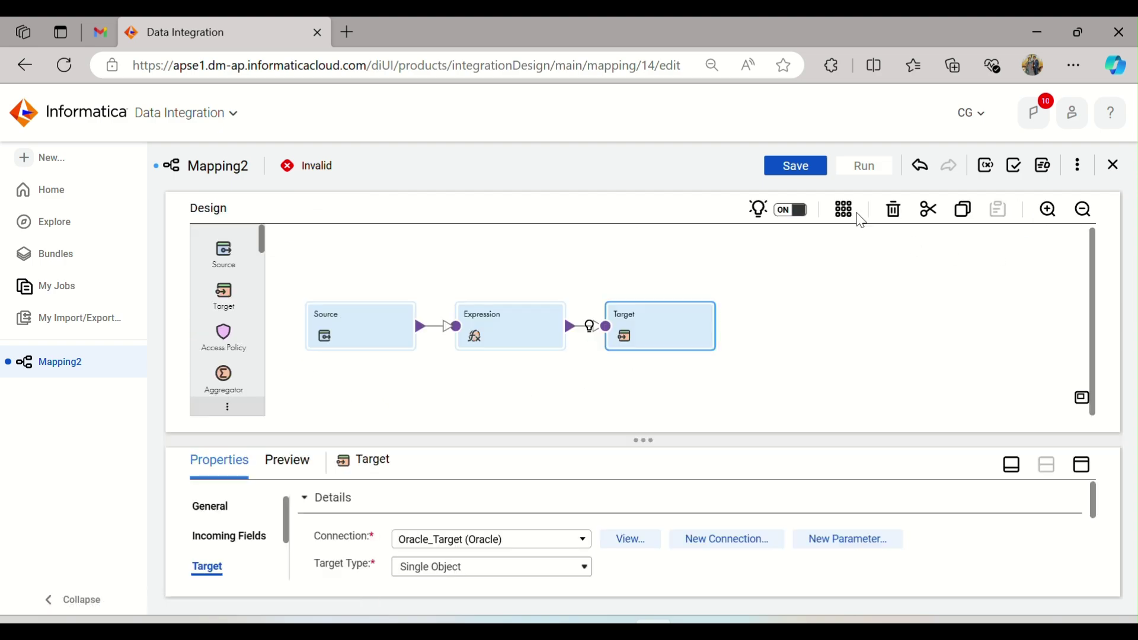
click(798, 168)
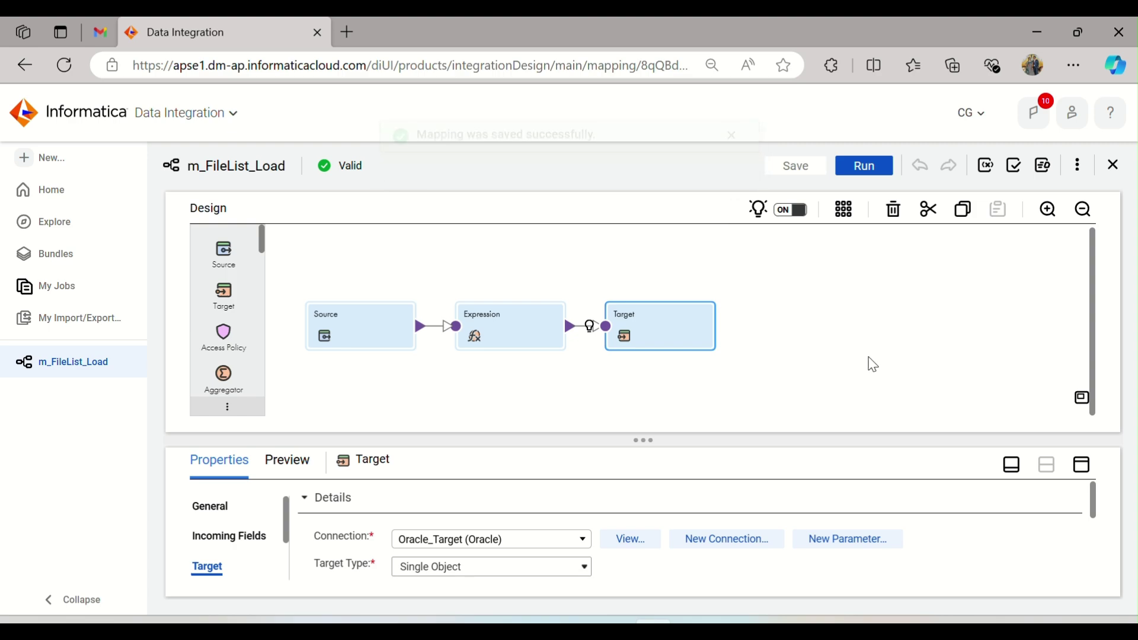
Copy the mapping's name m_FileList_Load from its general properties
click(581, 293)
click(58, 160)
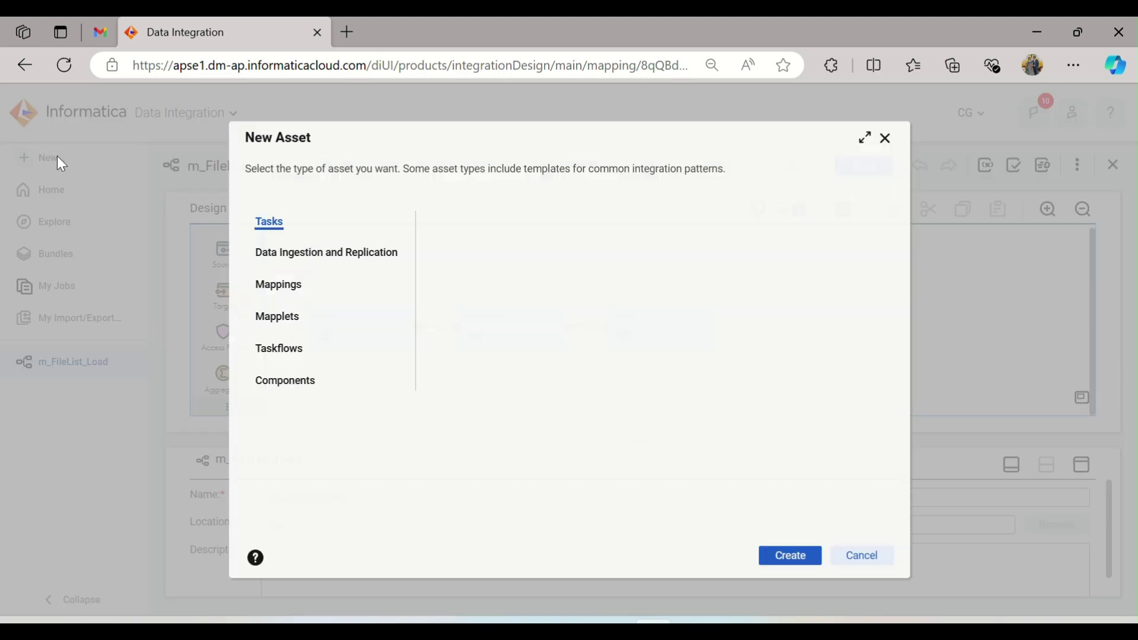
click(886, 140)
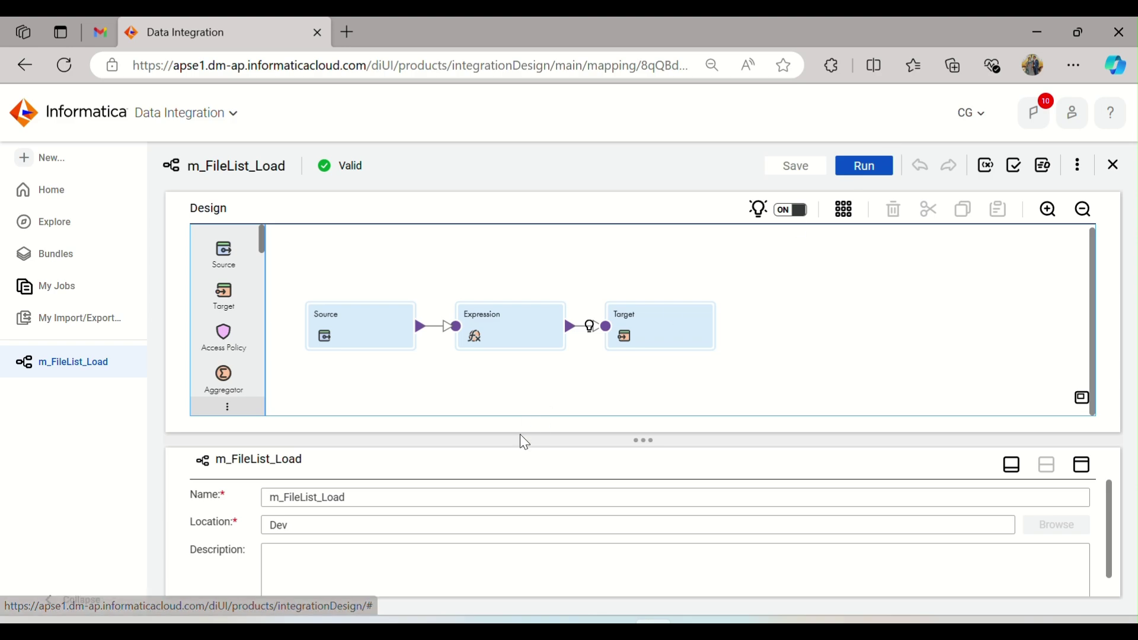
drag(368, 495, 191, 503)
key(ctrl+c)
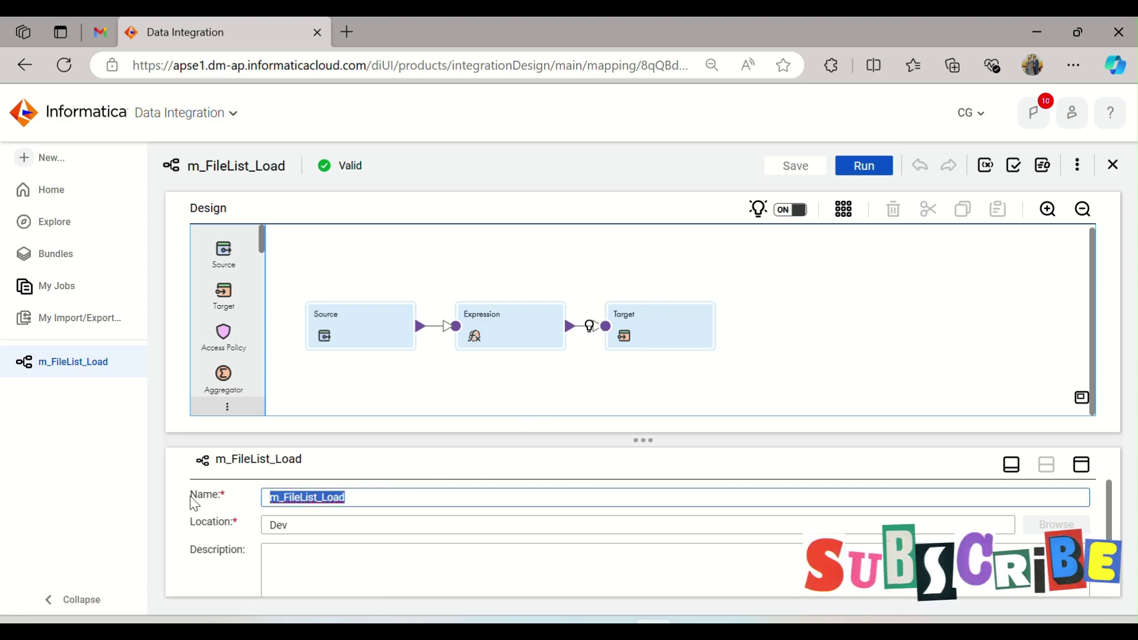
Create a new mapping task and name it mt_FileList_Load, reusing the copied mapping name
click(308, 403)
click(84, 155)
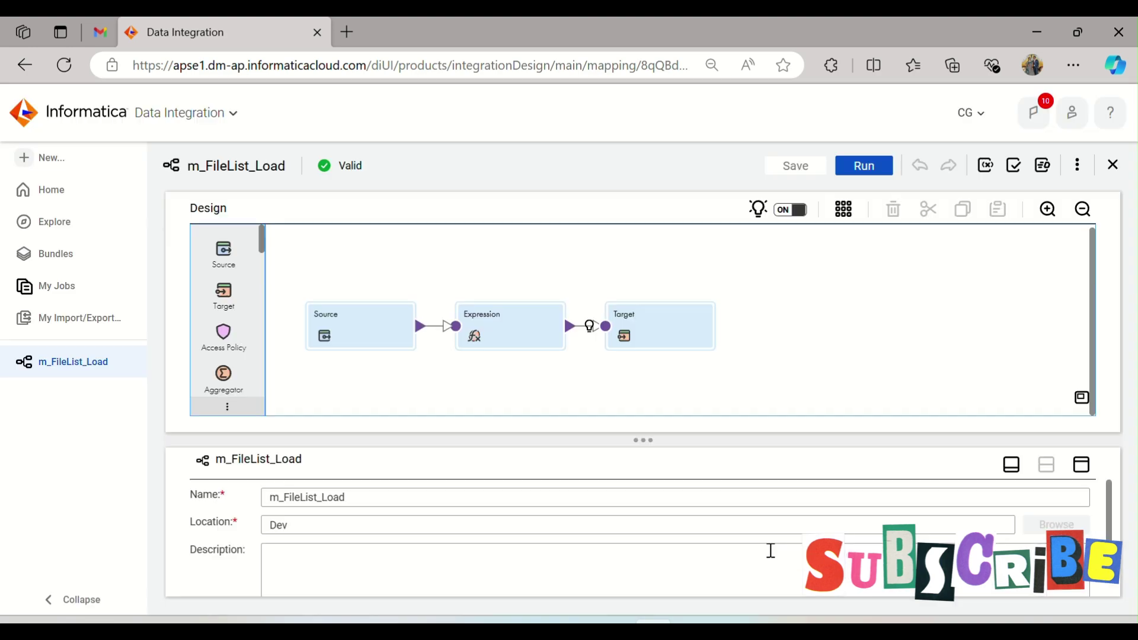
click(774, 555)
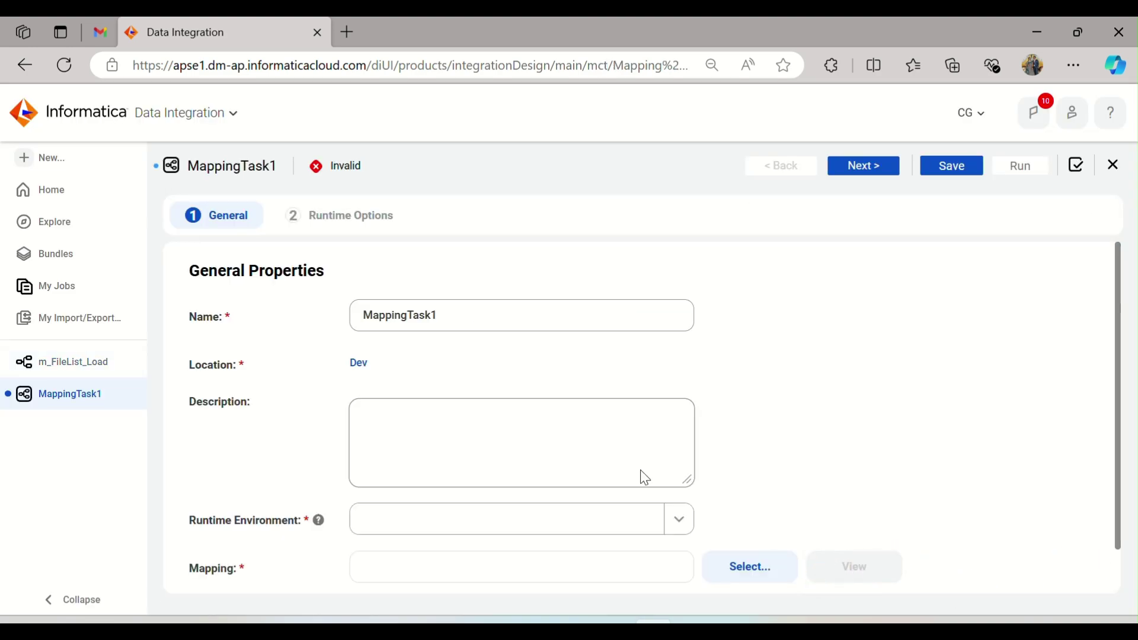
drag(468, 315, 345, 320)
key(ctrl+v)
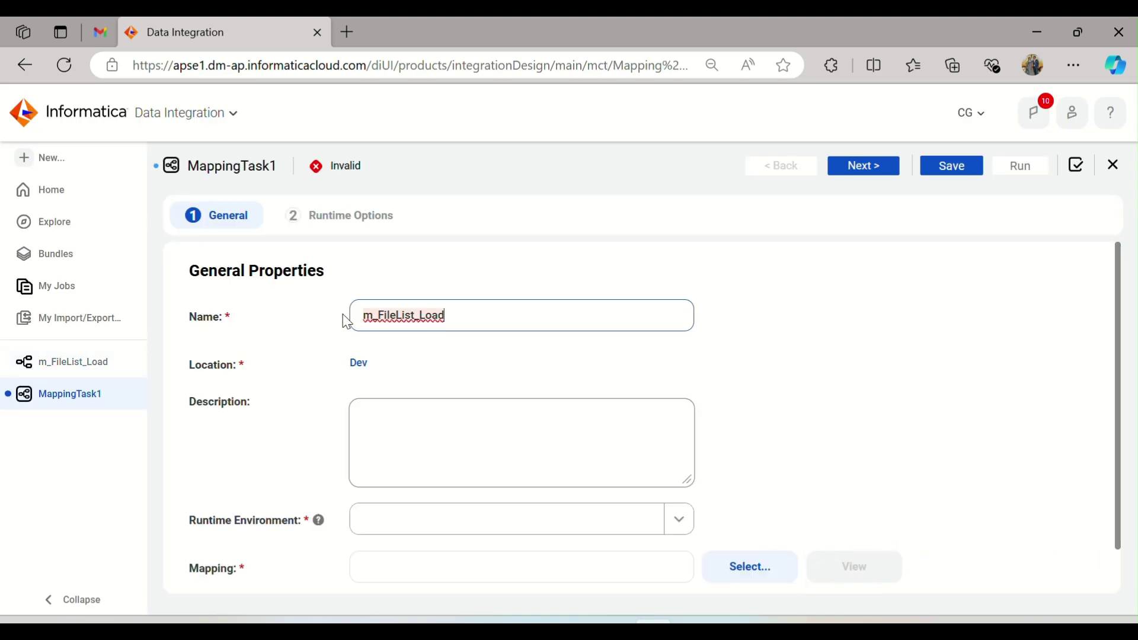
key(Home)
key(Right)
text(t)
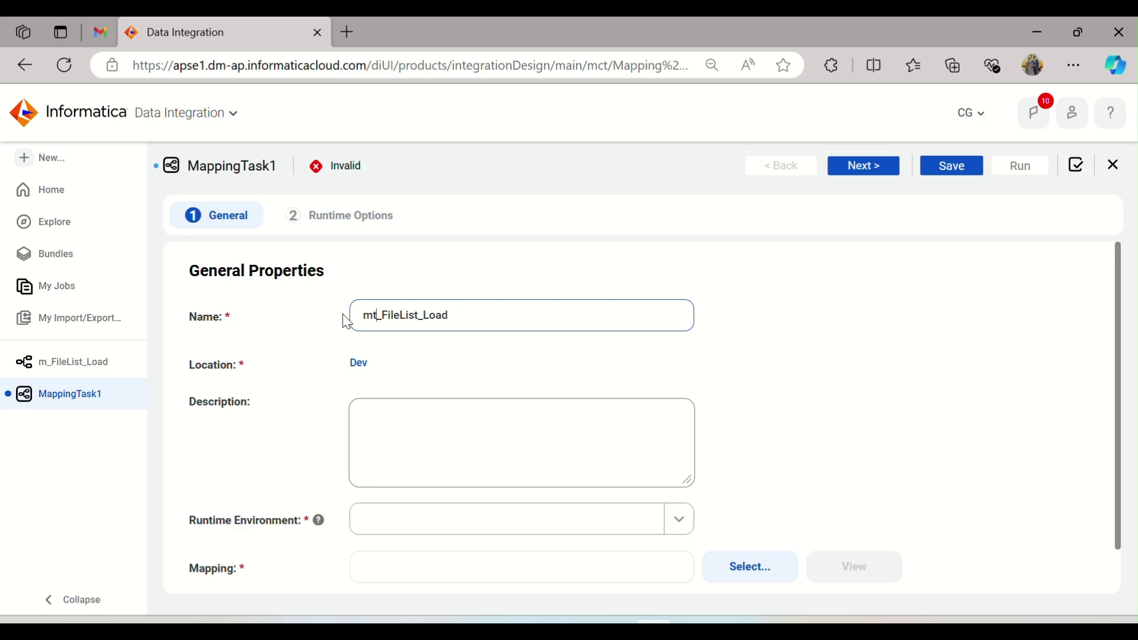
click(469, 356)
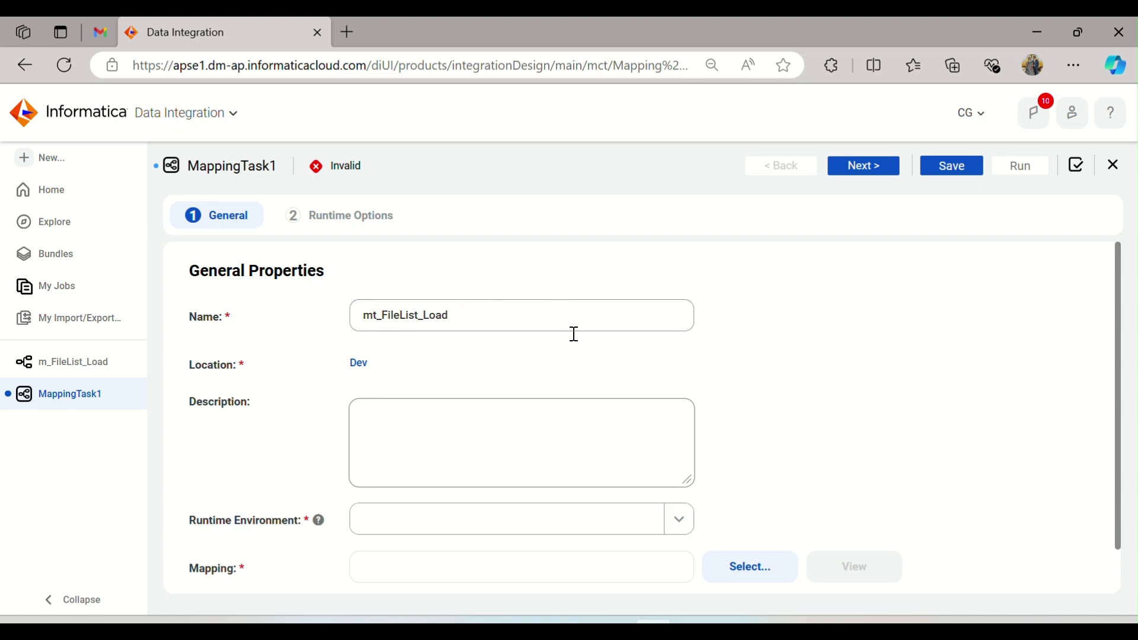
Set the task's runtime environment to the self-hosted agent and choose m_FileList_Load from the Dev project as its mapping
scroll(770, 416, down, 1)
click(620, 461)
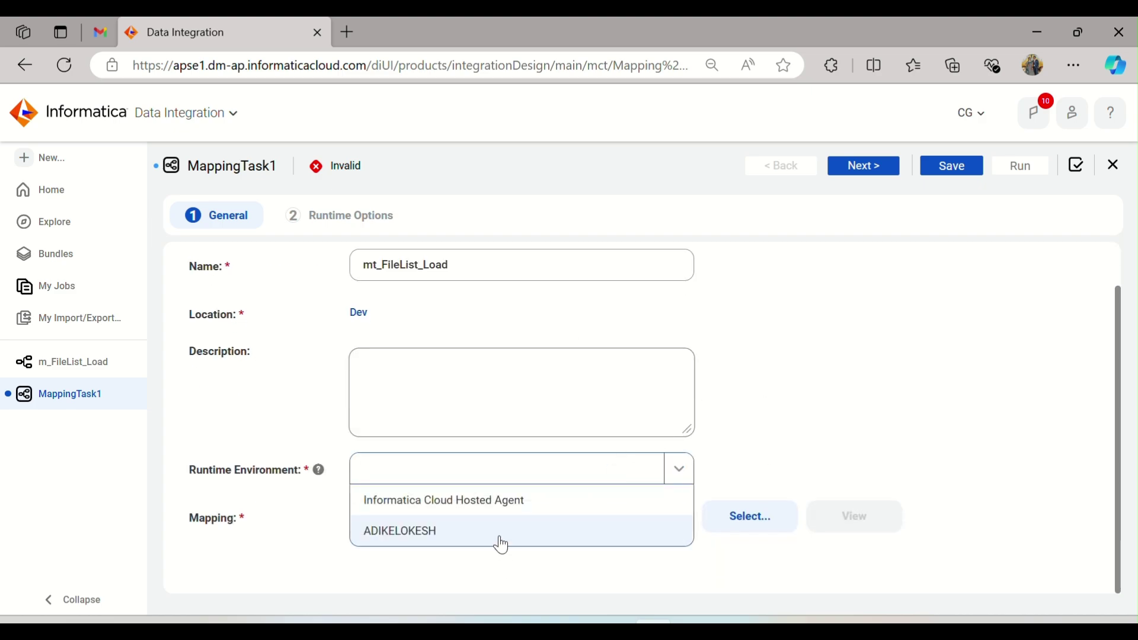
click(498, 539)
click(752, 522)
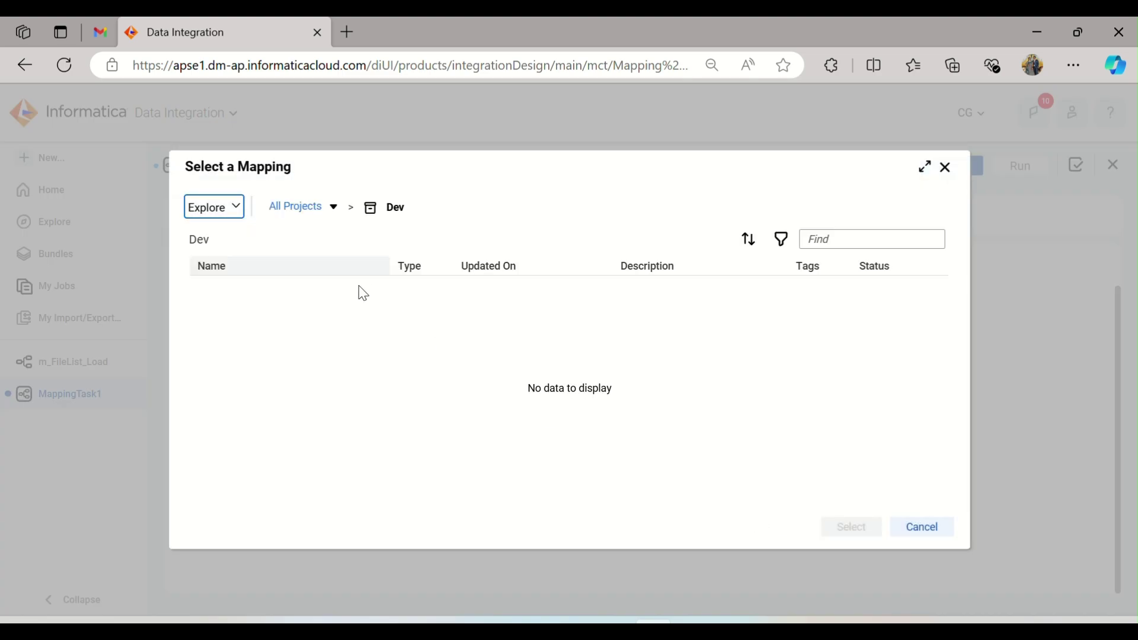
click(344, 298)
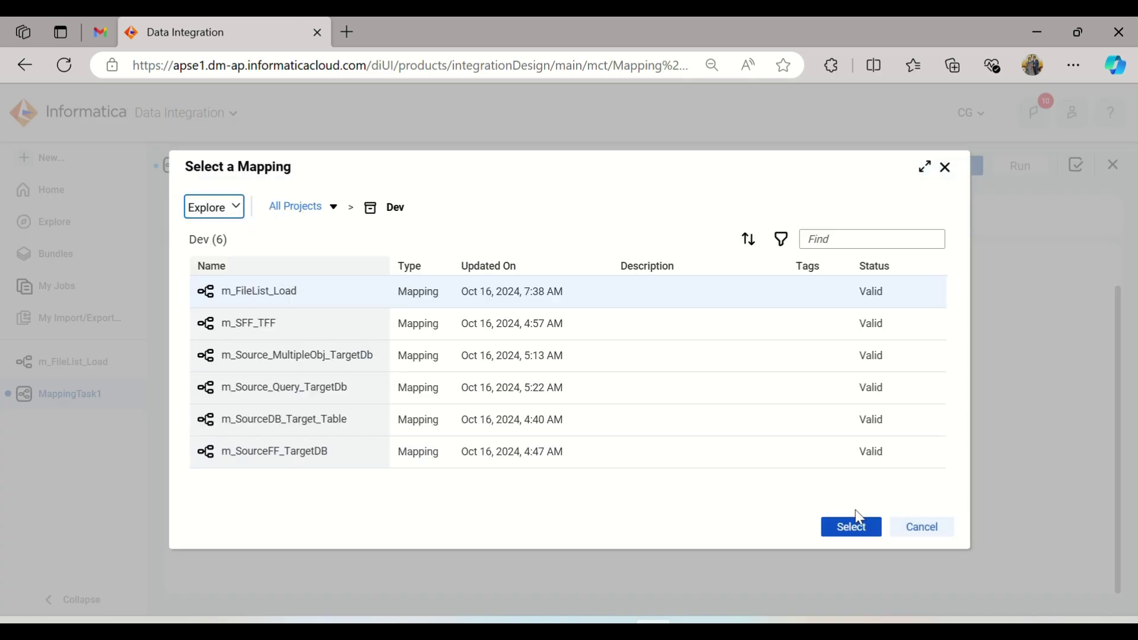
click(861, 533)
Review the mapping image, proceed to the runtime options, and save the mapping task
scroll(893, 345, down, 3)
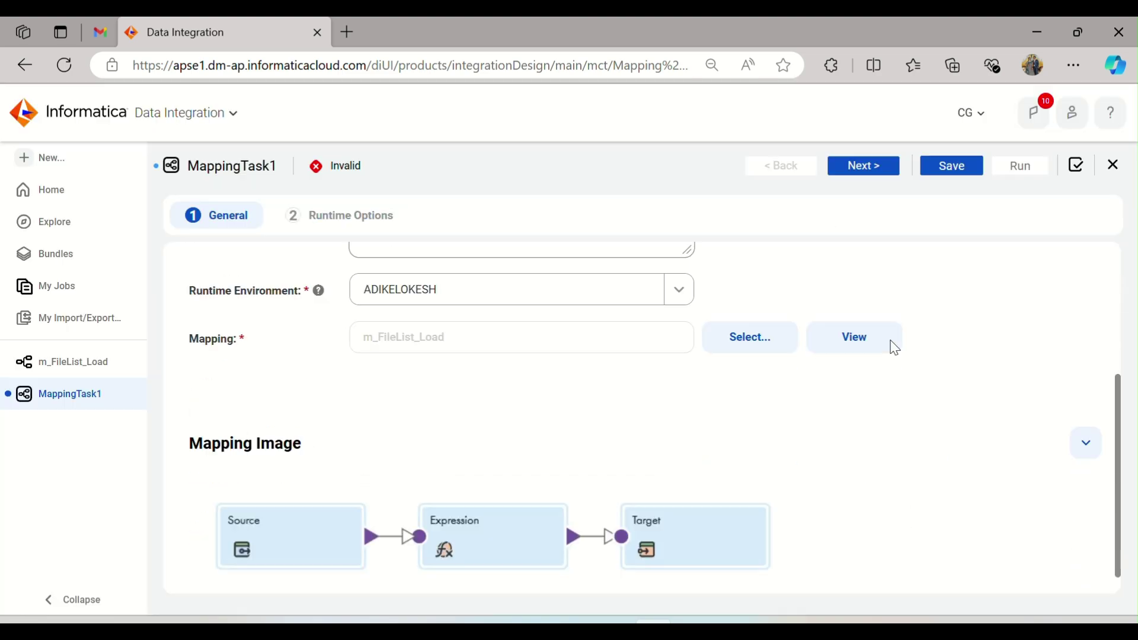
click(851, 167)
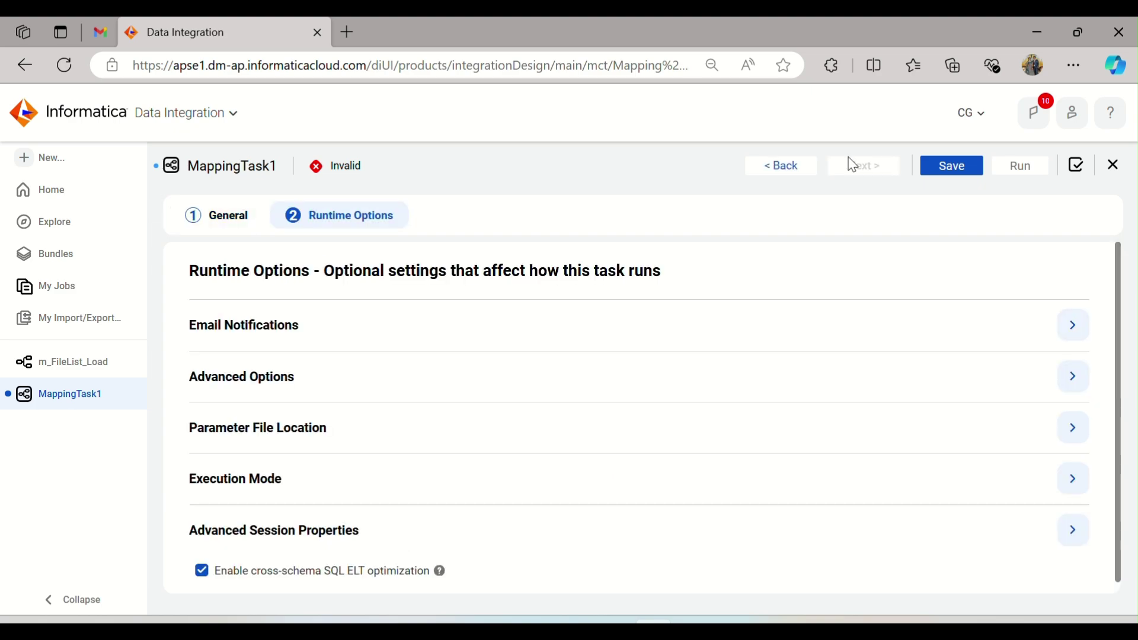
click(953, 163)
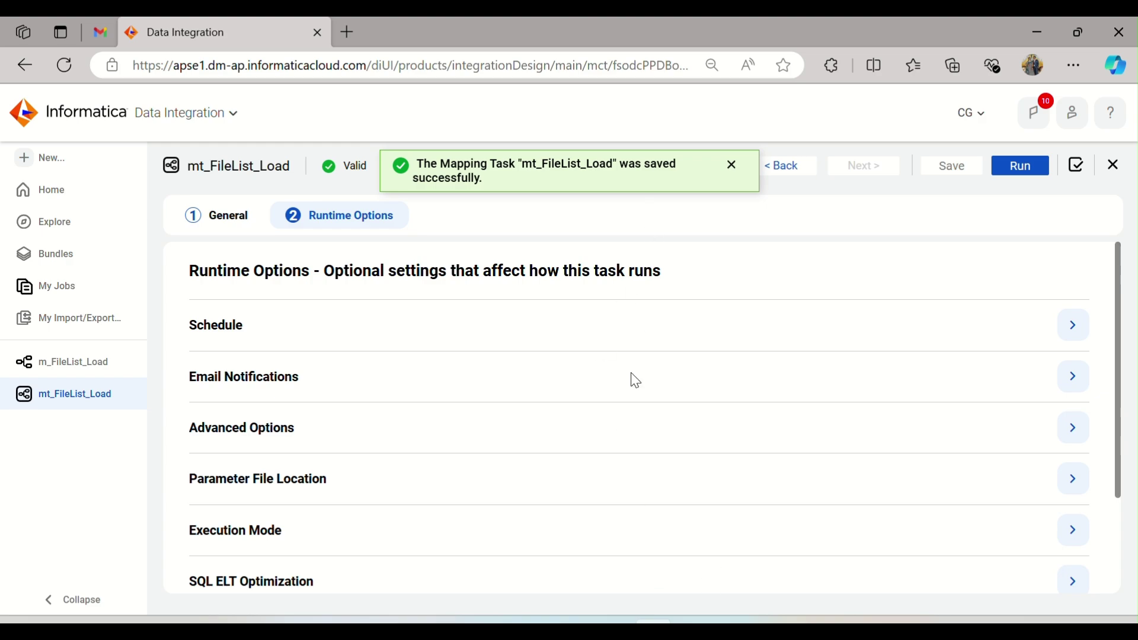
Open the Employee_1 file in Excel and select column A from row 2 to the last record to count the data rows
click(574, 621)
double_click(287, 185)
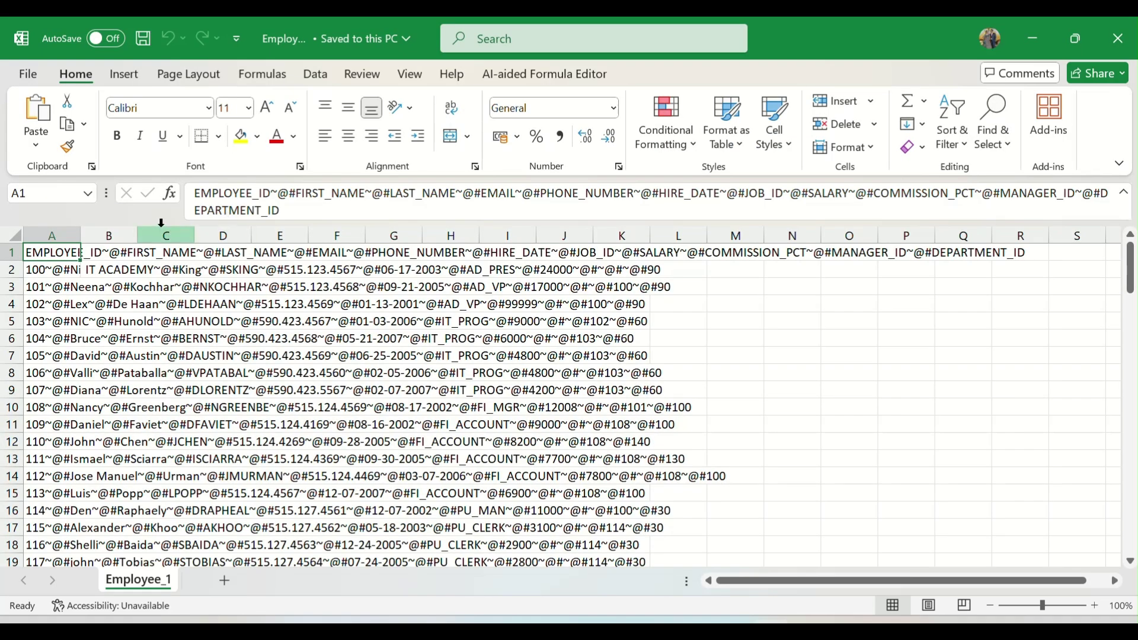
key(Down)
key(ctrl+shift+Down)
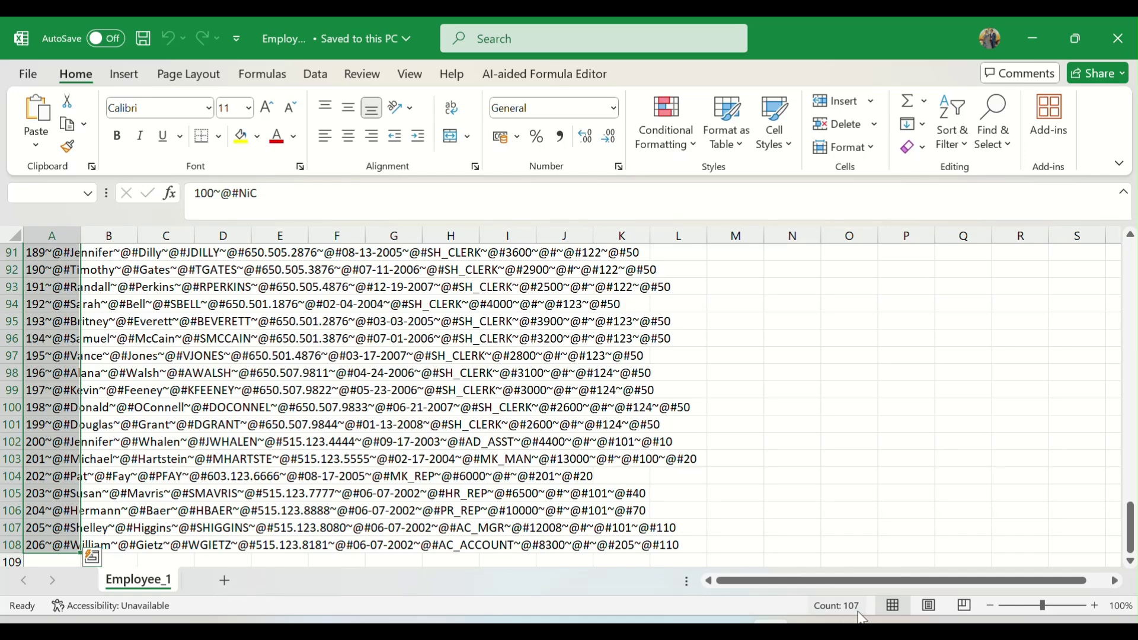
Calculate the expected total for all nine source files by entering =107*9 in cell Q105
click(951, 499)
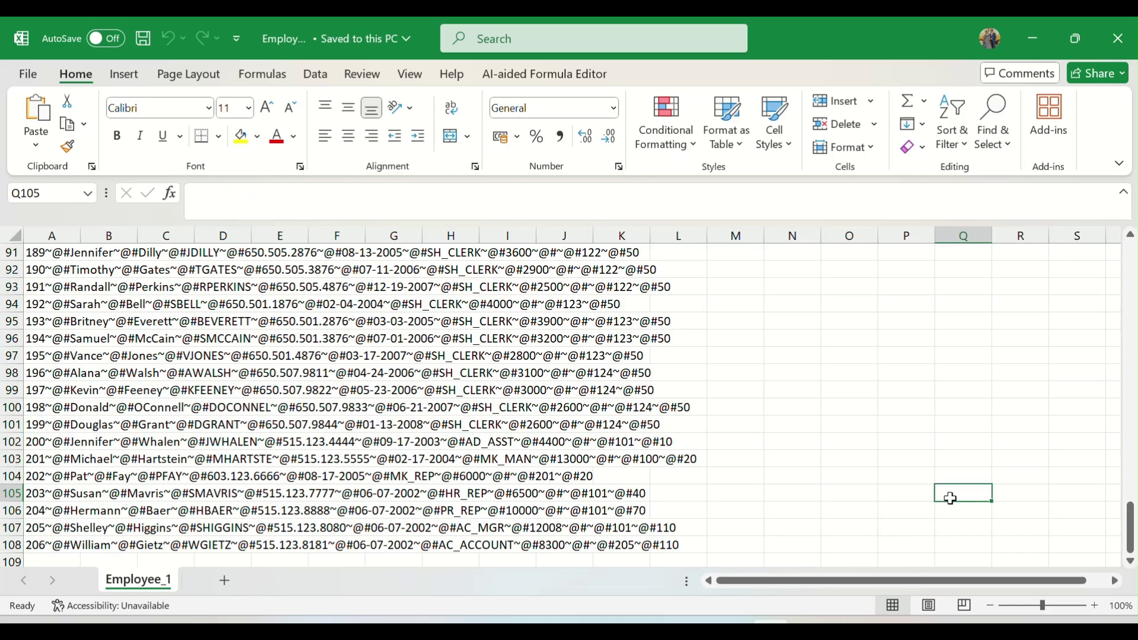
text(=107)
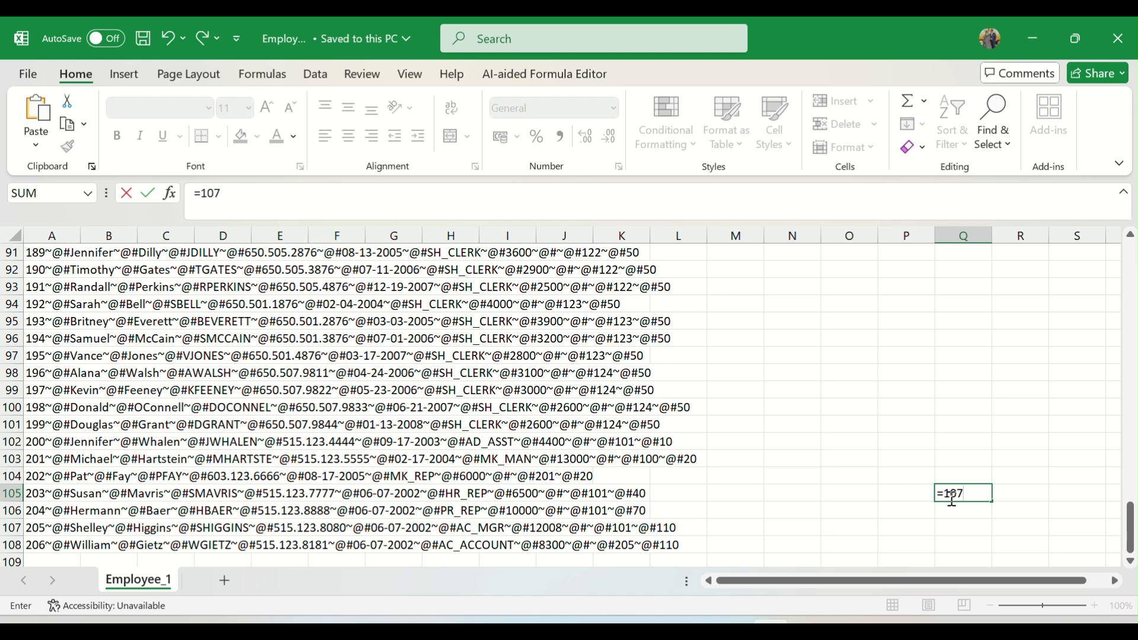
text(*9)
key(Return)
key(Up)
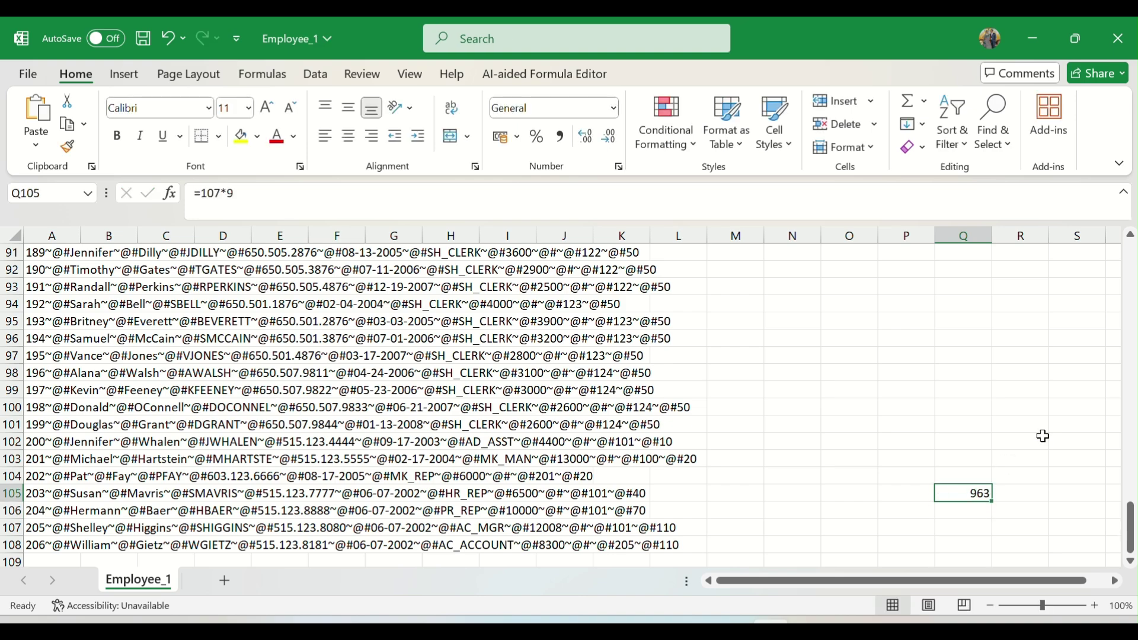
Clear the calculation from cell Q105, save the Employee_1 file and close it
key(Delete)
key(ctrl+s)
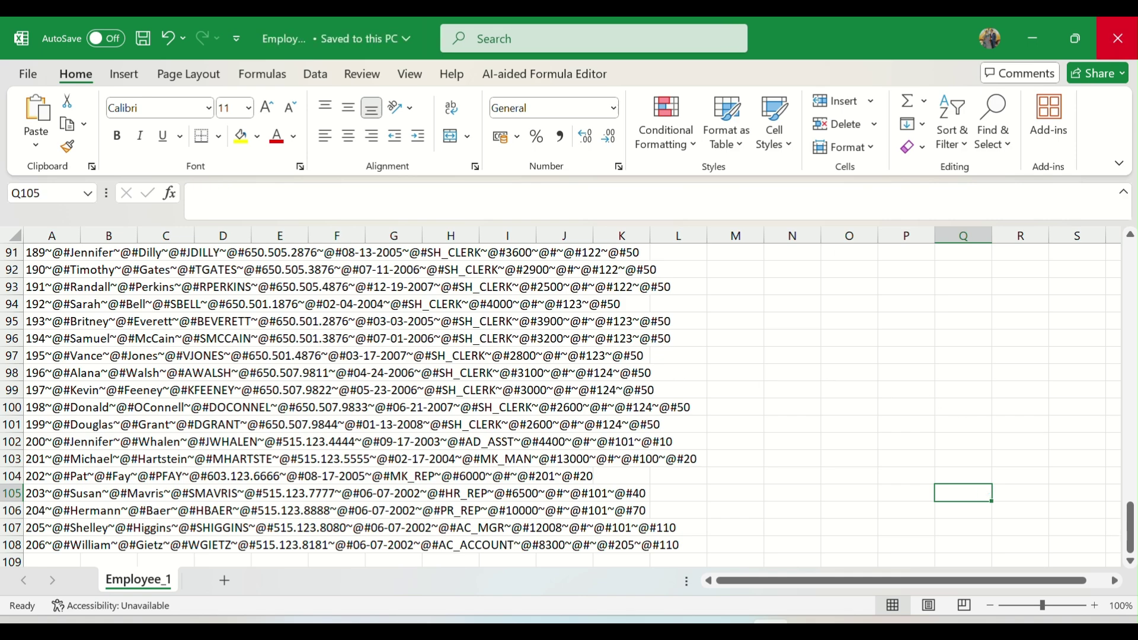
click(1132, 34)
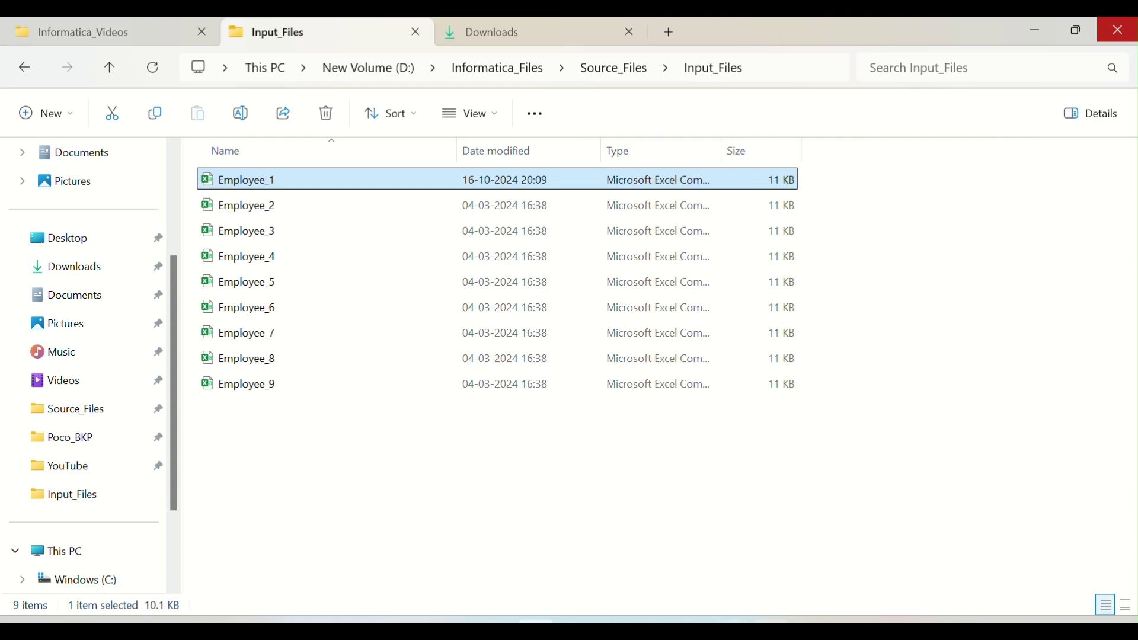
Switch back to Informatica Data Integration, run the mt_FileList_Load mapping task and open its job entry list
mouse_move(658, 623)
click(657, 551)
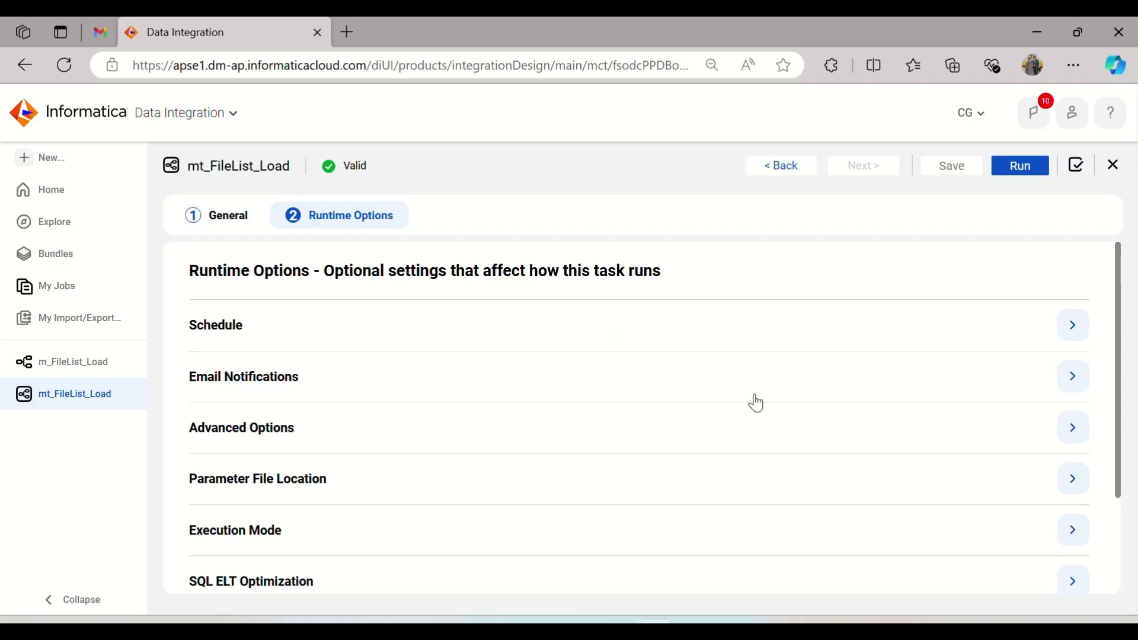
click(1020, 173)
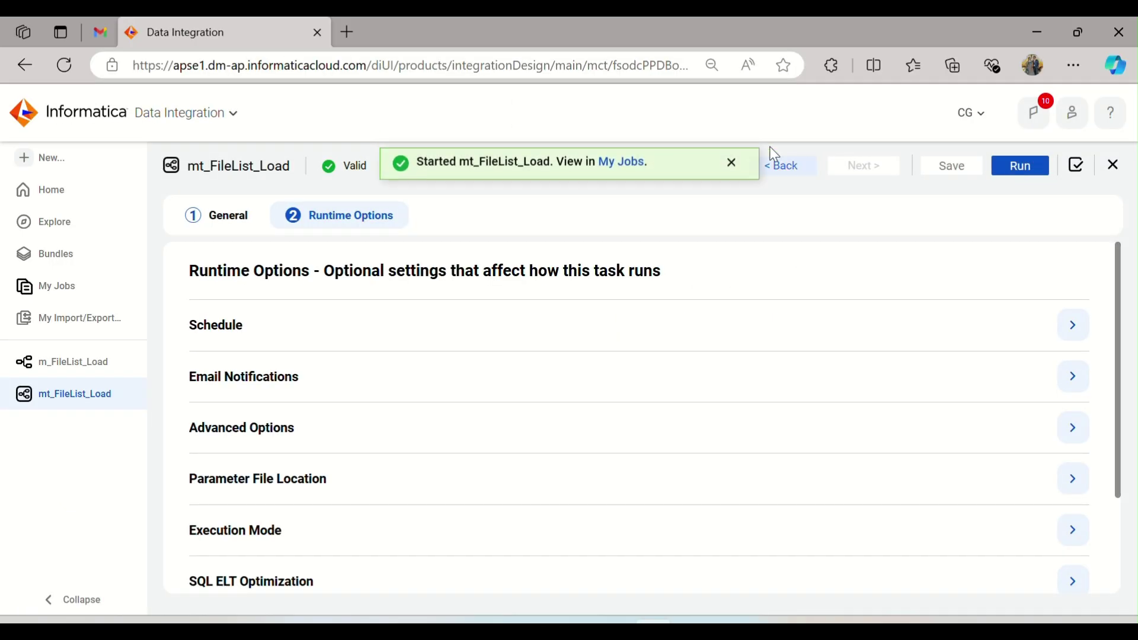
click(632, 166)
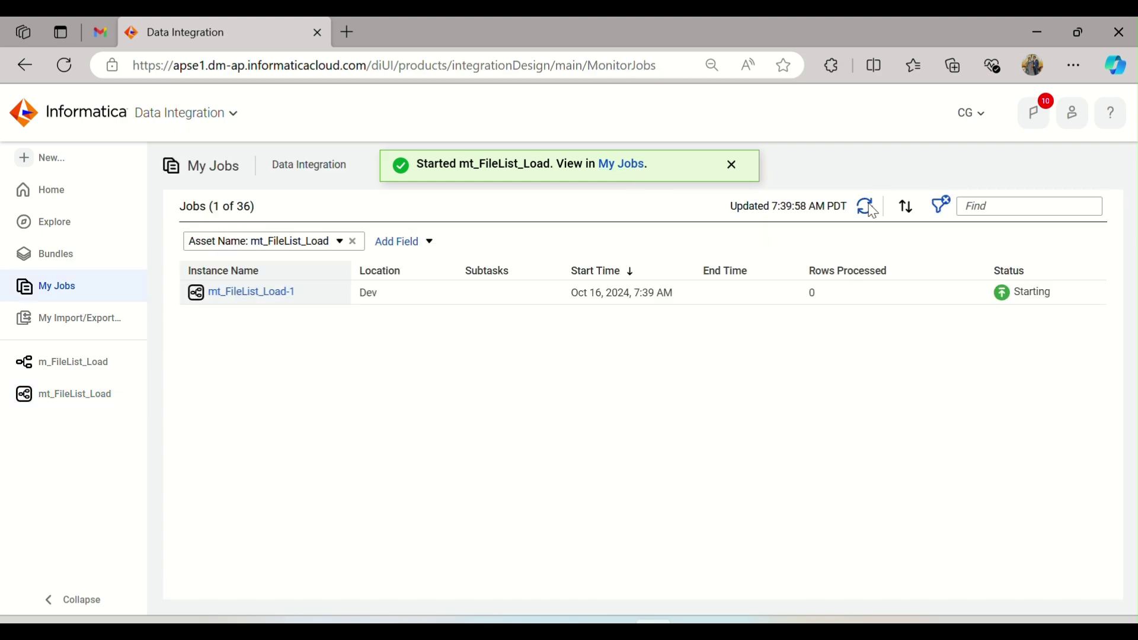
Refresh the job list repeatedly to track the status and processed rows of the mt_FileList_Load run until it completes
click(871, 208)
click(872, 208)
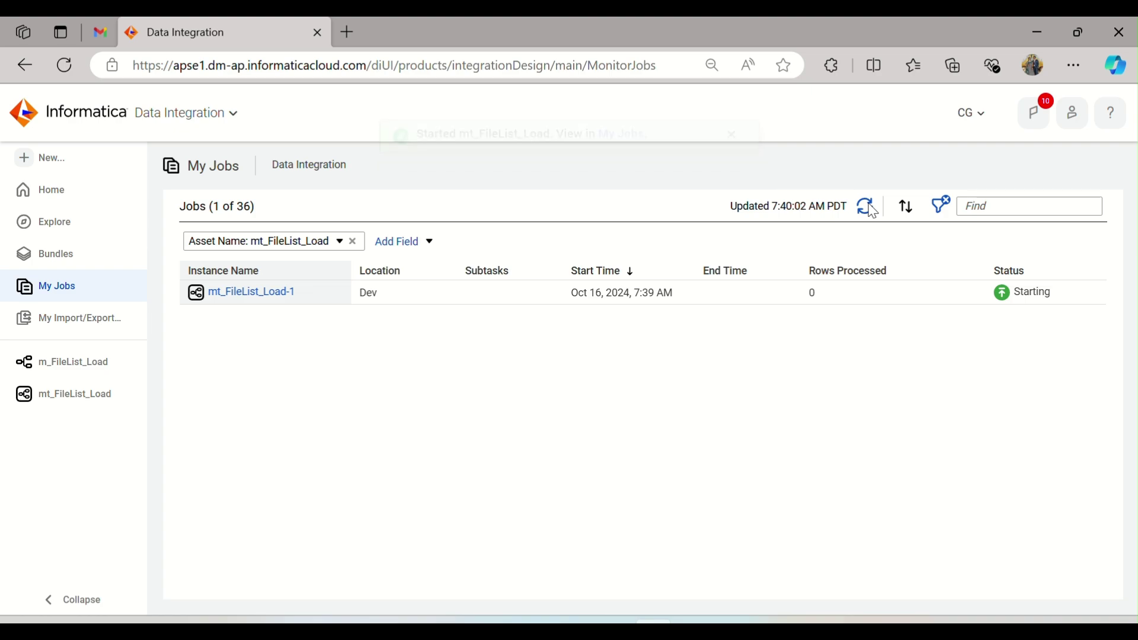
click(872, 209)
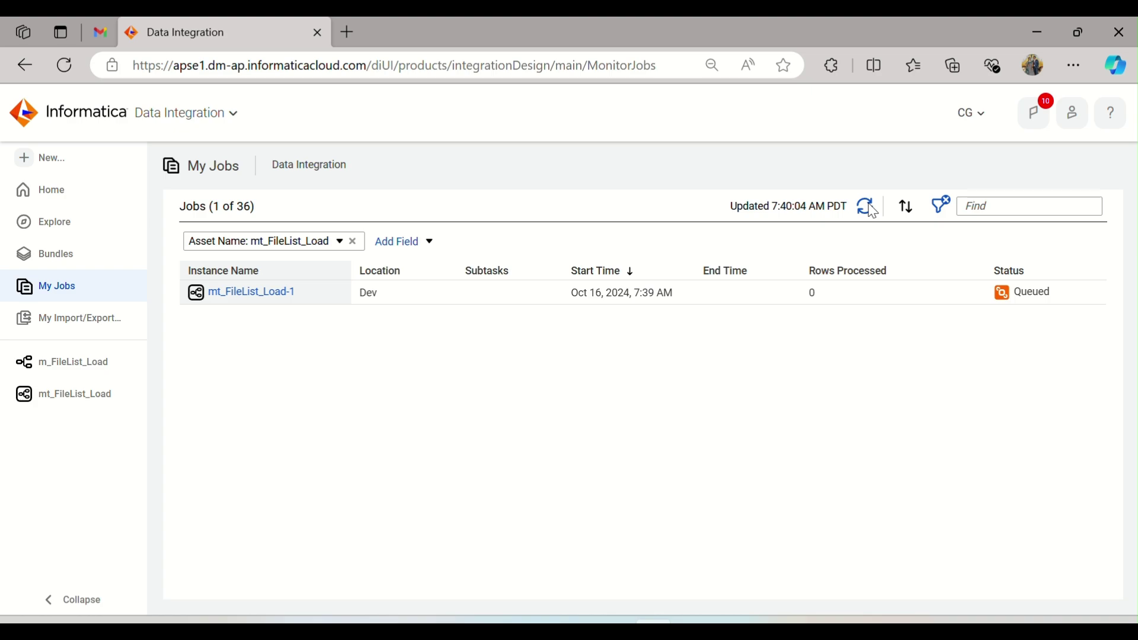
click(871, 209)
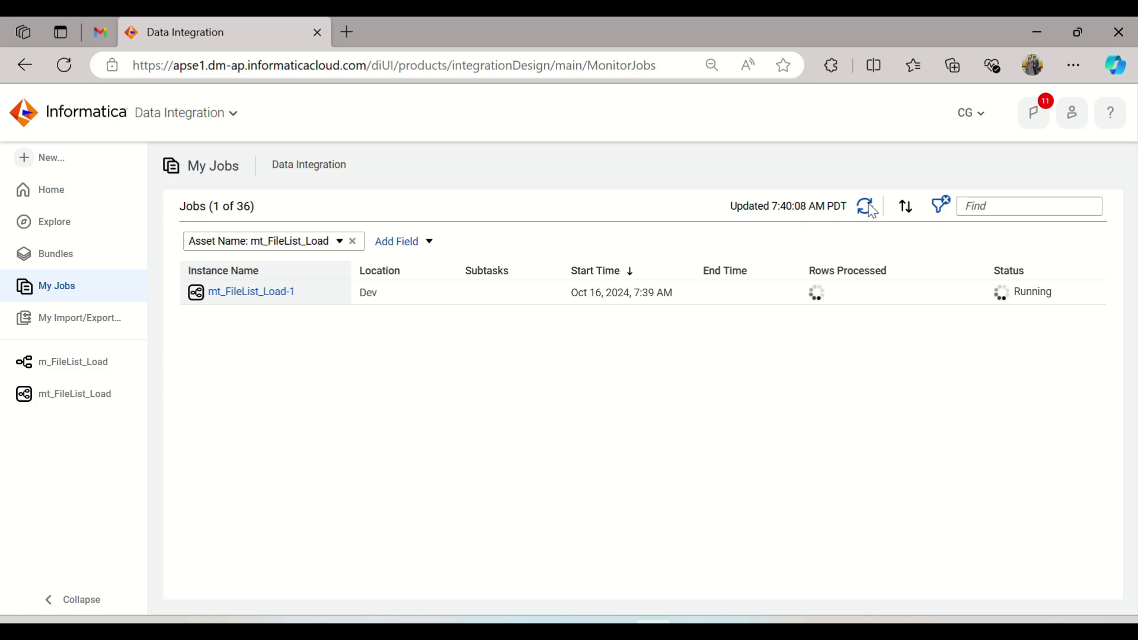
click(869, 208)
click(870, 207)
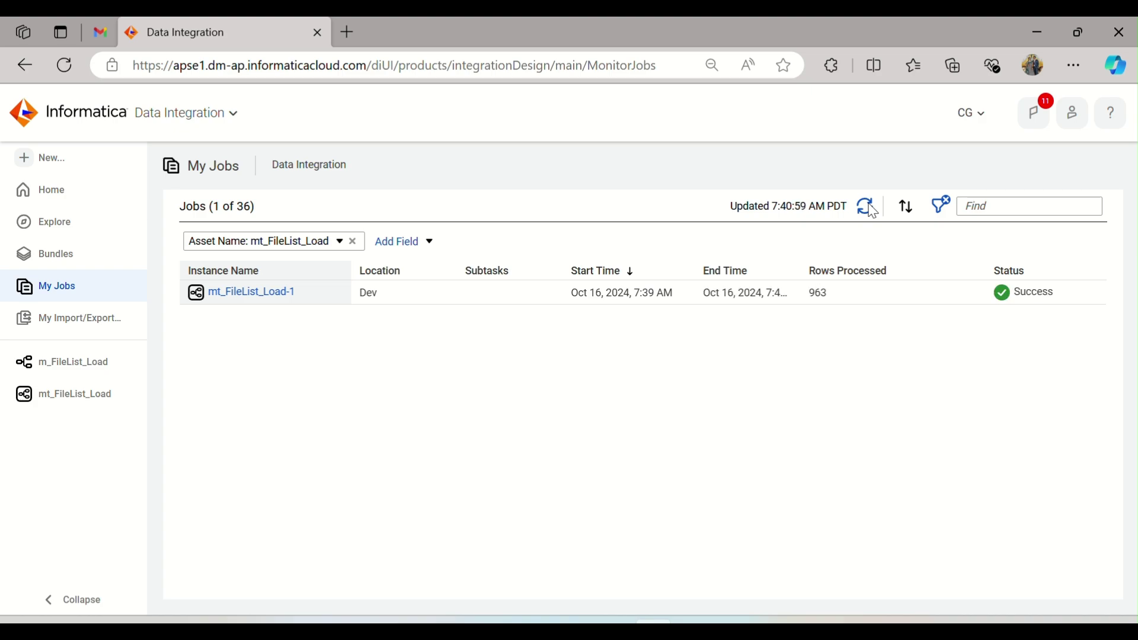
Review the Source connection, source type and object in the m_FileList_Load mapping, and return to the job list
click(58, 372)
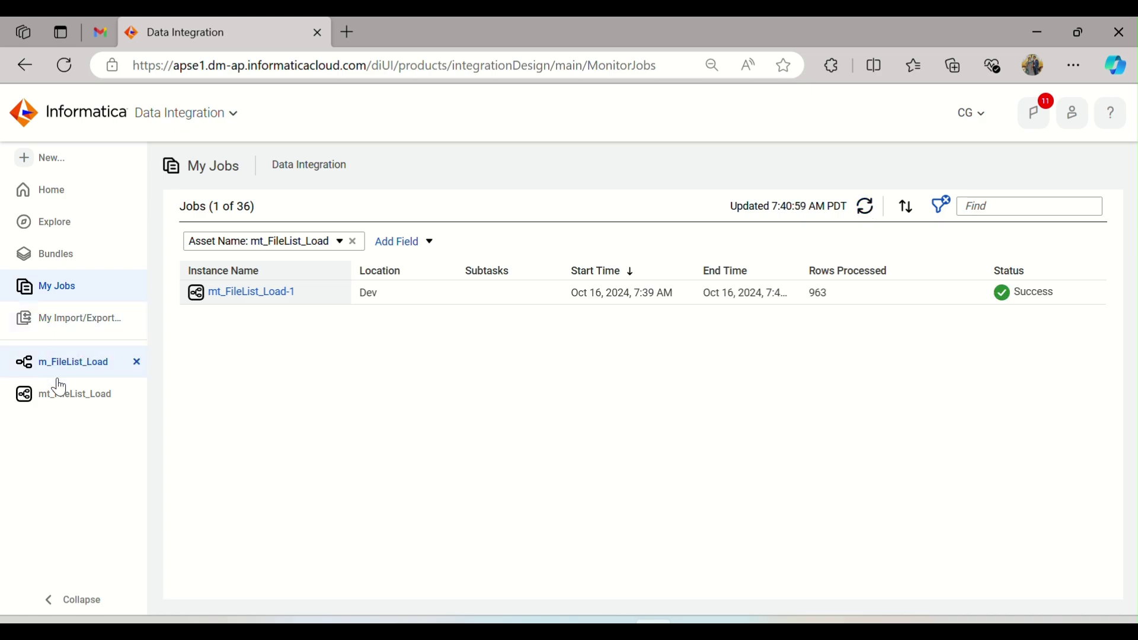
click(407, 344)
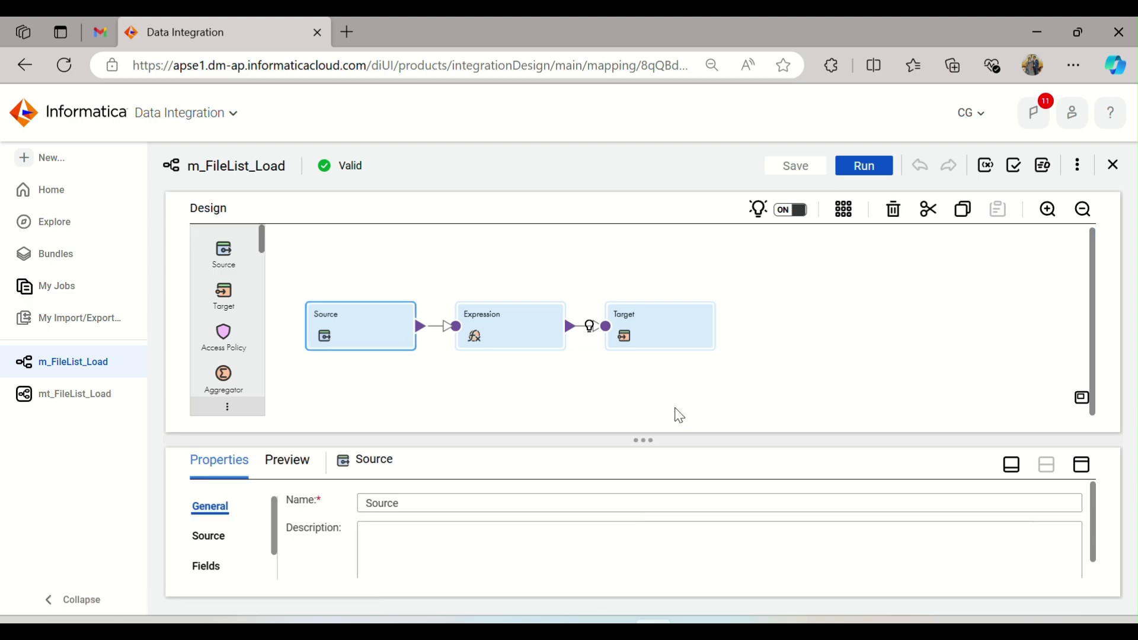
click(1083, 466)
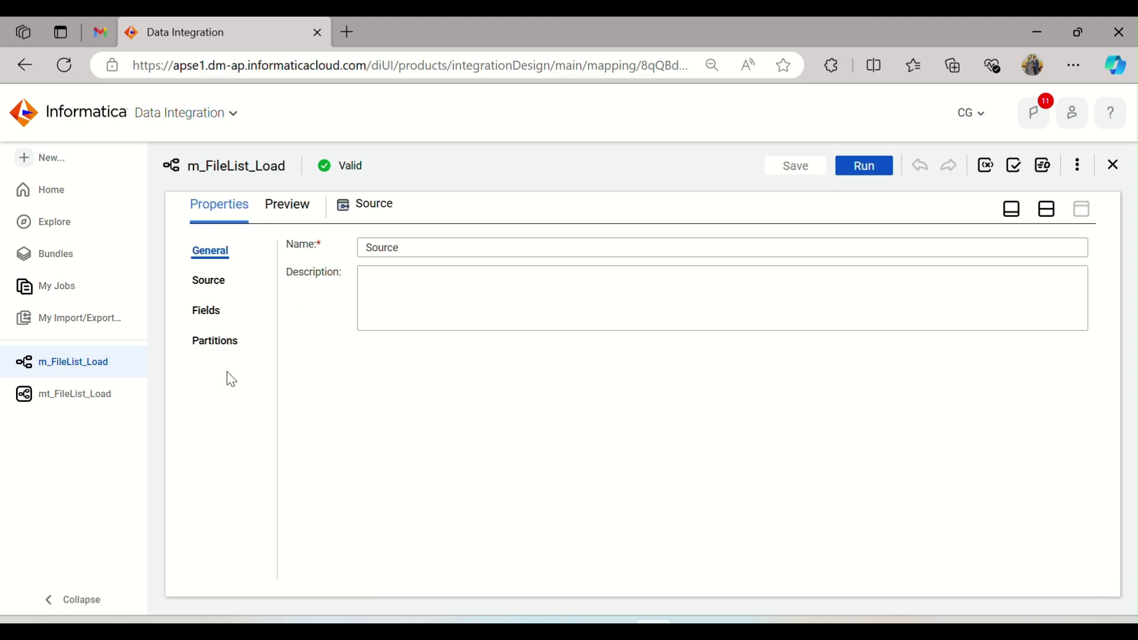
click(210, 282)
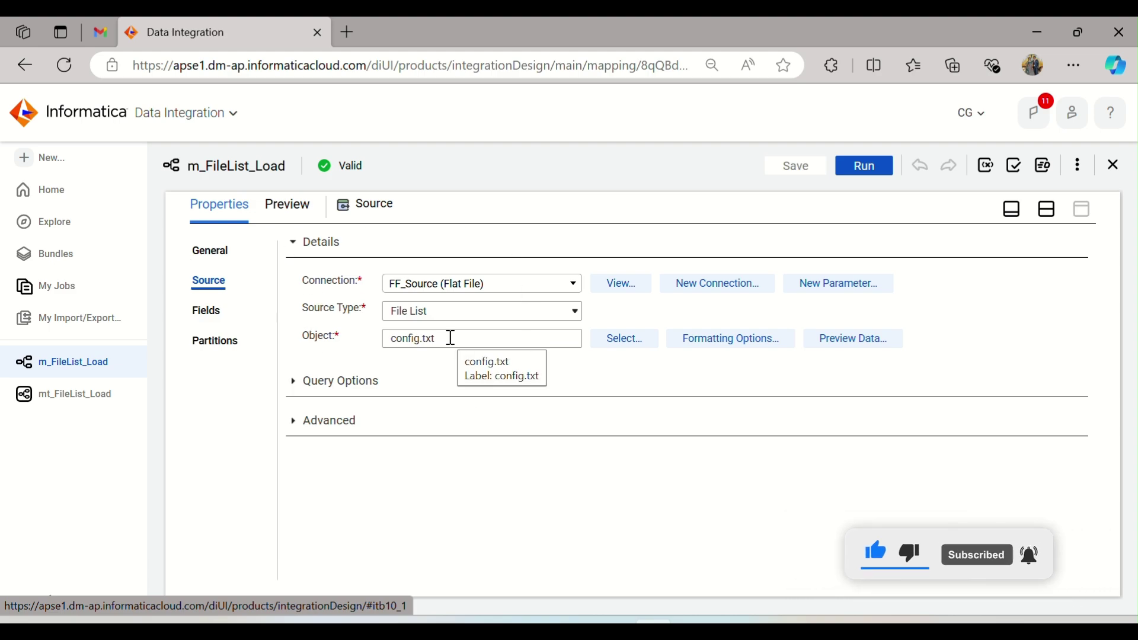
click(1046, 205)
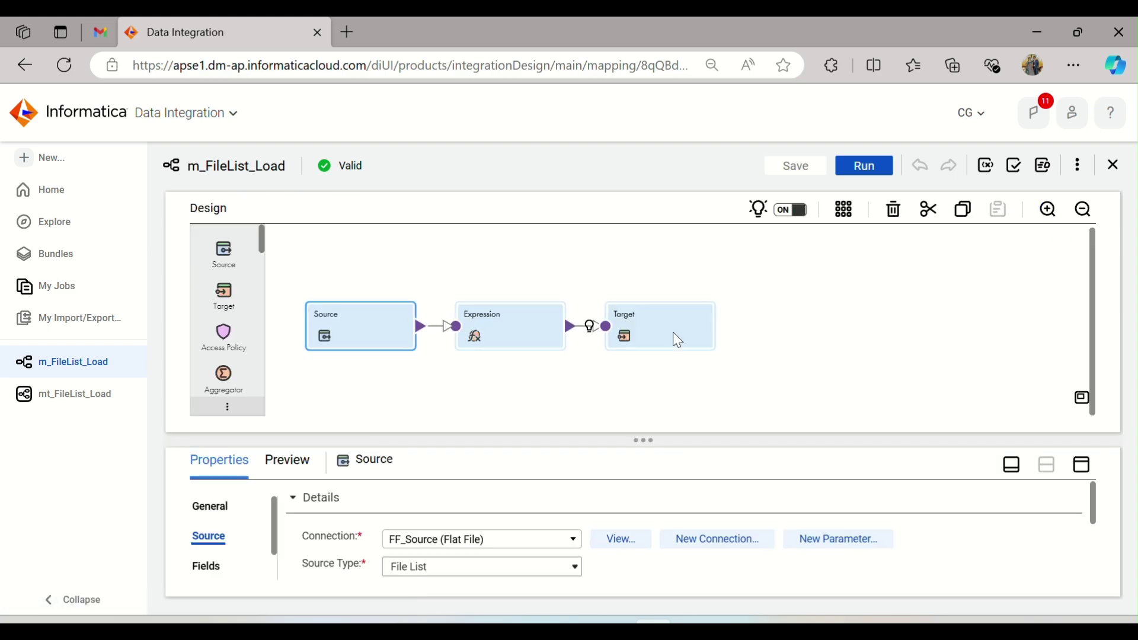
click(82, 402)
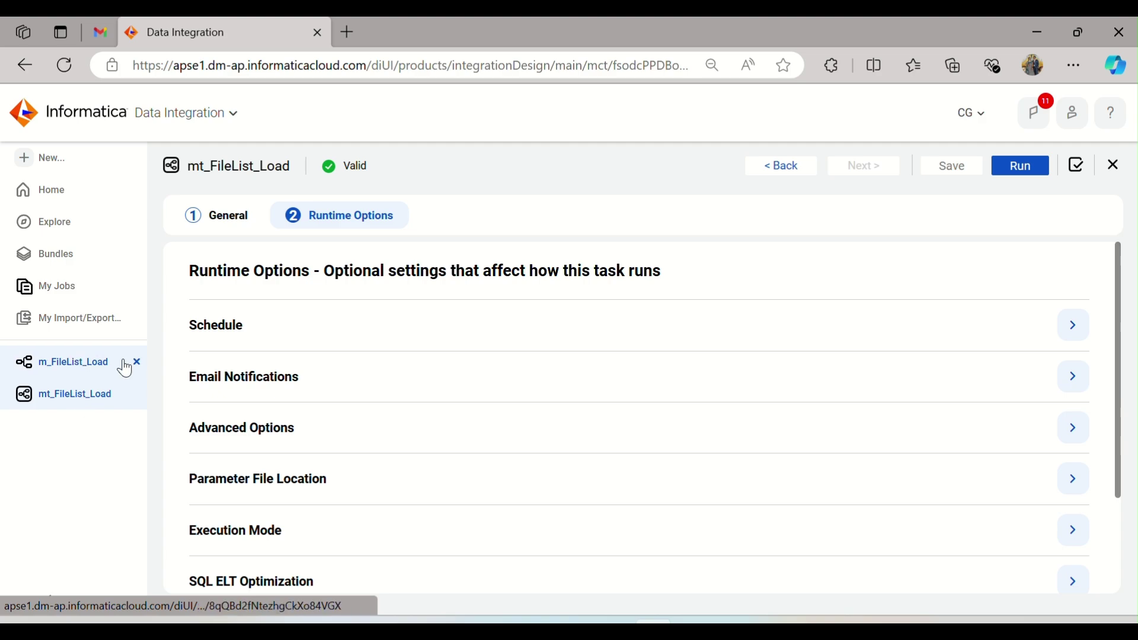
click(94, 298)
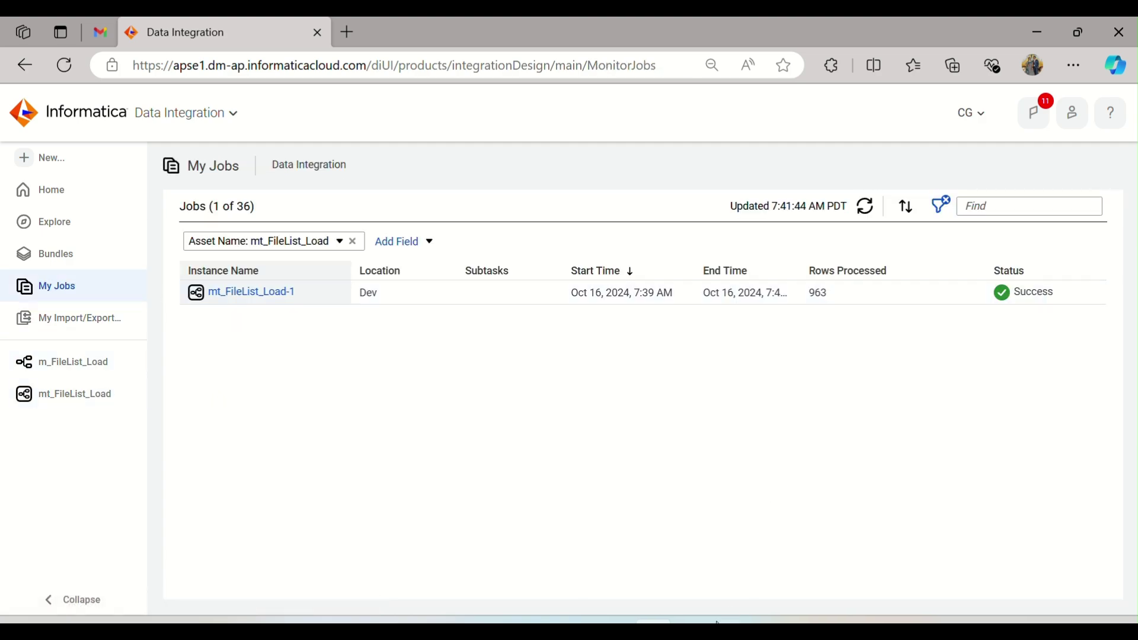
Switch to Oracle SQL Developer, open the T_EMPLOYEESFILELIST table under the Target connection and look through its data
click(692, 621)
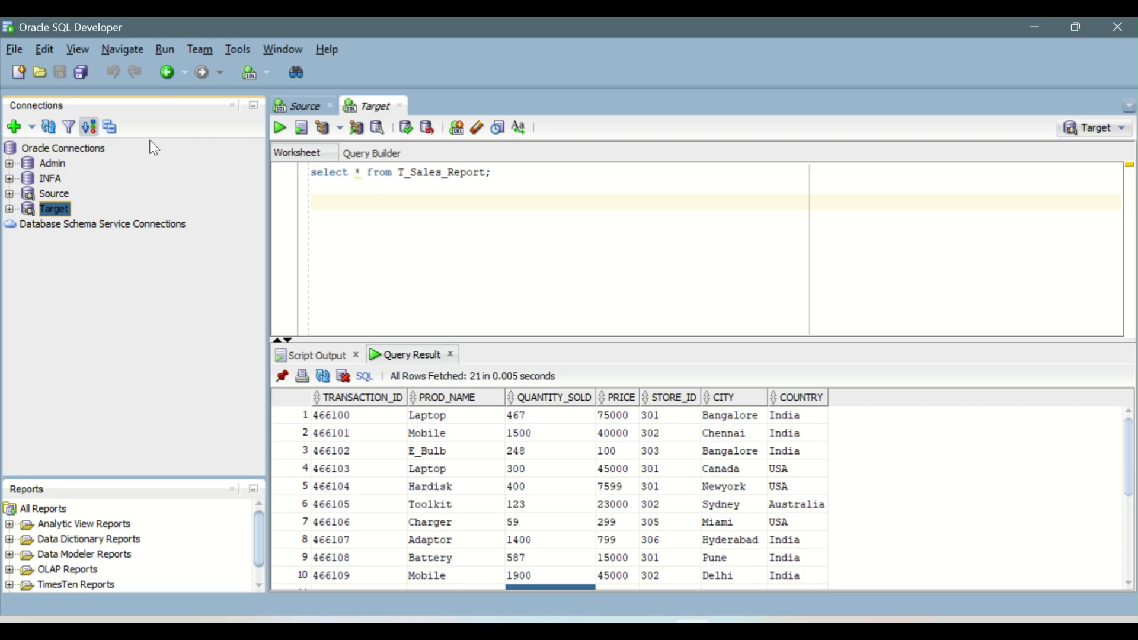
click(9, 210)
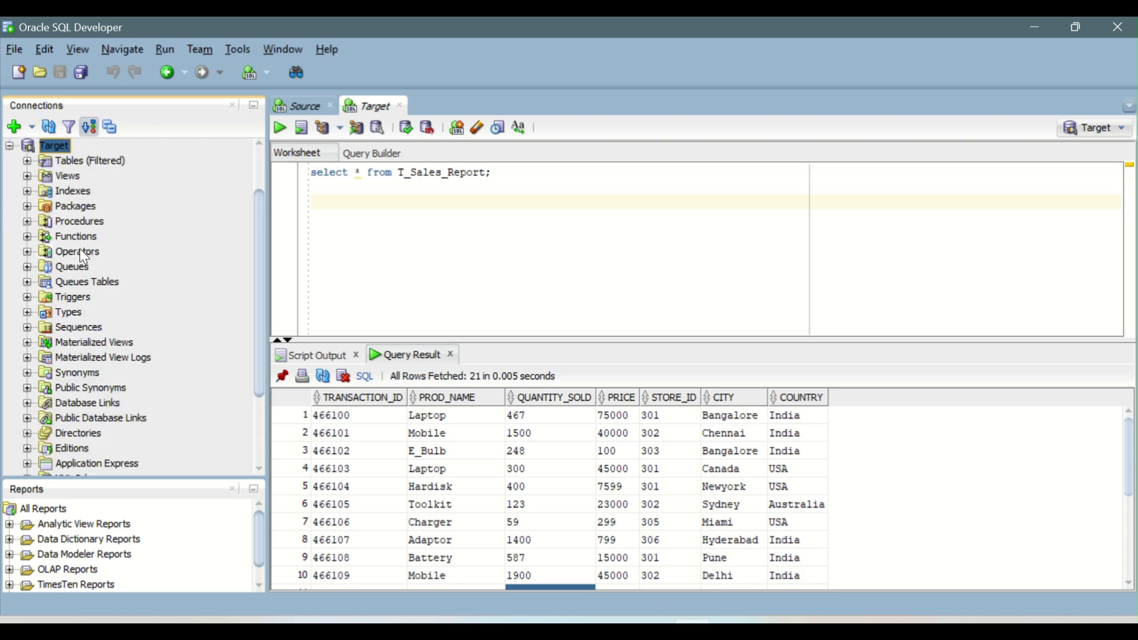
click(26, 162)
scroll(91, 214, down, 2)
scroll(95, 224, down, 3)
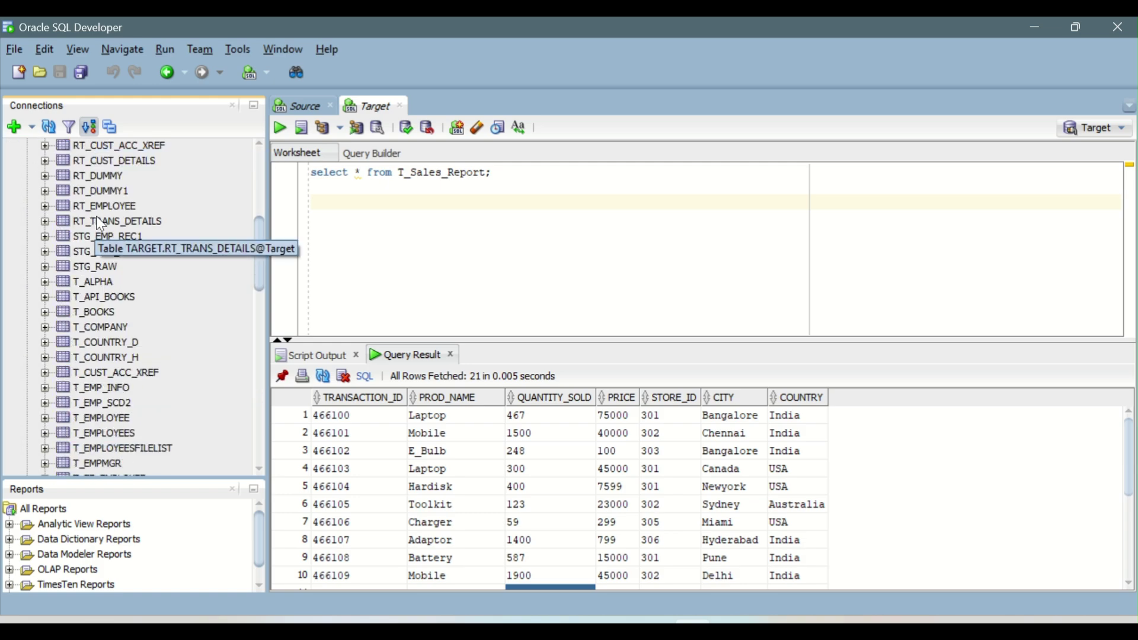
scroll(98, 224, down, 2)
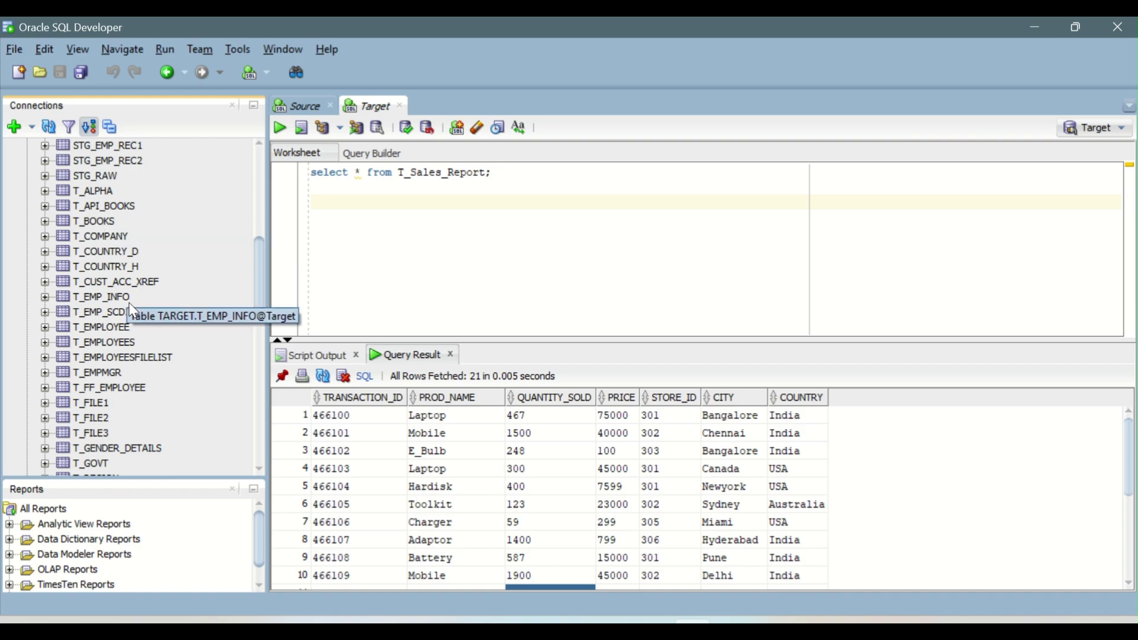
click(137, 356)
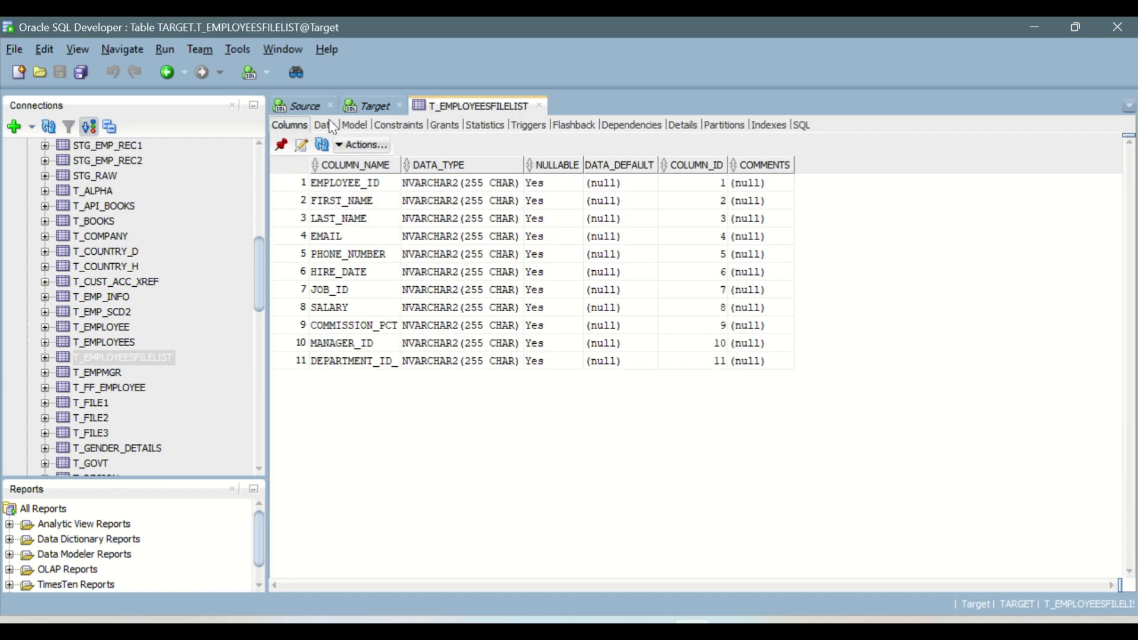
click(324, 125)
scroll(541, 299, down, 5)
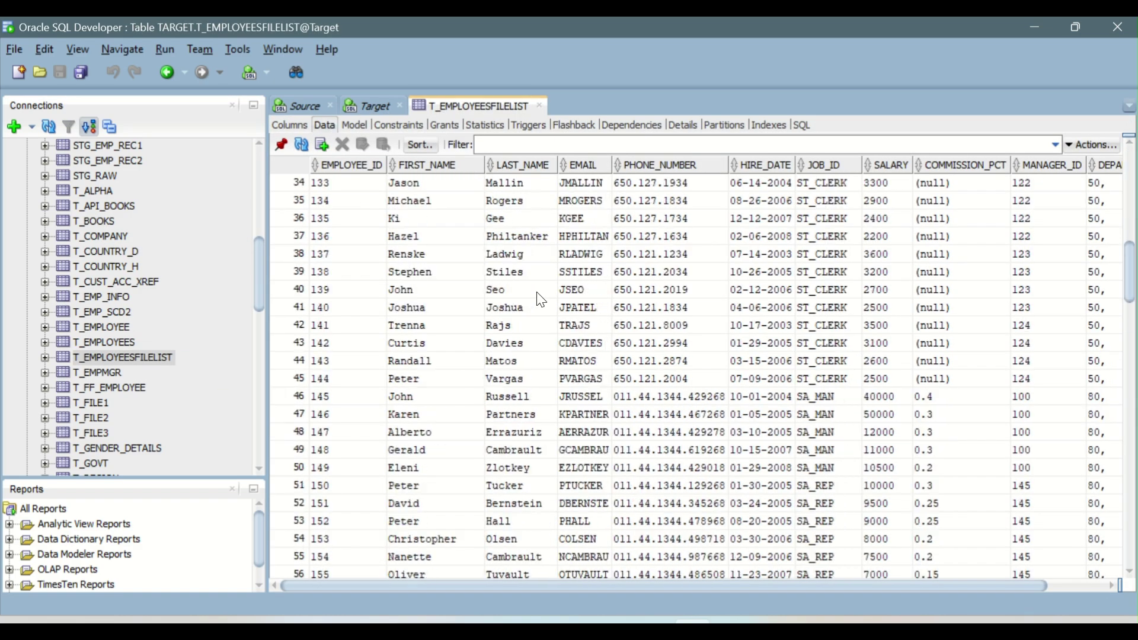
Change the table in the Target worksheet's select query to t_employeesfilelist and run the query
click(364, 106)
double_click(425, 171)
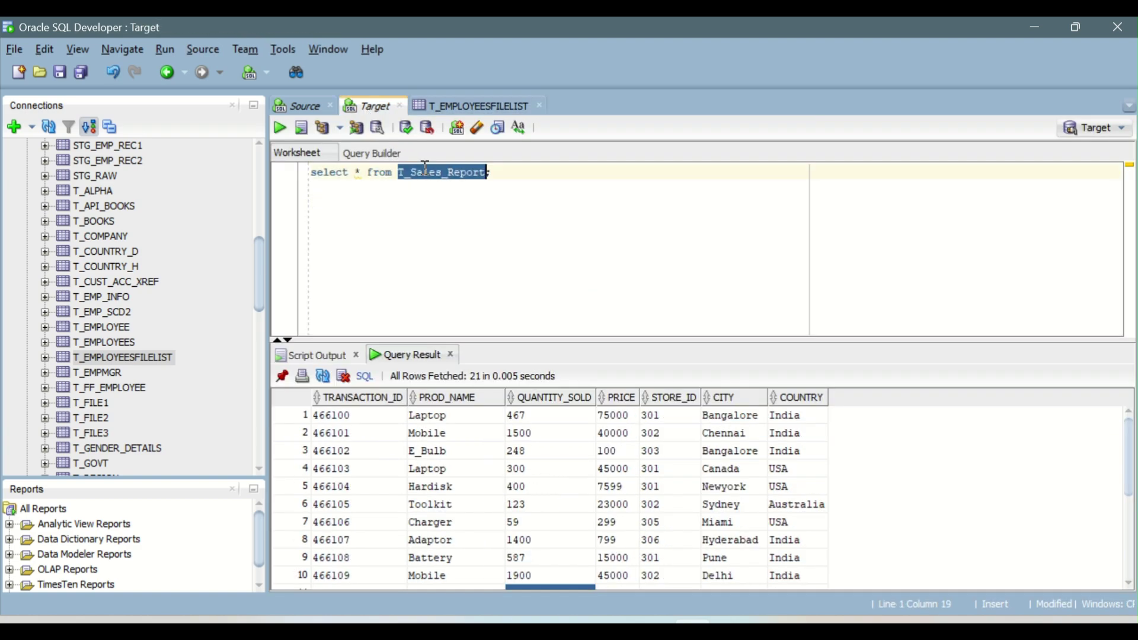
text(t_employee)
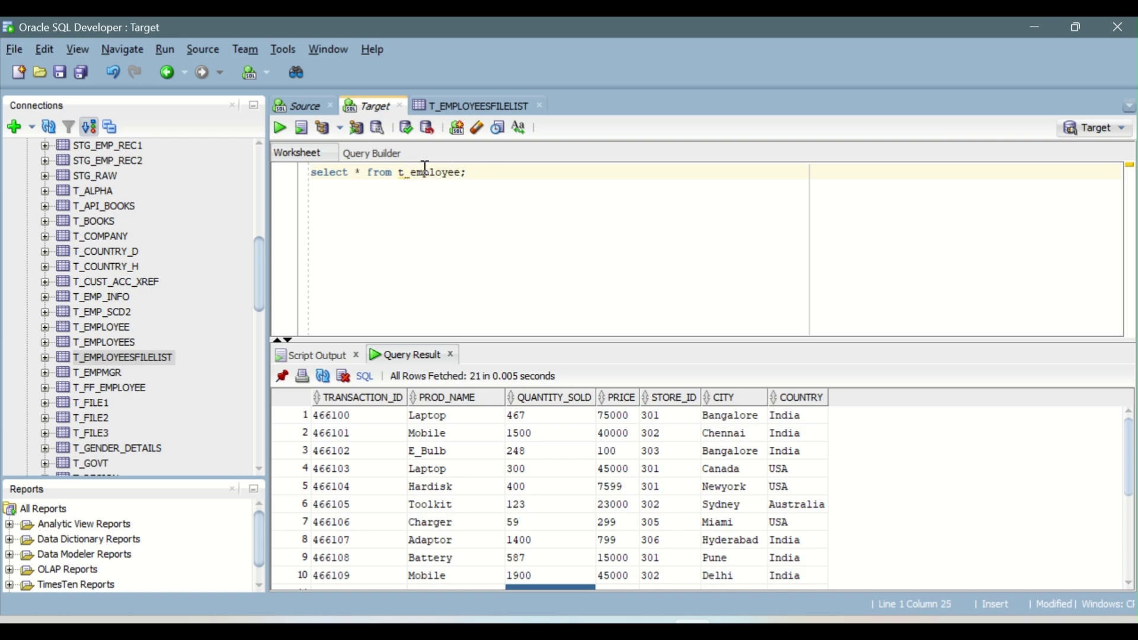
text(sfilelist)
key(ctrl+Return)
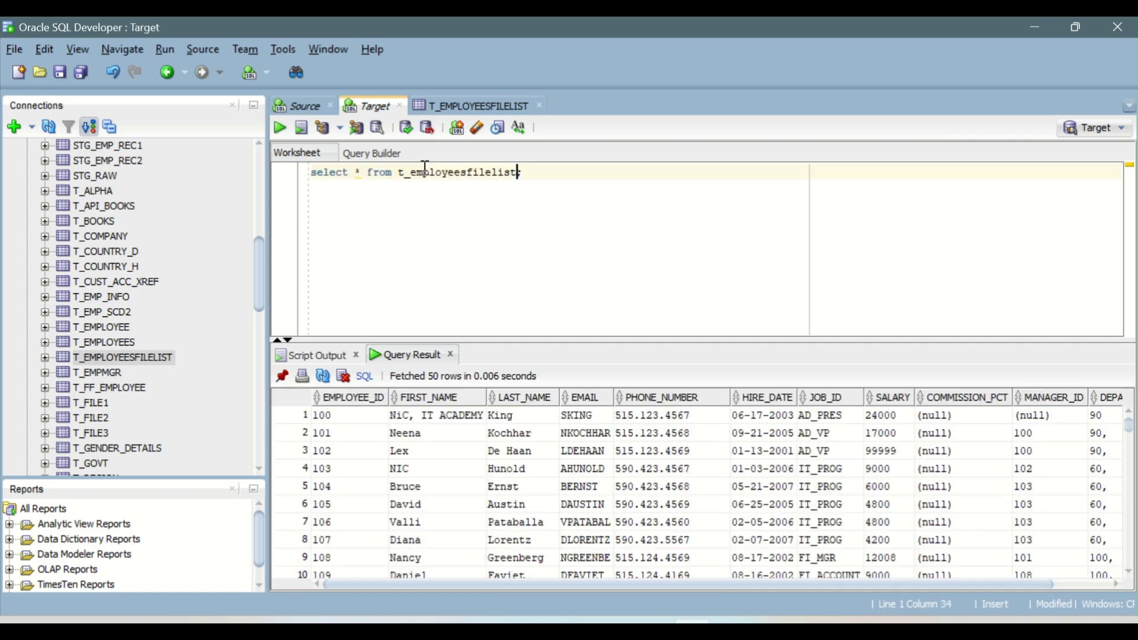
right_click(443, 467)
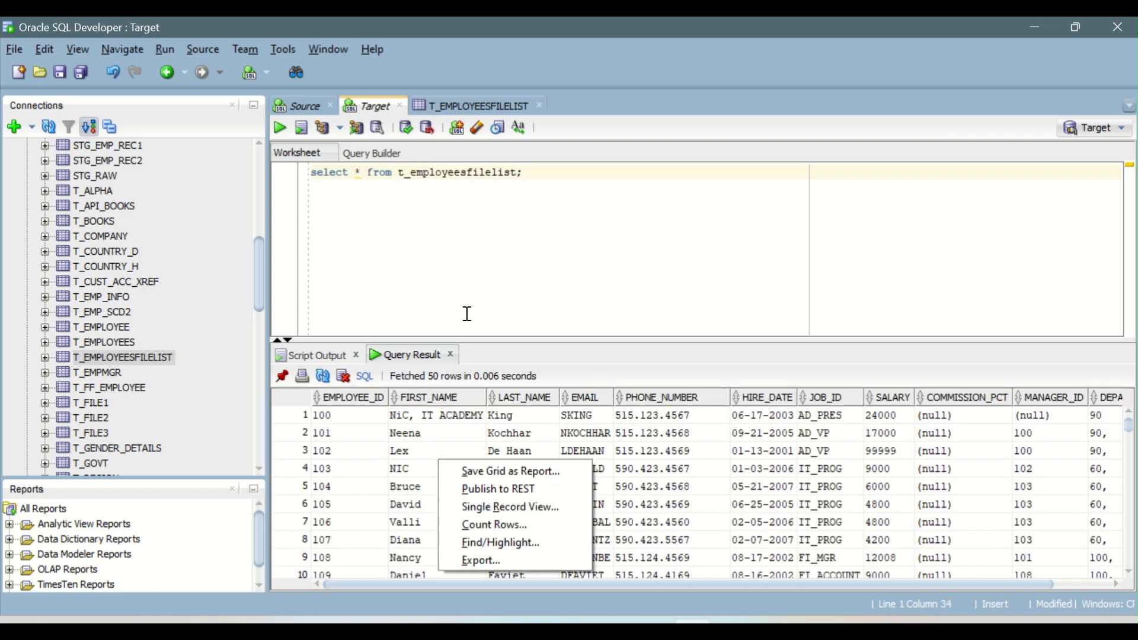
click(458, 208)
Return to the T_EMPLOYEESFILELIST table view and browse the loaded employee rows
click(474, 105)
scroll(528, 369, up, 15)
scroll(524, 361, up, 2)
scroll(524, 362, down, 8)
scroll(528, 368, down, 3)
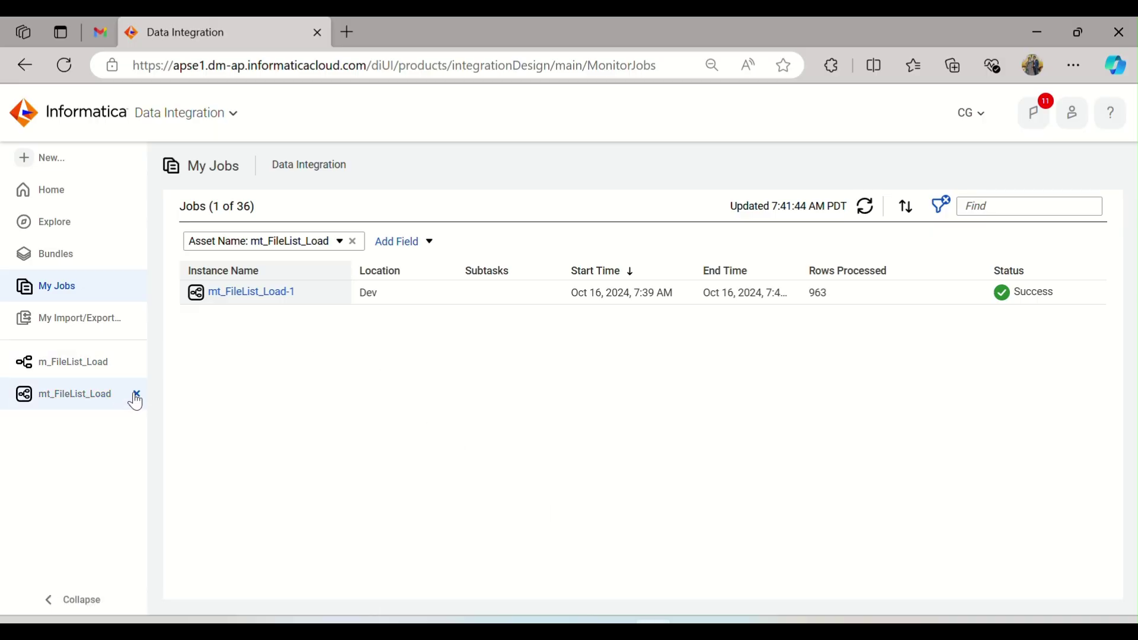
Close the mt_FileList_Load task in Data Integration and review the Excel file read-and-load topic in the IICS_Daily_Notes Word document
click(136, 396)
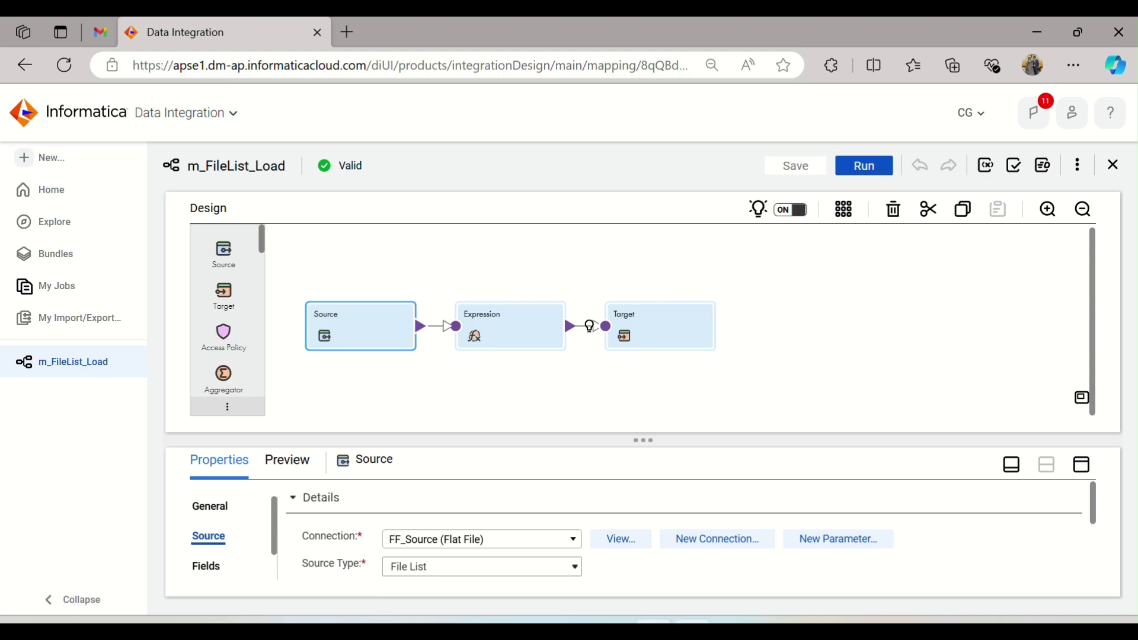
key(alt+Tab)
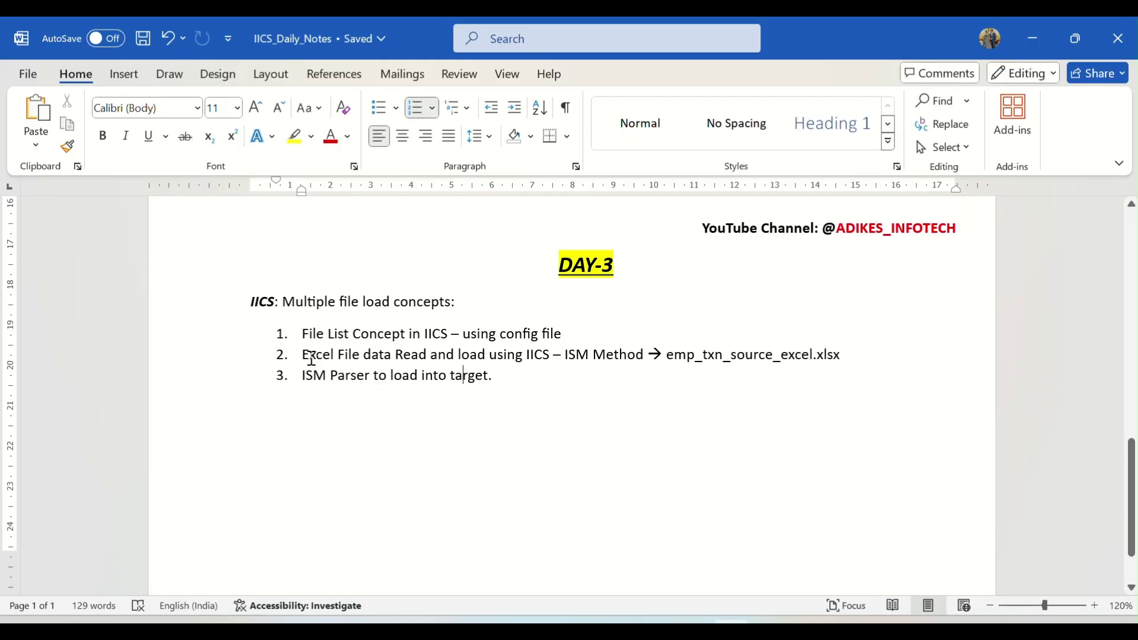
drag(306, 354, 414, 354)
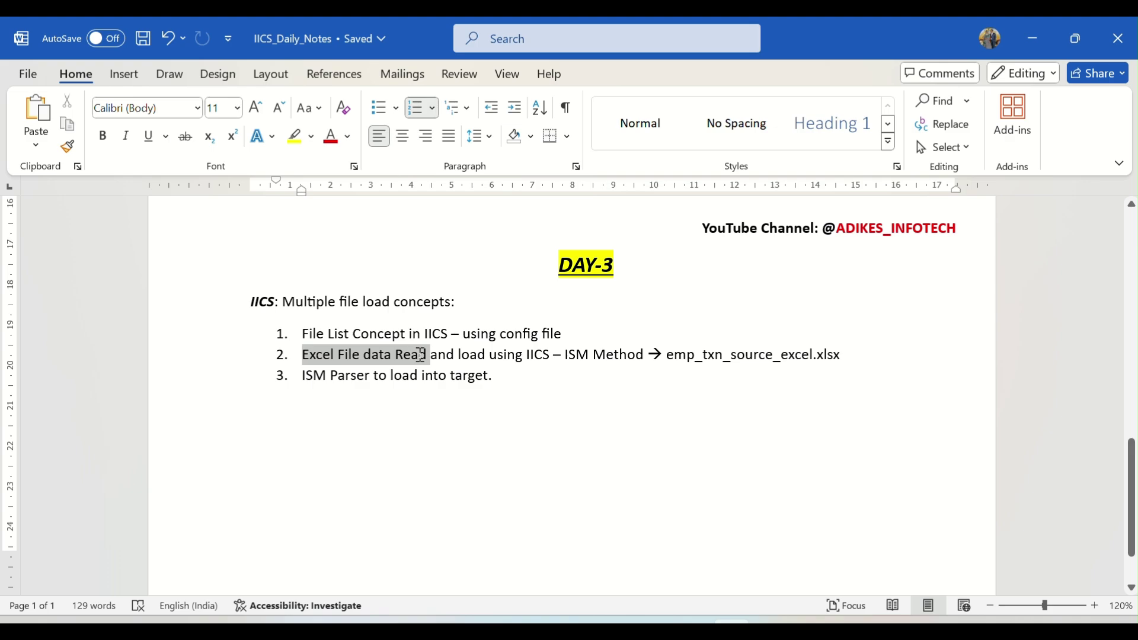
drag(421, 355, 843, 354)
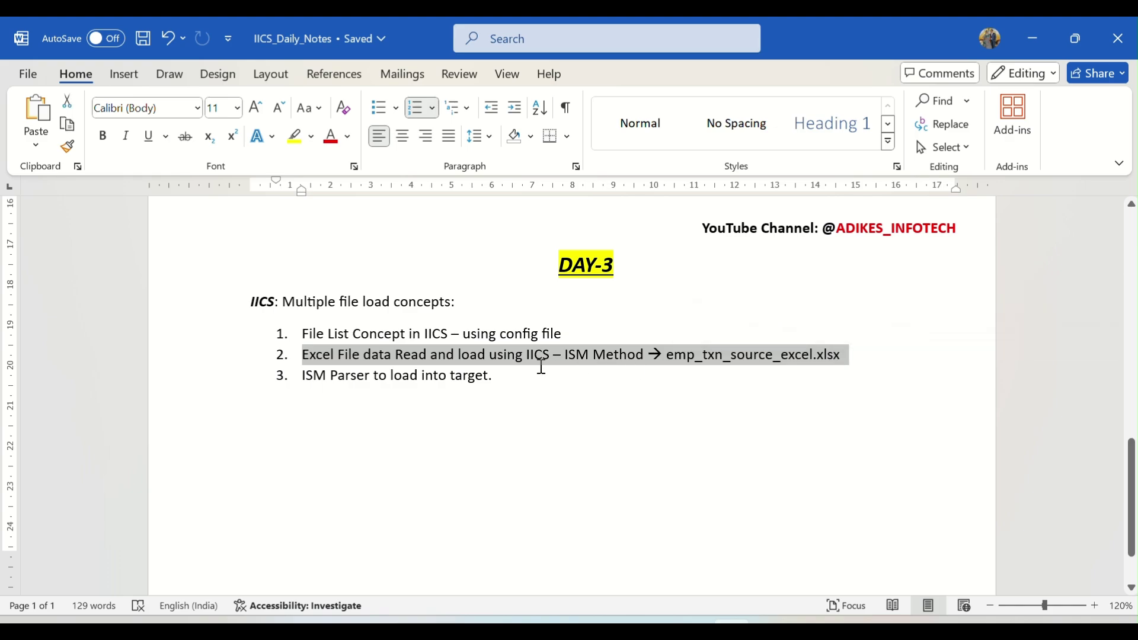
click(496, 383)
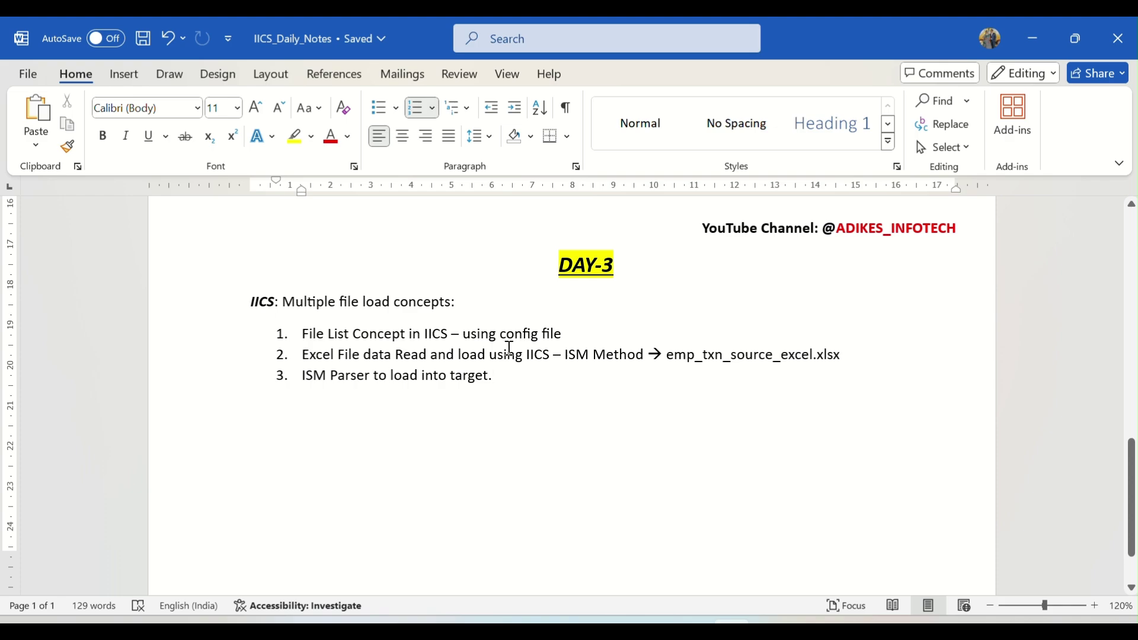
Review the ISM Method part of the Excel file read-and-load topic in the IICS_Daily_Notes document
click(631, 376)
drag(566, 356, 636, 356)
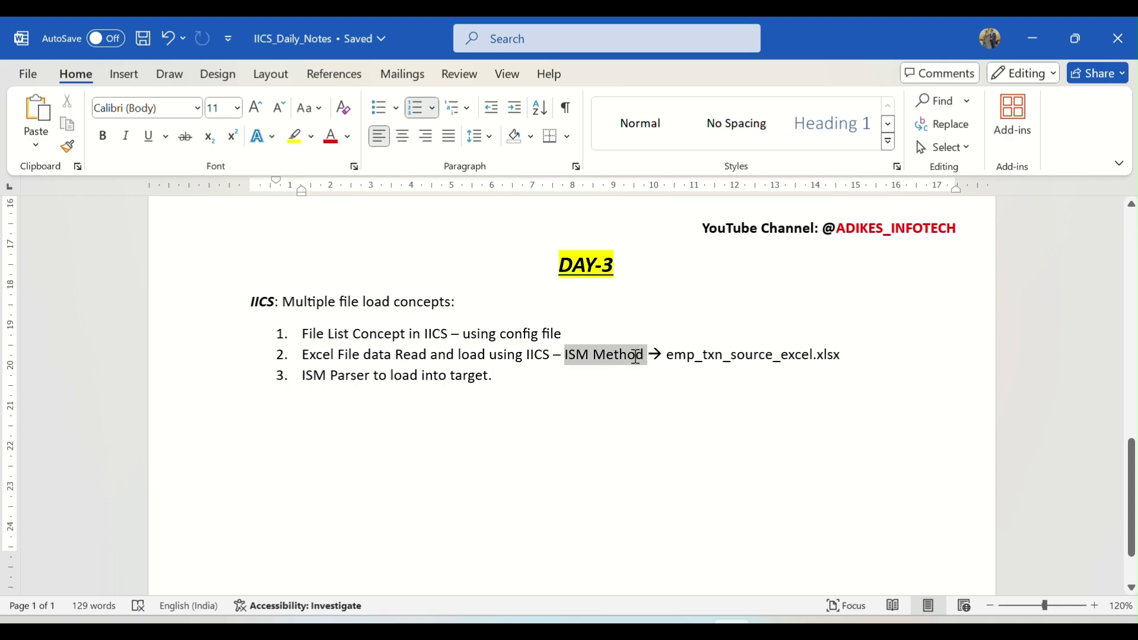
click(568, 359)
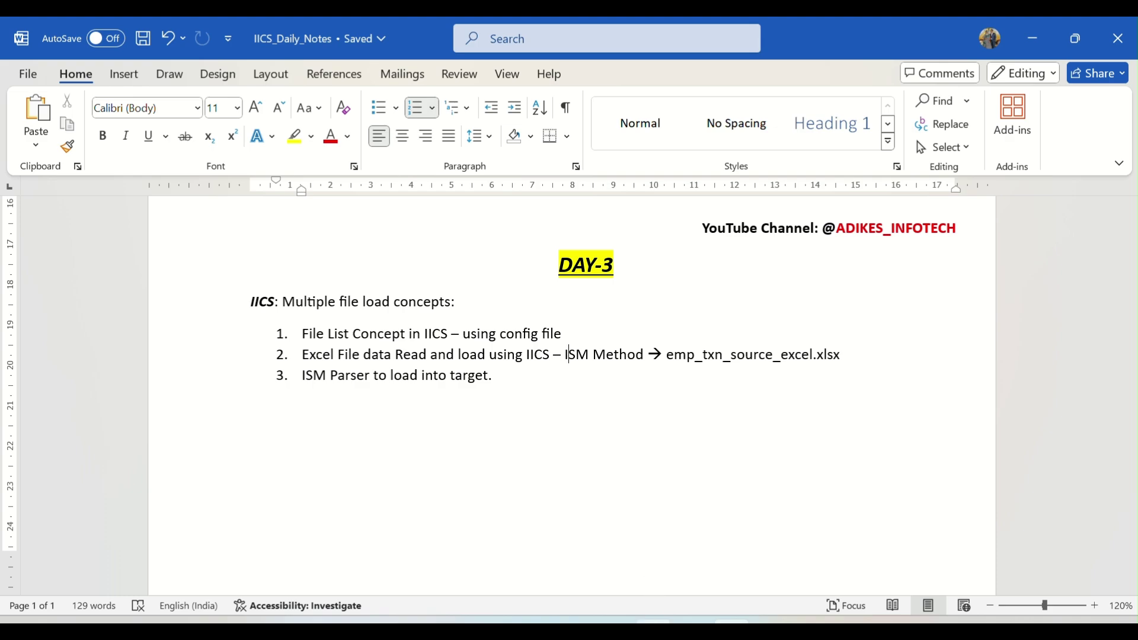
Switch to Data Integration, start a new asset and browse the Components asset types for Intelligent Structure Model
click(661, 554)
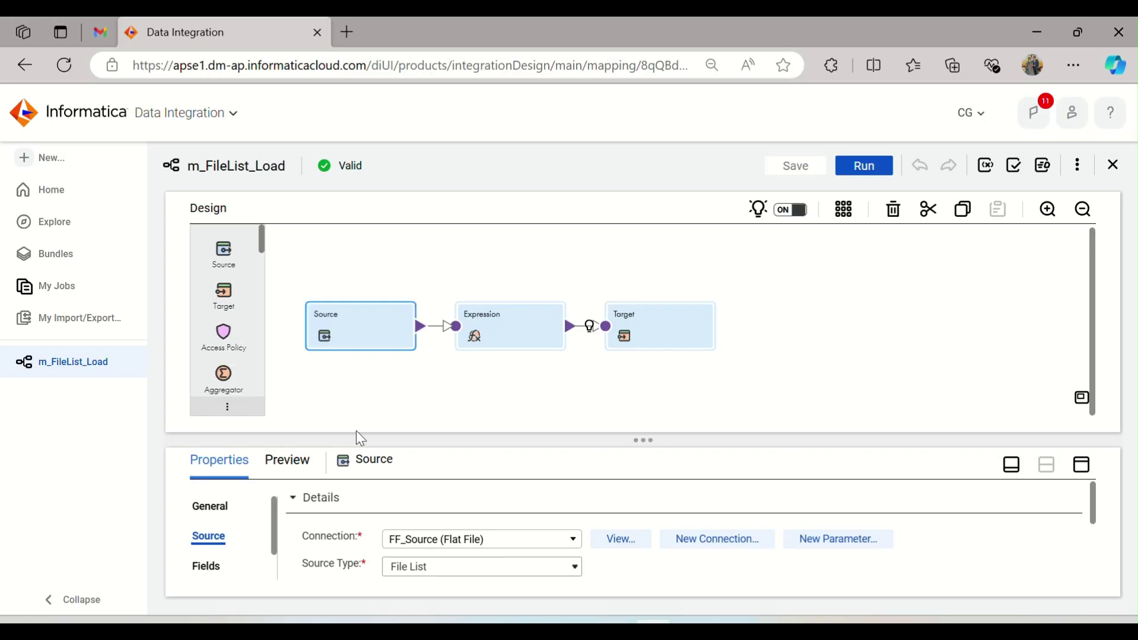
click(72, 163)
click(291, 383)
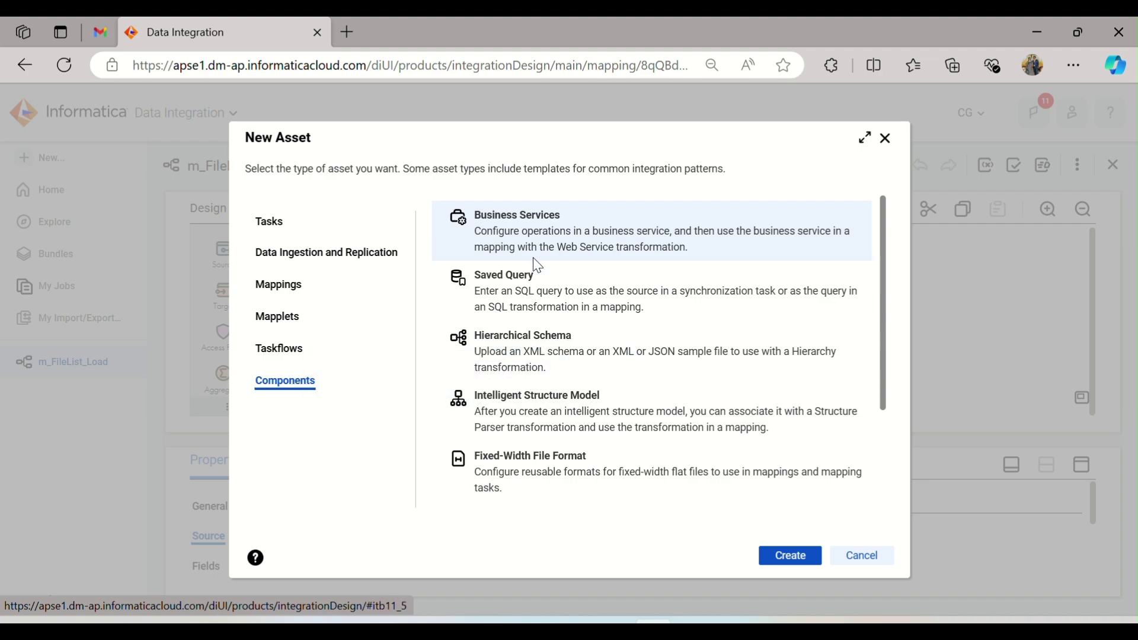
scroll(533, 261, down, 2)
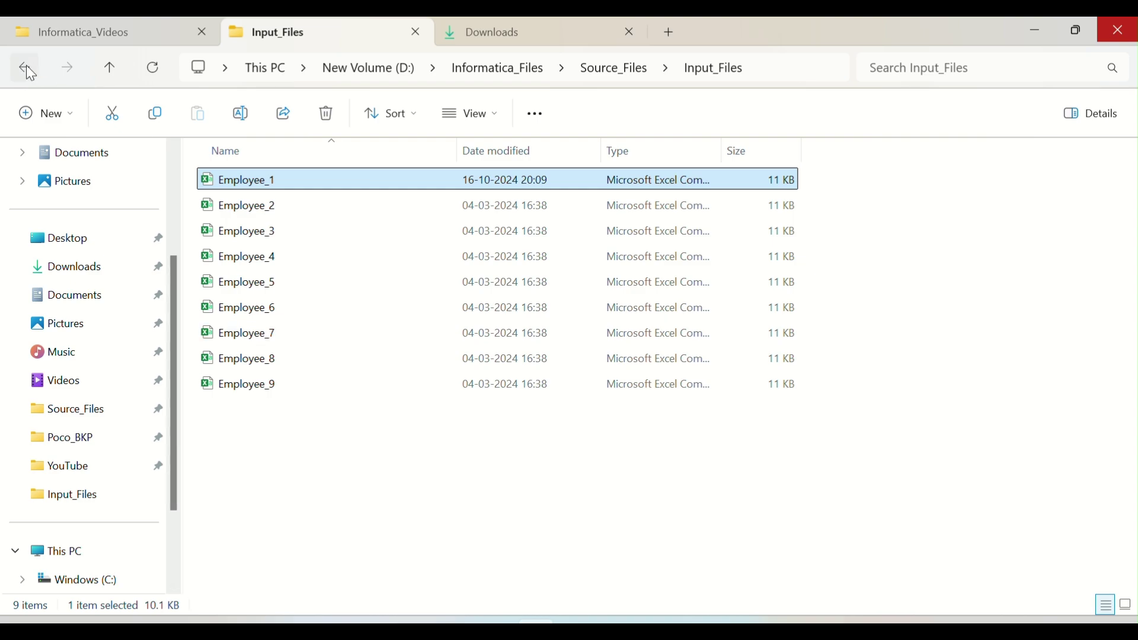
Switch to File Explorer, go back to the Source_Files folder and open the emp_txn_source_excel workbook
click(26, 68)
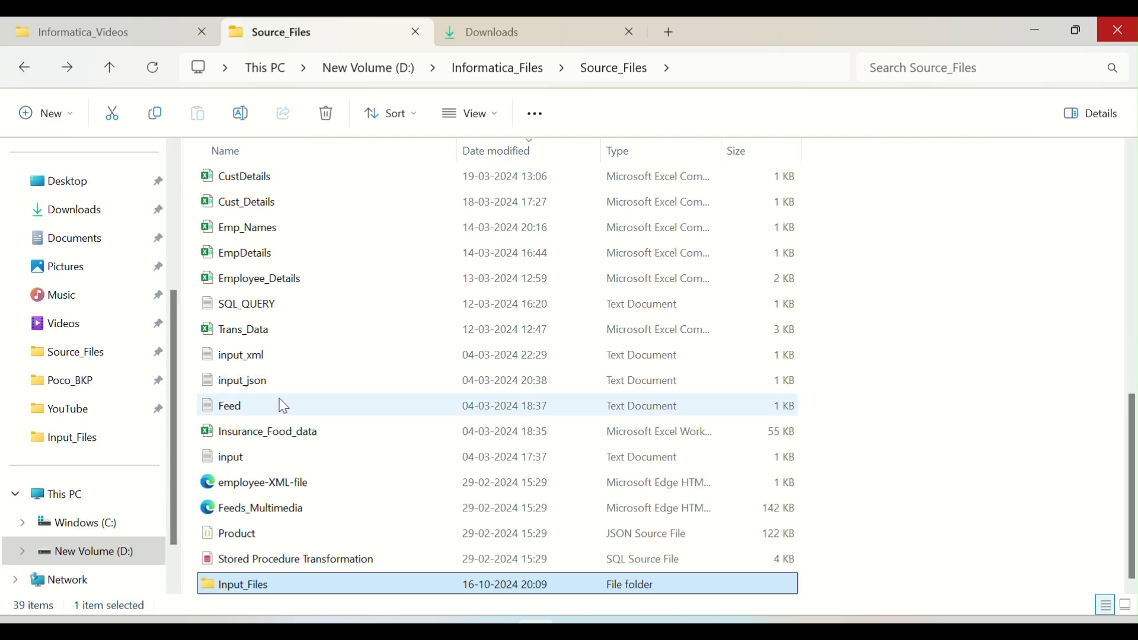
scroll(284, 407, up, 7)
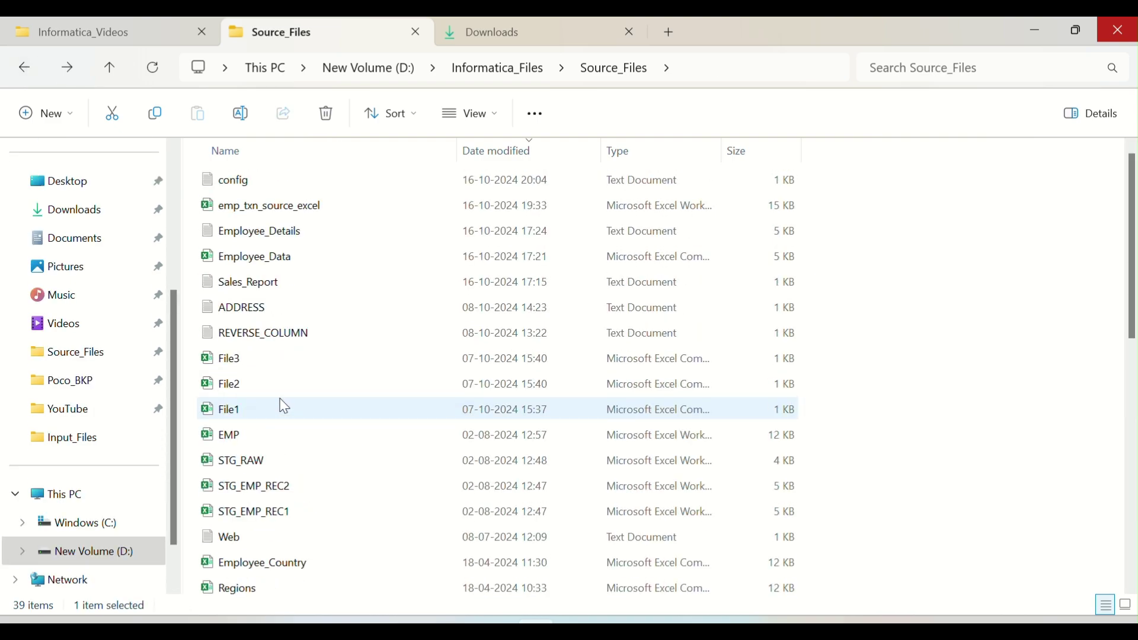
click(267, 214)
double_click(266, 214)
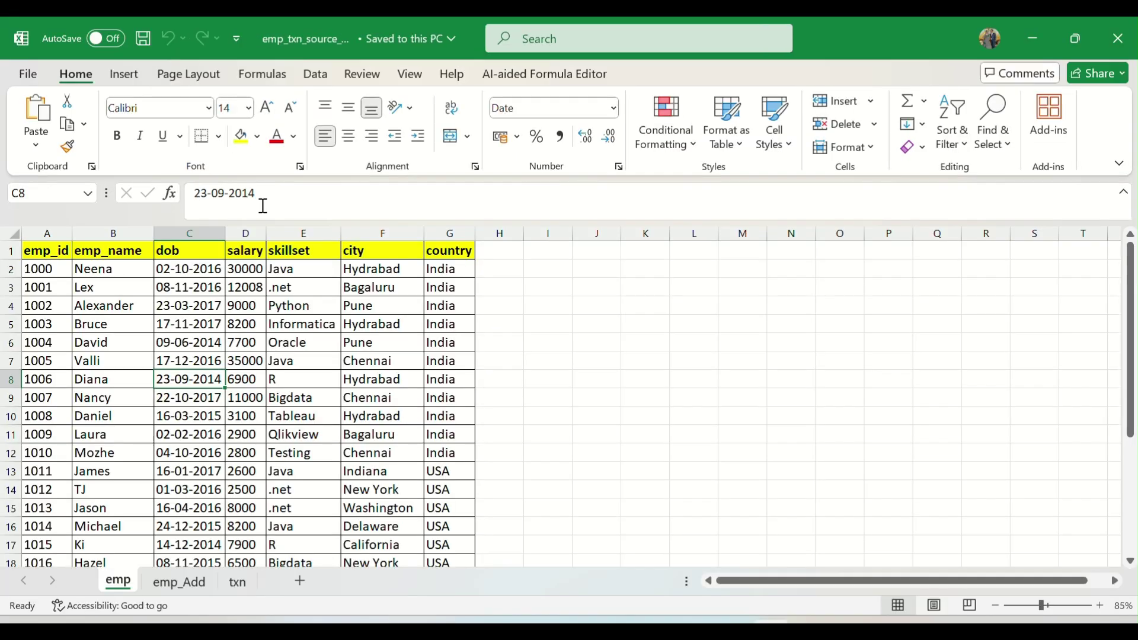
Look through the emp, emp_Add and txn sheets of the emp_txn_source_excel workbook
click(177, 582)
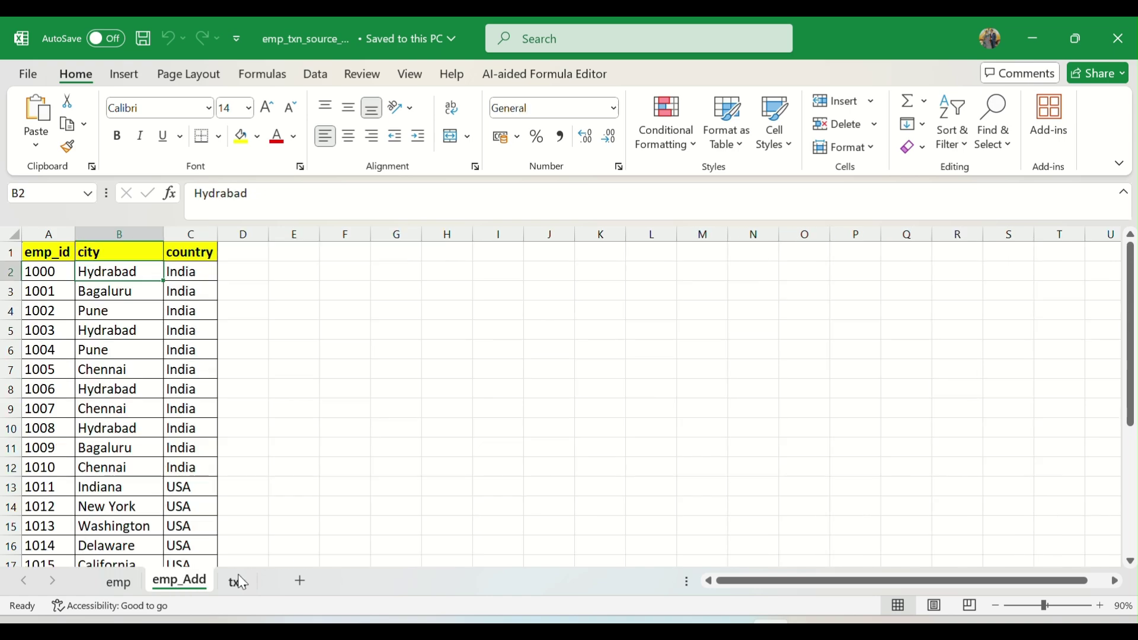
click(237, 582)
click(118, 582)
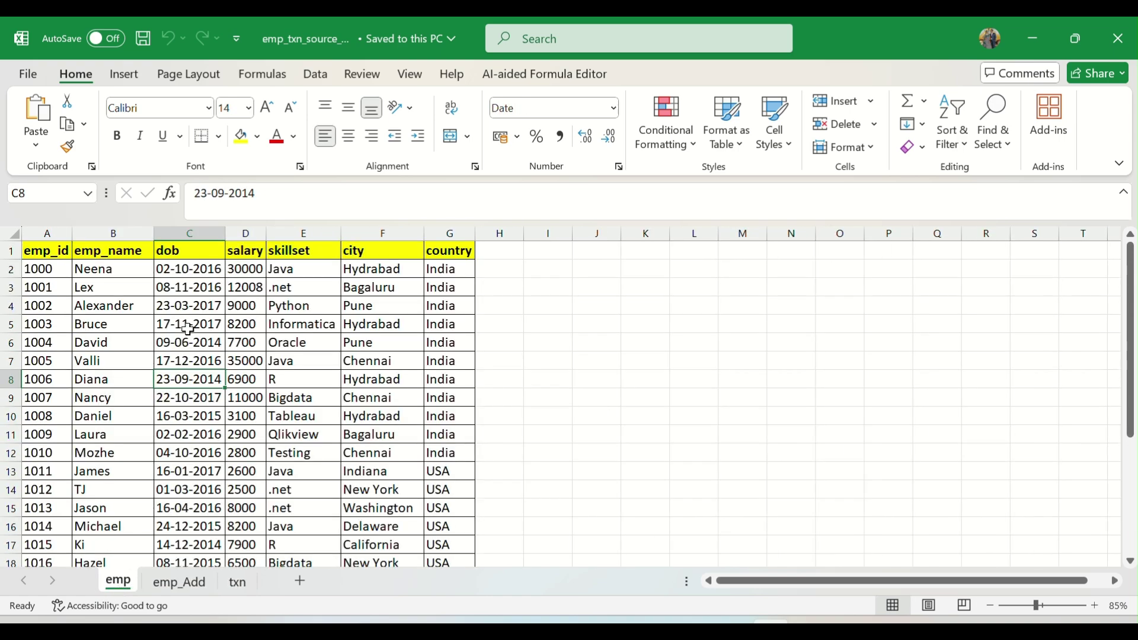
click(196, 584)
scroll(138, 309, down, 7)
scroll(137, 309, up, 7)
click(237, 582)
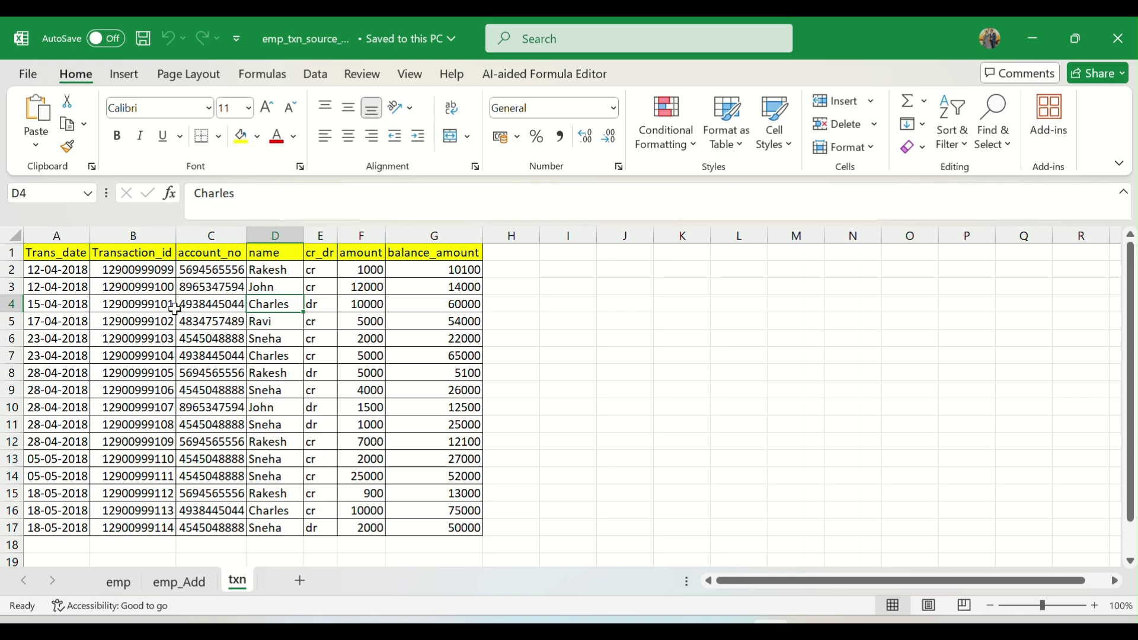
click(192, 590)
click(122, 587)
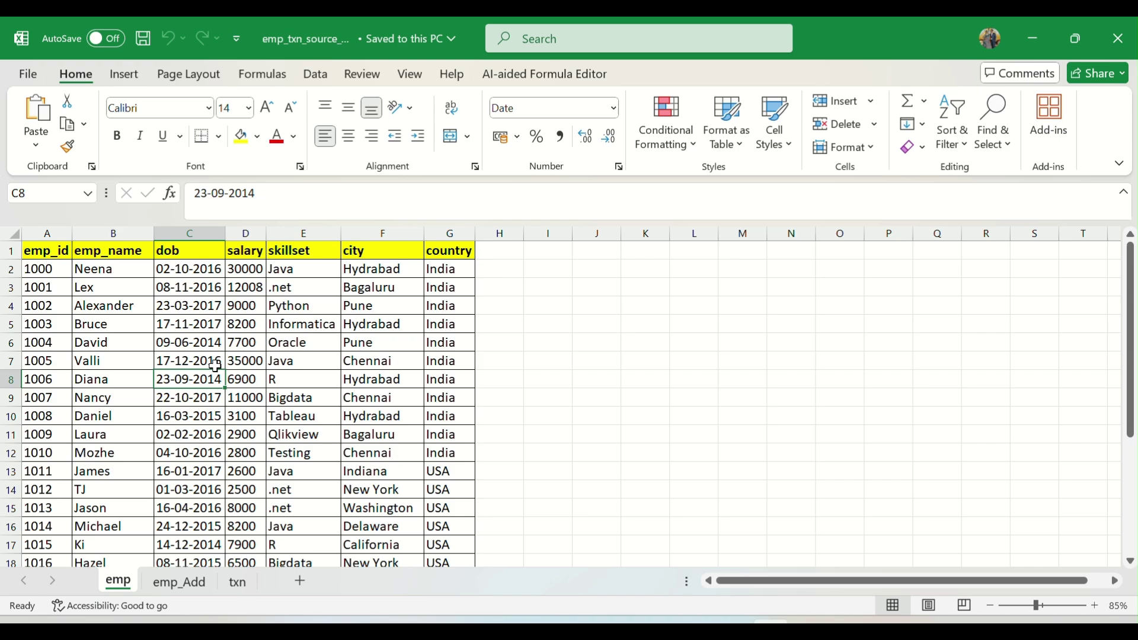
Highlight the data rows on the emp, emp_Add and txn sheets to examine them and close the workbook
drag(42, 268, 447, 494)
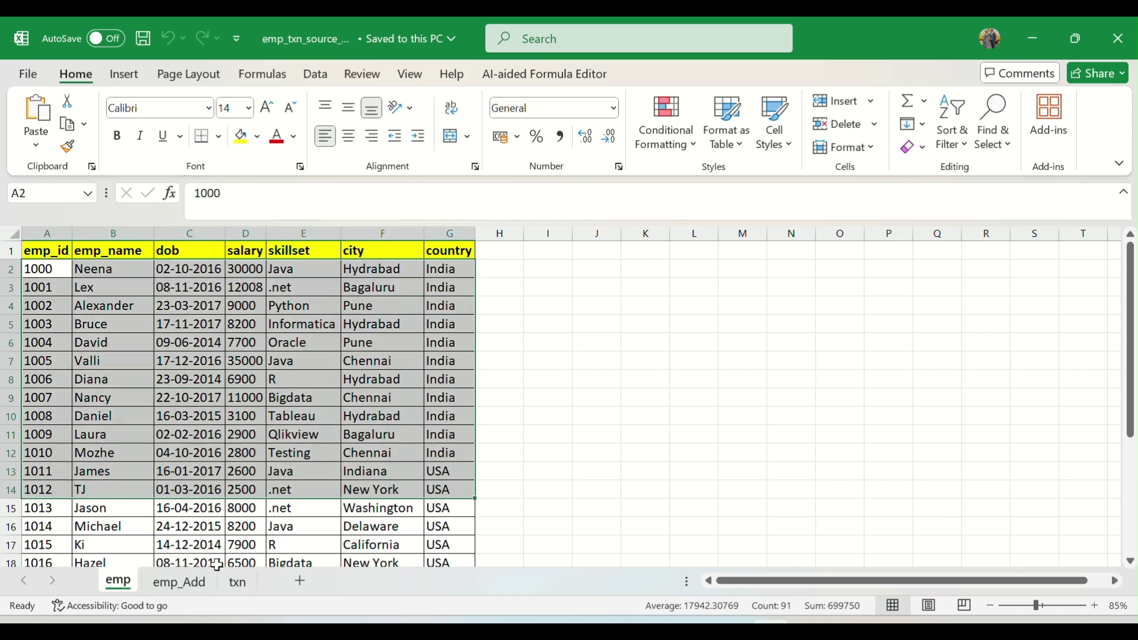
click(180, 582)
drag(51, 278, 195, 489)
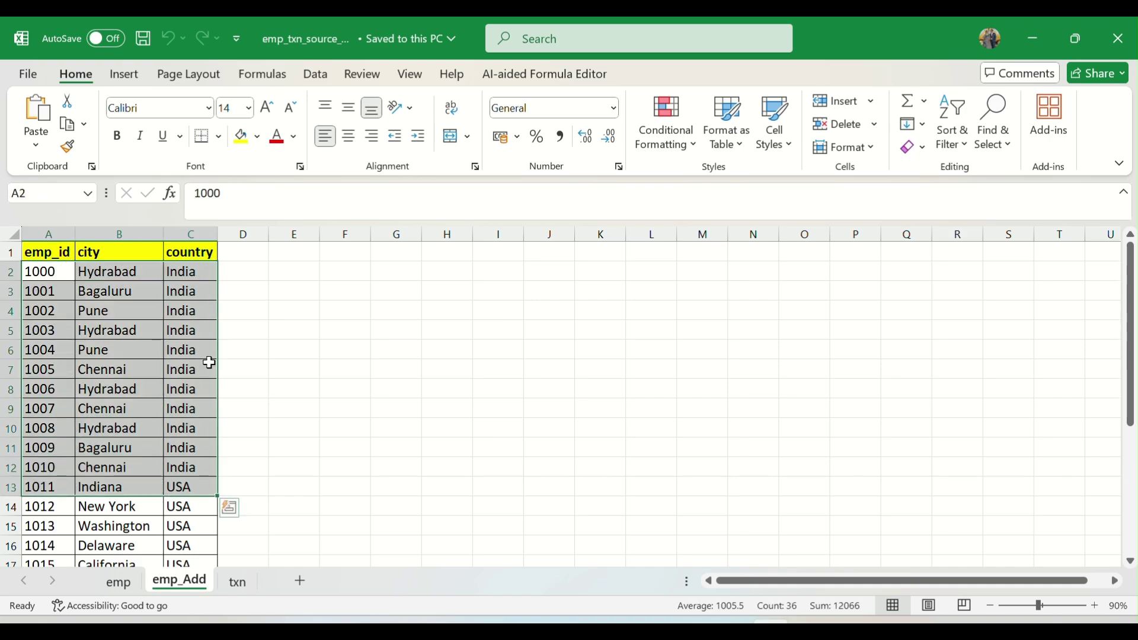
click(237, 584)
drag(39, 270, 453, 524)
click(205, 545)
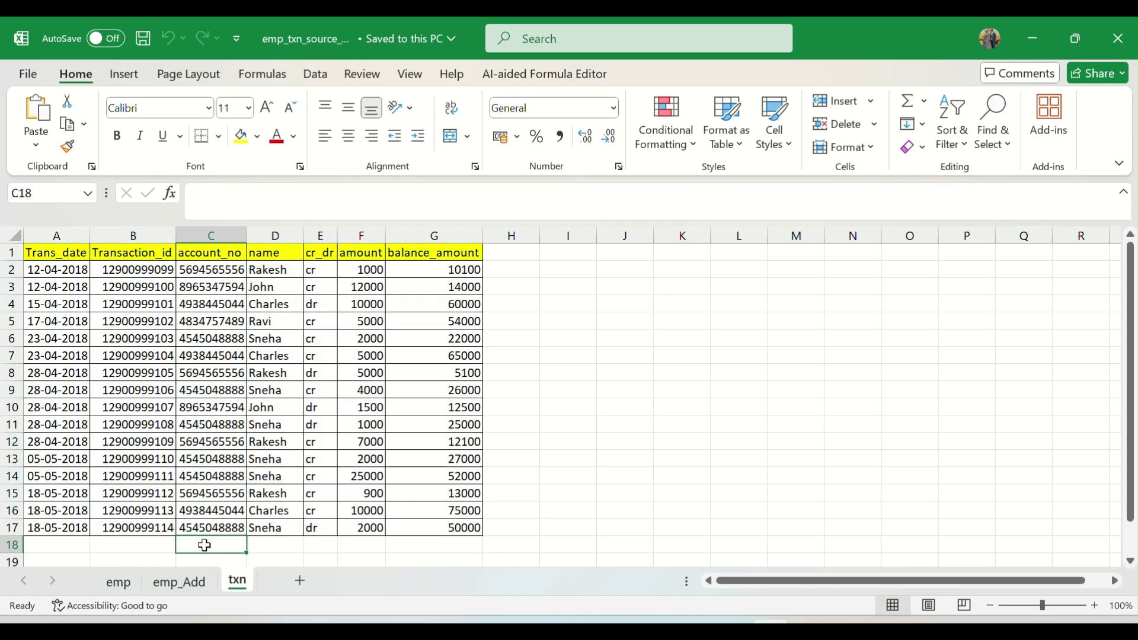
click(119, 582)
click(164, 379)
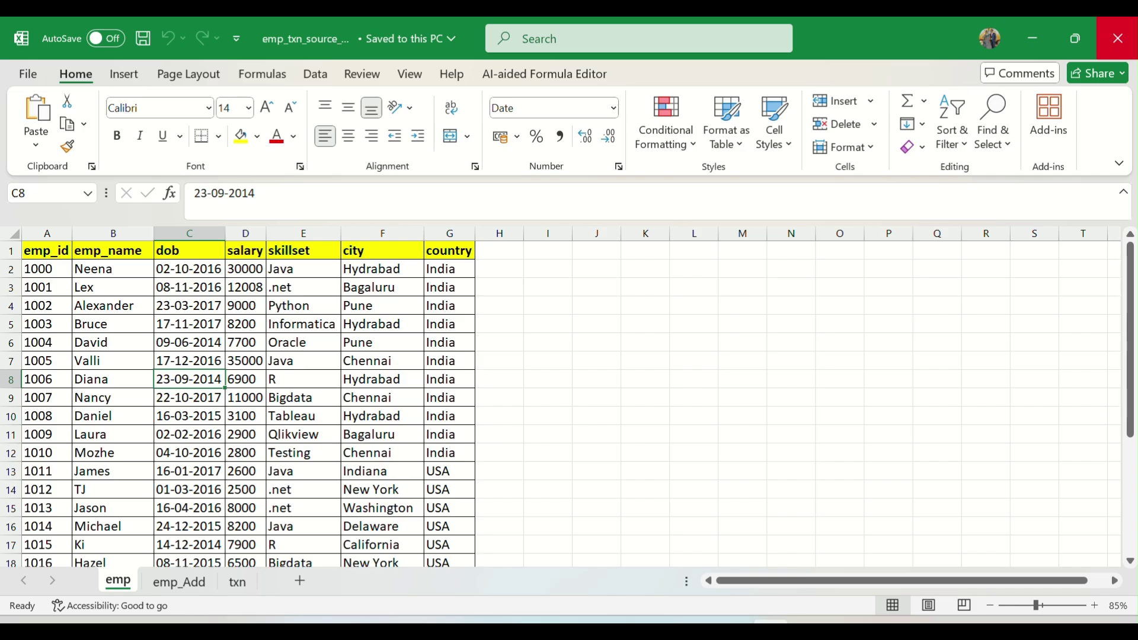
click(1118, 38)
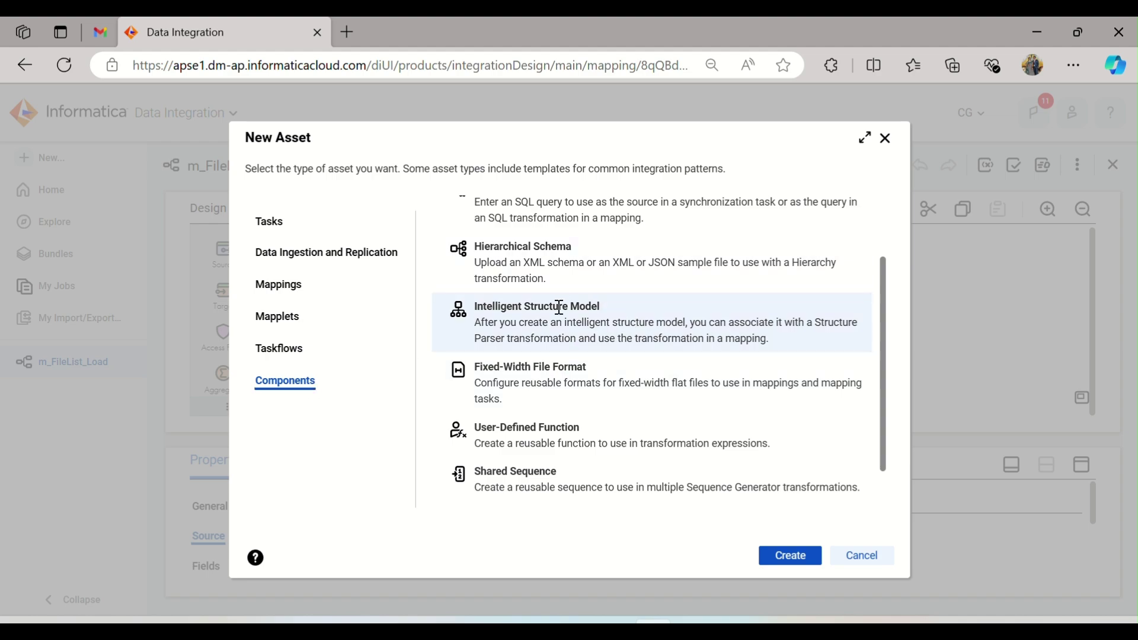
Create an Intelligent Structure Model asset named Employee_Txn_Details in Data Integration and close the m_FileList_Load mapping
click(779, 560)
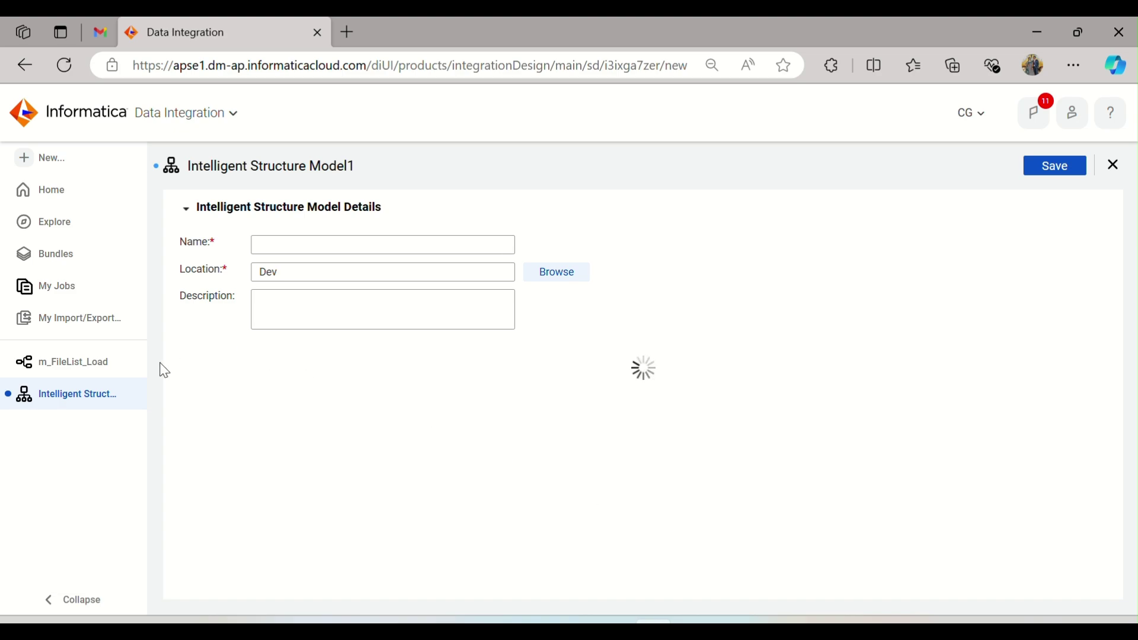
click(138, 362)
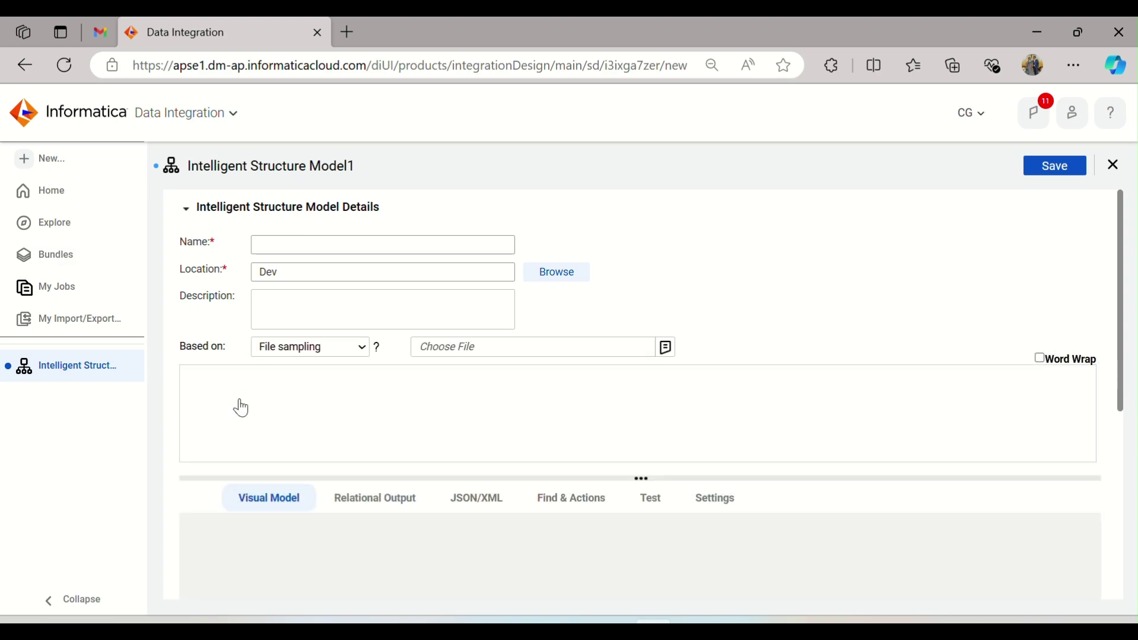
click(296, 238)
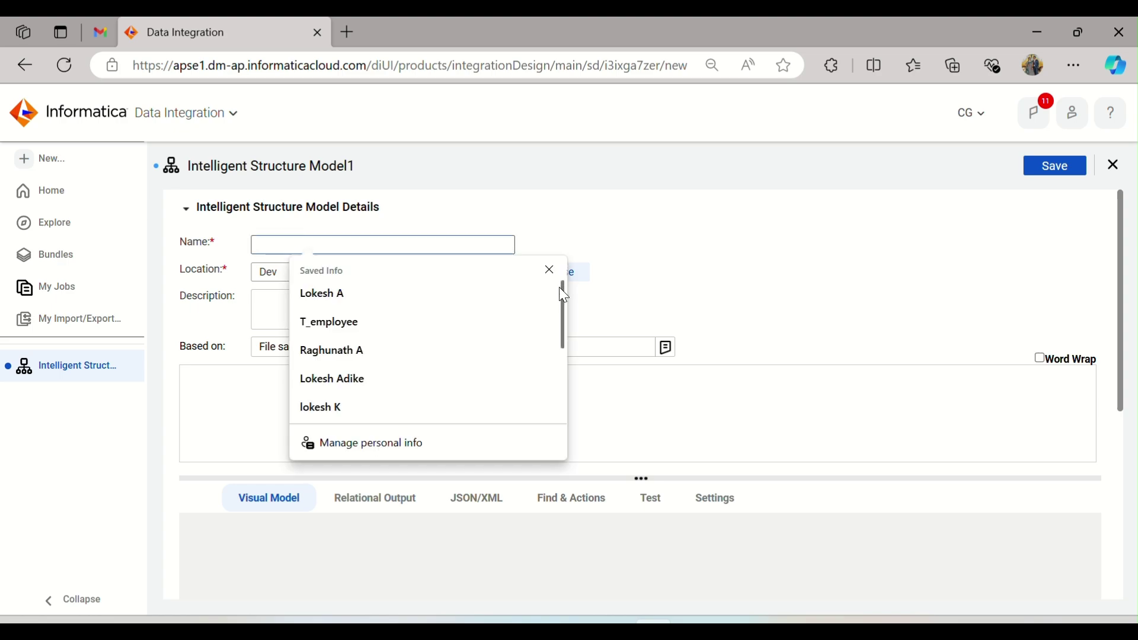
click(557, 269)
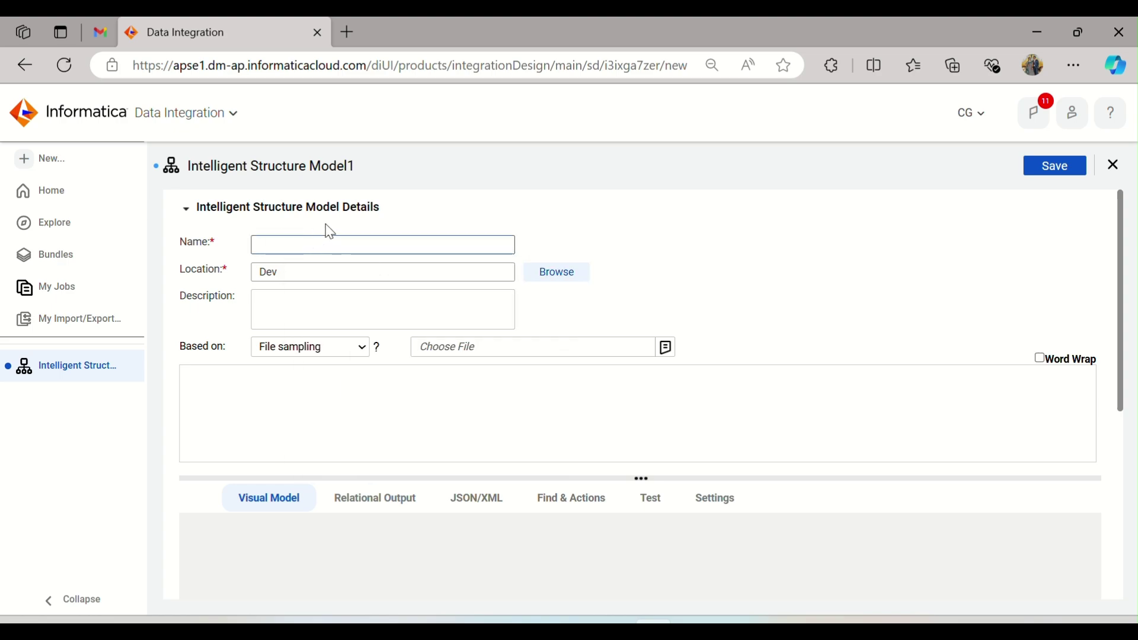
text(Employee_Txn_Details)
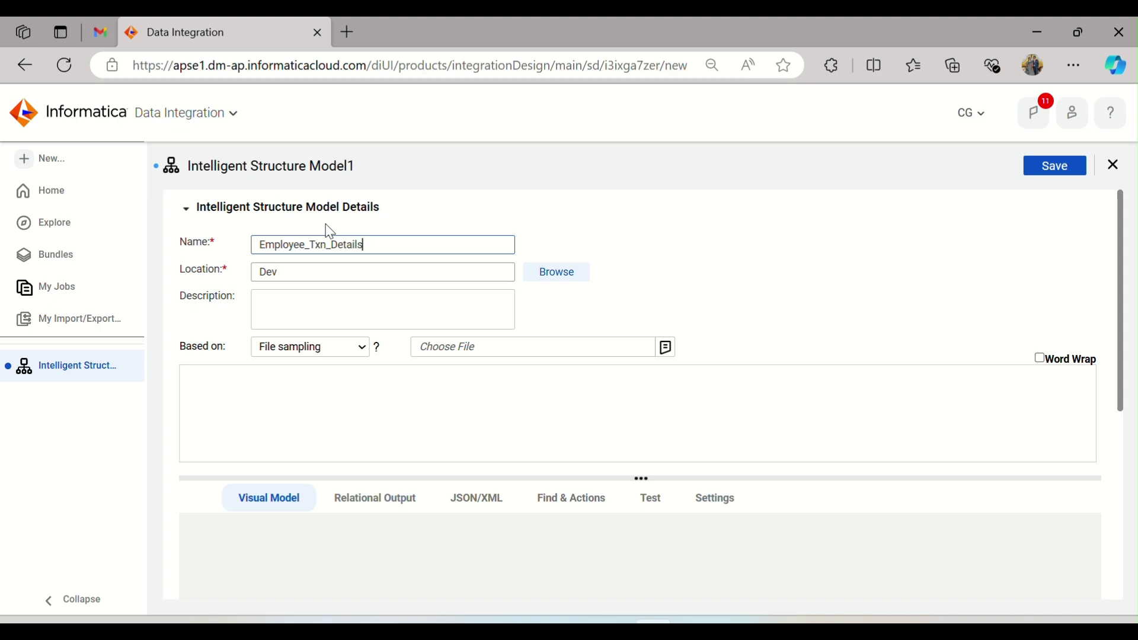
click(602, 225)
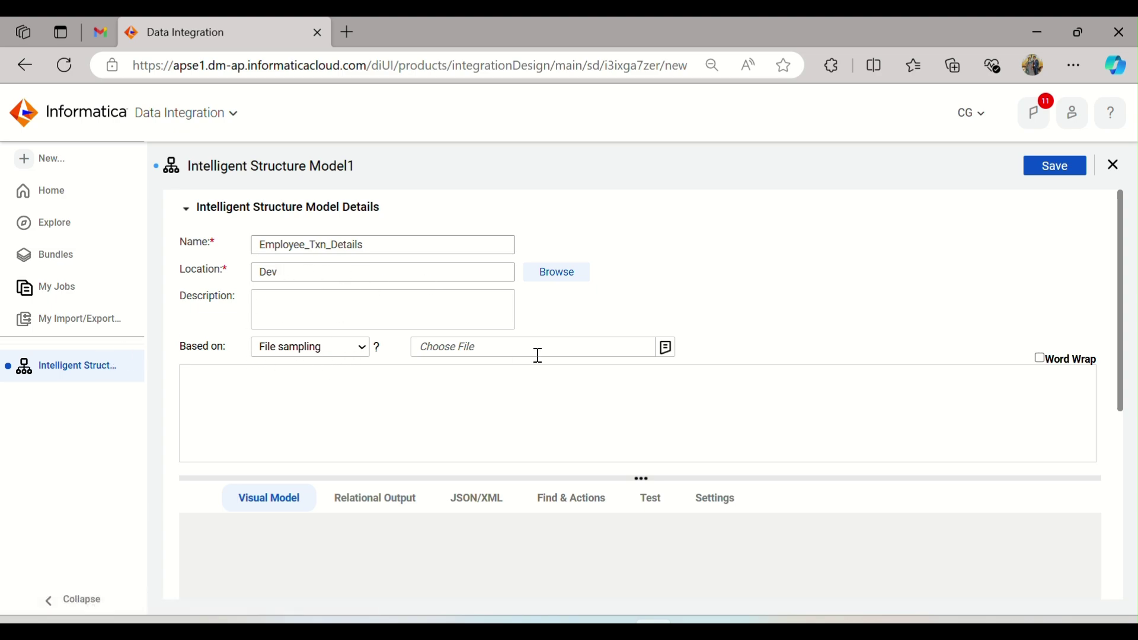
Load emp_txn_source_excel from the Source_Files folder as the sample file of the Intelligent Structure Model
click(668, 349)
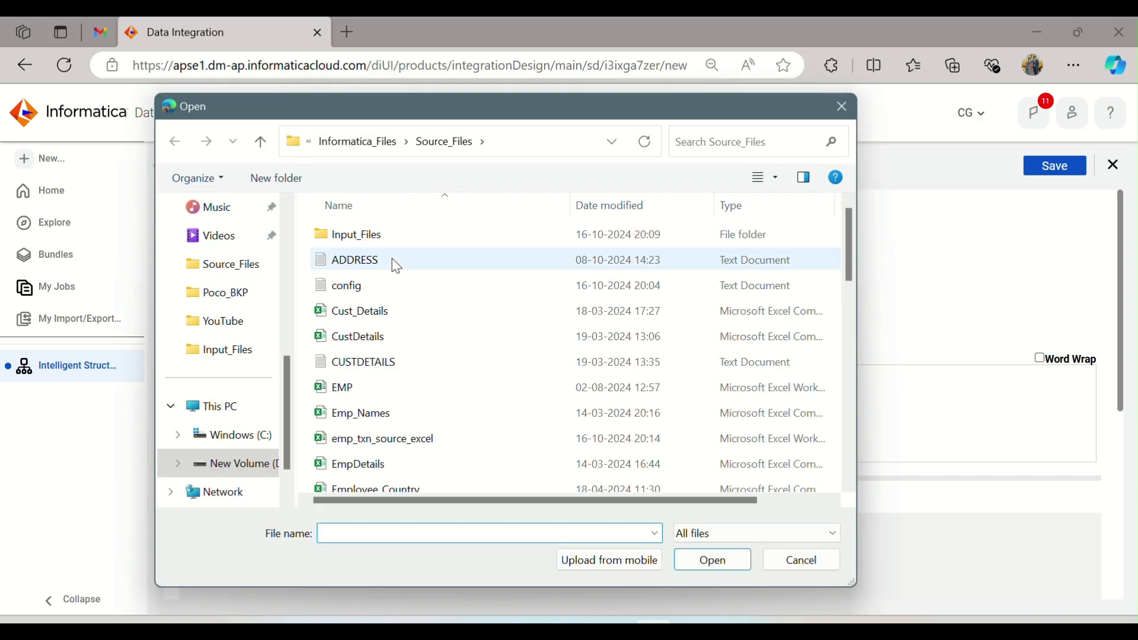
click(392, 440)
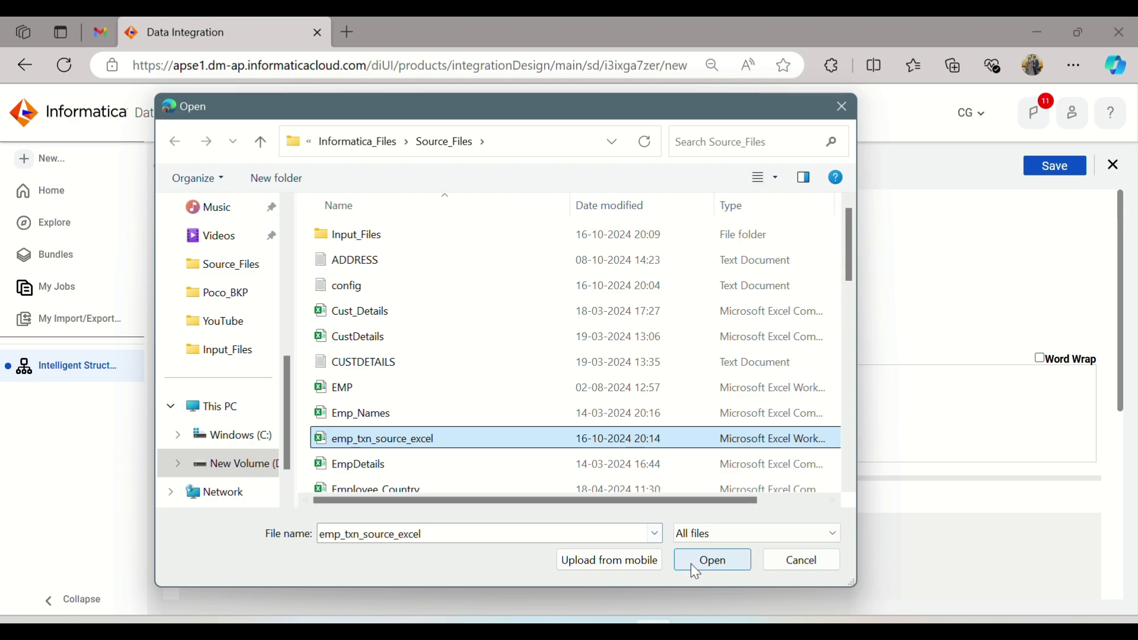
click(713, 564)
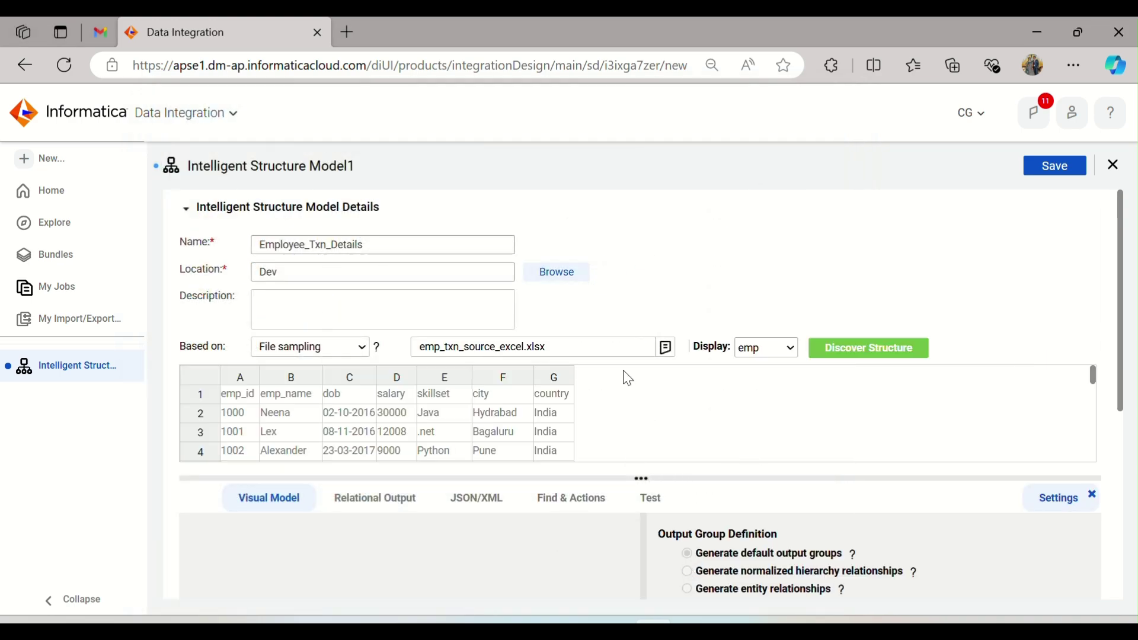
drag(1132, 210, 1134, 282)
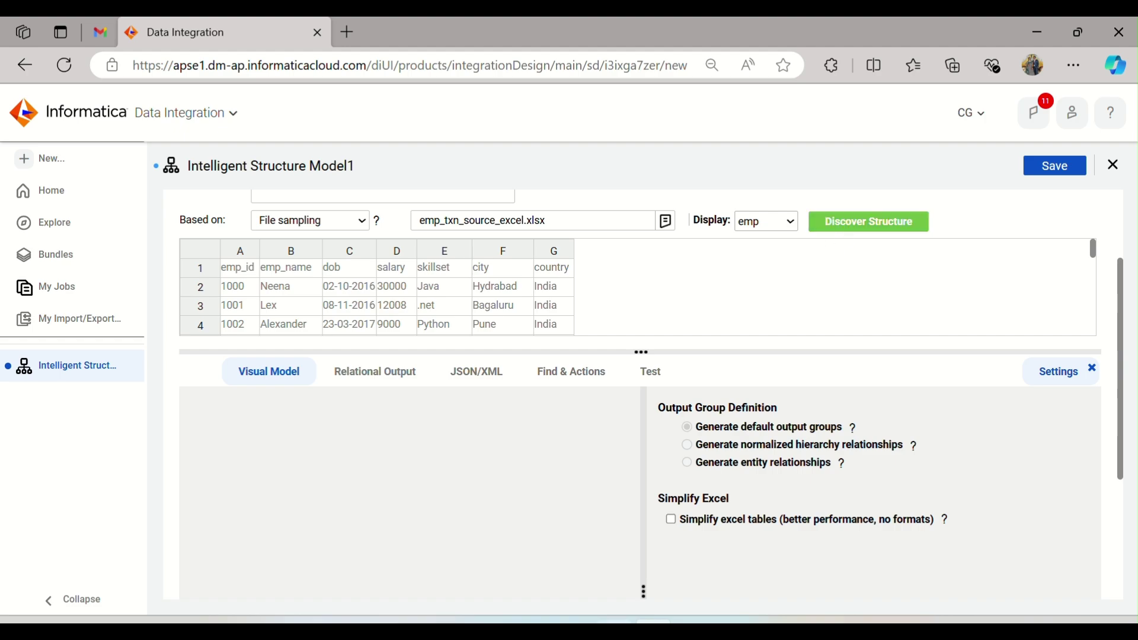
Reopen emp_txn_source_excel from Source_Files, review its emp, emp_Add and txn sheets, and return to Data Integration
click(534, 504)
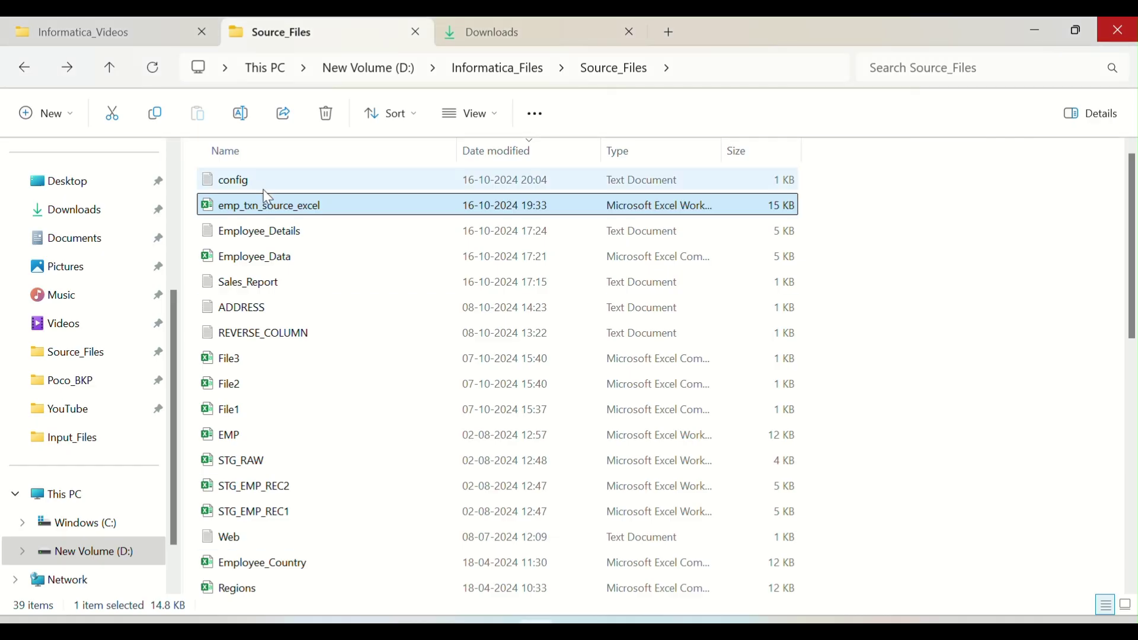
double_click(270, 207)
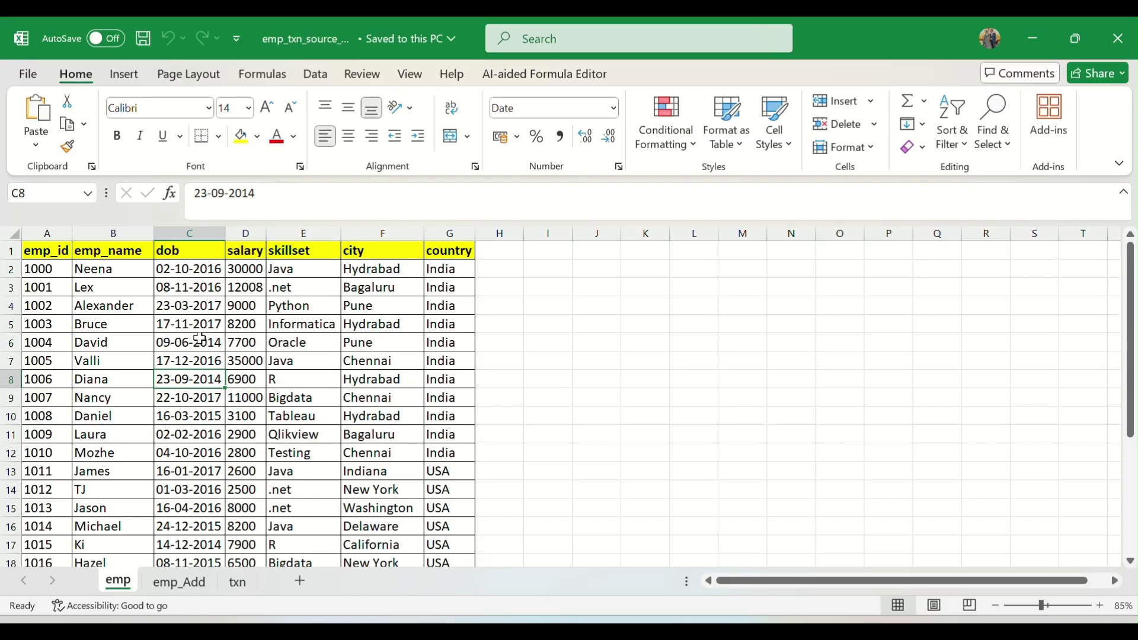
click(224, 584)
click(178, 582)
click(118, 582)
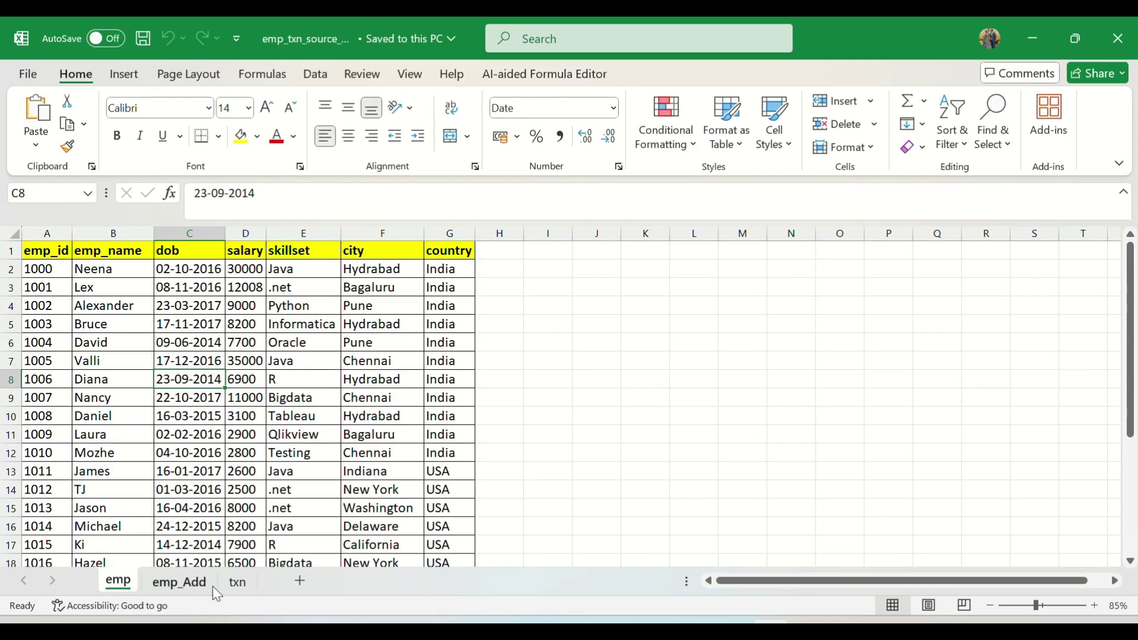
click(237, 583)
click(155, 435)
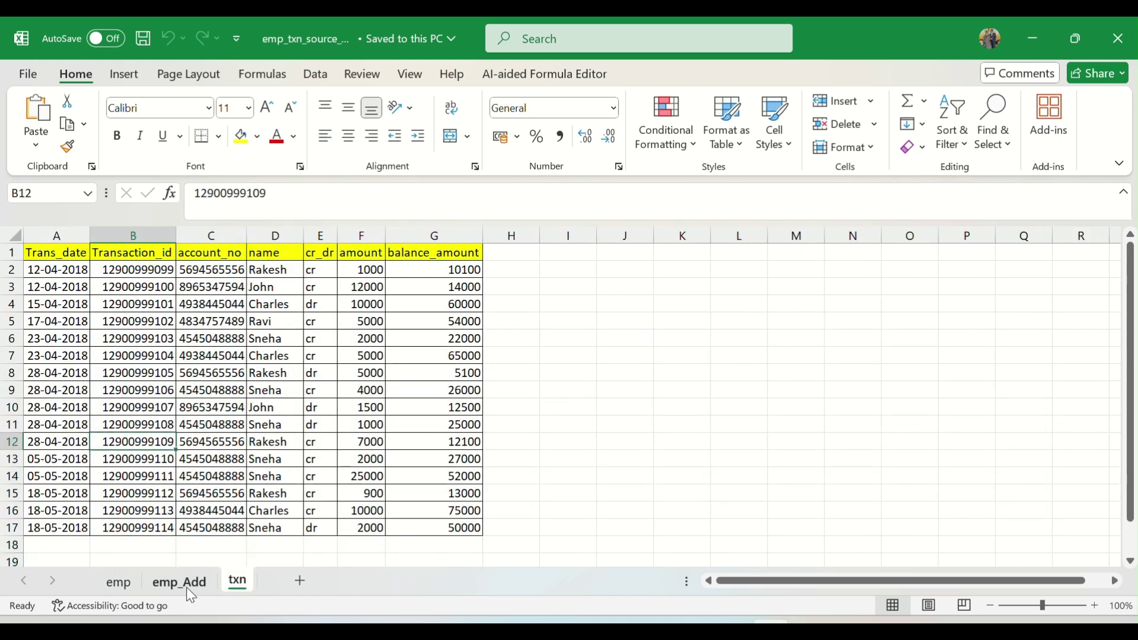
click(180, 583)
click(119, 582)
key(alt+Tab)
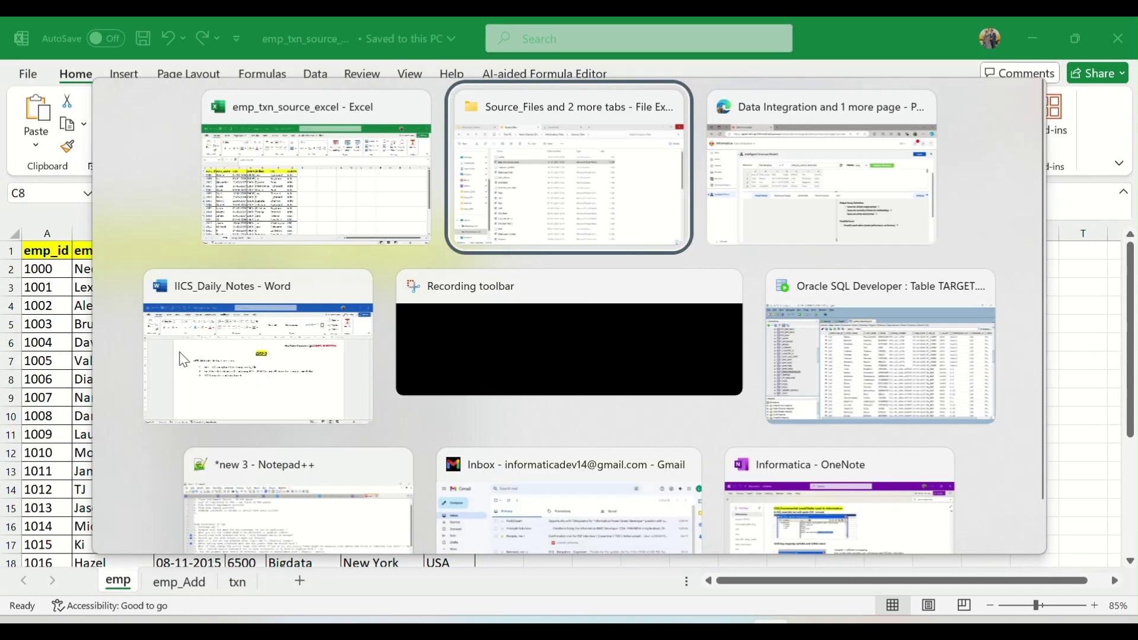
key(alt+Tab)
key(Tab)
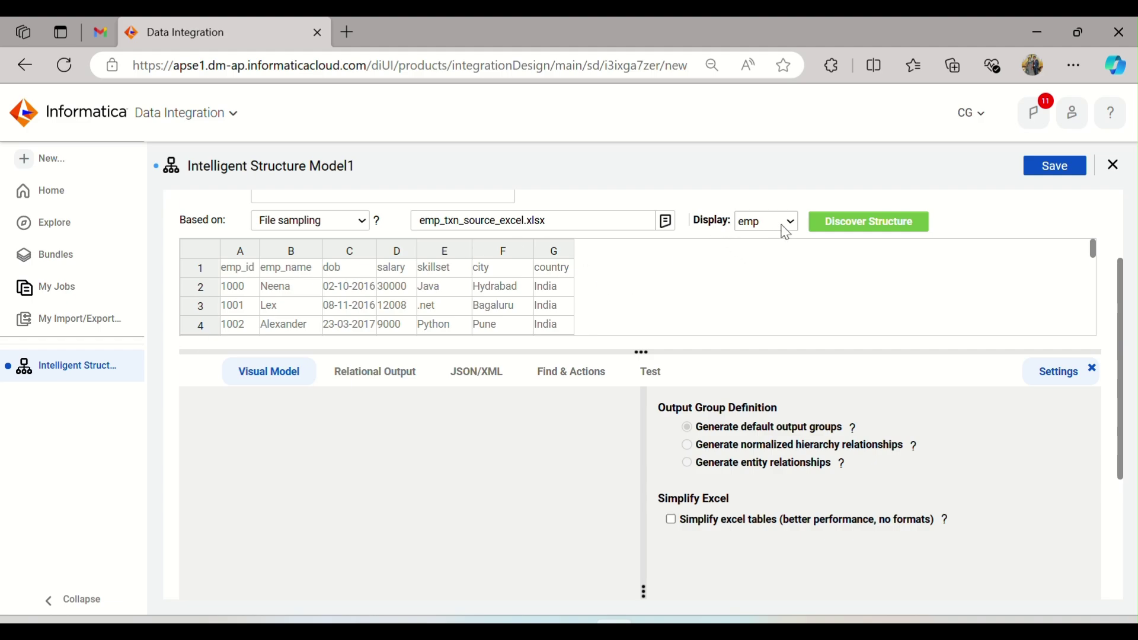
Compare the emp sheet's headers and rows in the Excel workbook with the sample preview in Data Integration
key(alt+Tab)
key(alt+Tab)
key(alt+Tab)
key(Tab)
click(786, 233)
drag(41, 249, 437, 541)
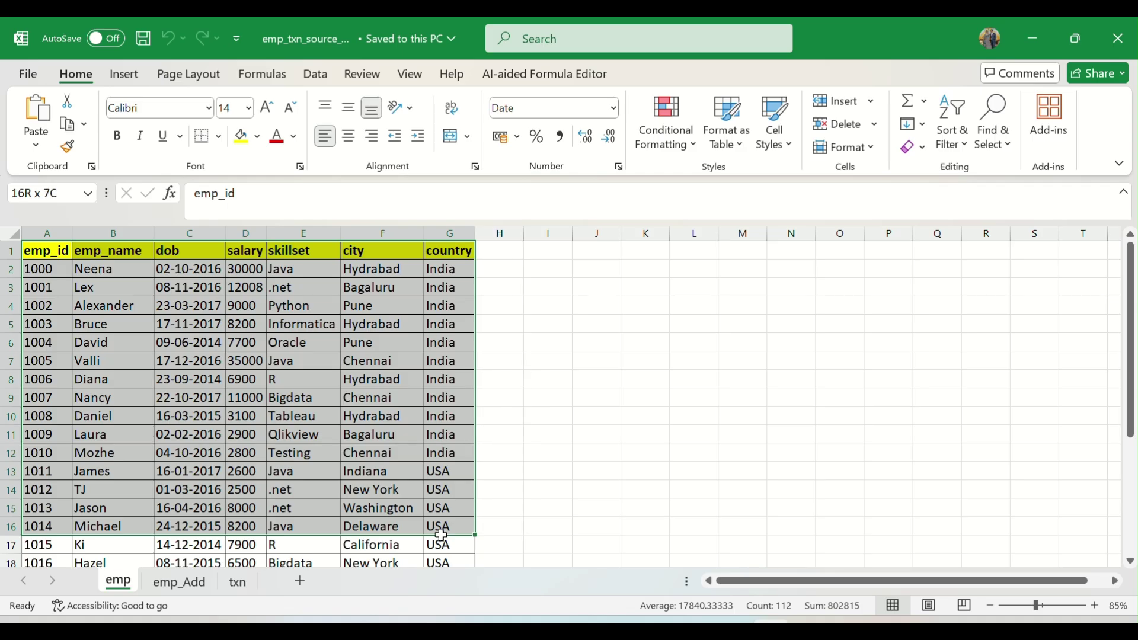
click(405, 396)
key(alt+Tab)
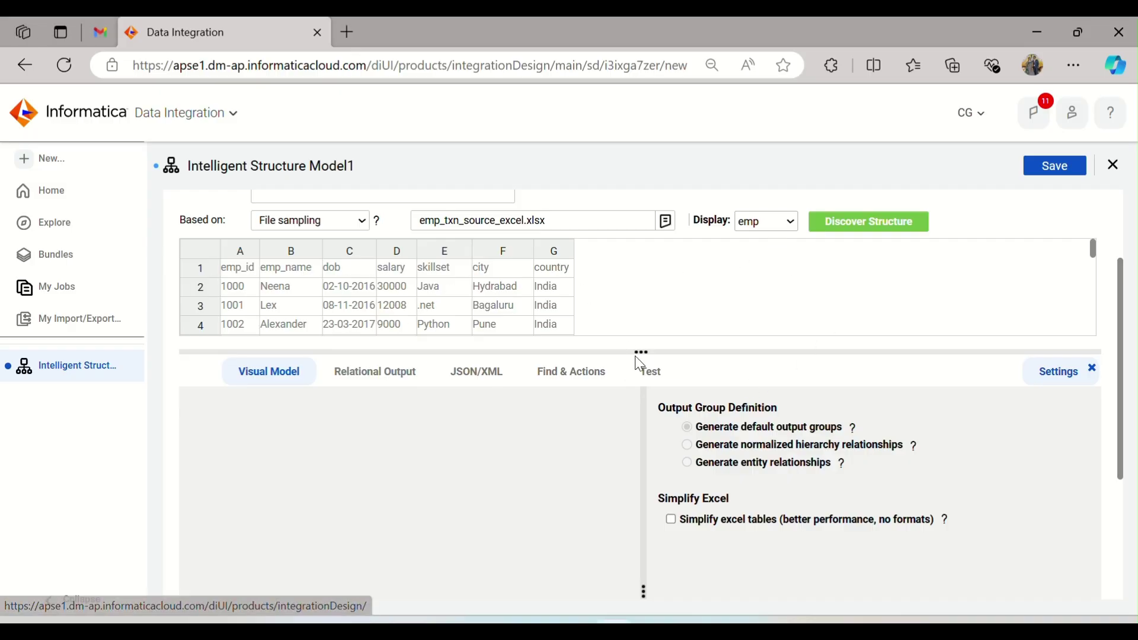
Enlarge the sample file preview and review the emp sheet's rows through to the last record
drag(636, 352, 640, 530)
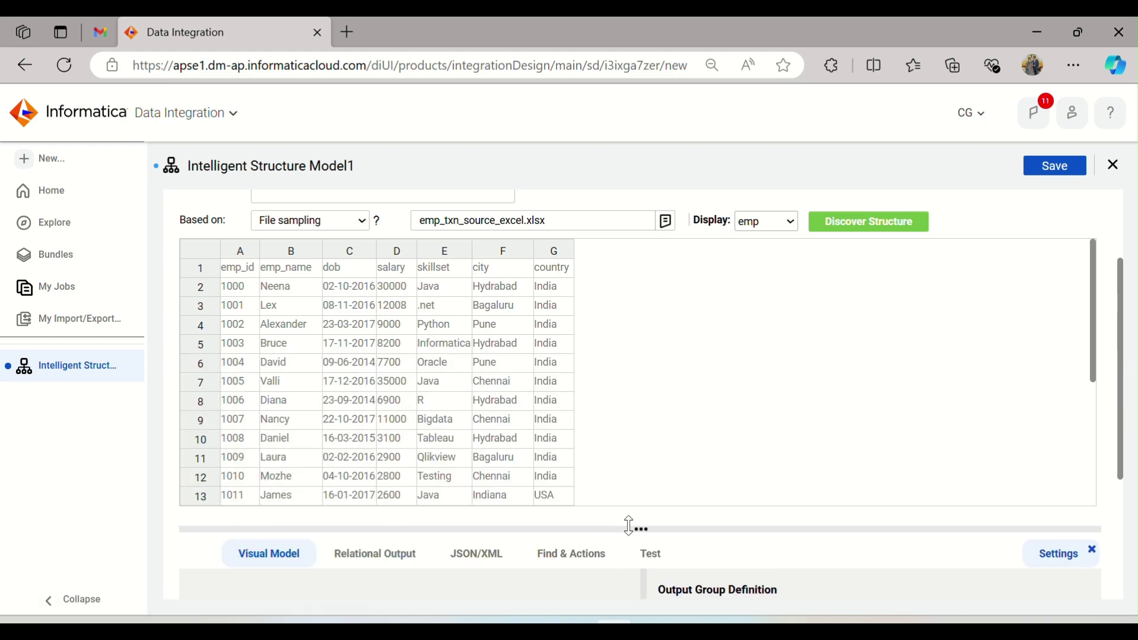
scroll(402, 356, down, 5)
scroll(402, 356, up, 3)
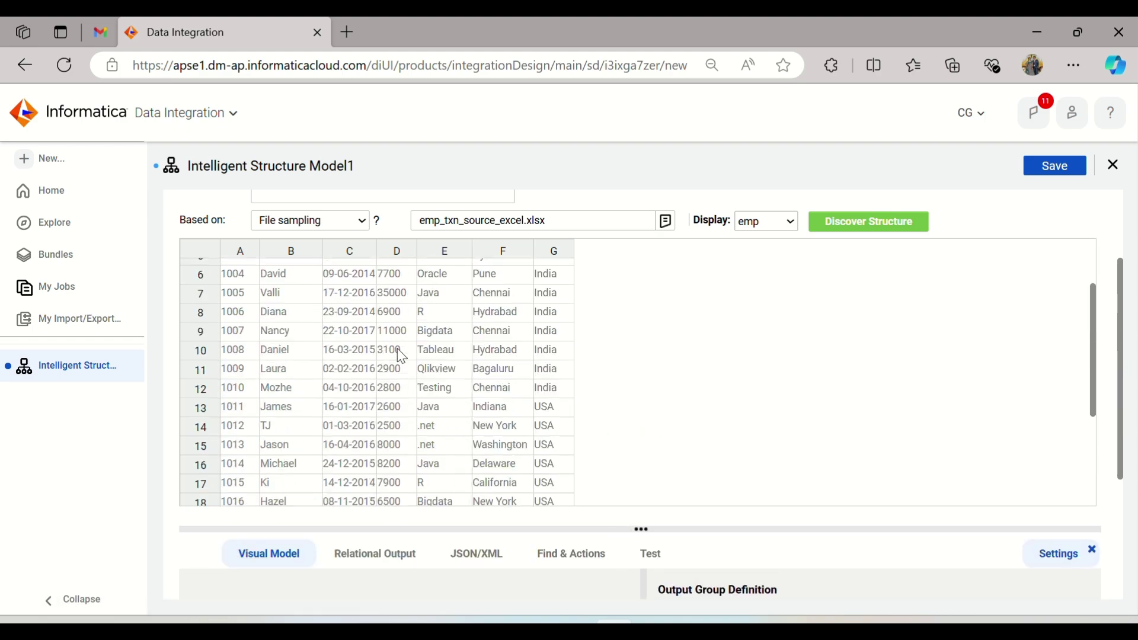
scroll(402, 355, down, 3)
scroll(402, 355, up, 7)
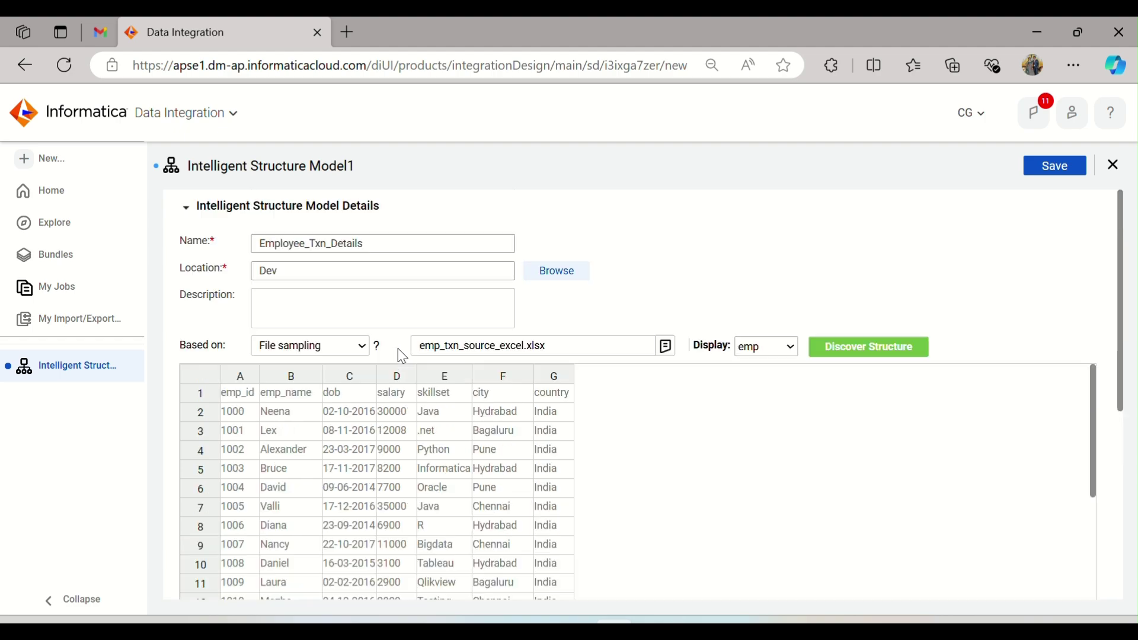
scroll(401, 356, down, 5)
Compare the sheets offered for the sample preview with those in the Excel workbook, keeping emp displayed
click(783, 261)
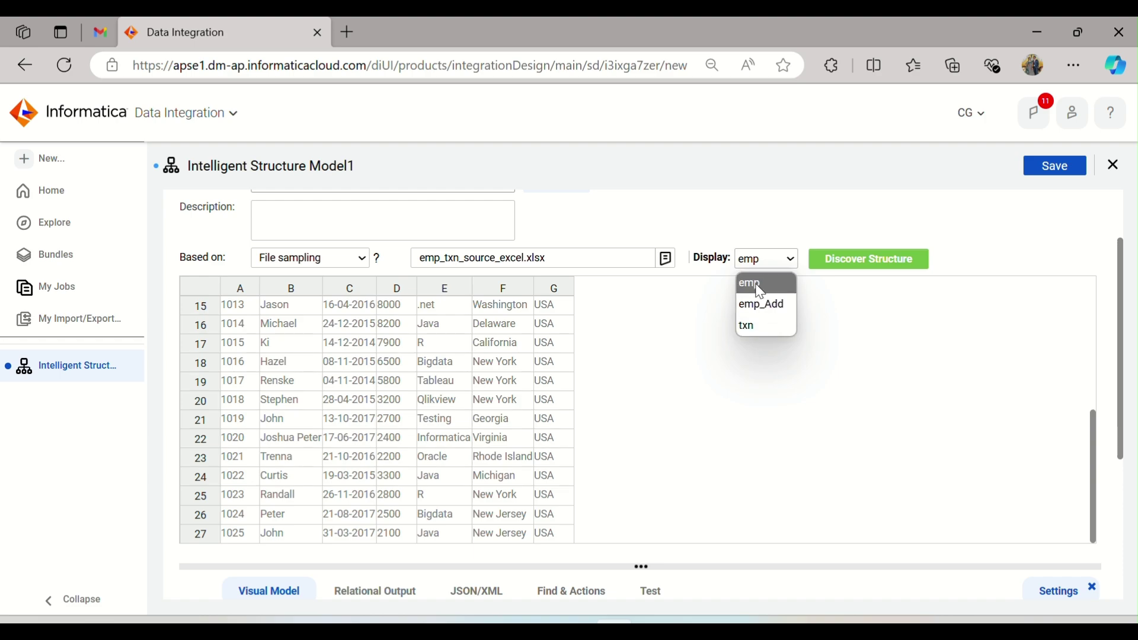
key(alt+Tab)
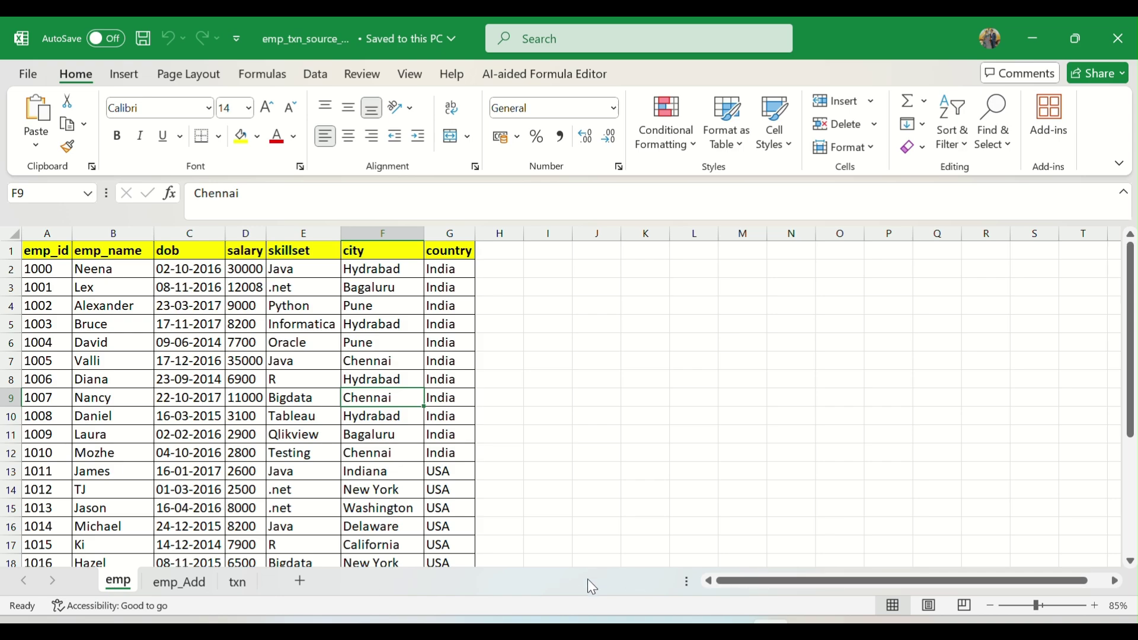
key(alt+Tab)
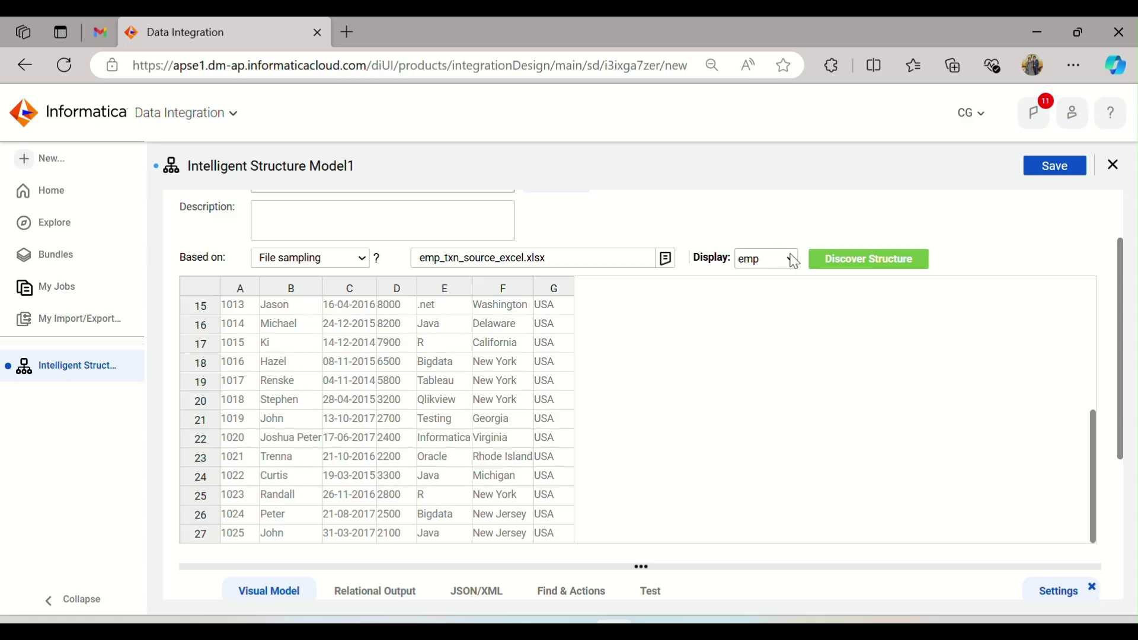
click(794, 262)
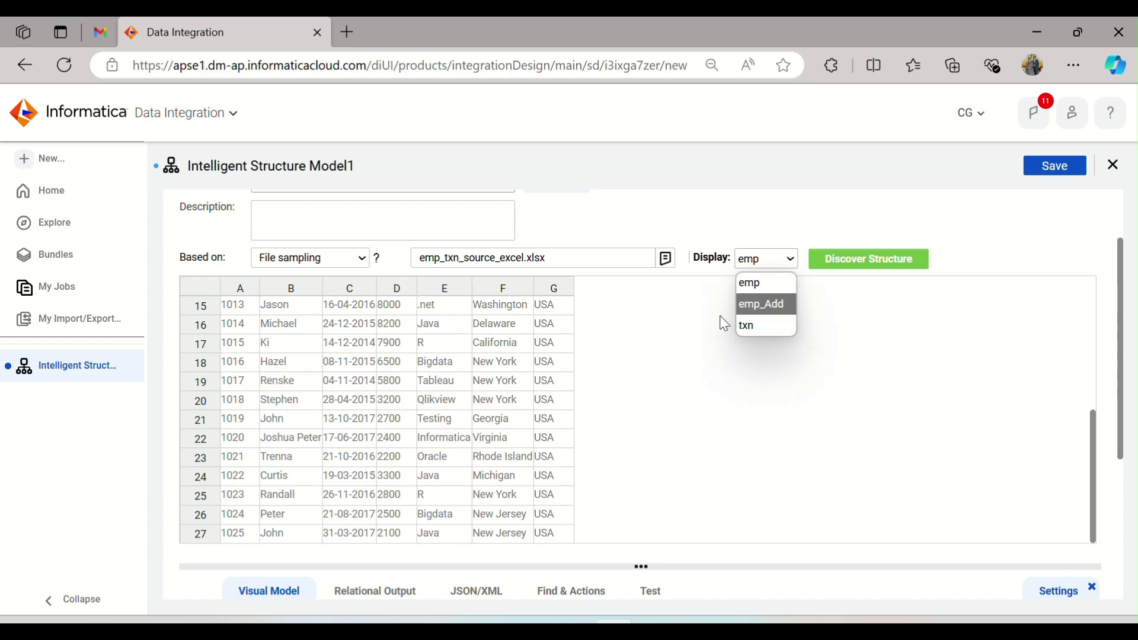
click(755, 229)
click(764, 264)
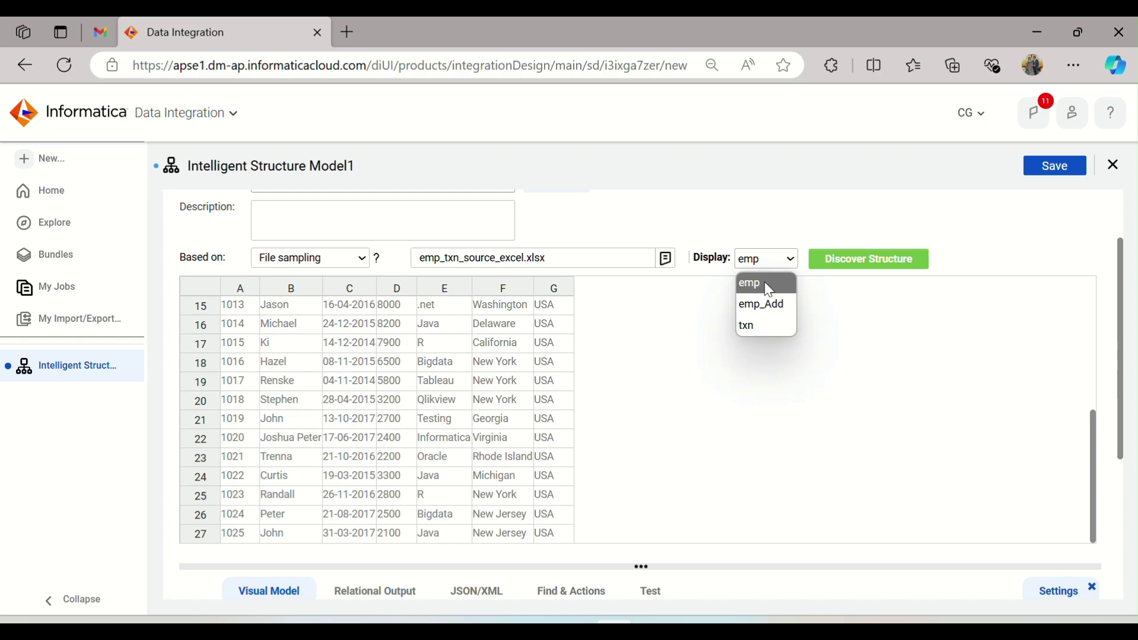
click(768, 287)
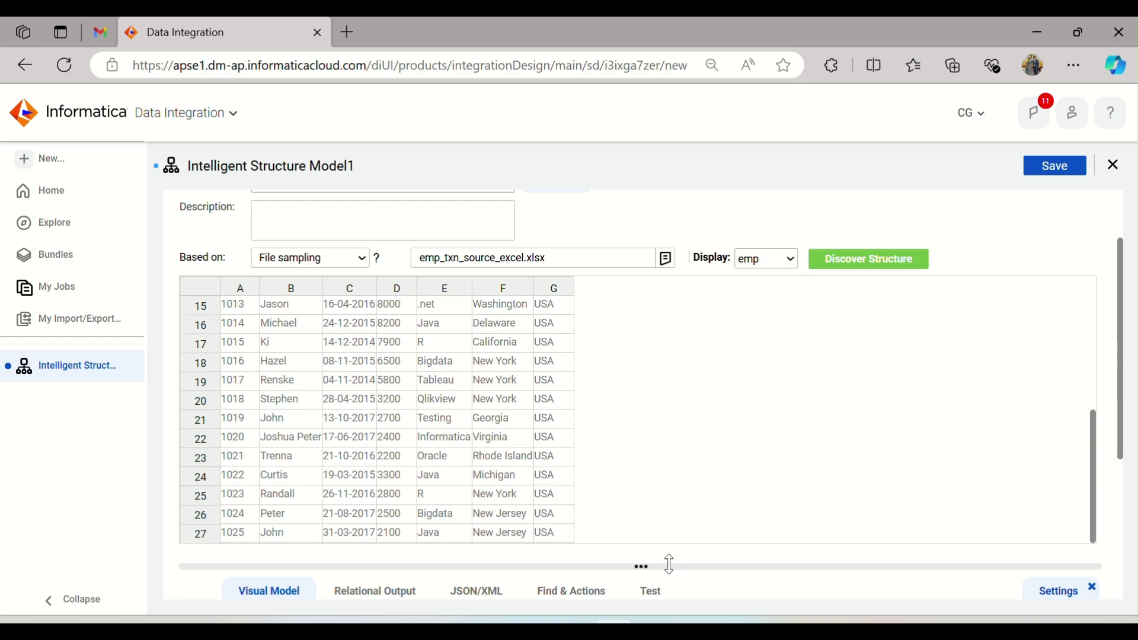
Show the relational output beside the visual model and discover the structure of emp_txn_source_excel.xlsx
drag(670, 564, 673, 394)
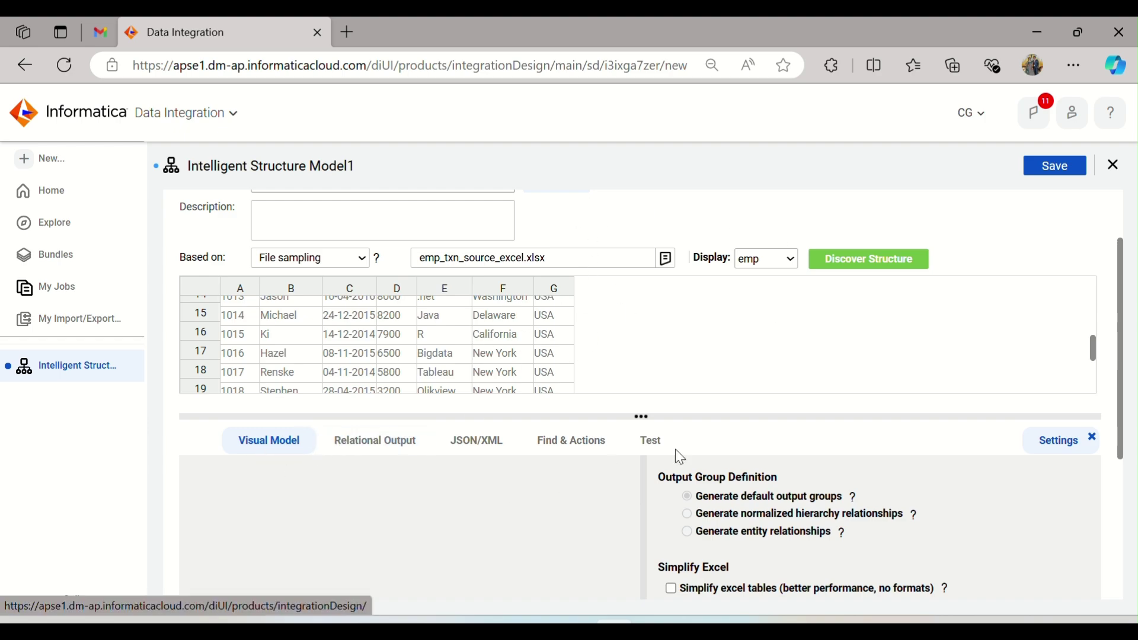
scroll(623, 450, down, 4)
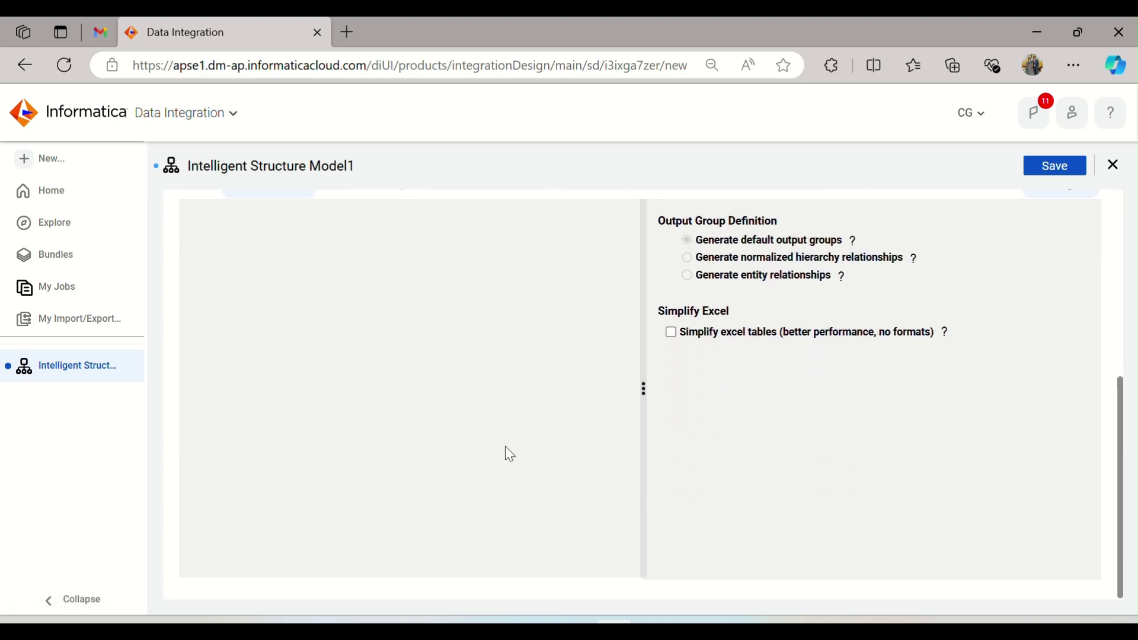
scroll(506, 446, up, 2)
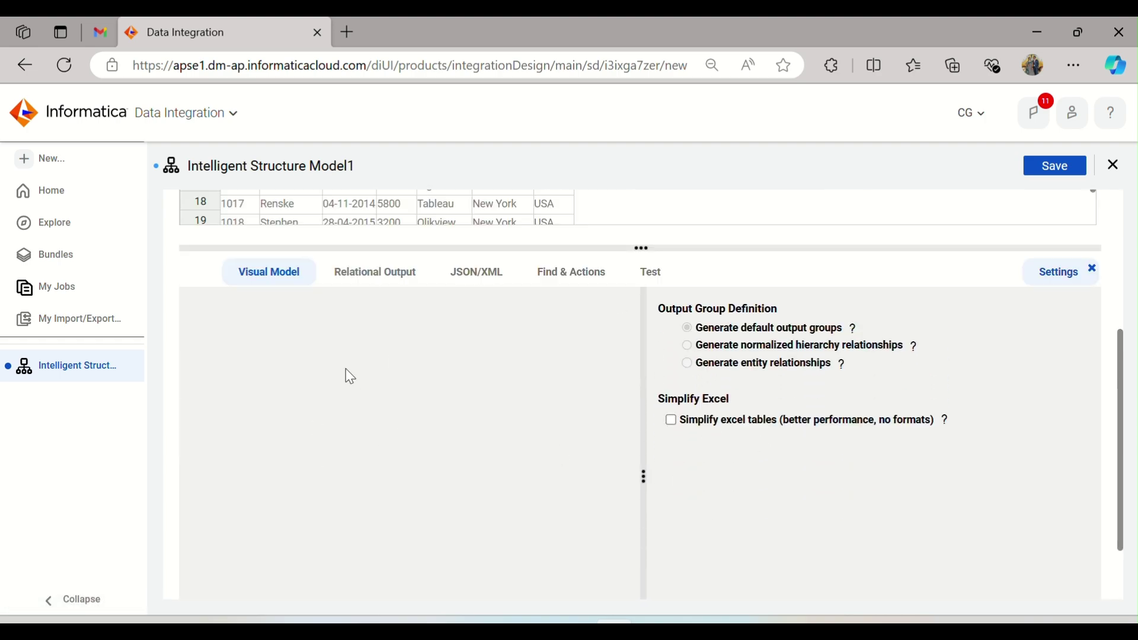
scroll(376, 297, up, 2)
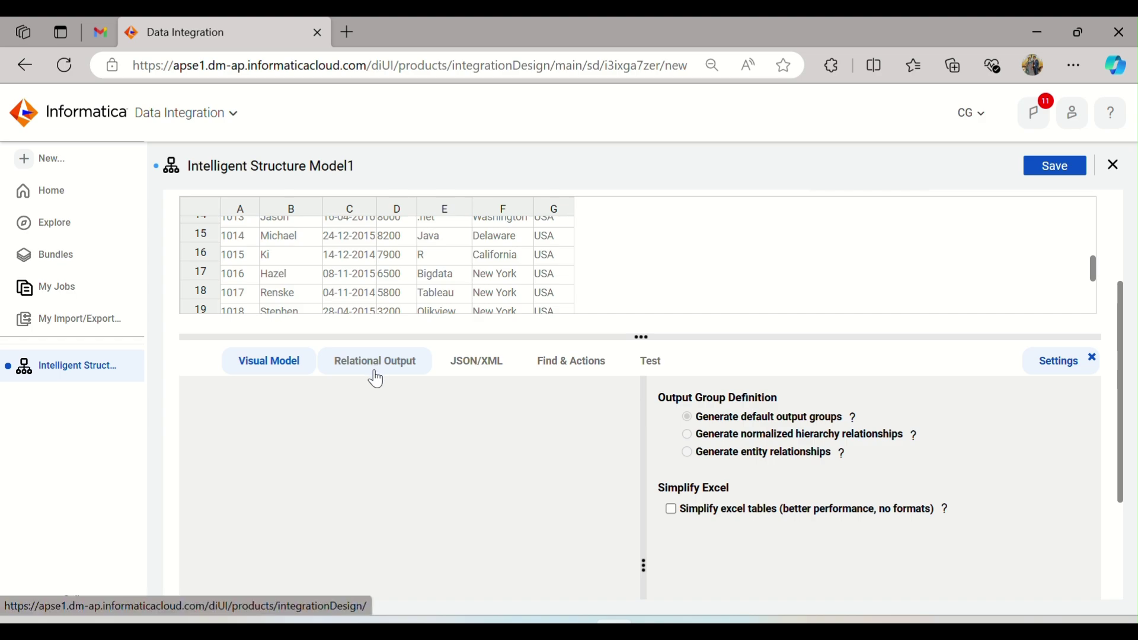
click(376, 373)
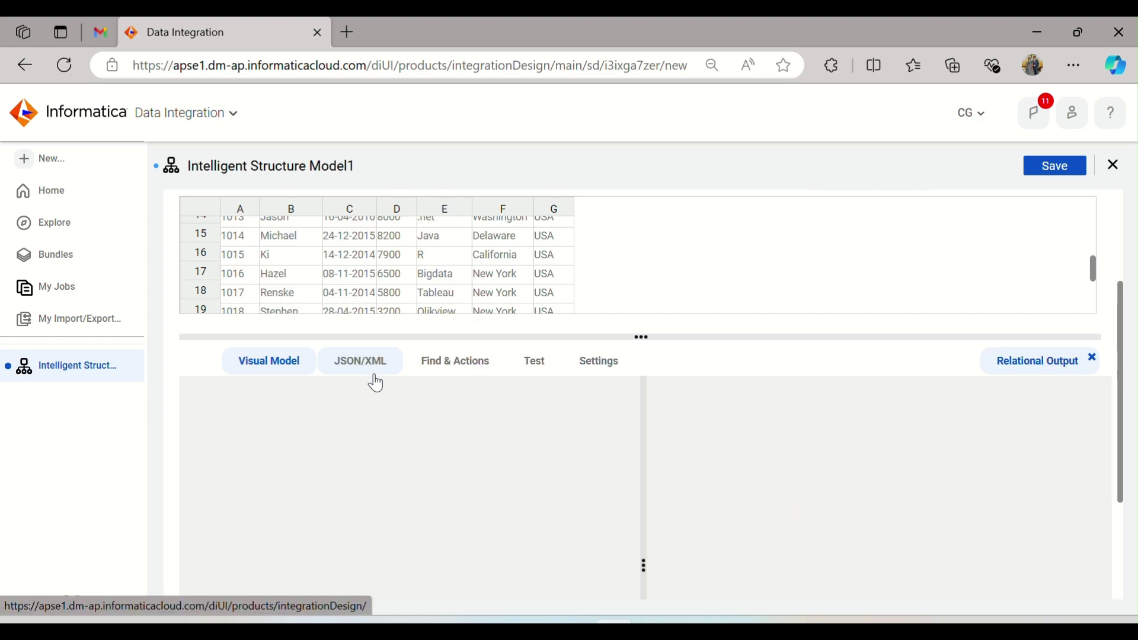
scroll(823, 468, down, 4)
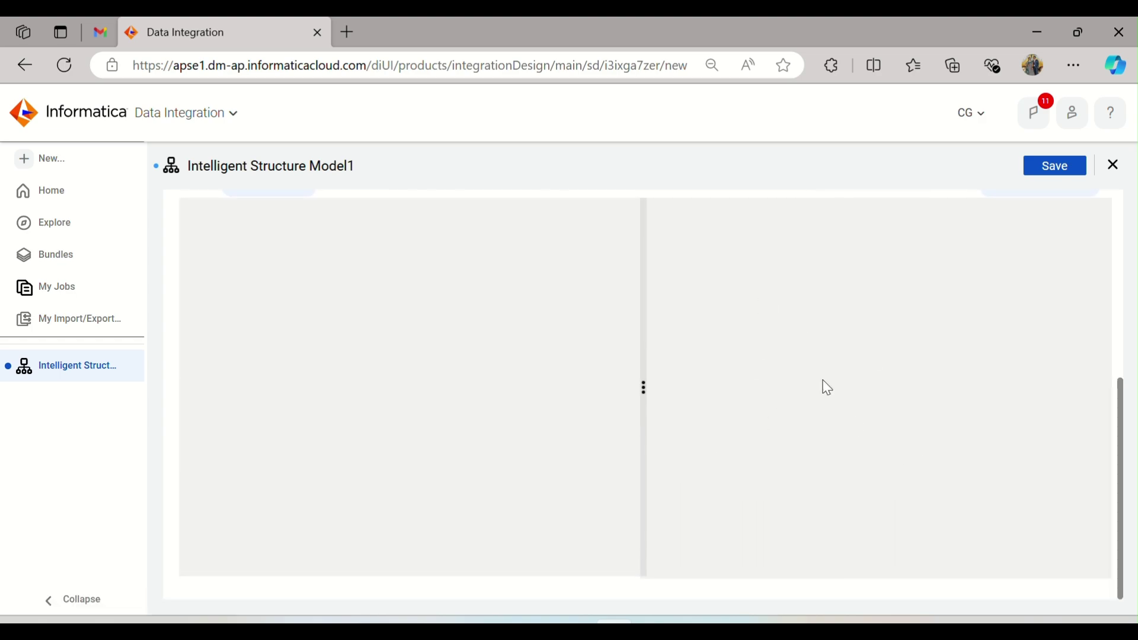
scroll(827, 387, up, 5)
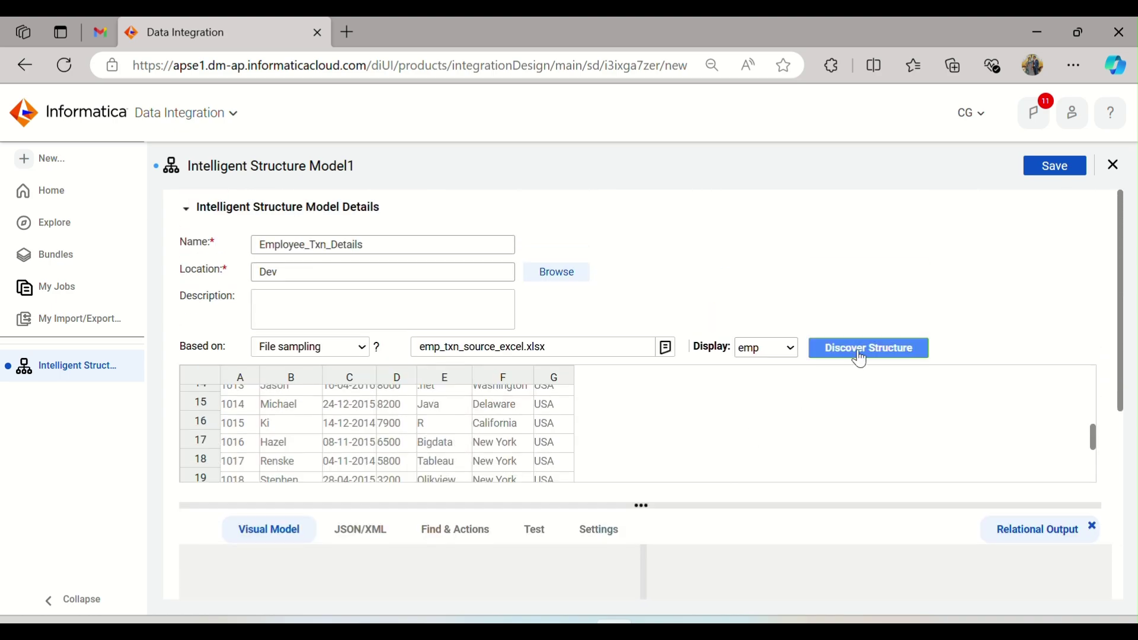
click(859, 354)
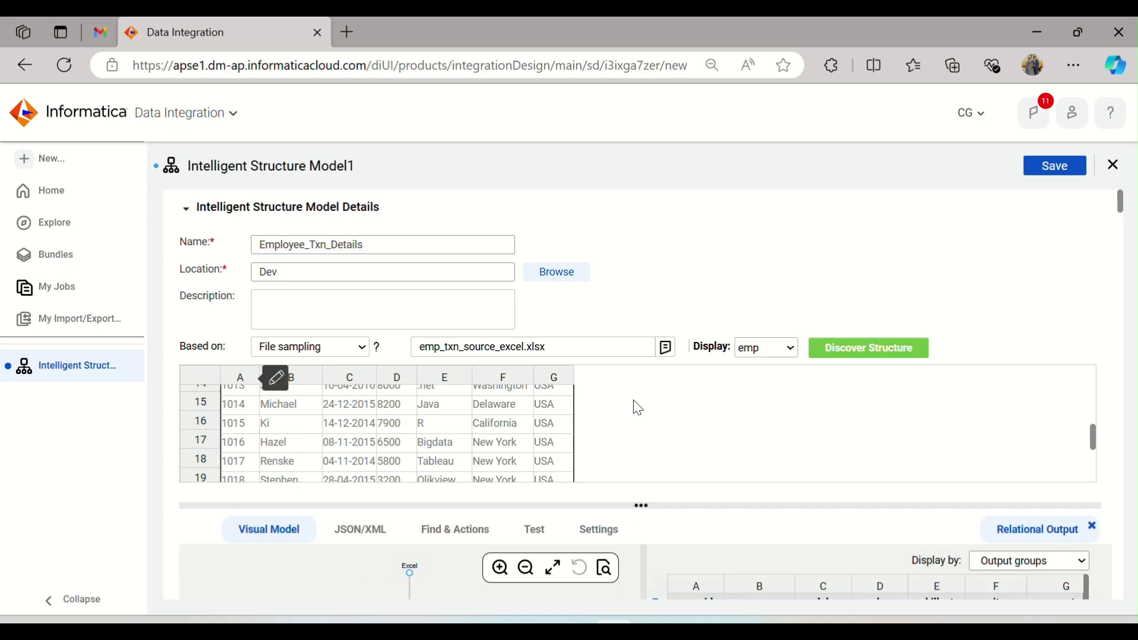
Examine the emp sheet's sample rows alongside the discovered visual model and relational output
scroll(637, 408, down, 3)
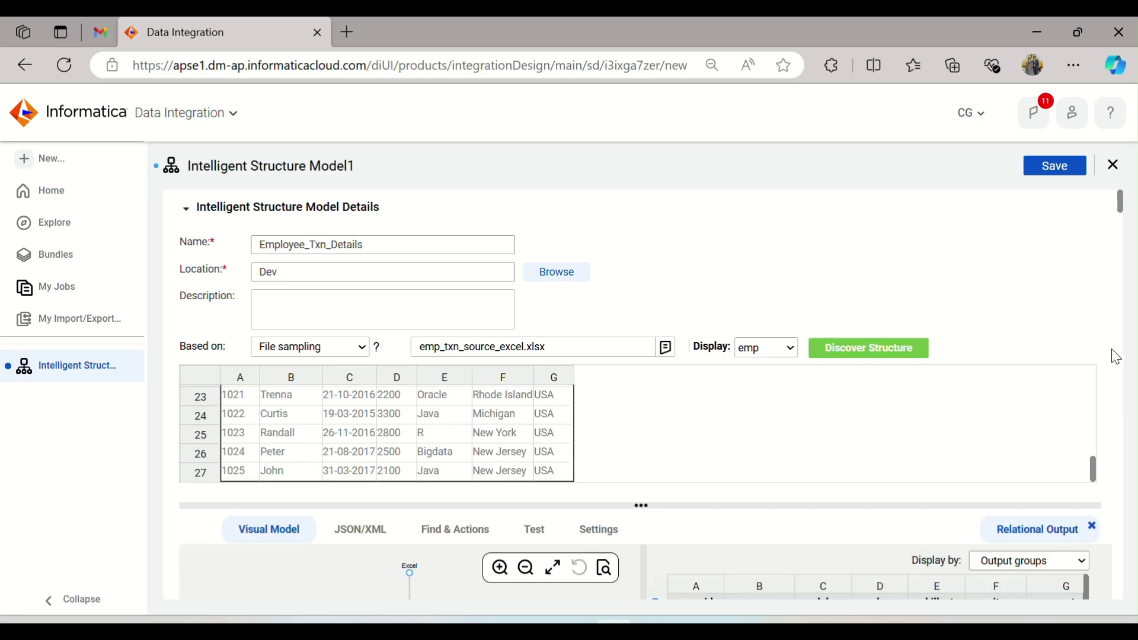
drag(1120, 203, 1124, 222)
scroll(778, 361, up, 2)
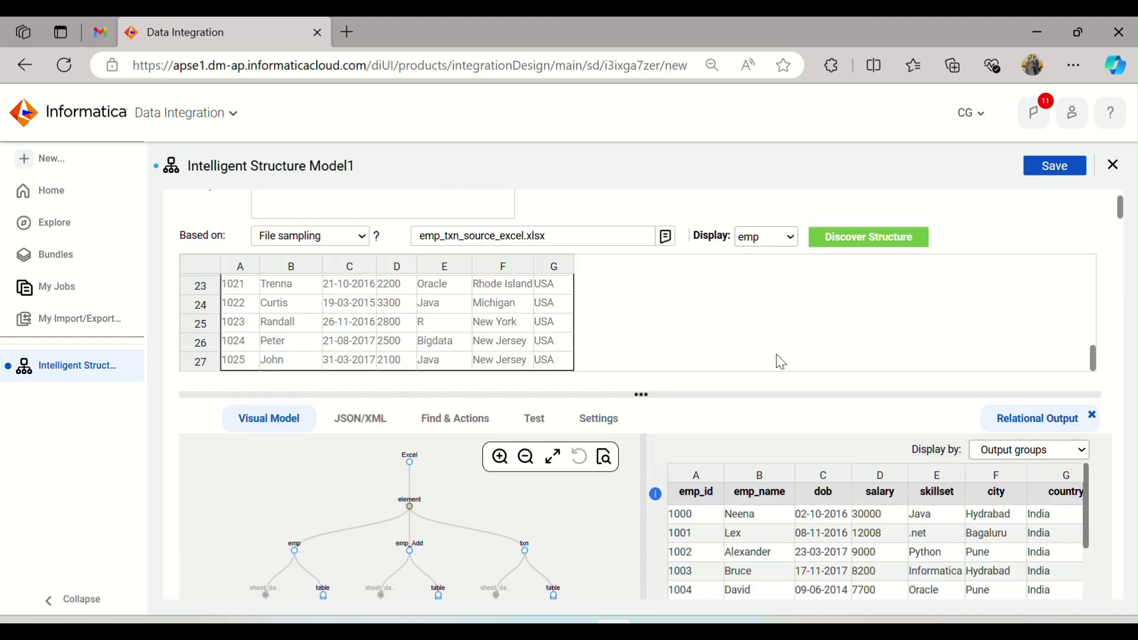
click(791, 239)
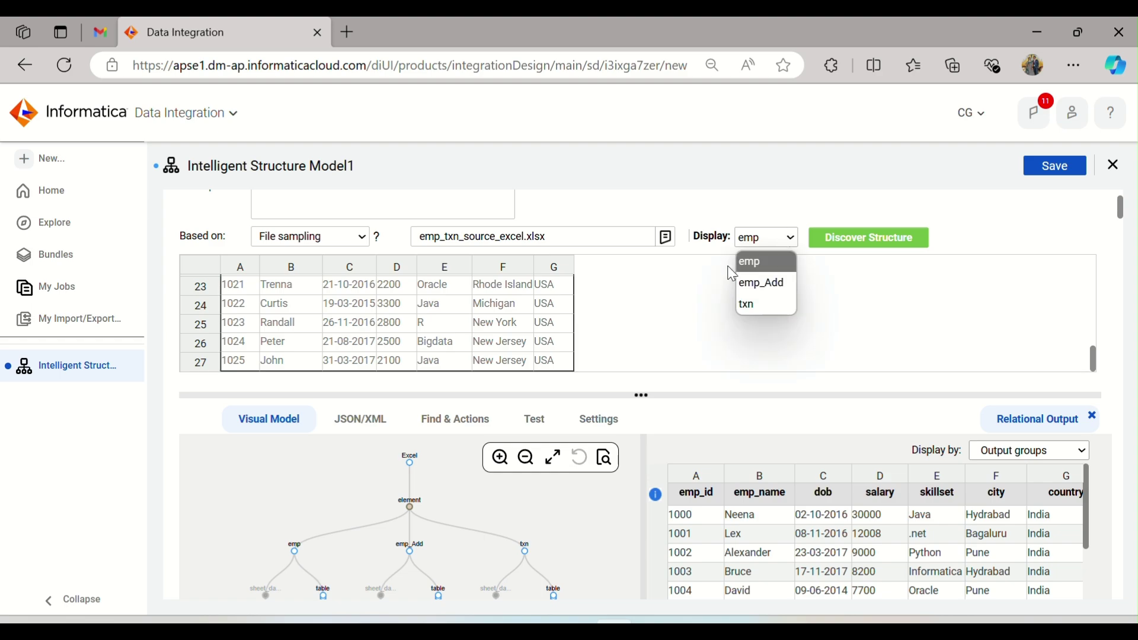
click(754, 261)
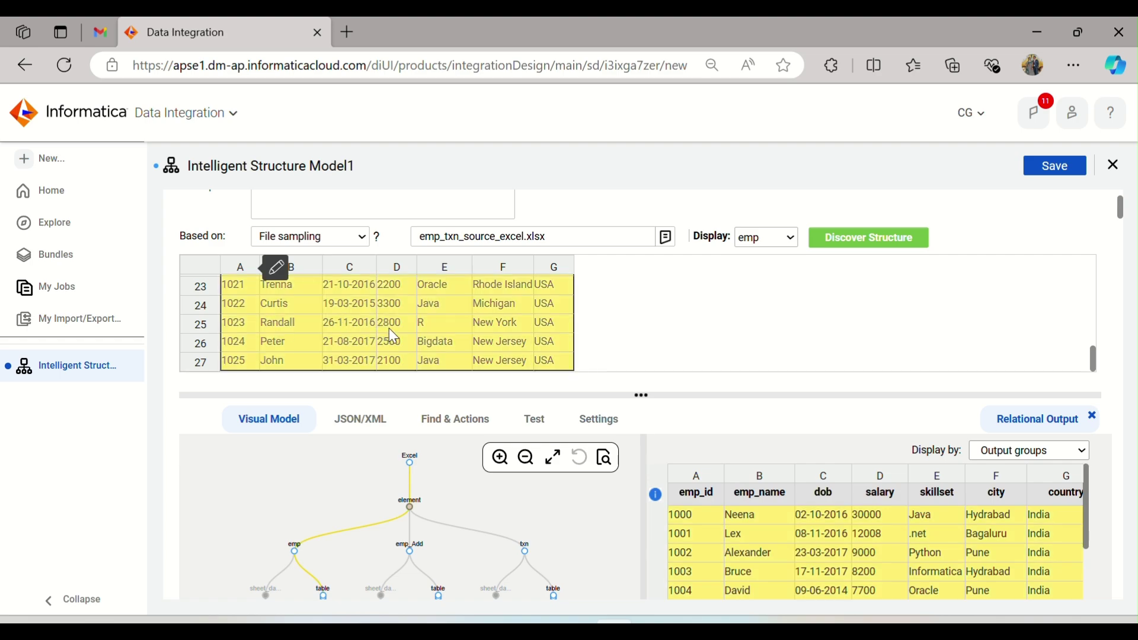
scroll(390, 329, up, 8)
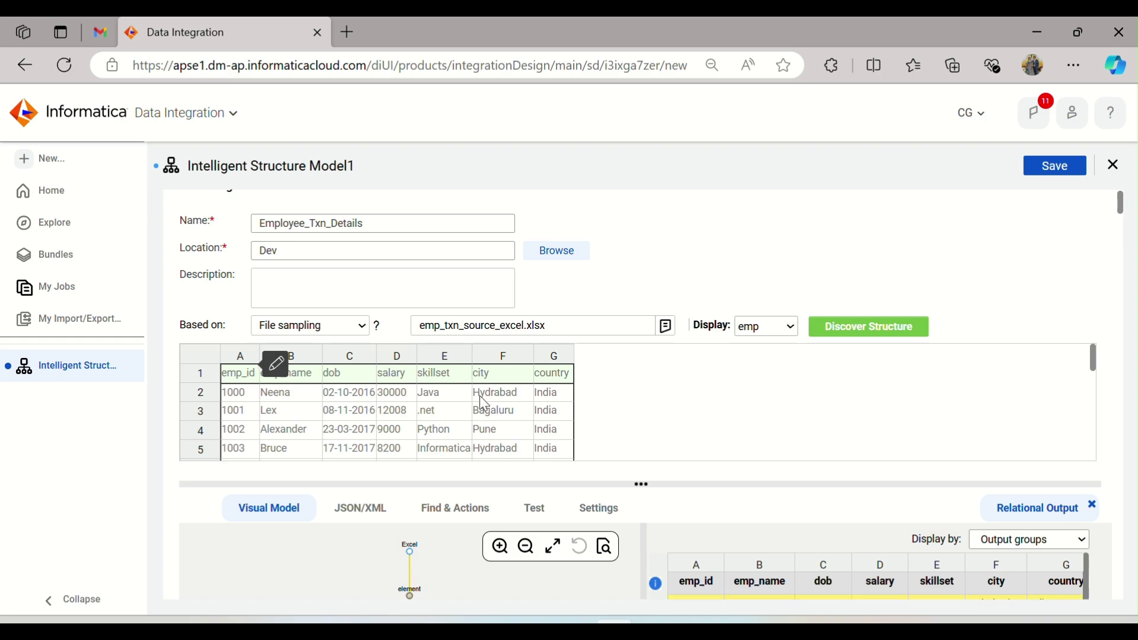
scroll(483, 410, down, 8)
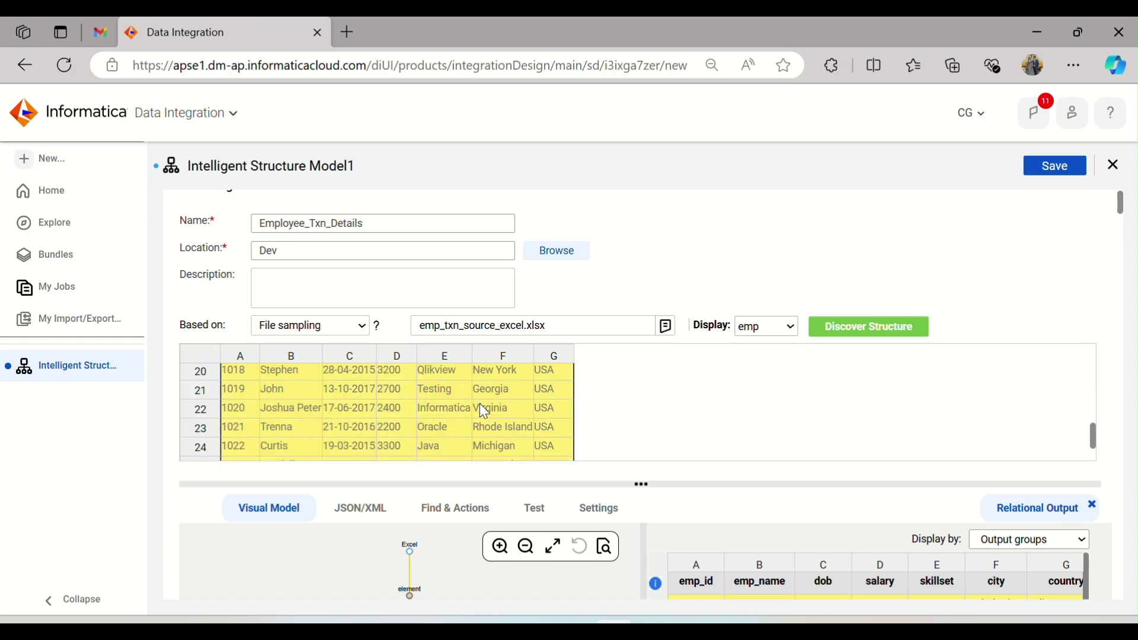
Rename the element node directly below Excel in the visual model to Employee_Txn_Details
scroll(485, 411, down, 1)
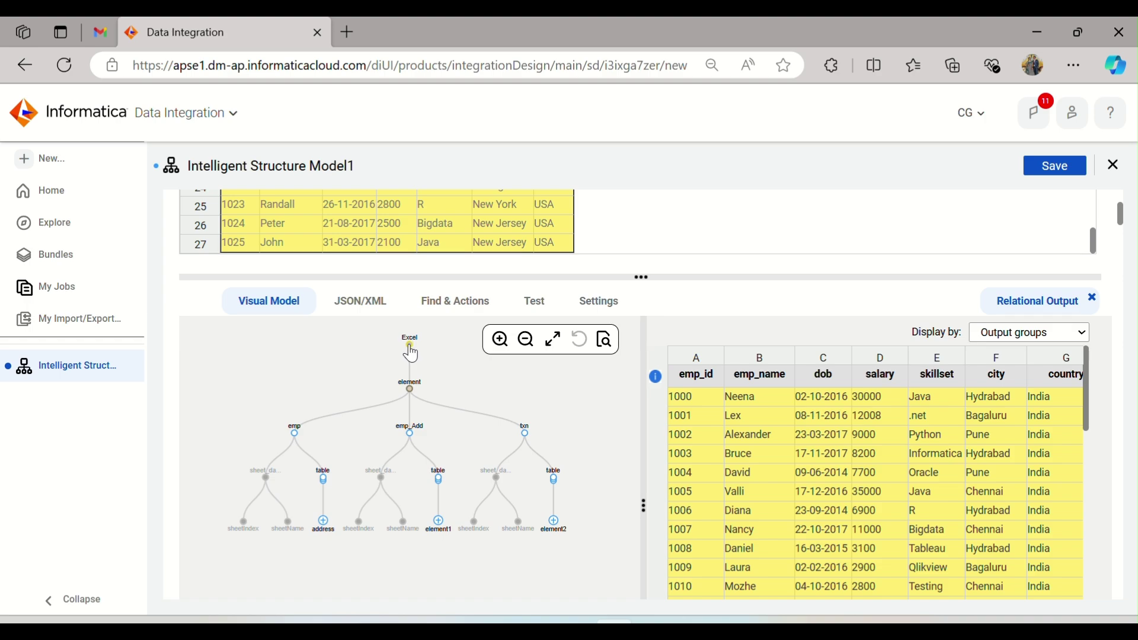
click(412, 392)
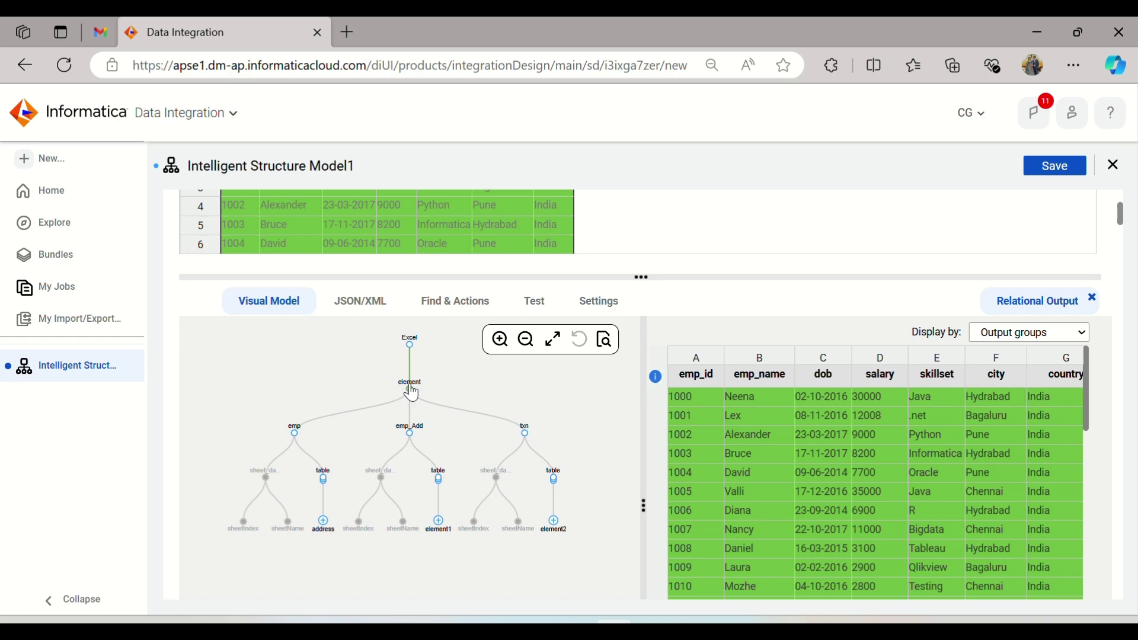
double_click(406, 390)
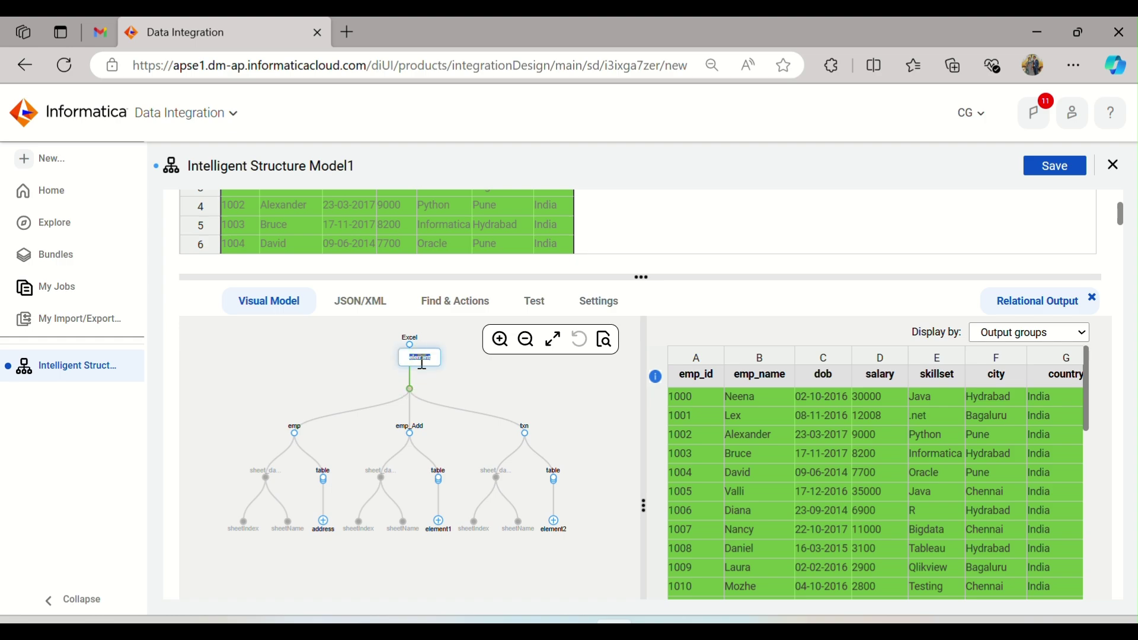
text(Employ)
text(ee_Txn_Details)
click(460, 374)
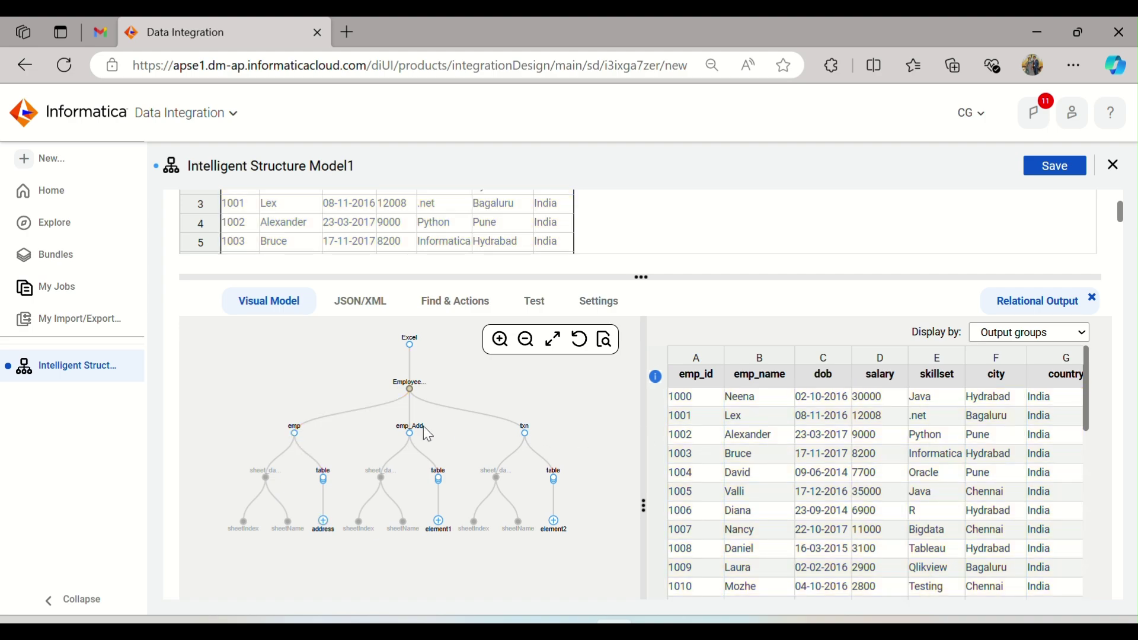
Inspect the emp_Add and txn nodes in the visual model and review the sheets' rows in the relational output
click(410, 439)
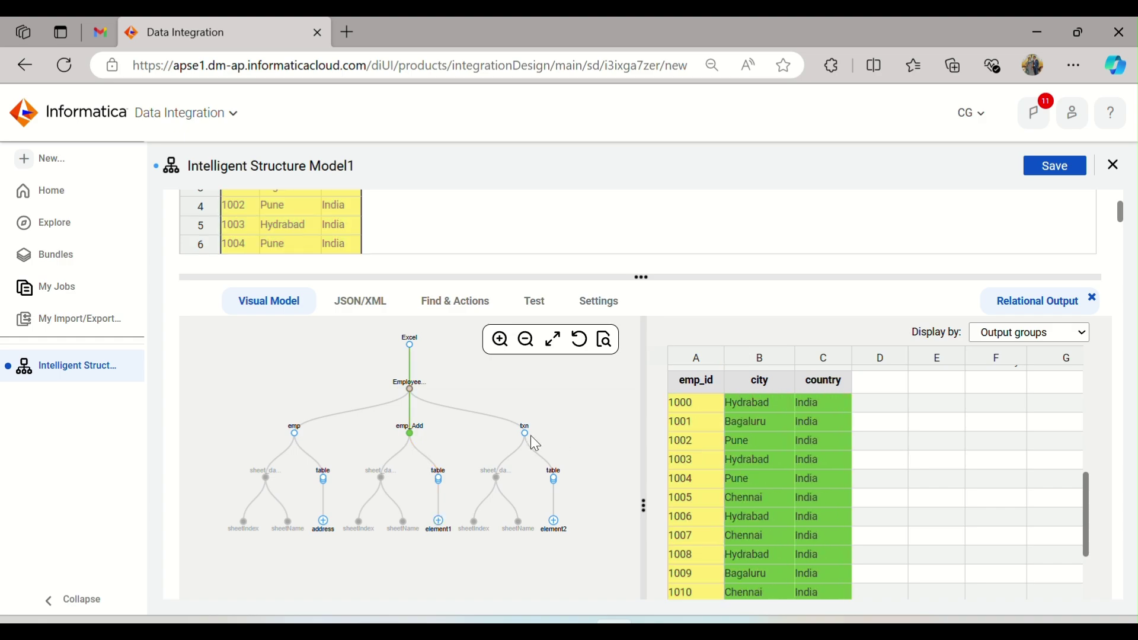
click(526, 437)
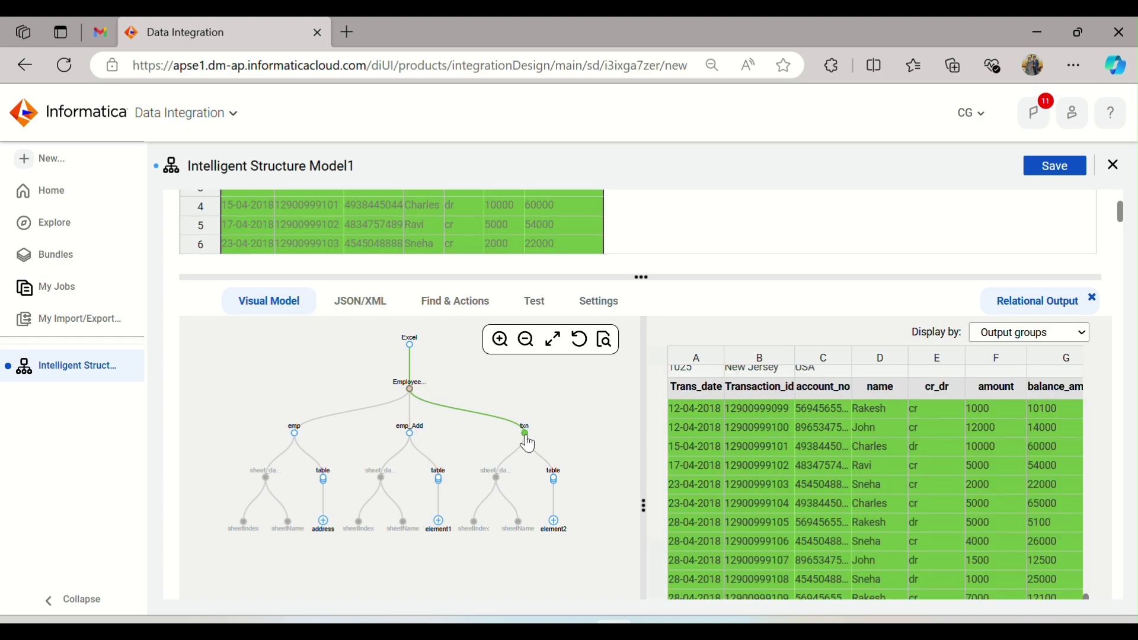
scroll(747, 451, up, 8)
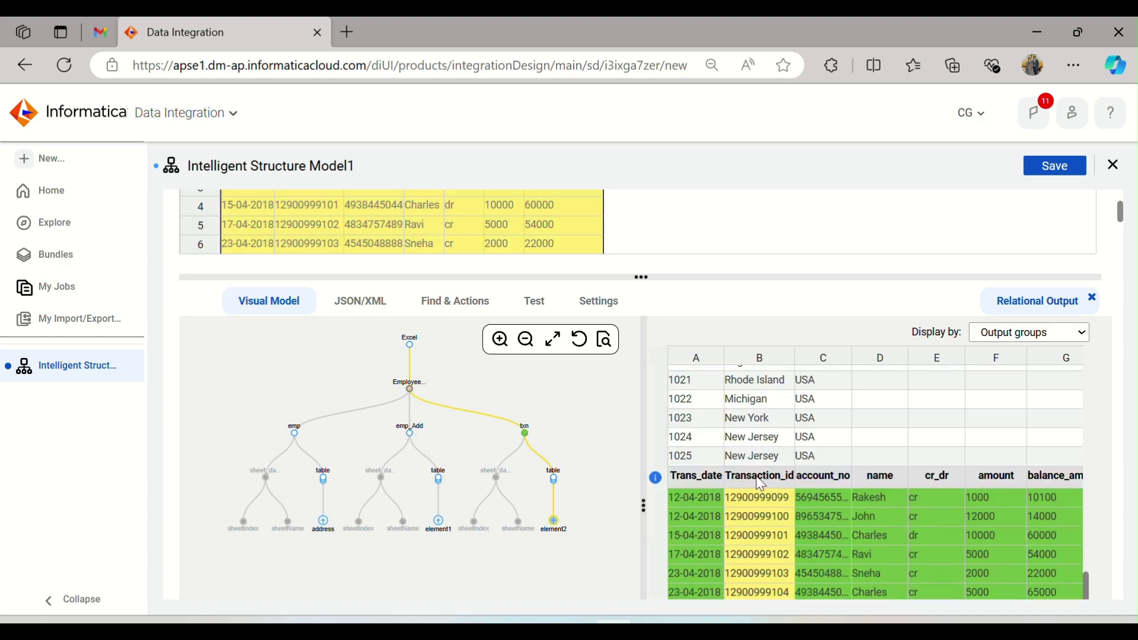
scroll(761, 484, up, 10)
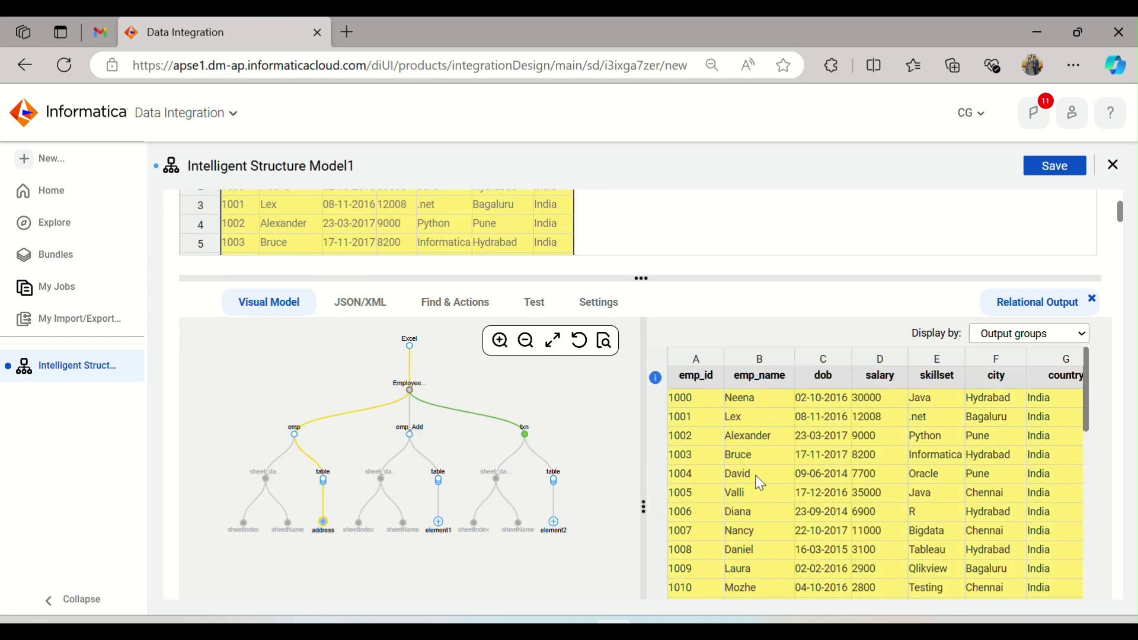
scroll(761, 484, down, 7)
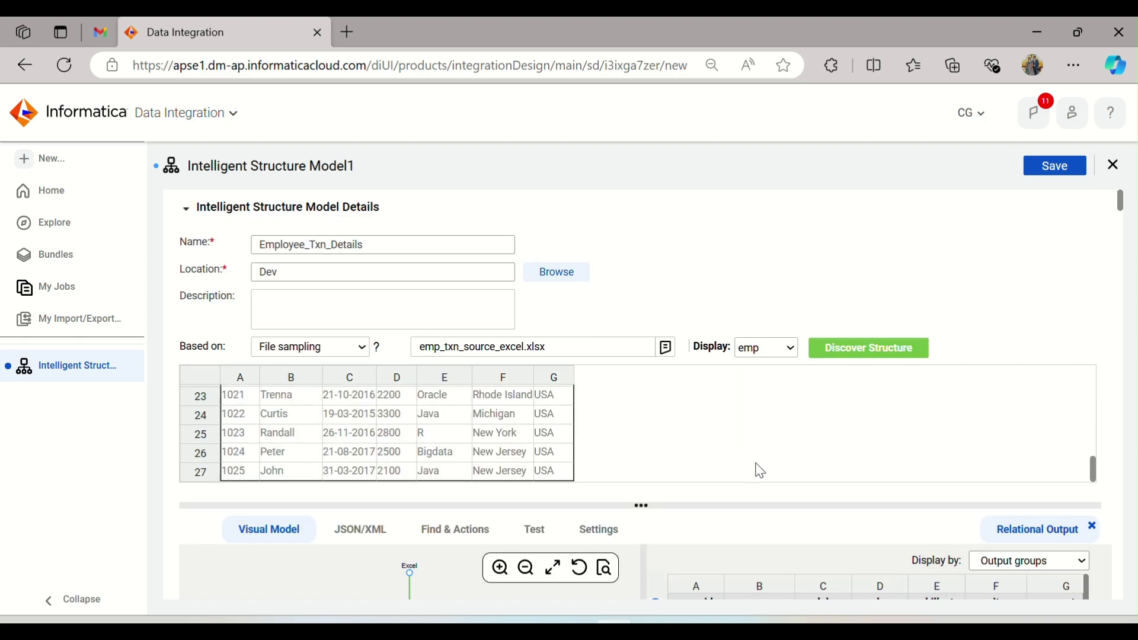
drag(1125, 216, 1125, 248)
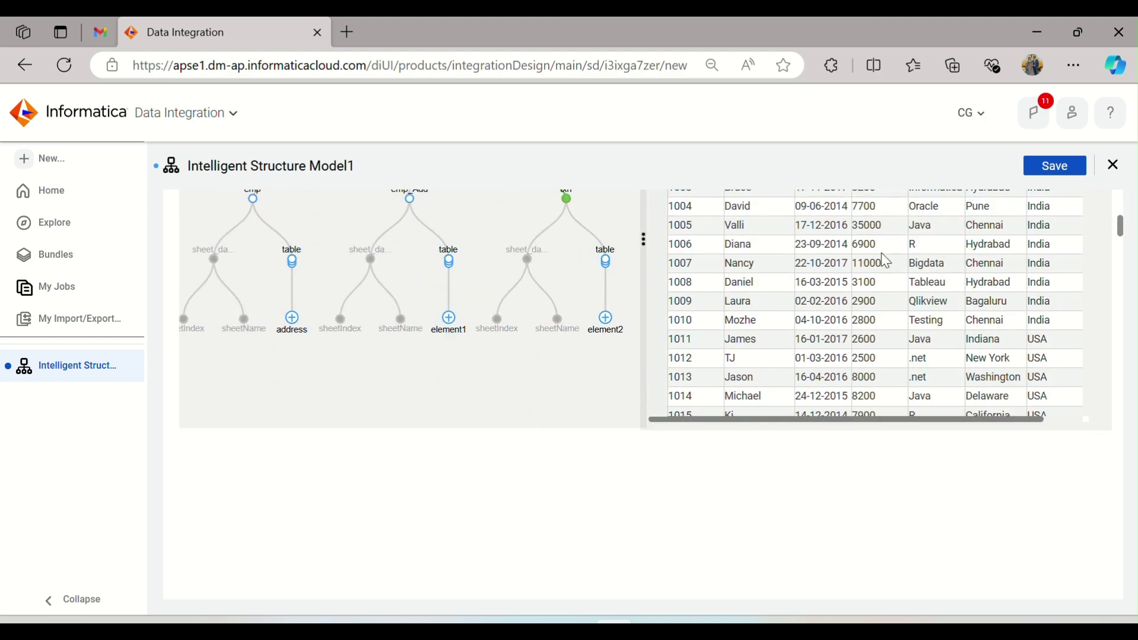
Inspect the relational output rows highlighted for the emp sheet's table node, and close the relational output view
drag(1128, 231, 1126, 226)
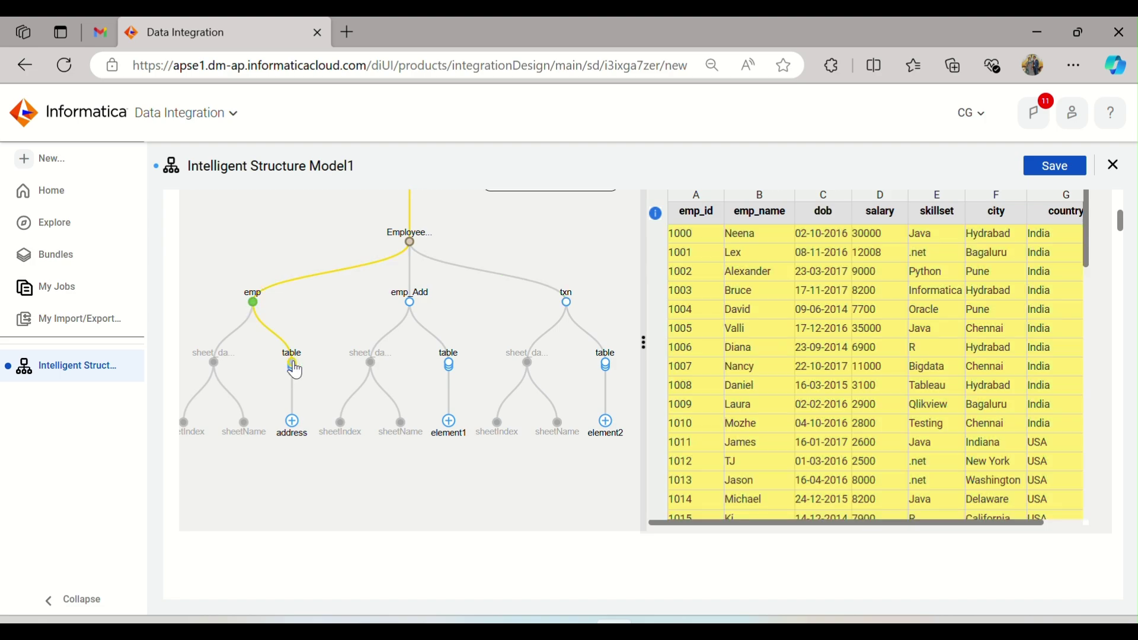
click(294, 366)
scroll(171, 258, up, 2)
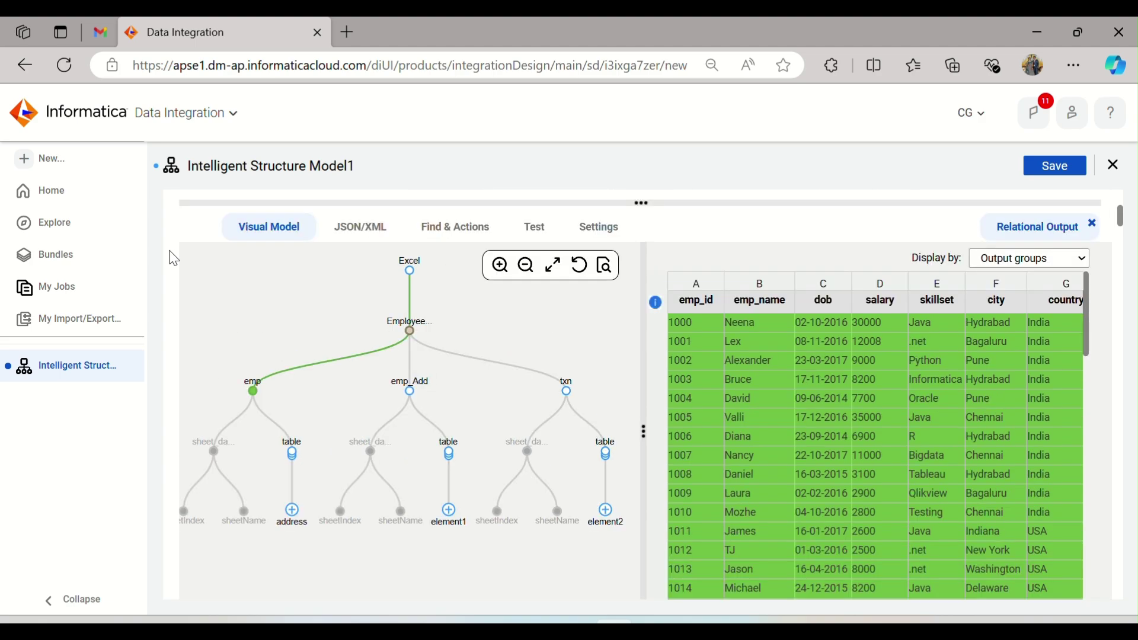
scroll(172, 258, up, 2)
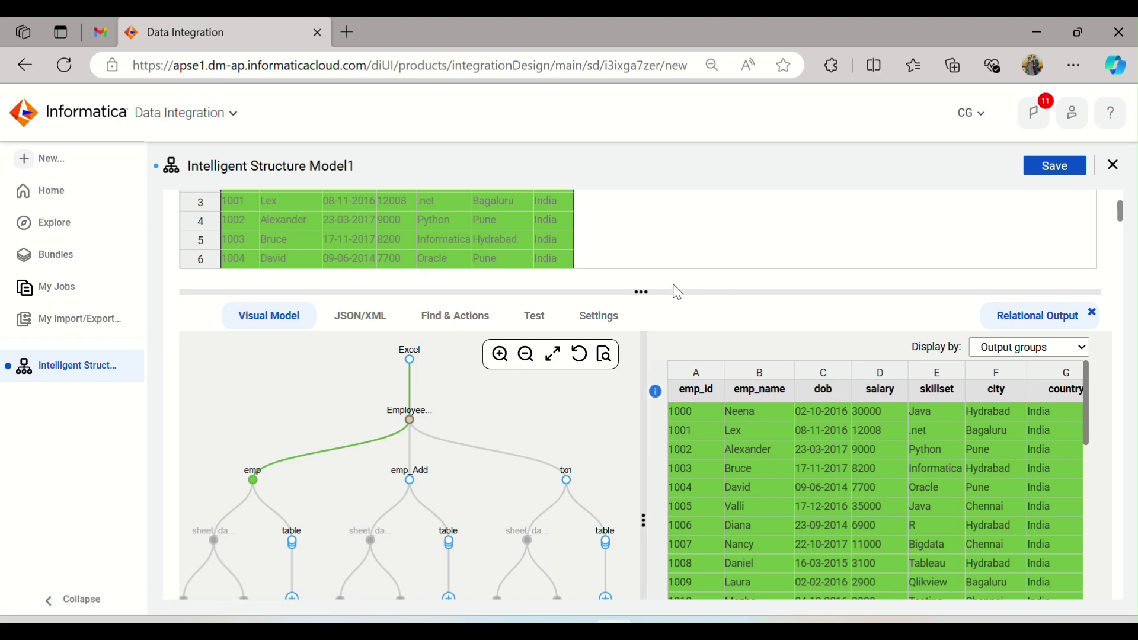
scroll(682, 293, down, 2)
click(295, 455)
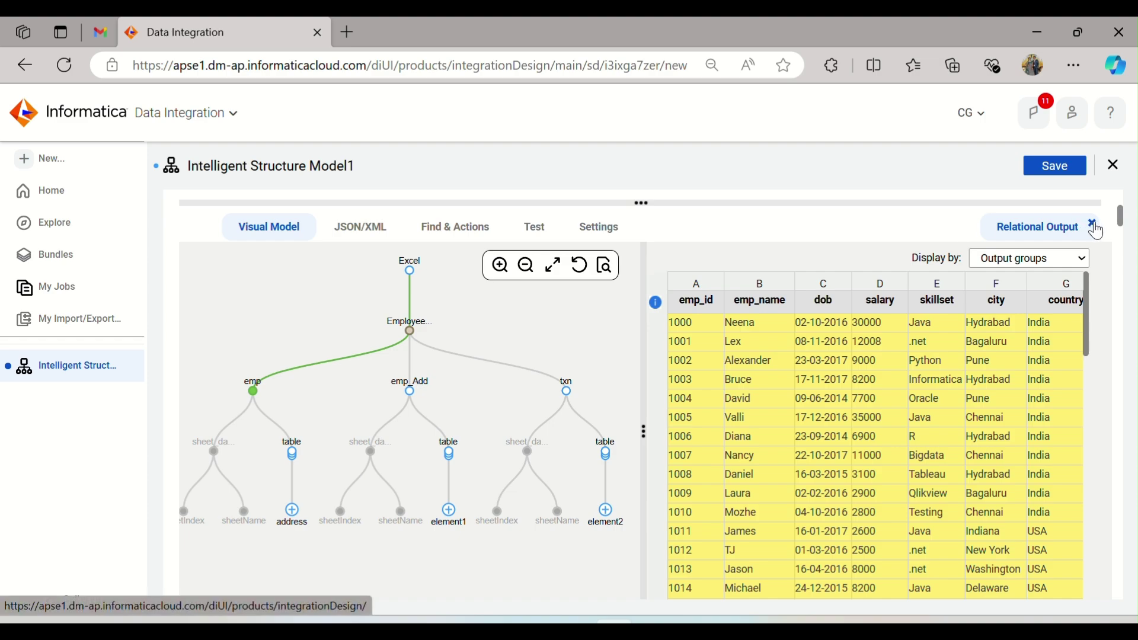
click(1094, 226)
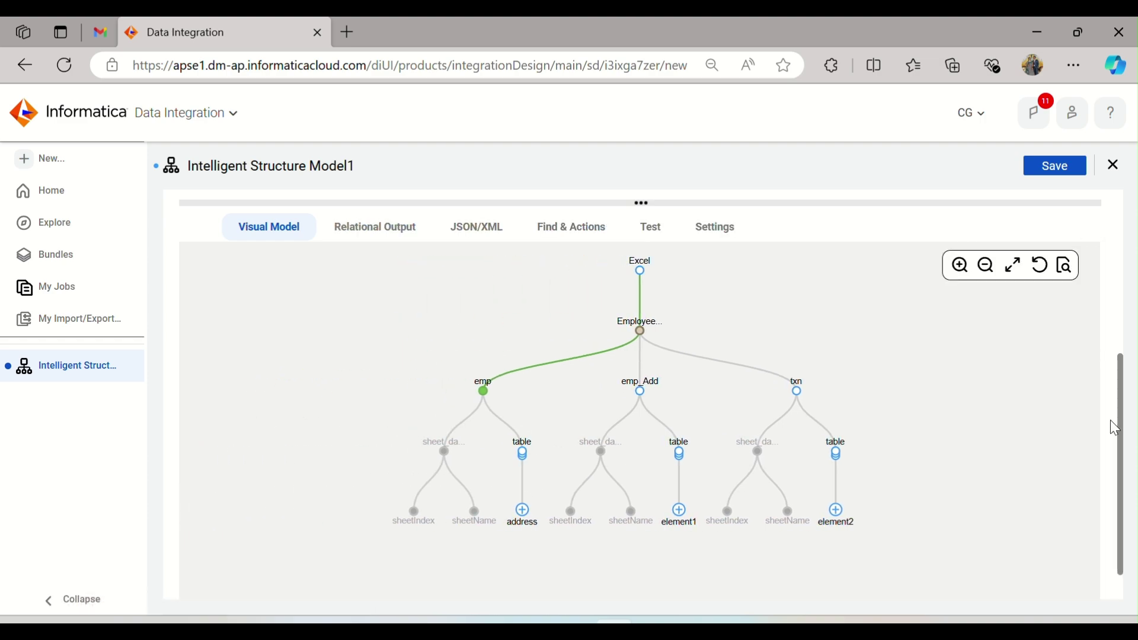
Review the model's XML output from the employee records through to the transaction elements and back to the beginning
drag(1128, 424, 1128, 411)
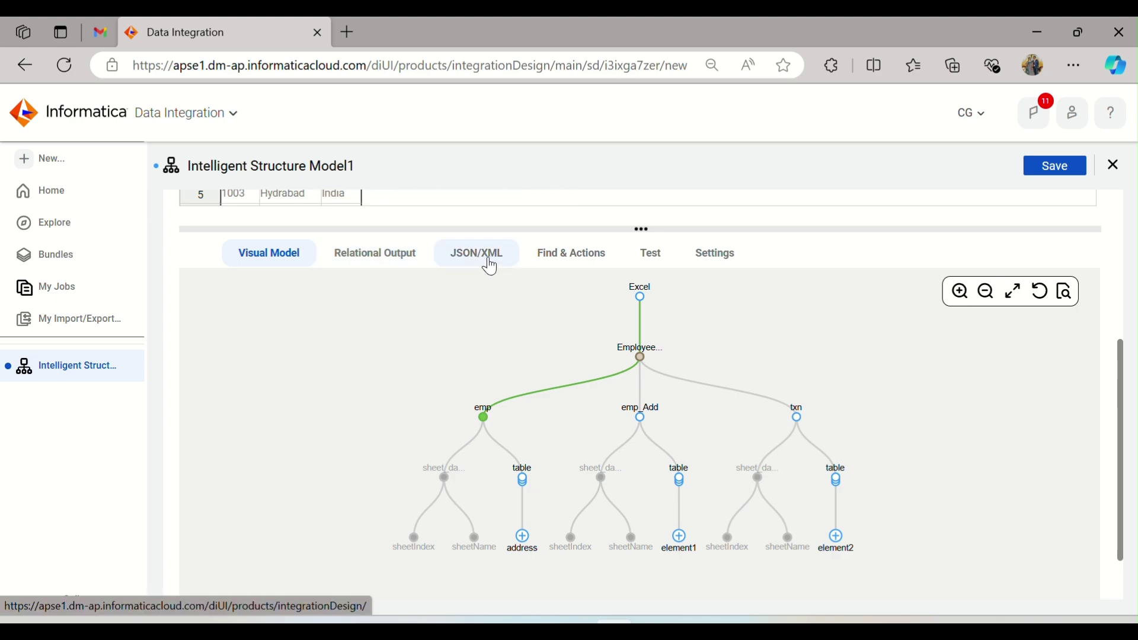
click(490, 261)
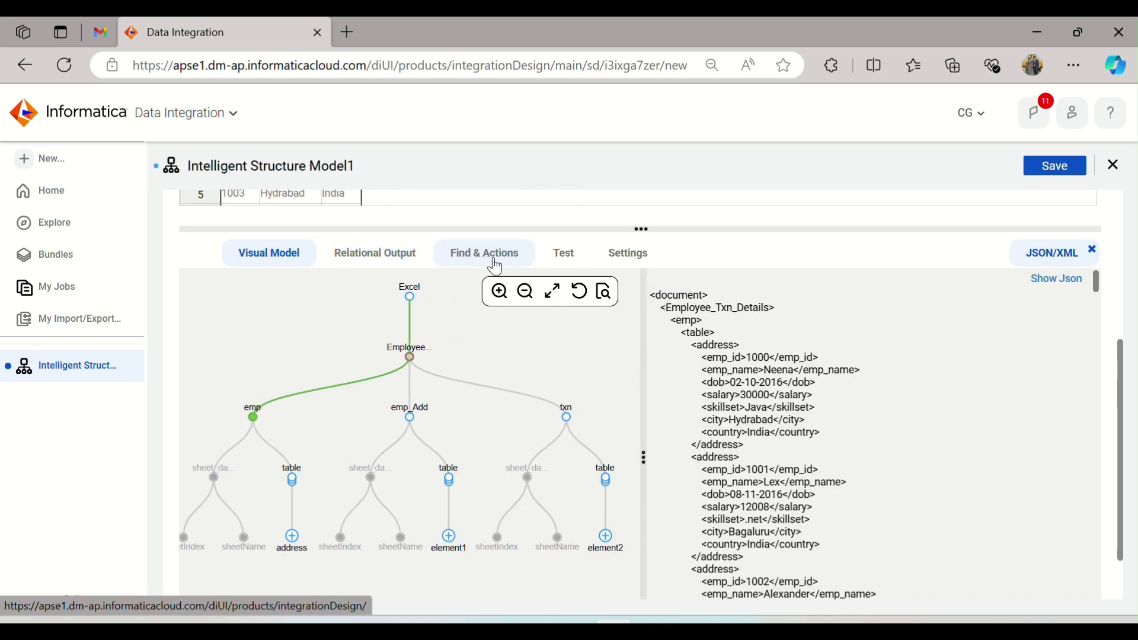
scroll(821, 344, down, 9)
scroll(823, 372, down, 15)
scroll(823, 376, down, 20)
scroll(822, 375, down, 5)
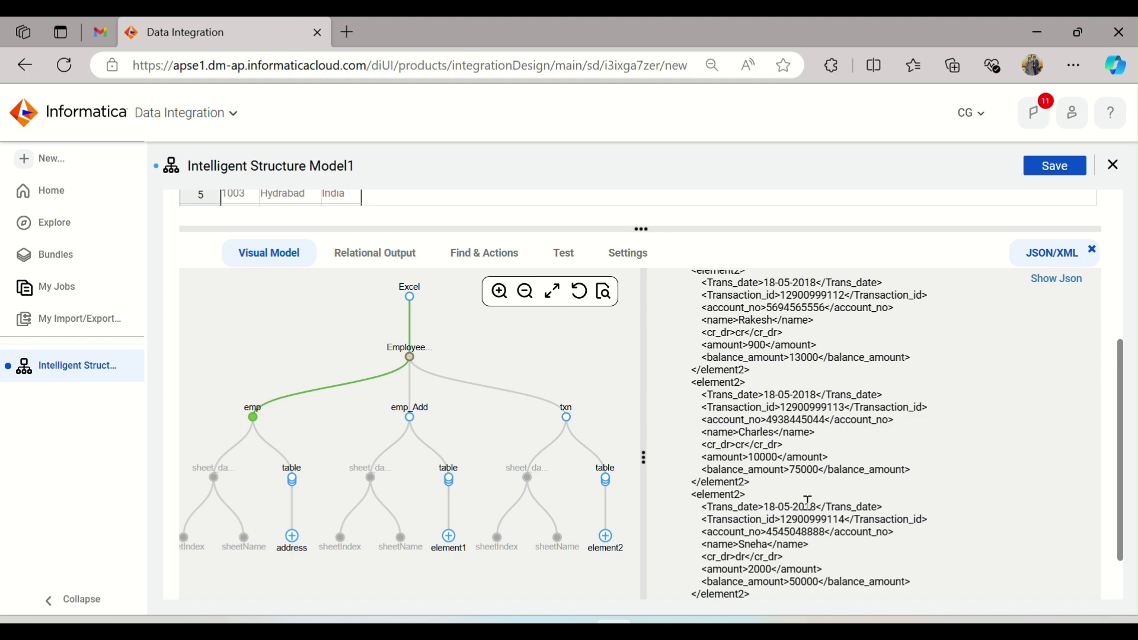
scroll(809, 502, up, 15)
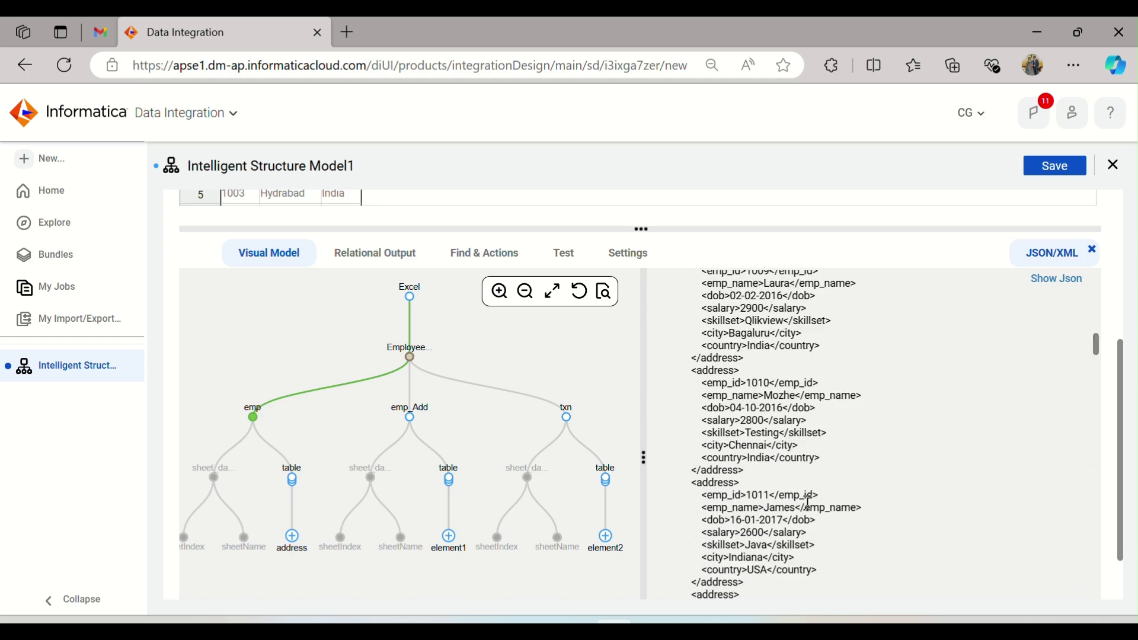
scroll(849, 501, up, 10)
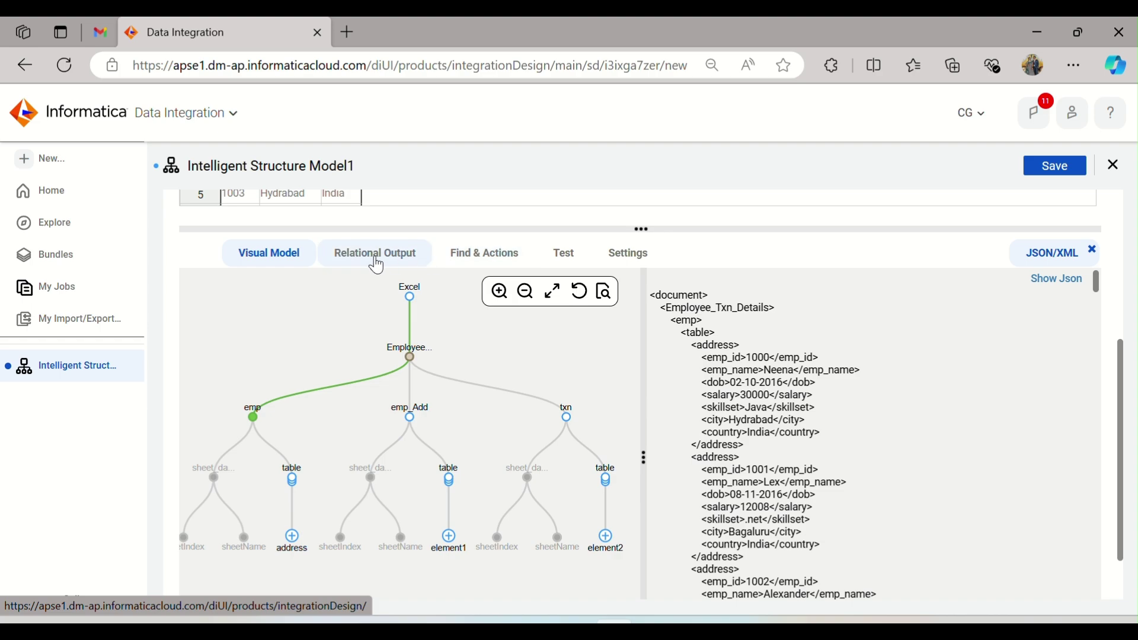
Look at the find and test options, choose XML as the test output format, and open then cancel the input file selection
click(472, 261)
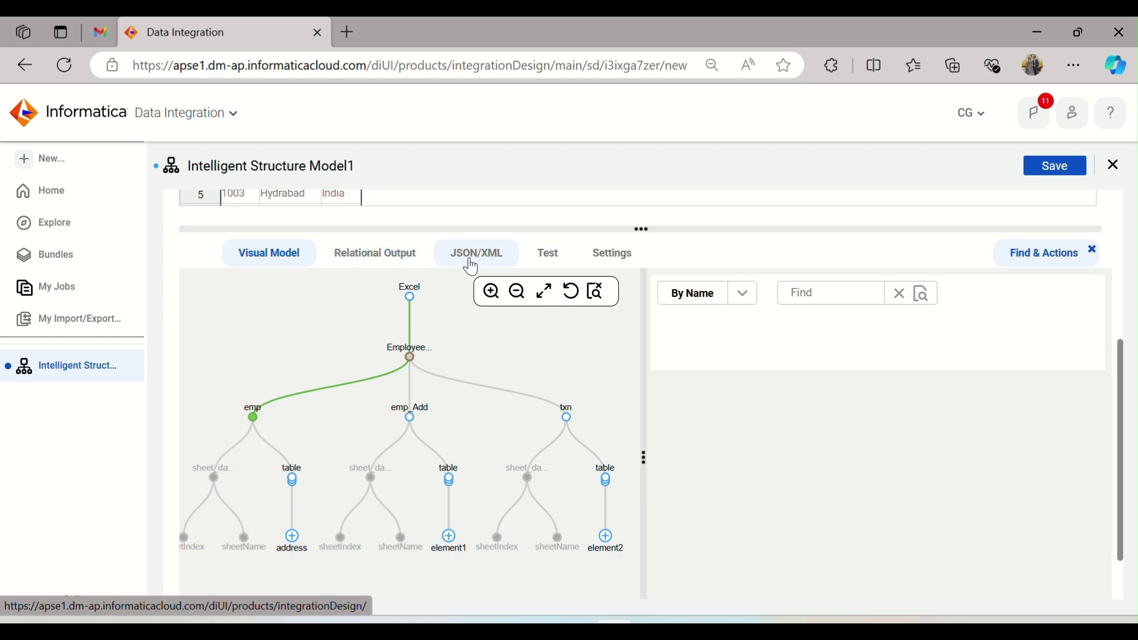
click(554, 258)
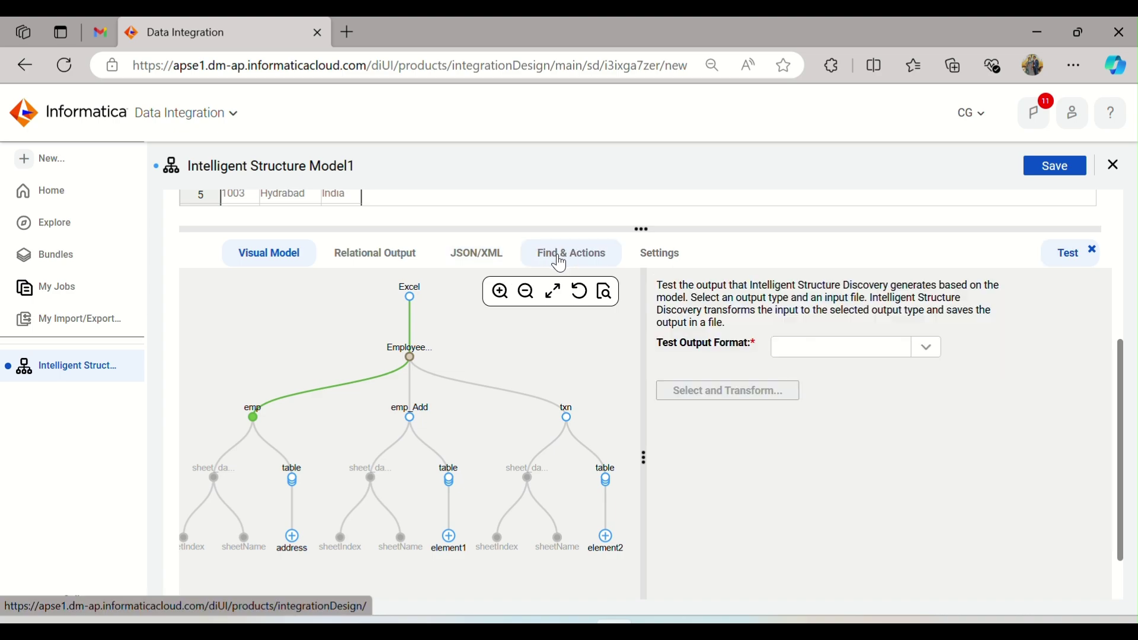
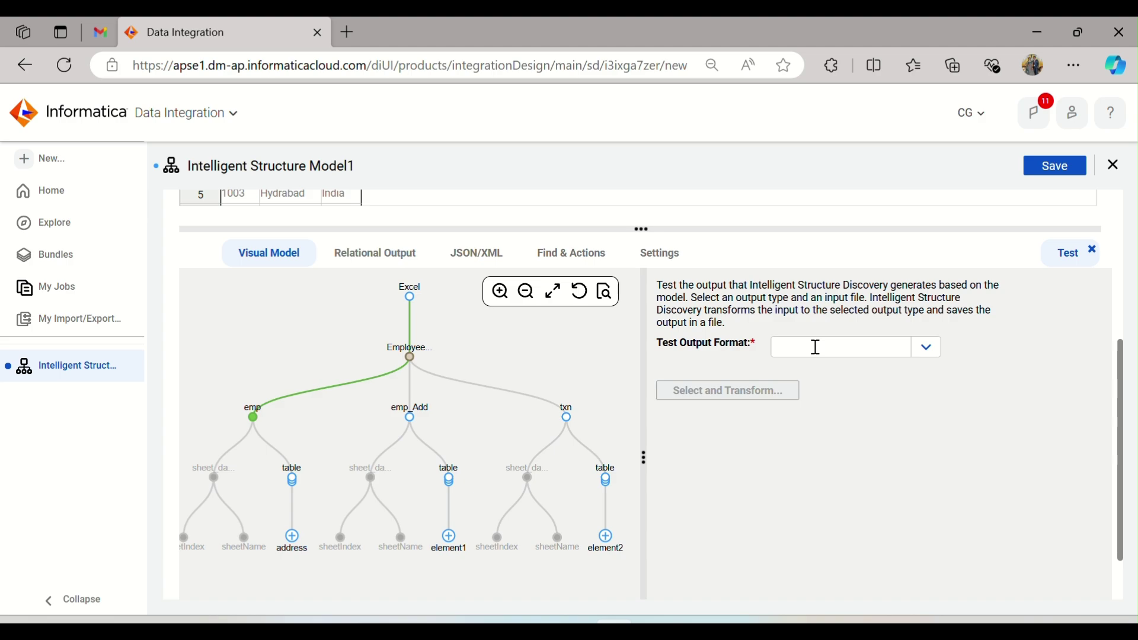
click(928, 352)
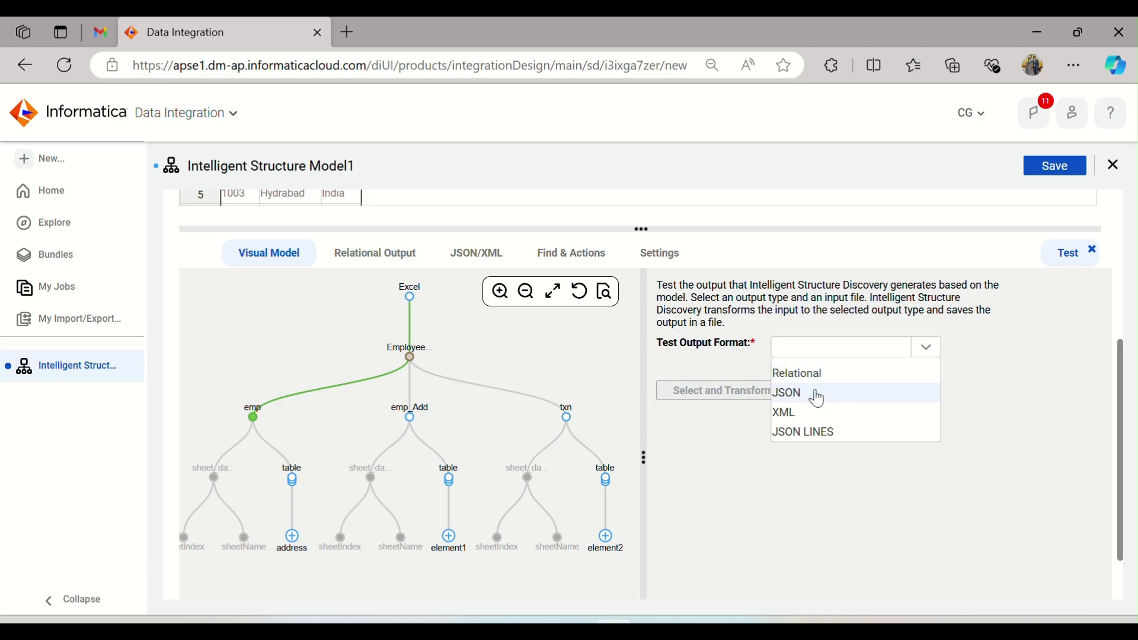
click(821, 413)
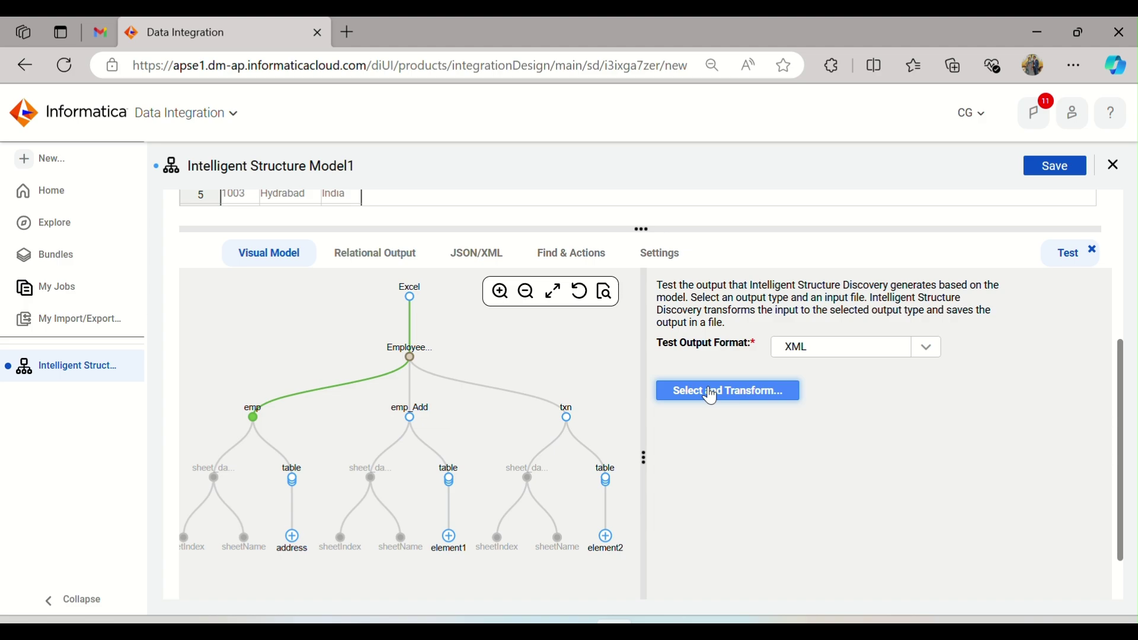
click(711, 393)
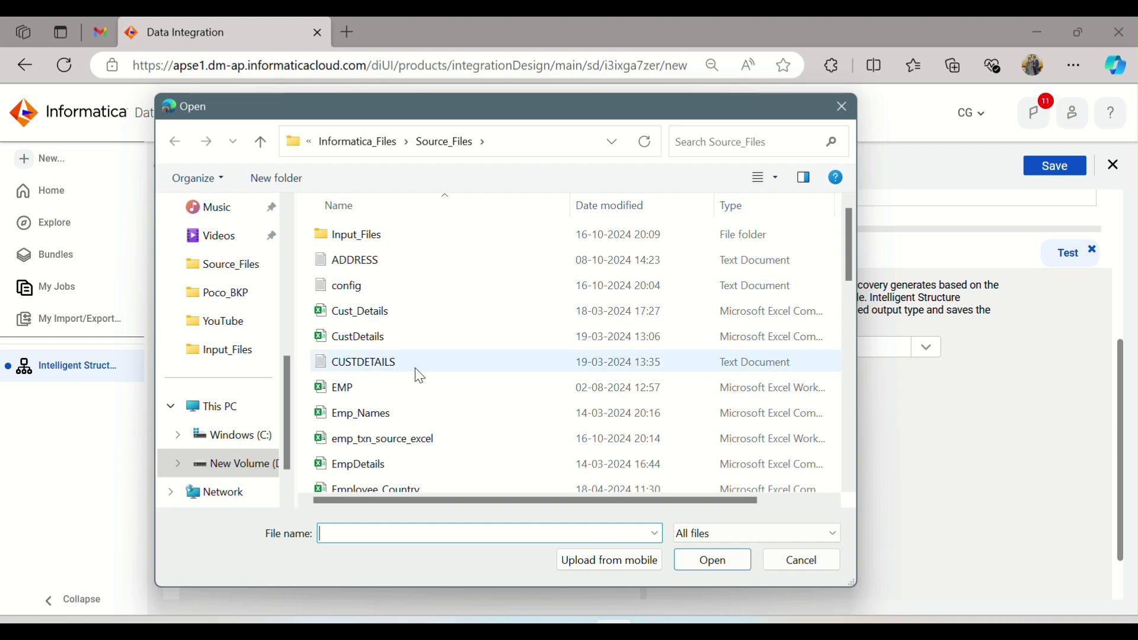
click(827, 560)
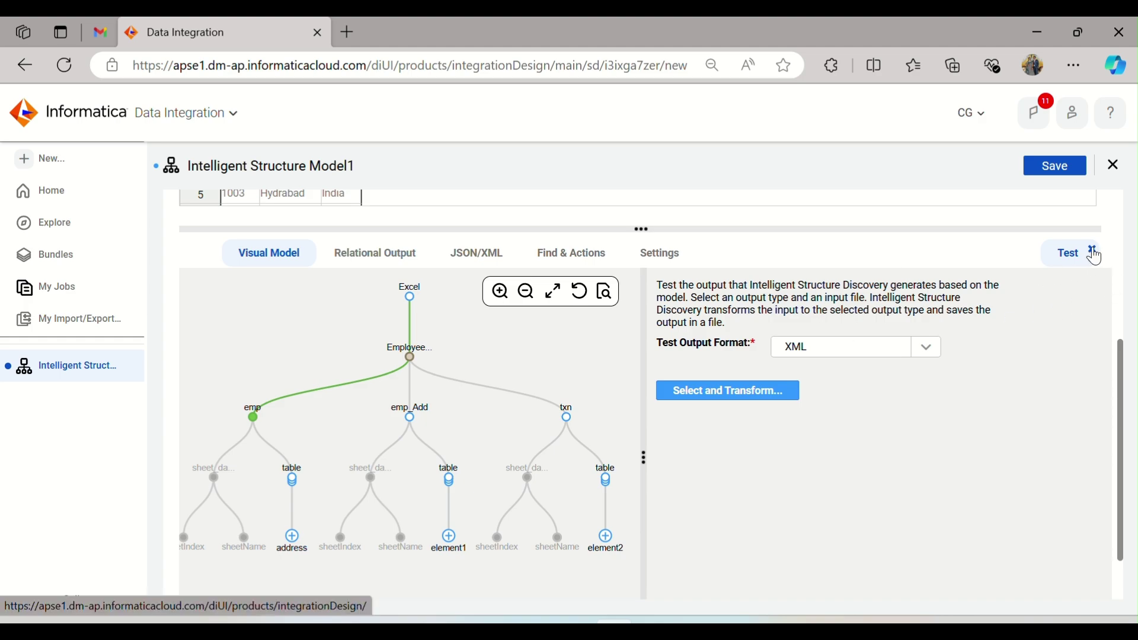
click(1096, 254)
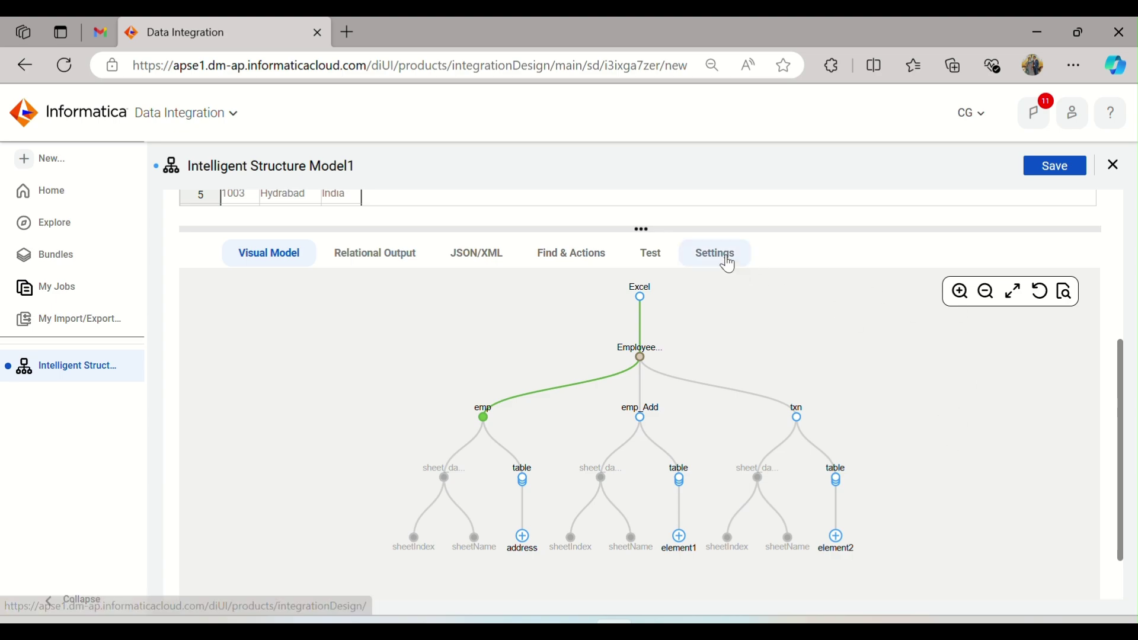
Check the model's output group and XML settings, and reopen the relational output to look through its groups
click(724, 257)
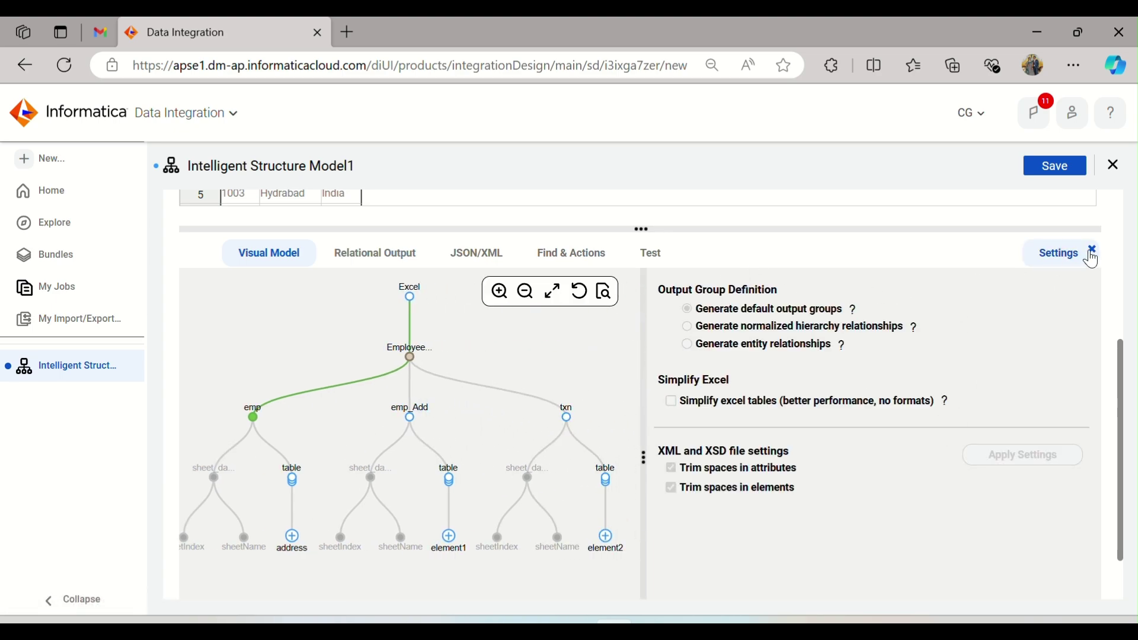
click(1092, 252)
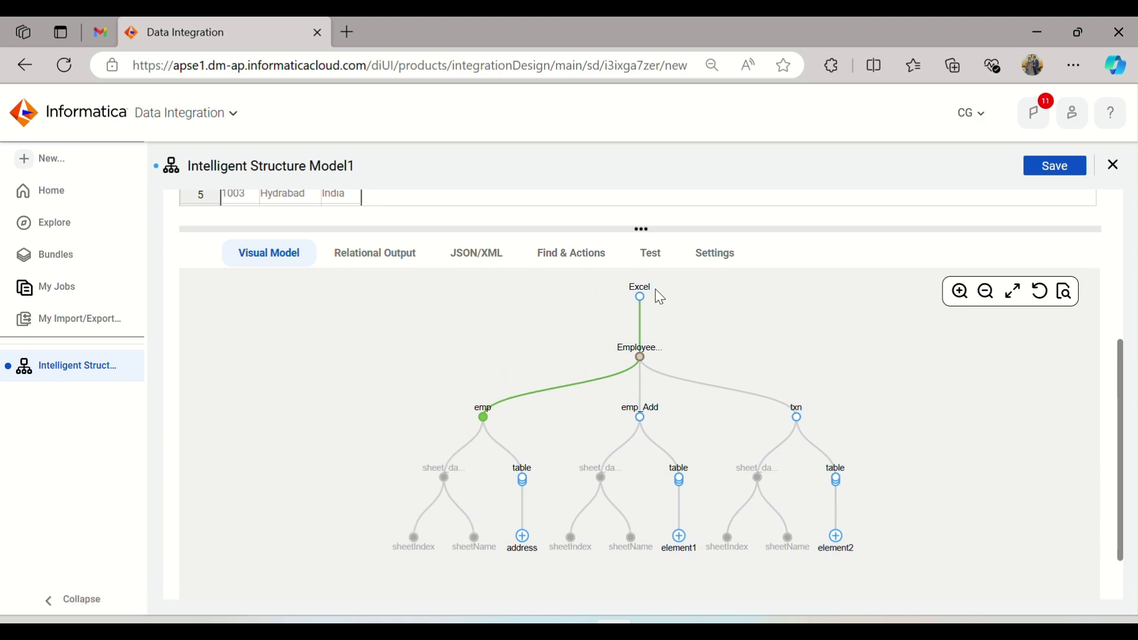
click(396, 260)
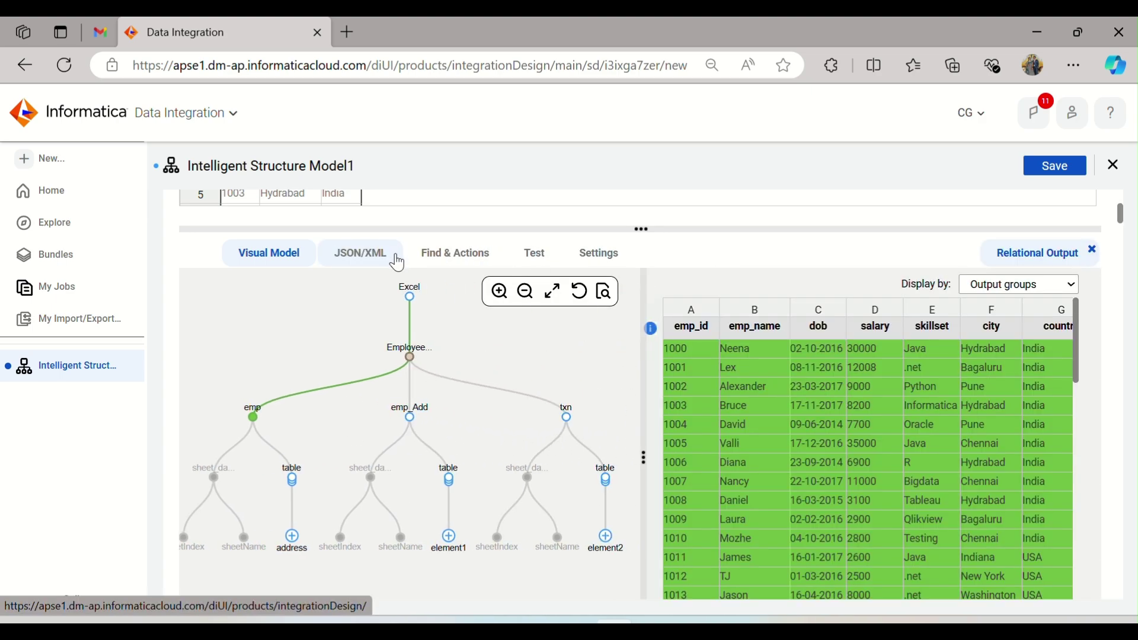
scroll(768, 428, down, 10)
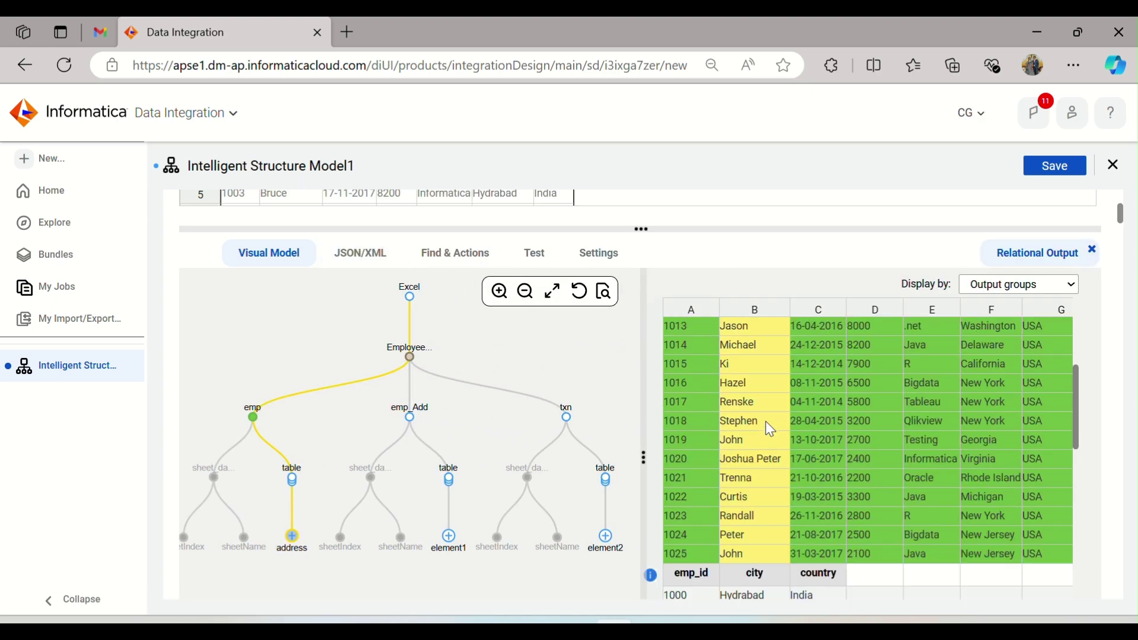
scroll(769, 428, down, 3)
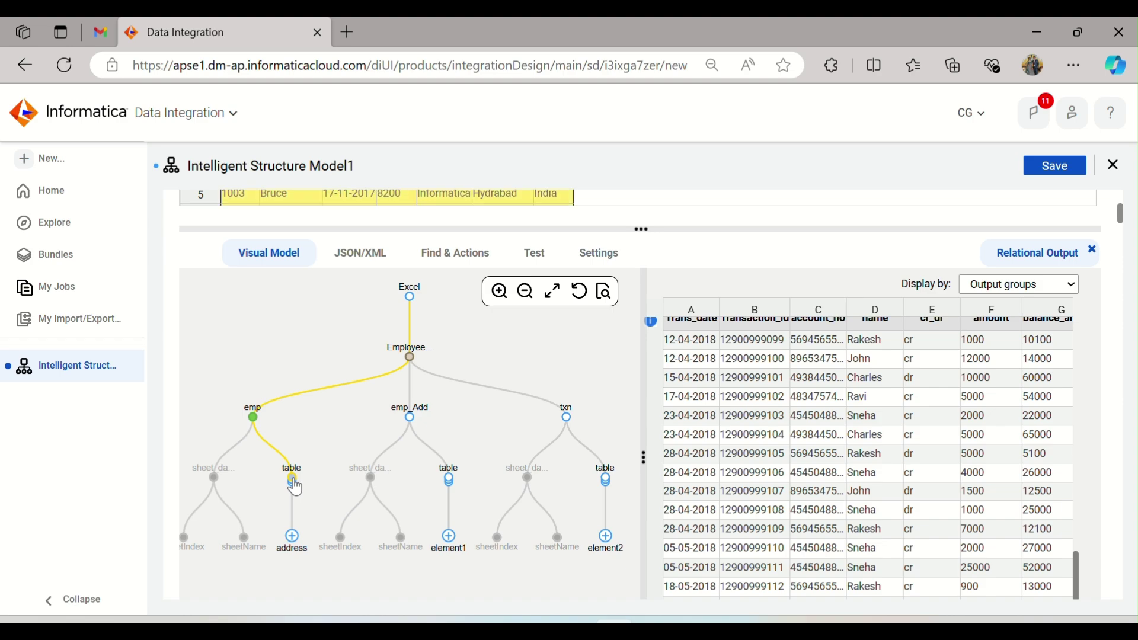
Expand the address node beneath the emp sheet's table in the visual model and select its emp_id field
click(292, 480)
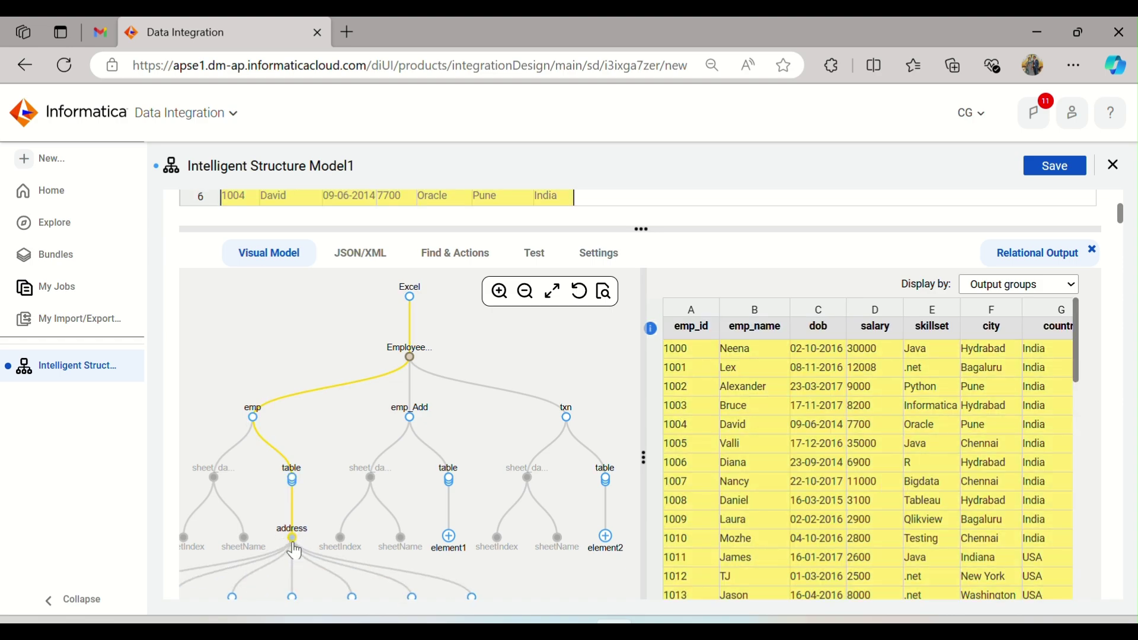
click(294, 549)
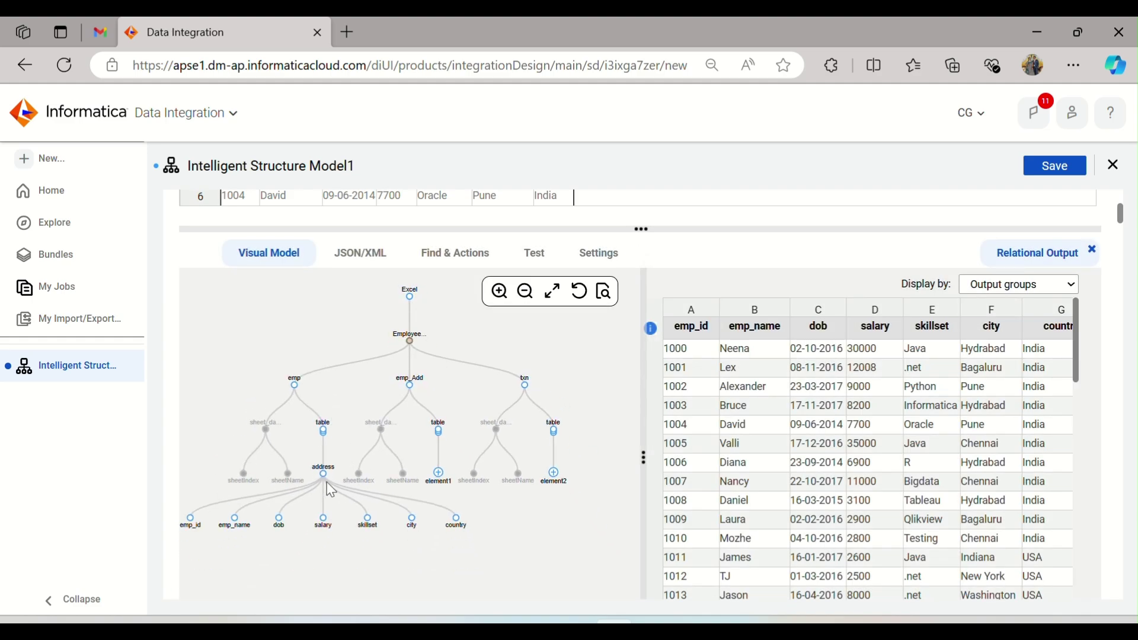
click(191, 532)
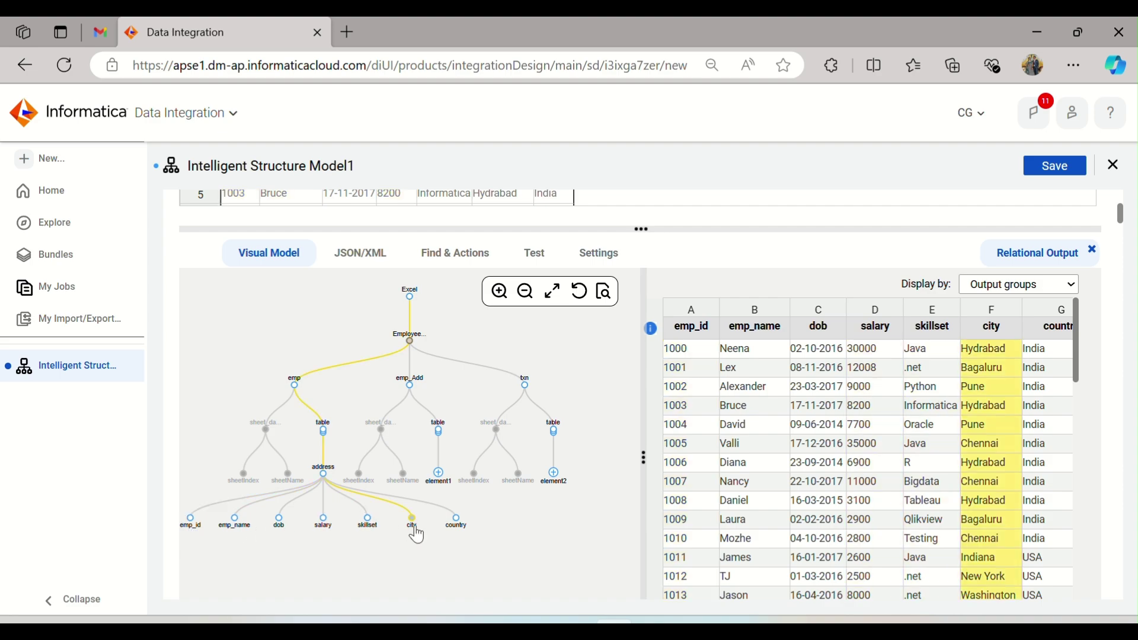
click(192, 528)
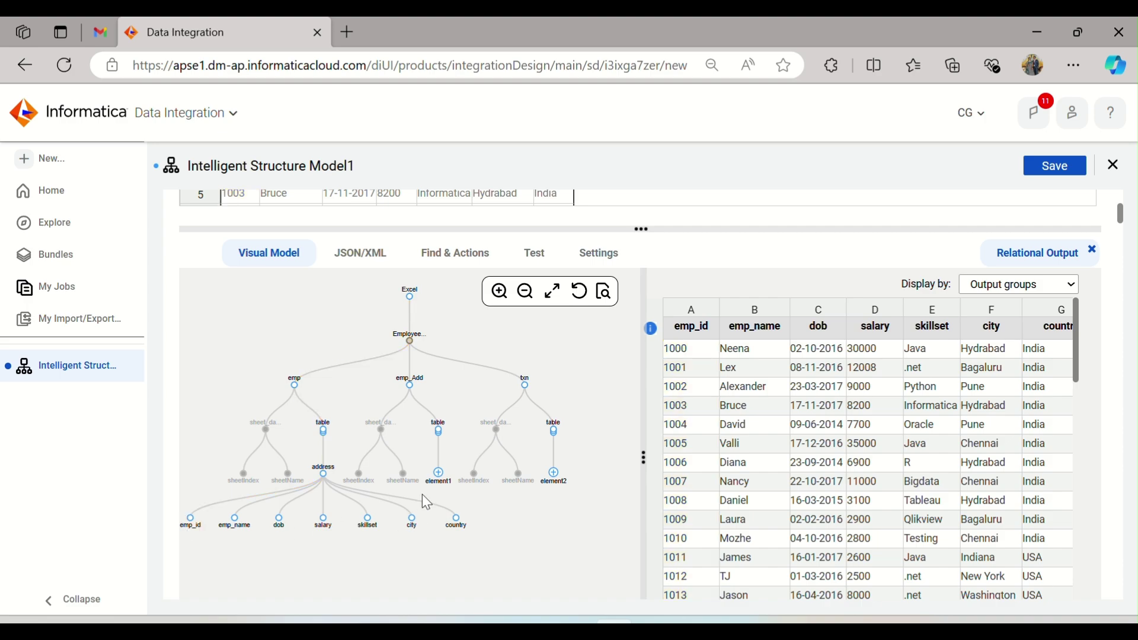
Inspect the element type, precision and data sample of the address node, and close its data dialog
double_click(325, 478)
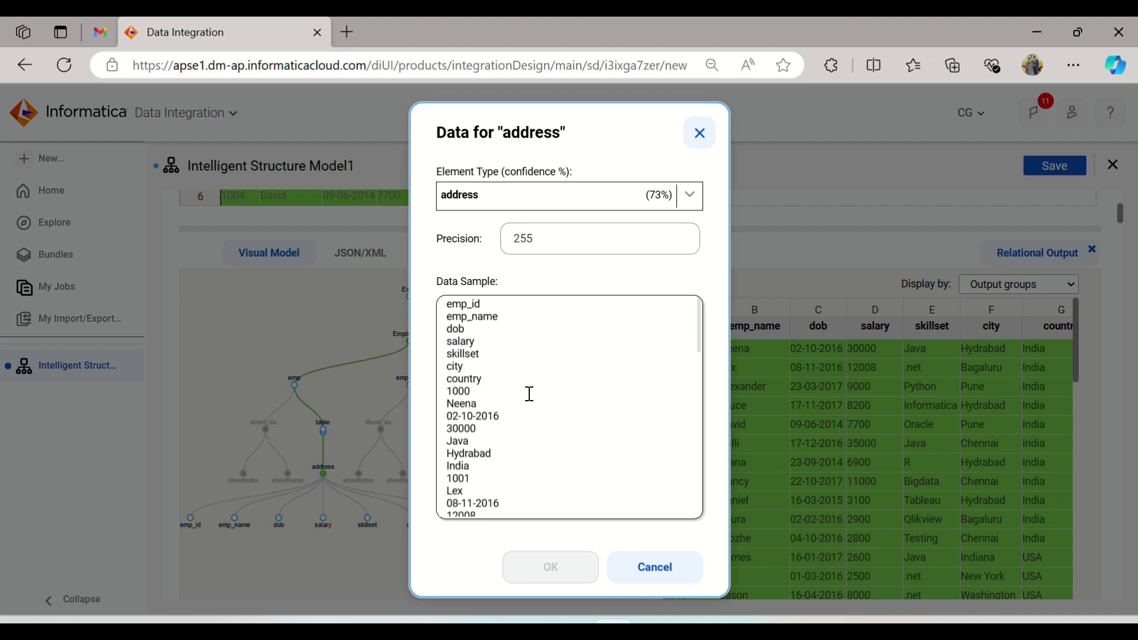
scroll(533, 338, down, 10)
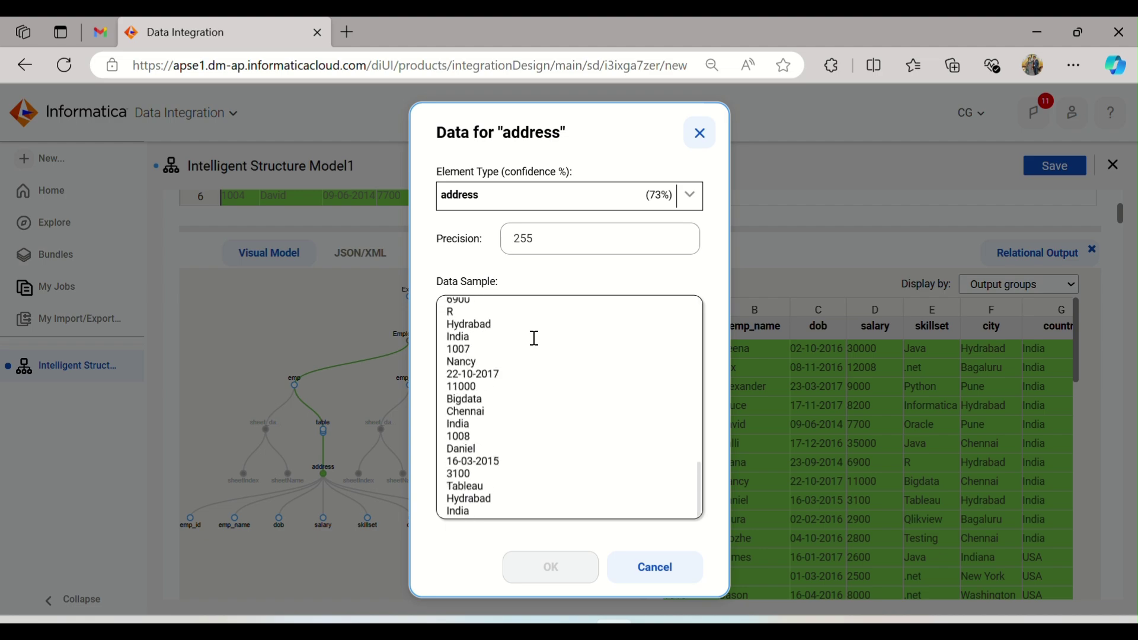
scroll(535, 338, up, 10)
click(699, 133)
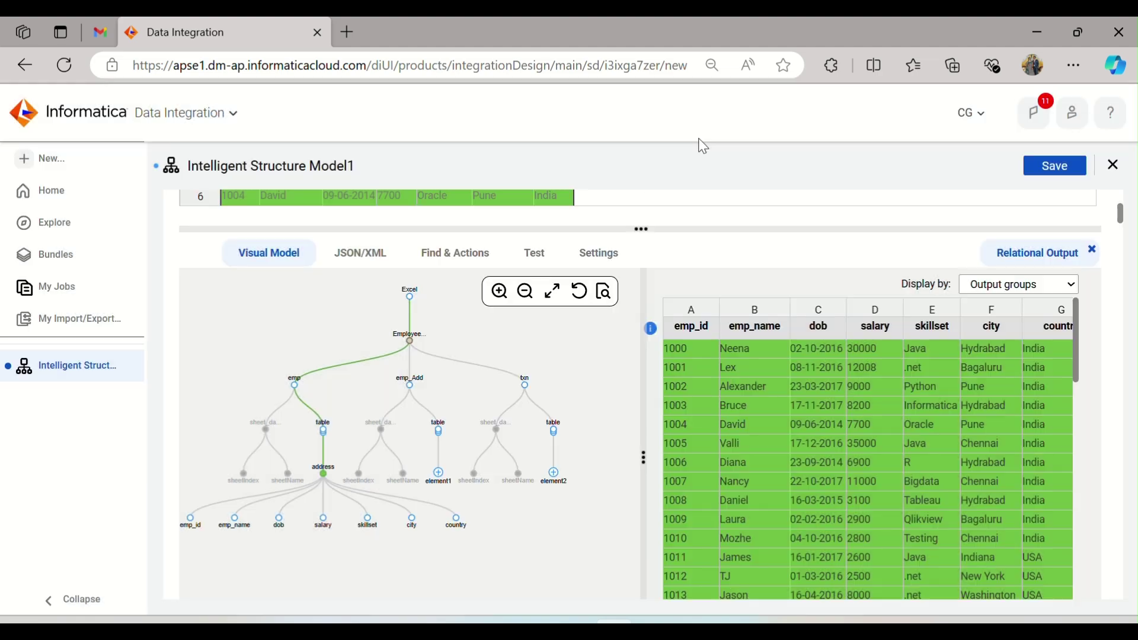
Display the emp_Add sheet in the preview of the sample file emp_txn_source_excel.xlsx
scroll(672, 267, up, 5)
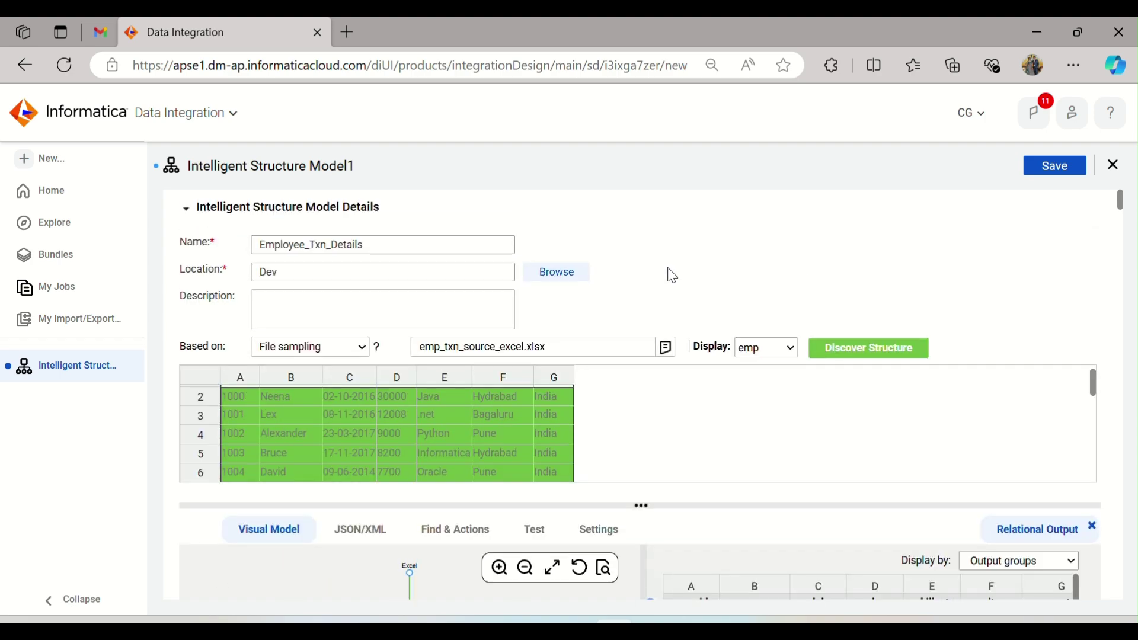
scroll(670, 273, down, 5)
scroll(673, 275, up, 5)
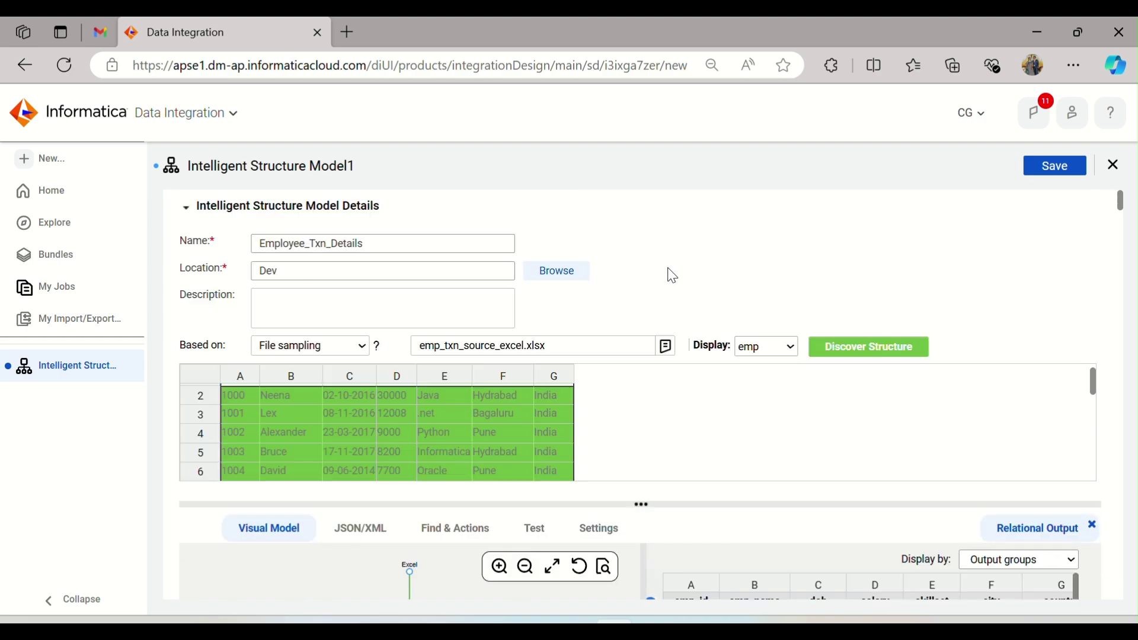
scroll(672, 276, down, 5)
scroll(664, 276, up, 5)
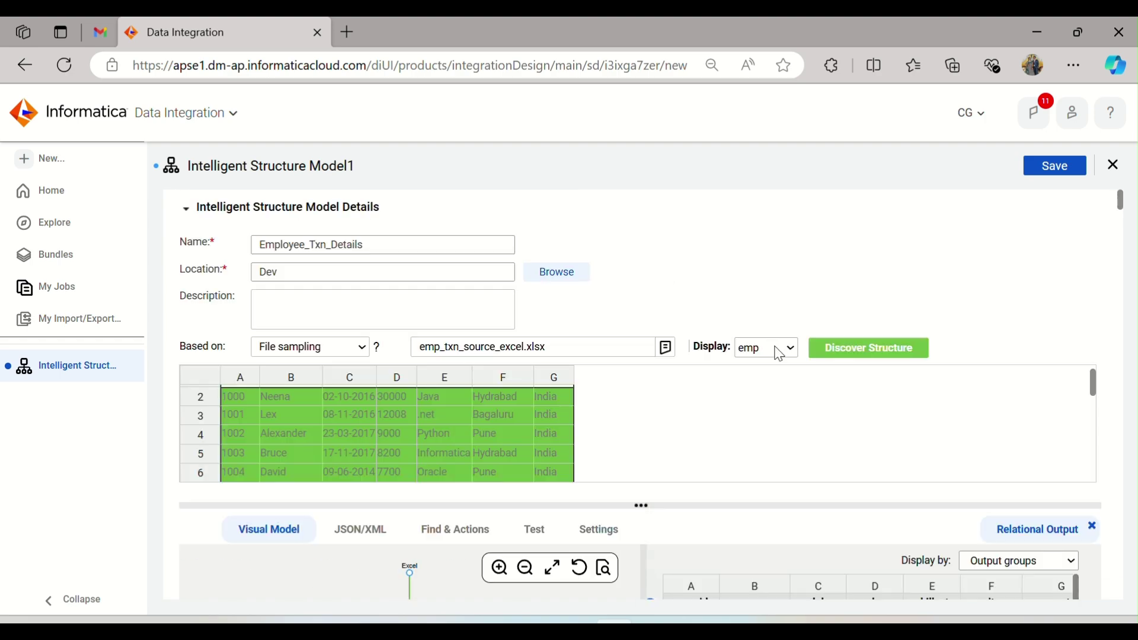
click(780, 354)
click(769, 393)
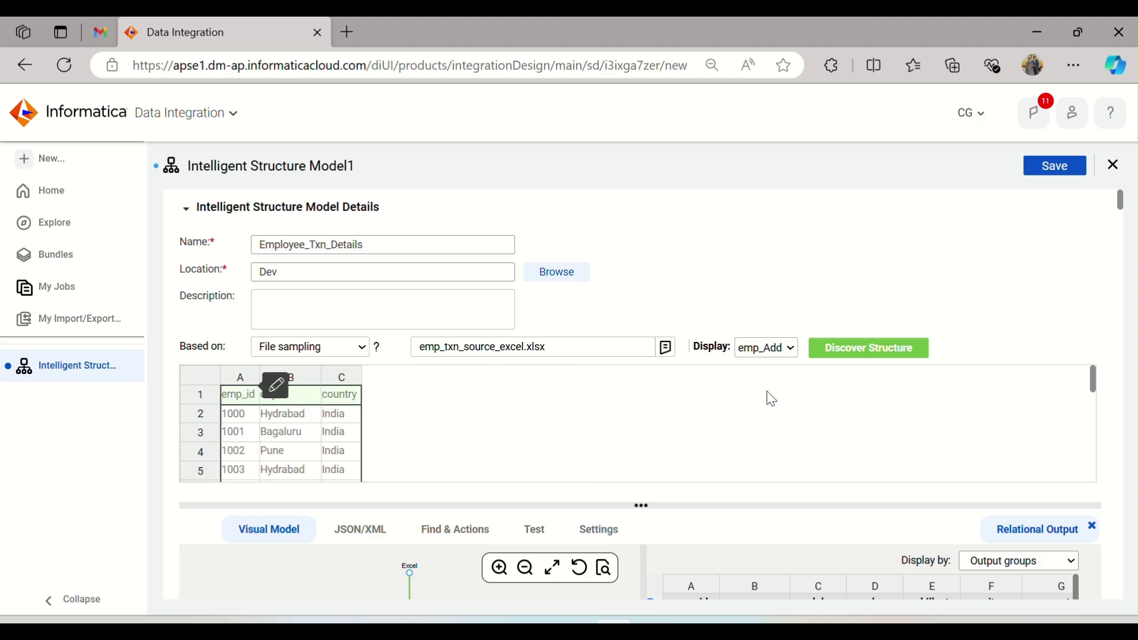
scroll(747, 426, down, 5)
scroll(536, 452, up, 2)
scroll(537, 452, up, 4)
scroll(646, 473, down, 5)
scroll(646, 474, up, 5)
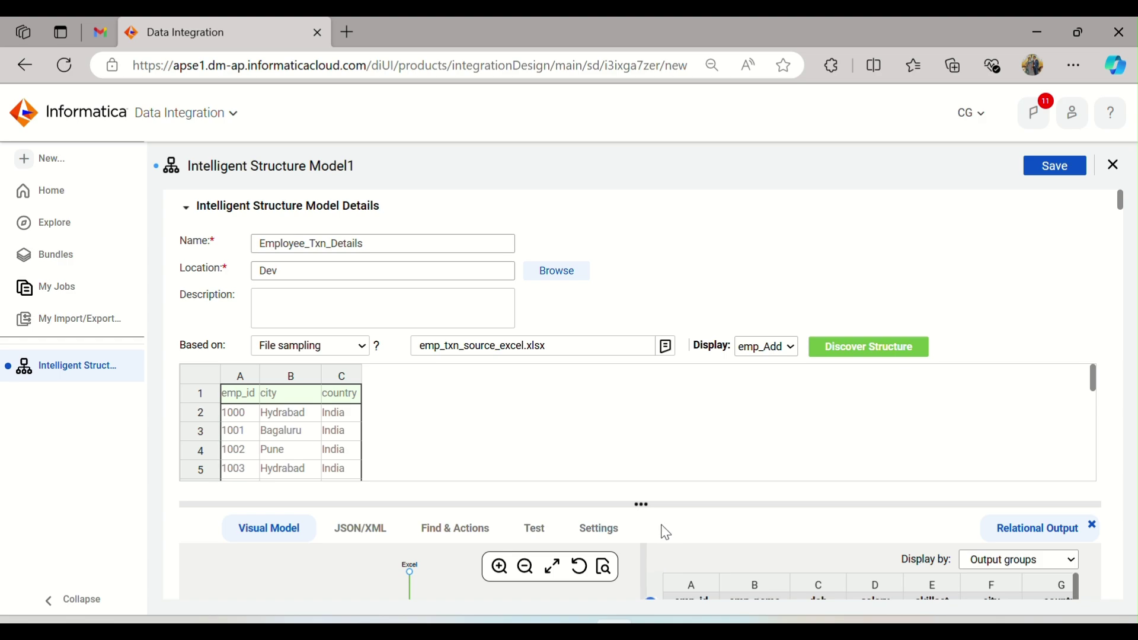
Save the Employee_Txn_Details intelligent structure model in the Dev location and close it
scroll(639, 498, down, 9)
scroll(655, 531, up, 8)
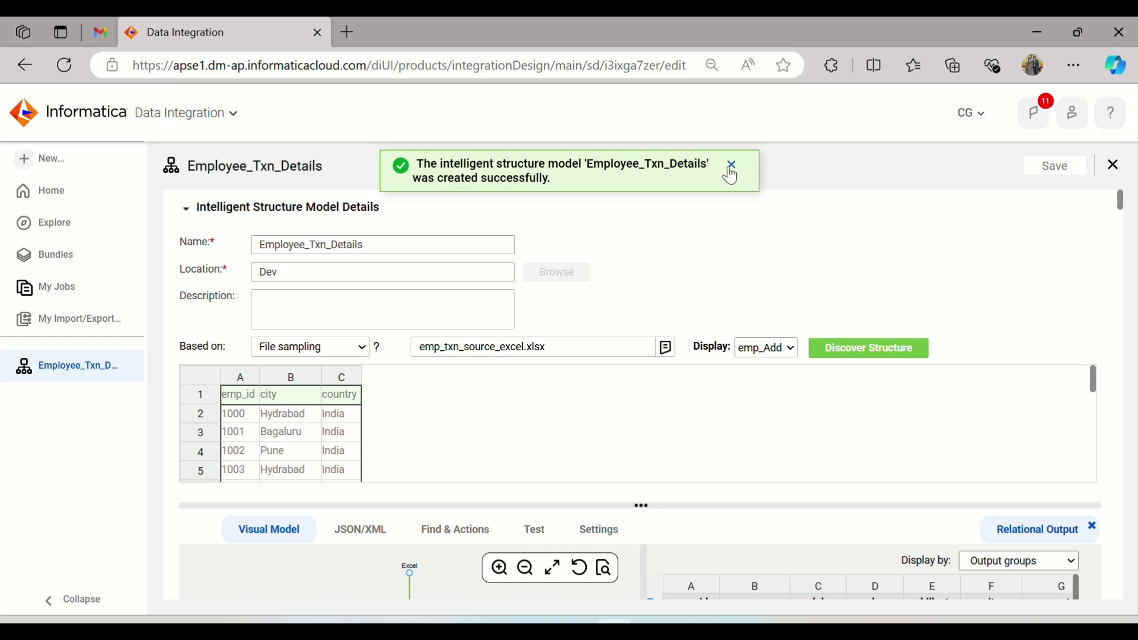
click(732, 166)
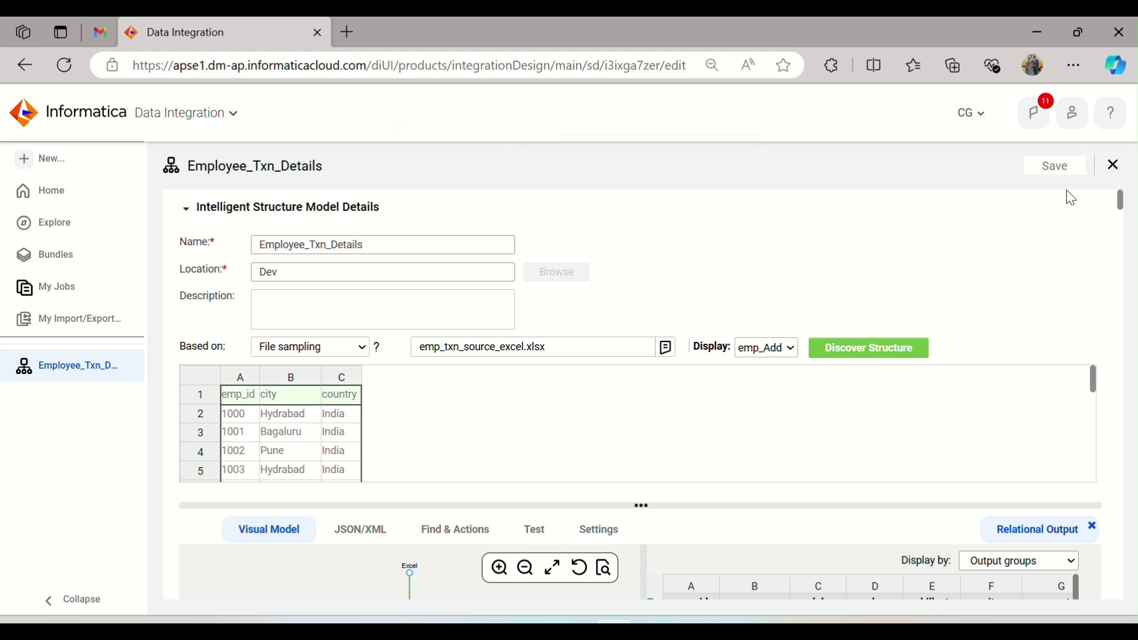
click(1116, 167)
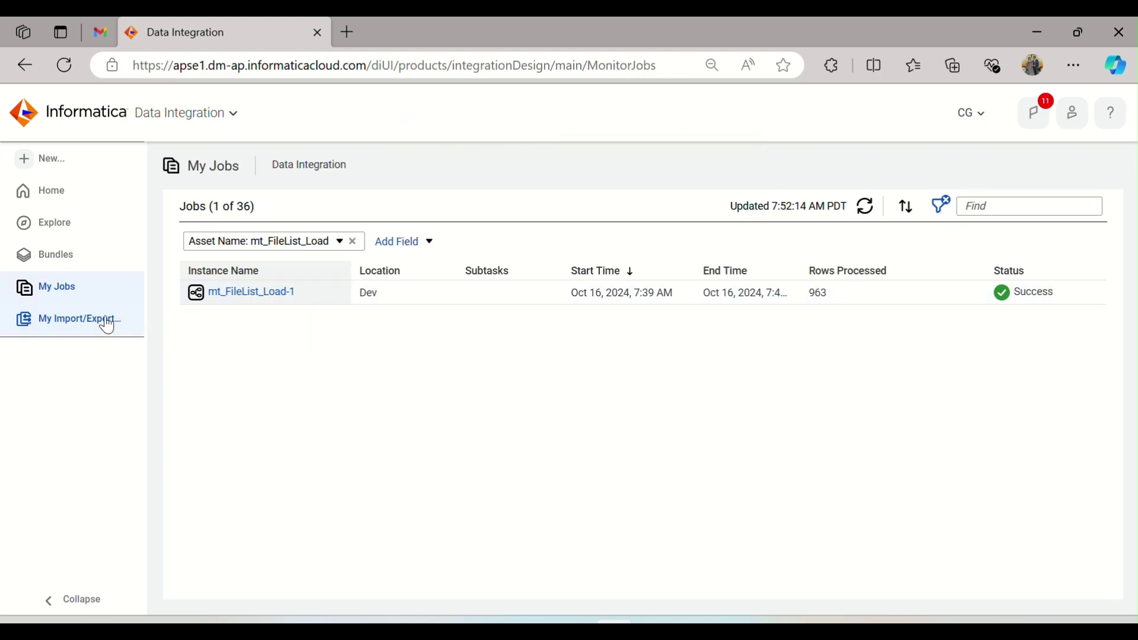
Create a new mapping and name it m_ISM_EmployeeData
click(60, 164)
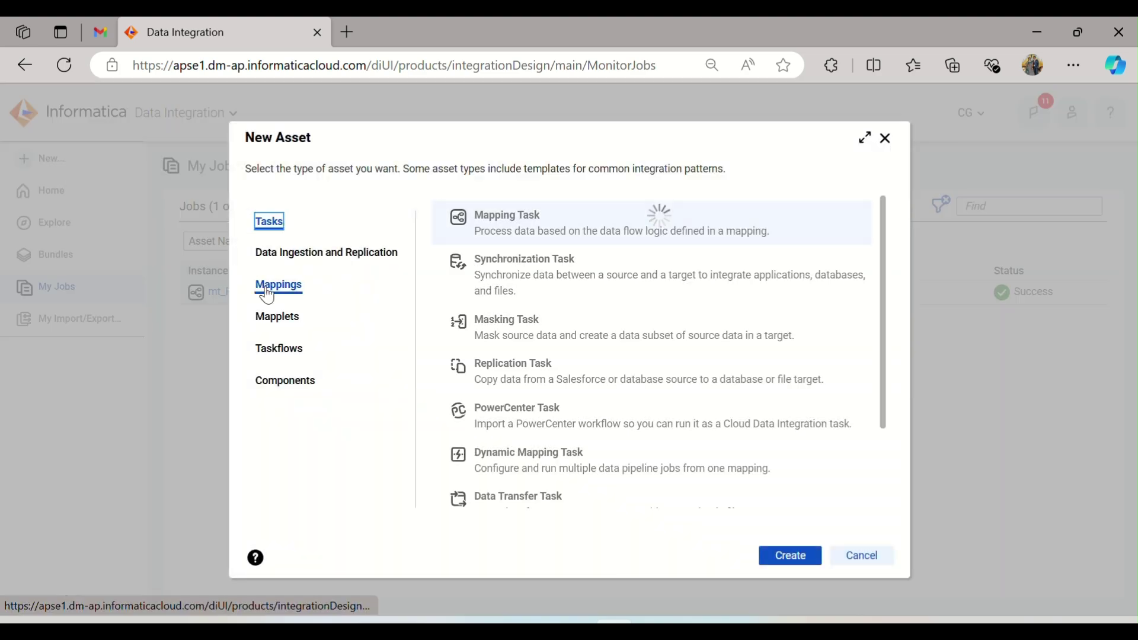
click(279, 286)
click(778, 557)
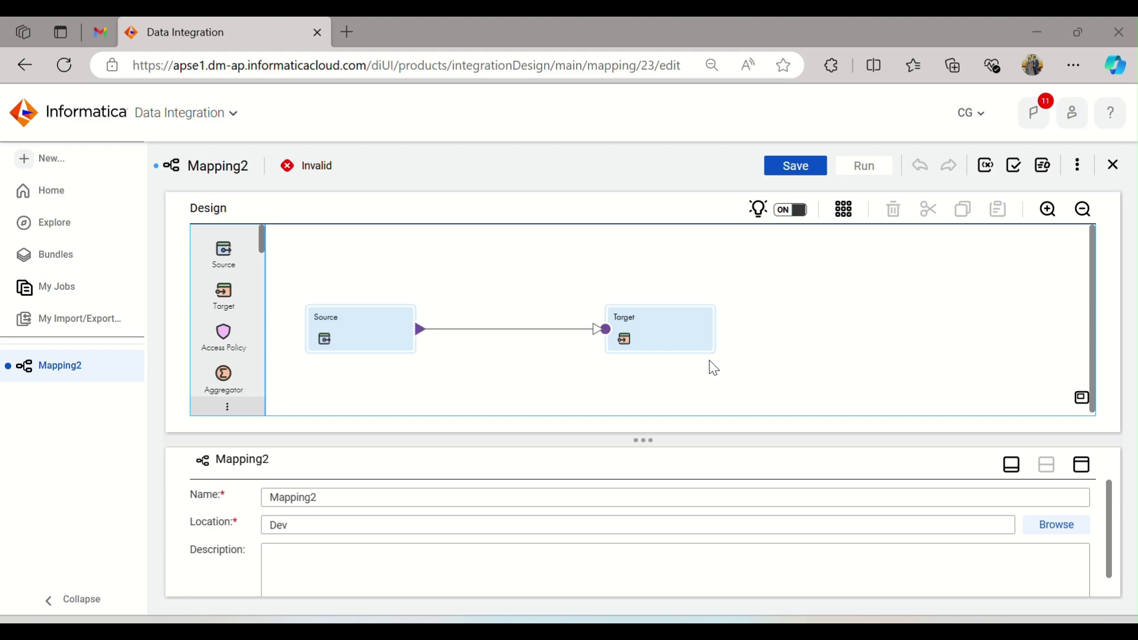
drag(328, 504, 238, 510)
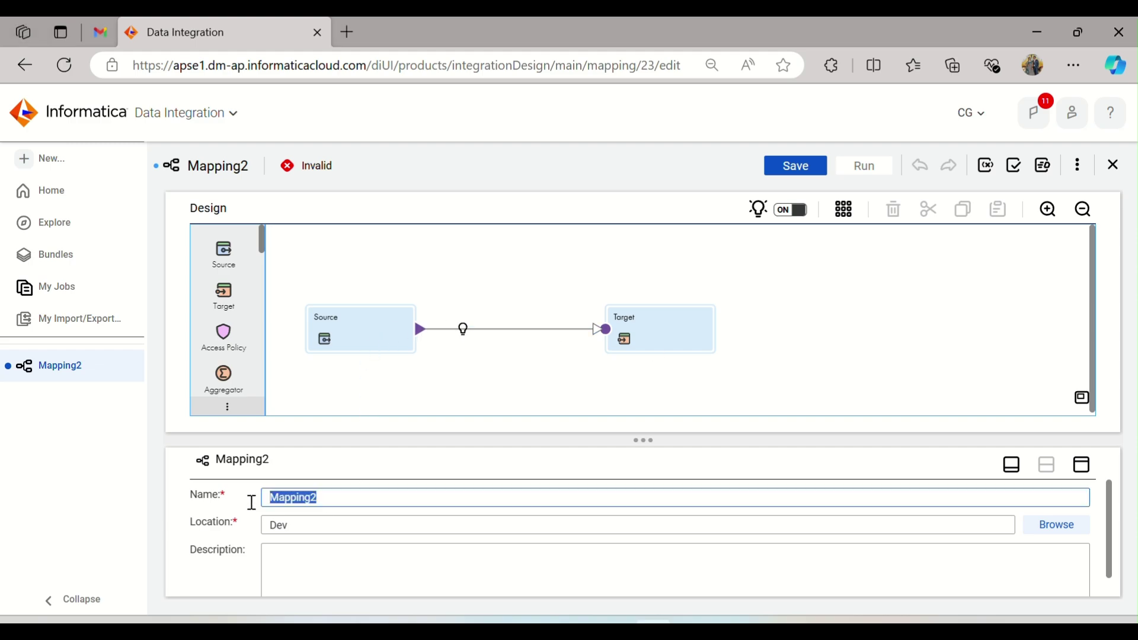
text(m_ISM_EmployeeData)
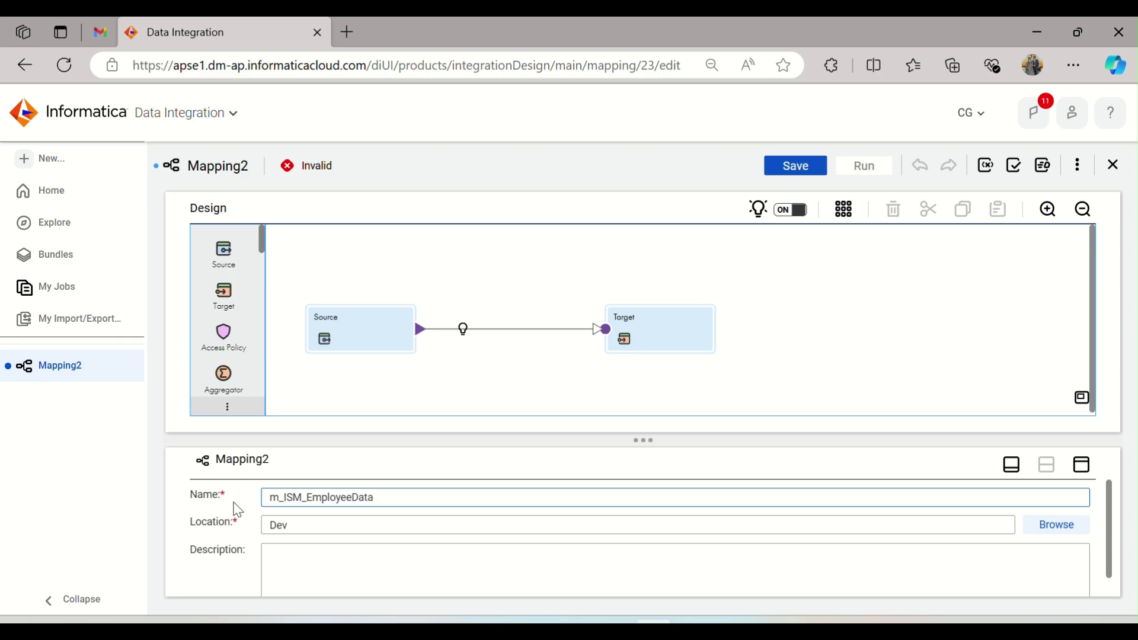
Set the Source transformation's connection to FF_Source (Flat File), keep Single Object as source type, and open the source object selection
click(382, 333)
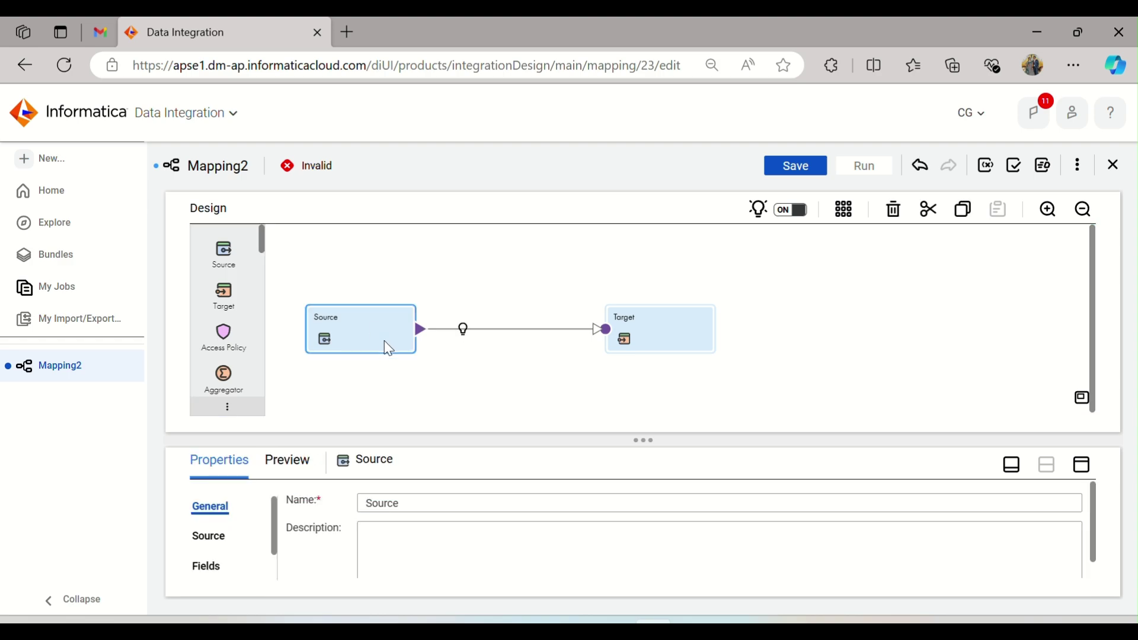
click(1084, 468)
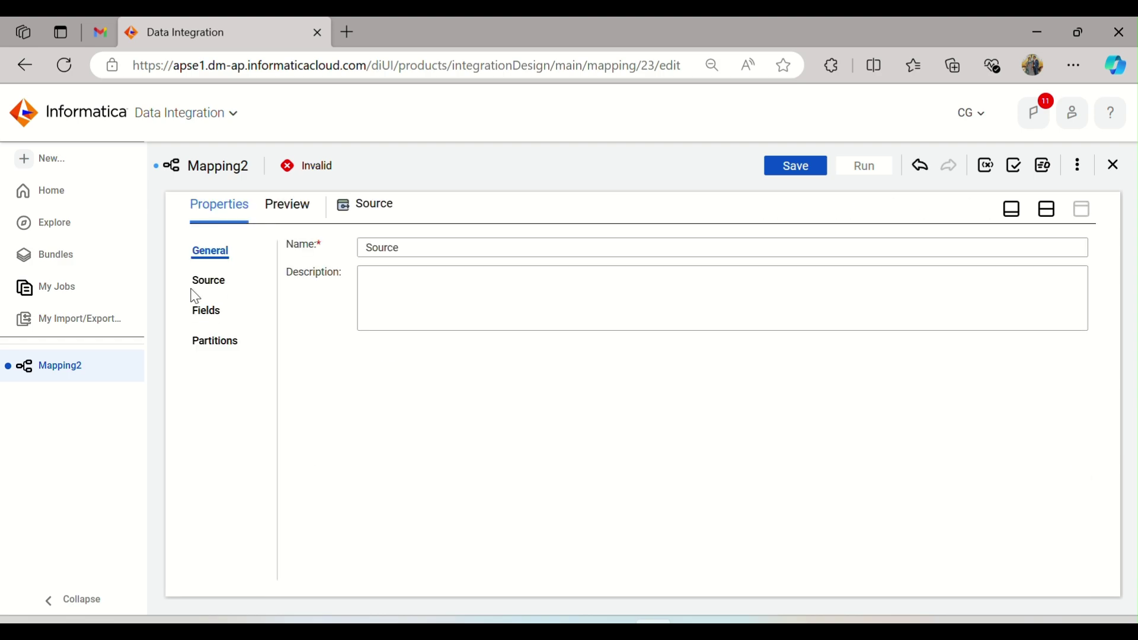
click(210, 288)
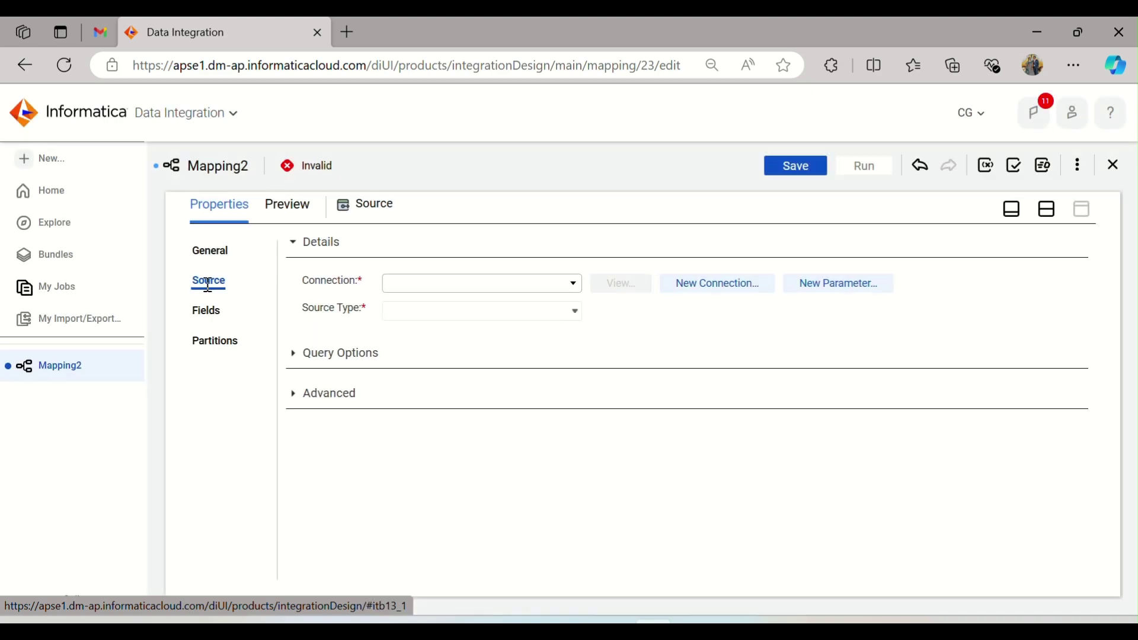
click(444, 292)
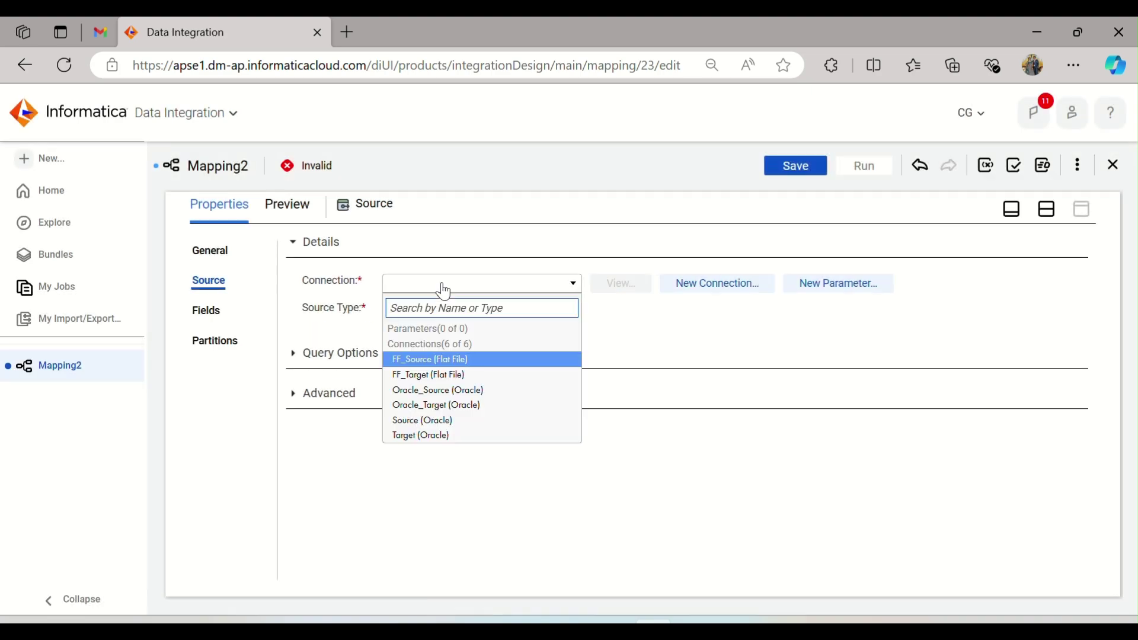
click(448, 361)
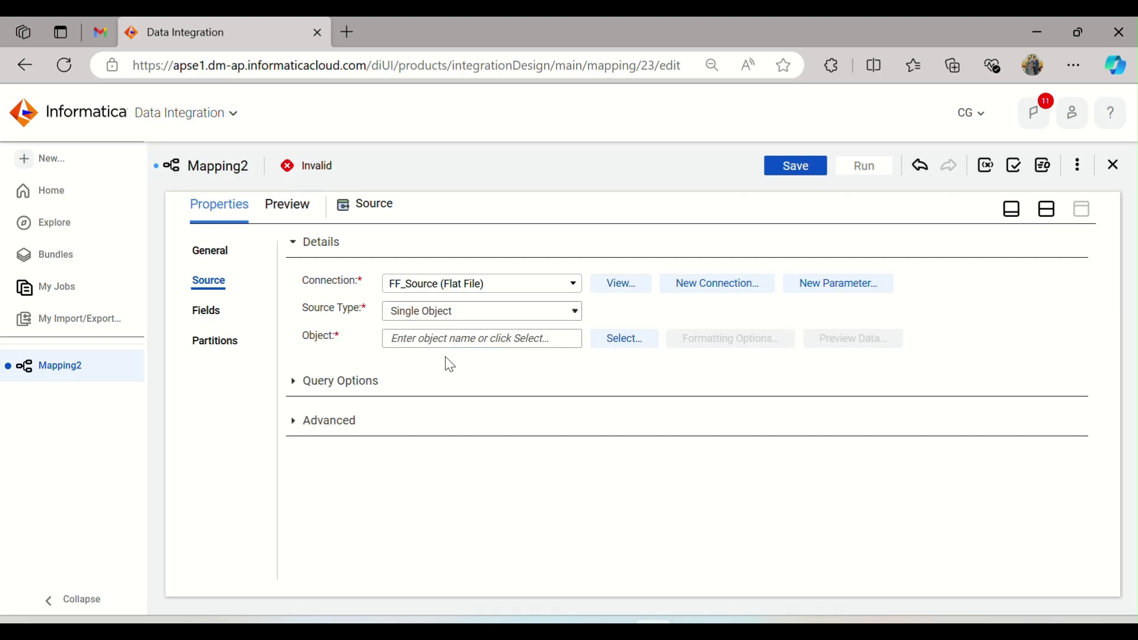
click(487, 319)
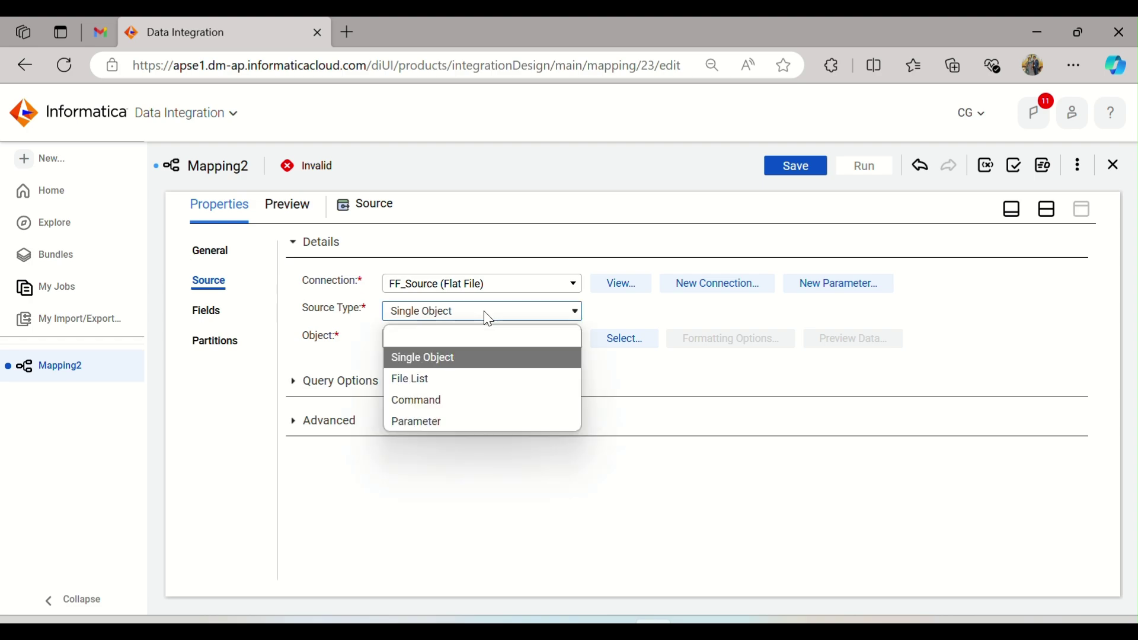
click(489, 320)
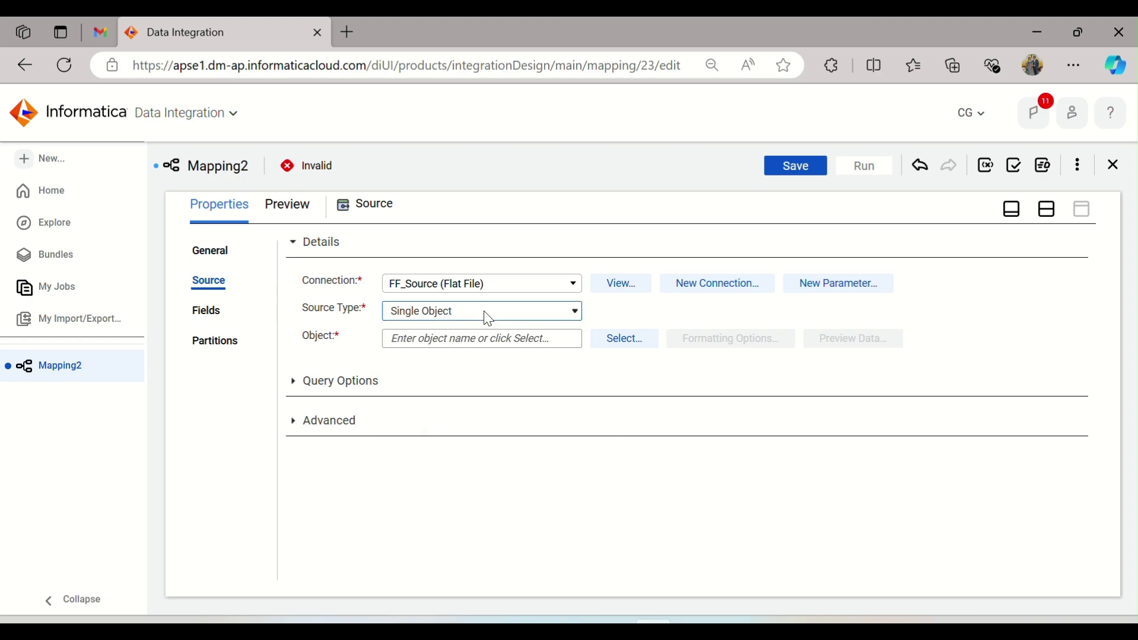
click(613, 336)
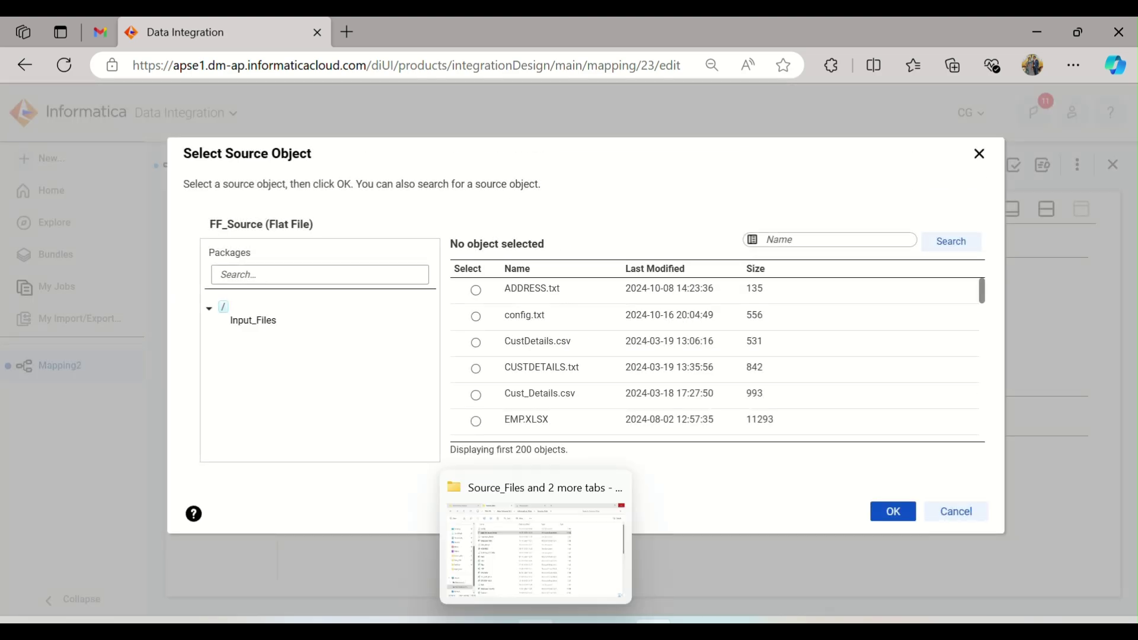
Switch to the Source_Files folder in File Explorer and examine the Excel file path stored in input.txt, closing the file when done
click(537, 622)
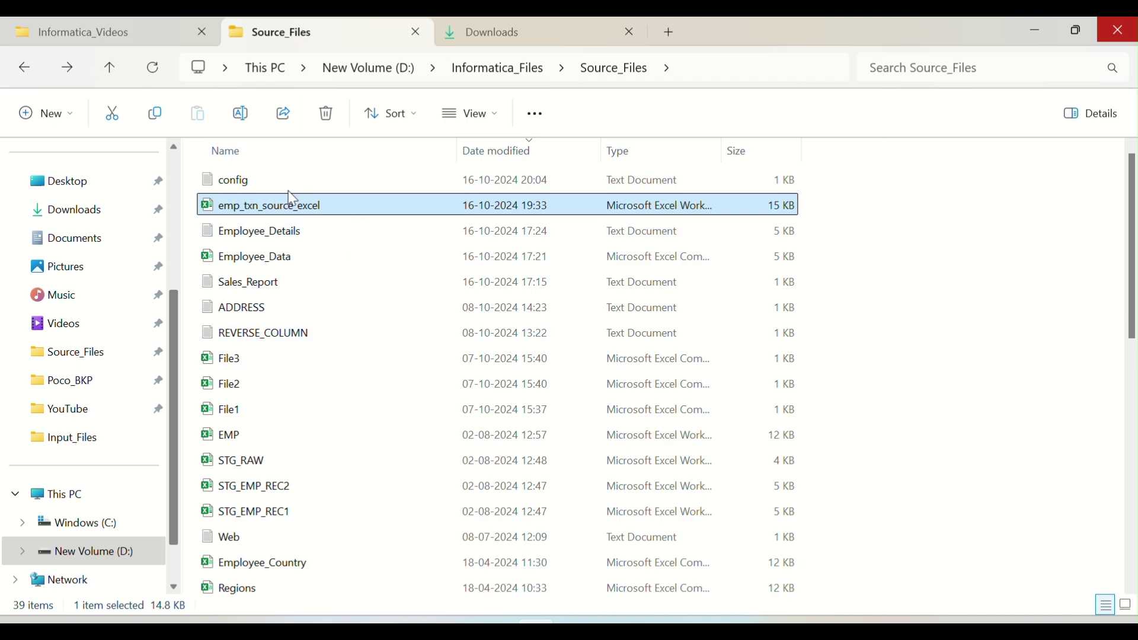
scroll(289, 230, down, 8)
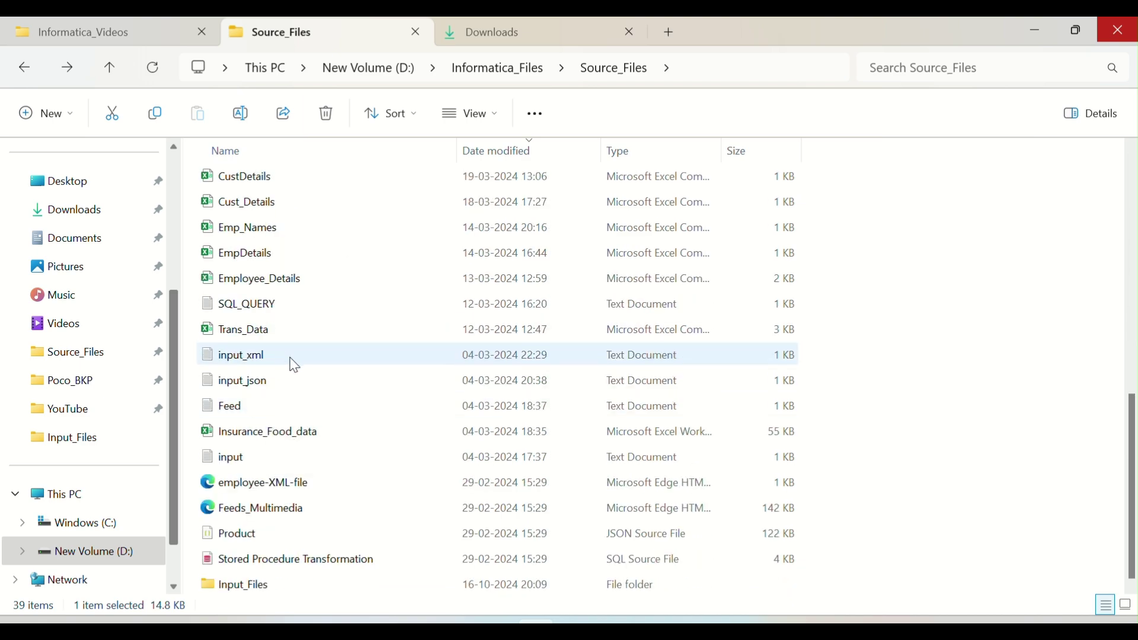
click(291, 463)
double_click(291, 462)
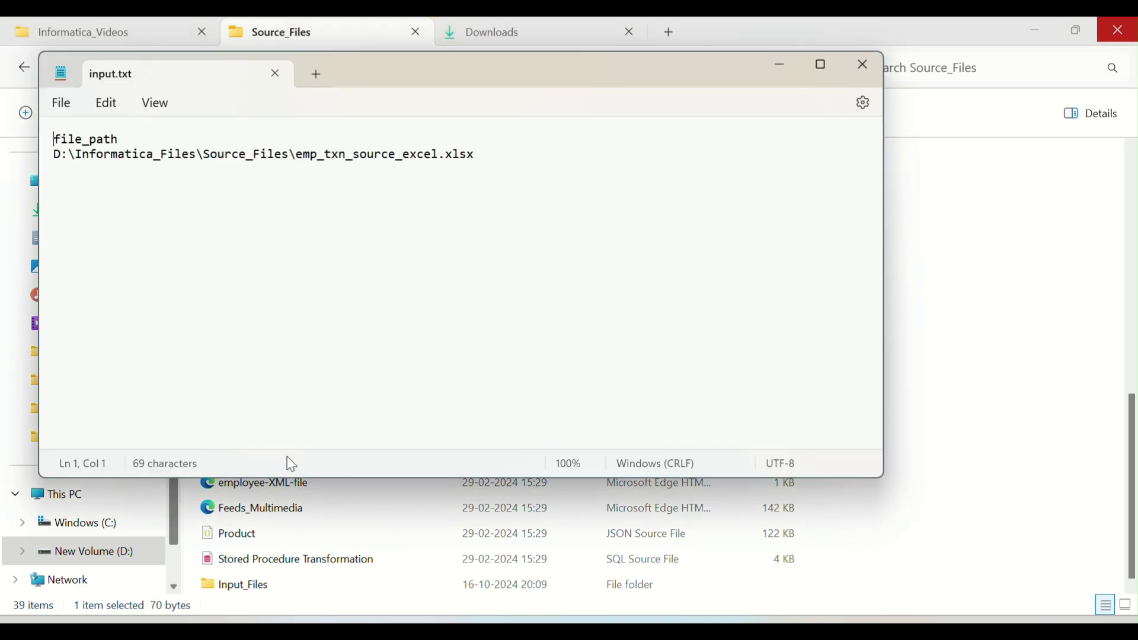
drag(54, 140, 500, 181)
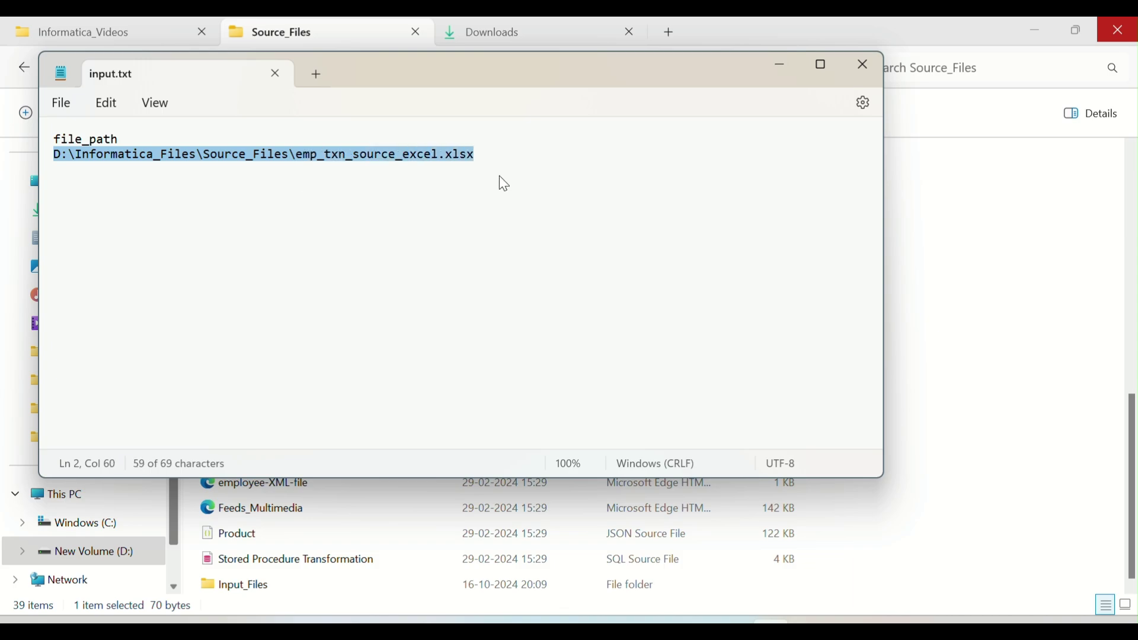
click(498, 151)
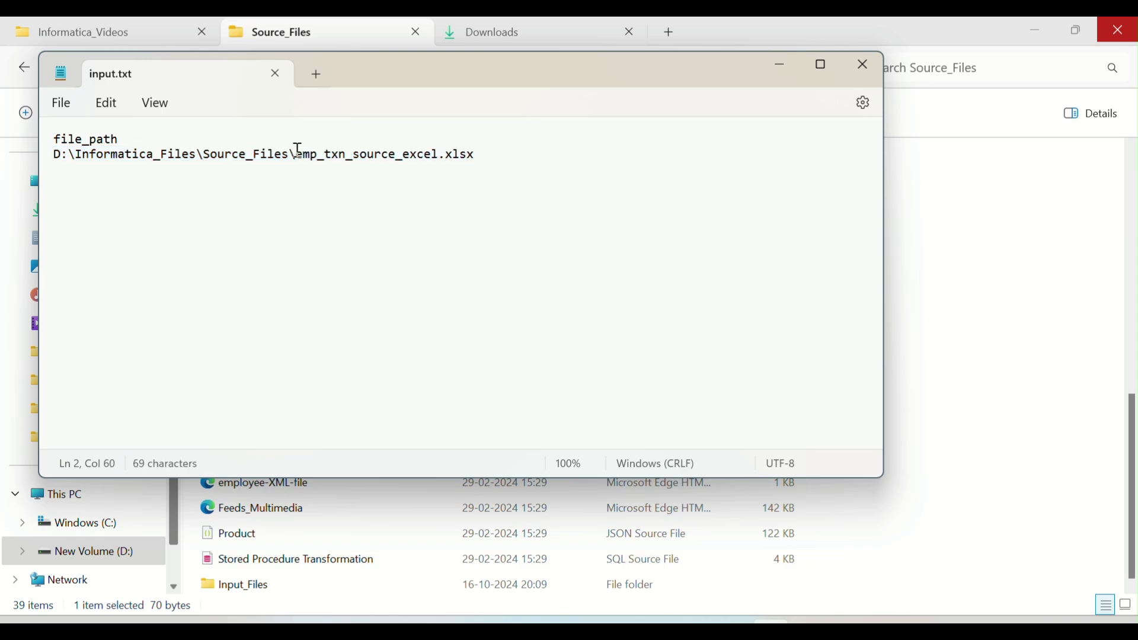
drag(298, 156, 369, 163)
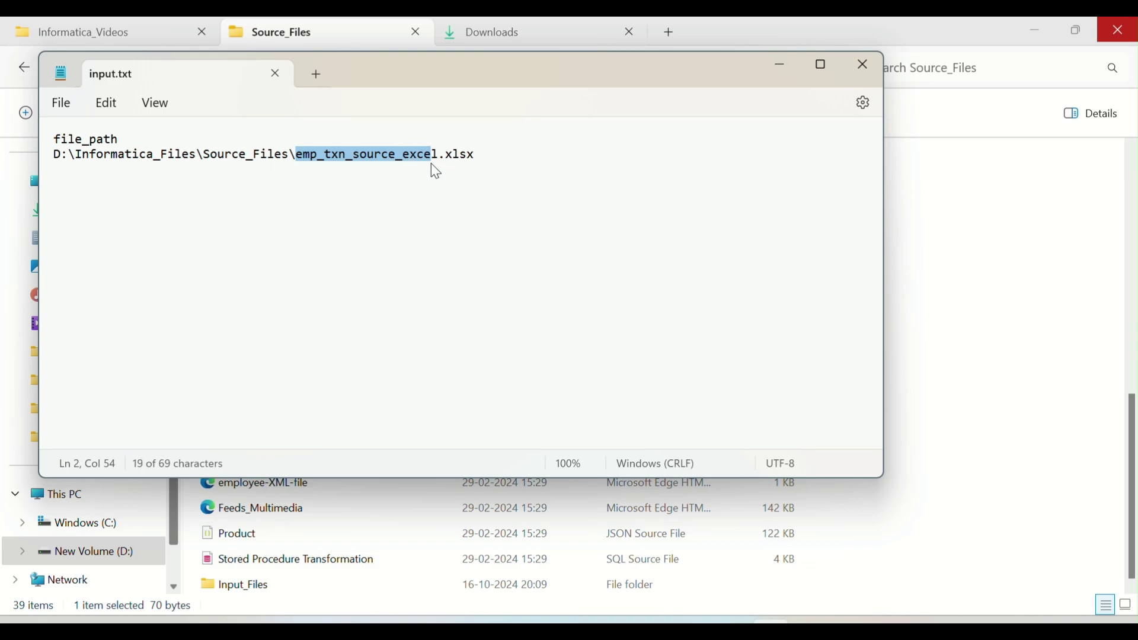
drag(490, 156, 92, 159)
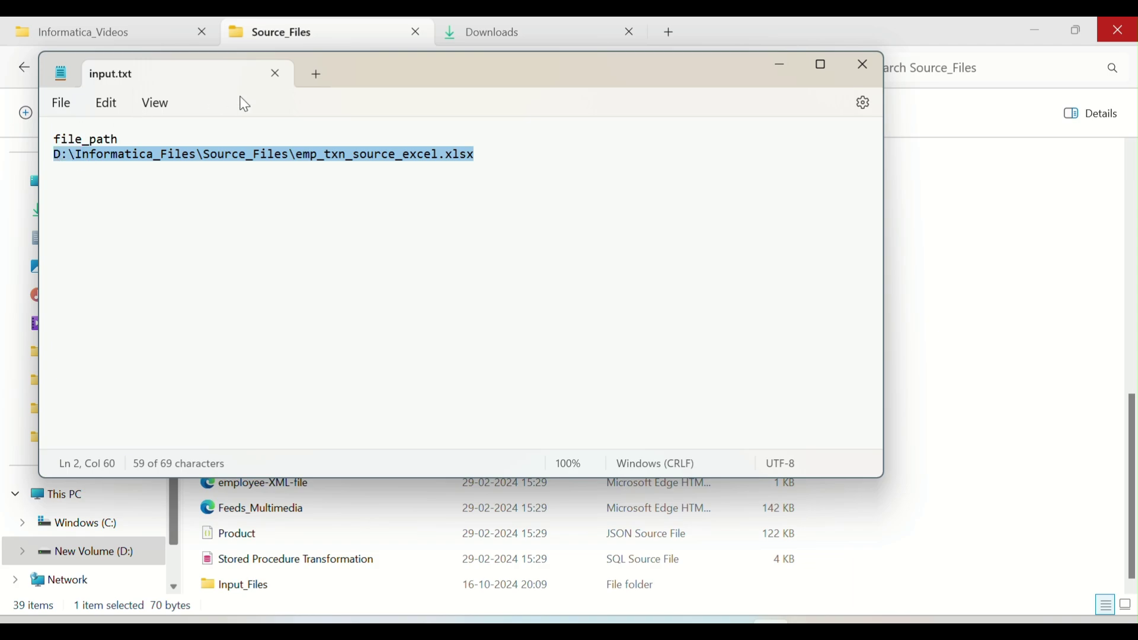
click(274, 73)
key(alt+Tab)
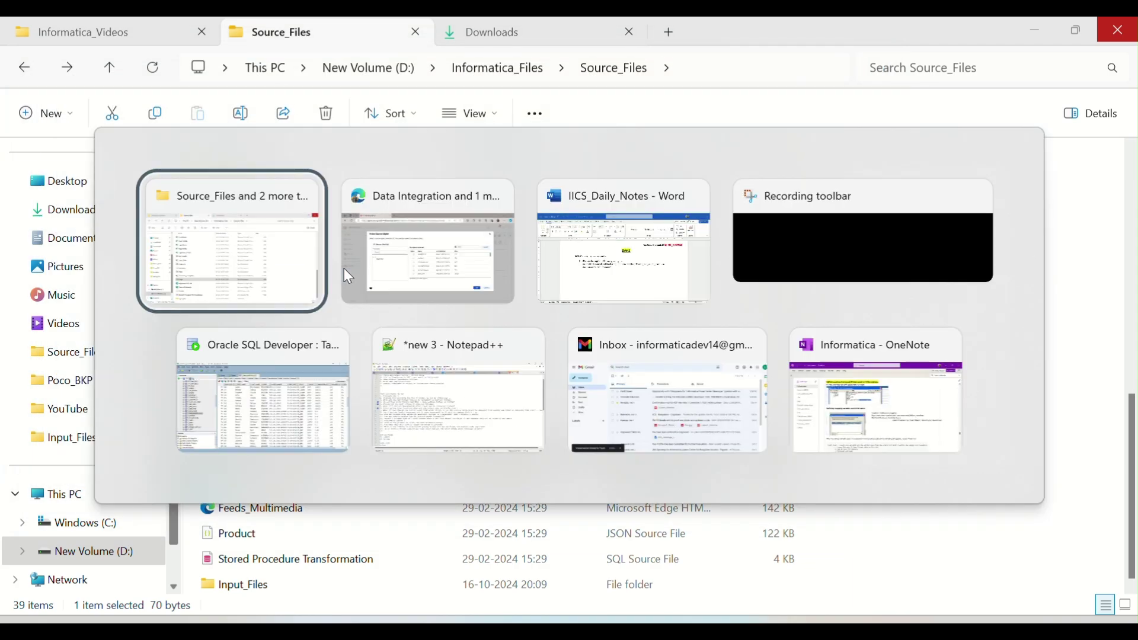
Switch back to Data Integration in the browser and choose input.txt as the source object
click(344, 268)
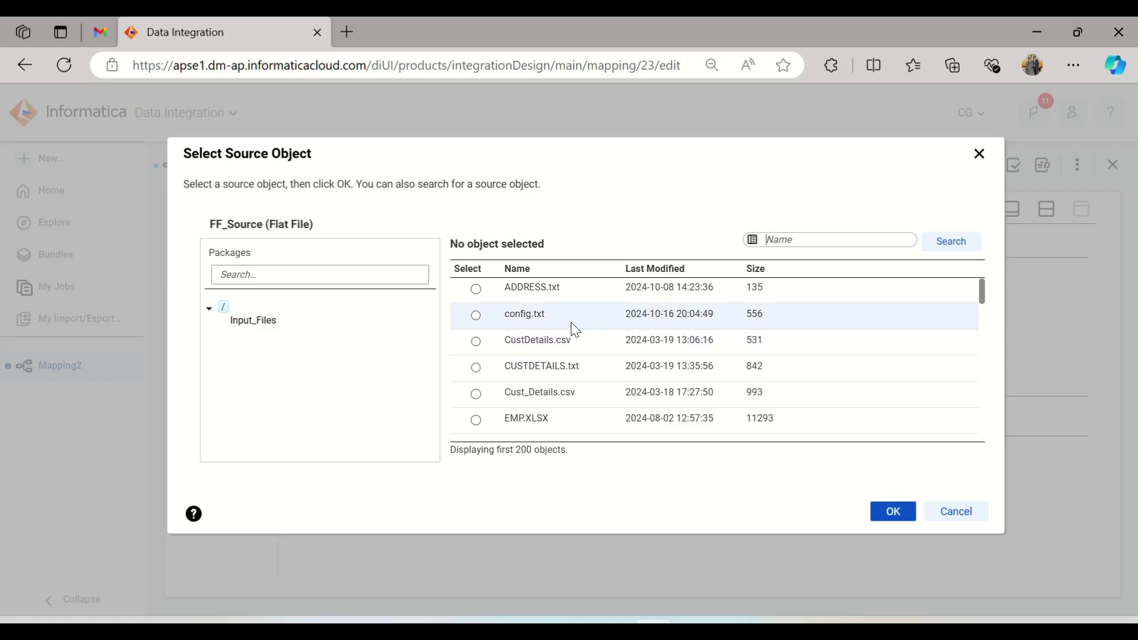
scroll(570, 320, down, 5)
scroll(570, 320, down, 2)
scroll(570, 324, down, 3)
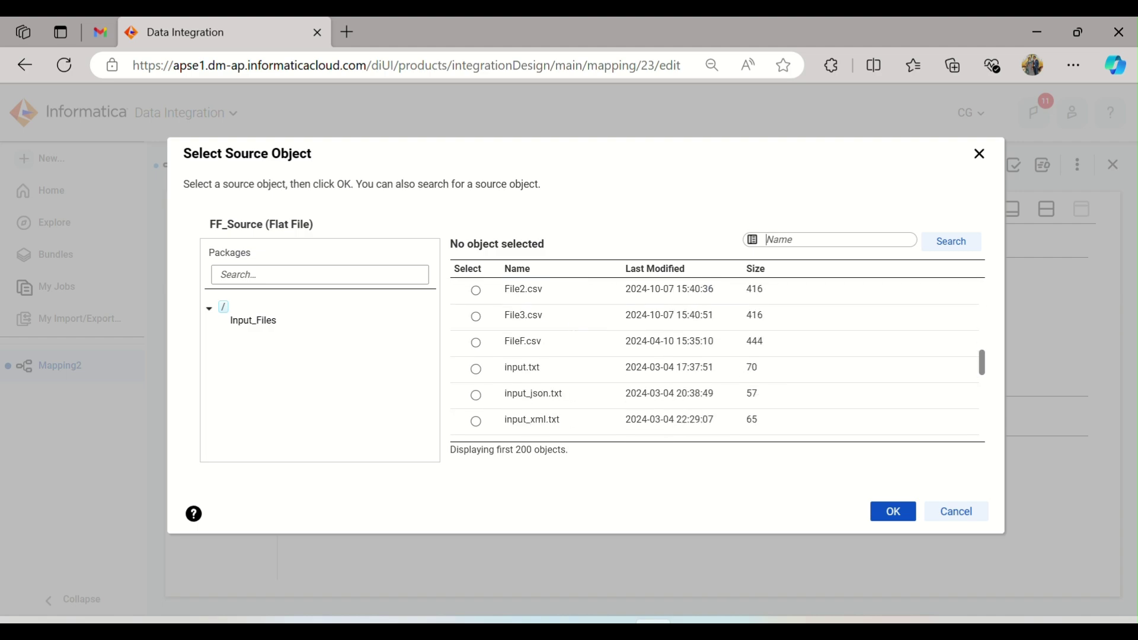
click(556, 367)
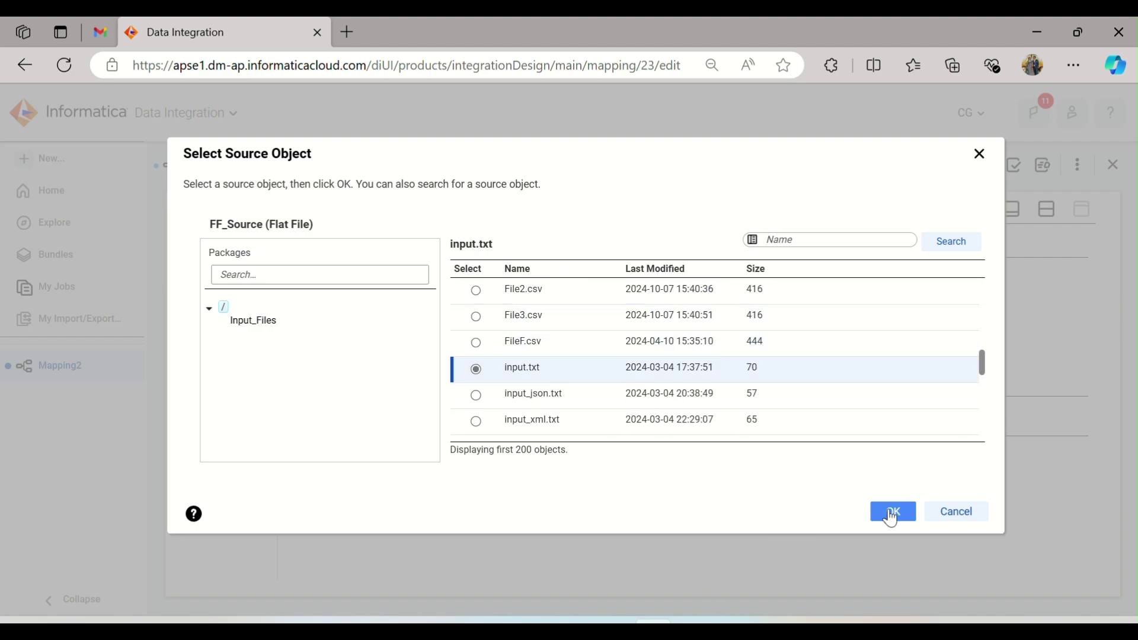
click(889, 511)
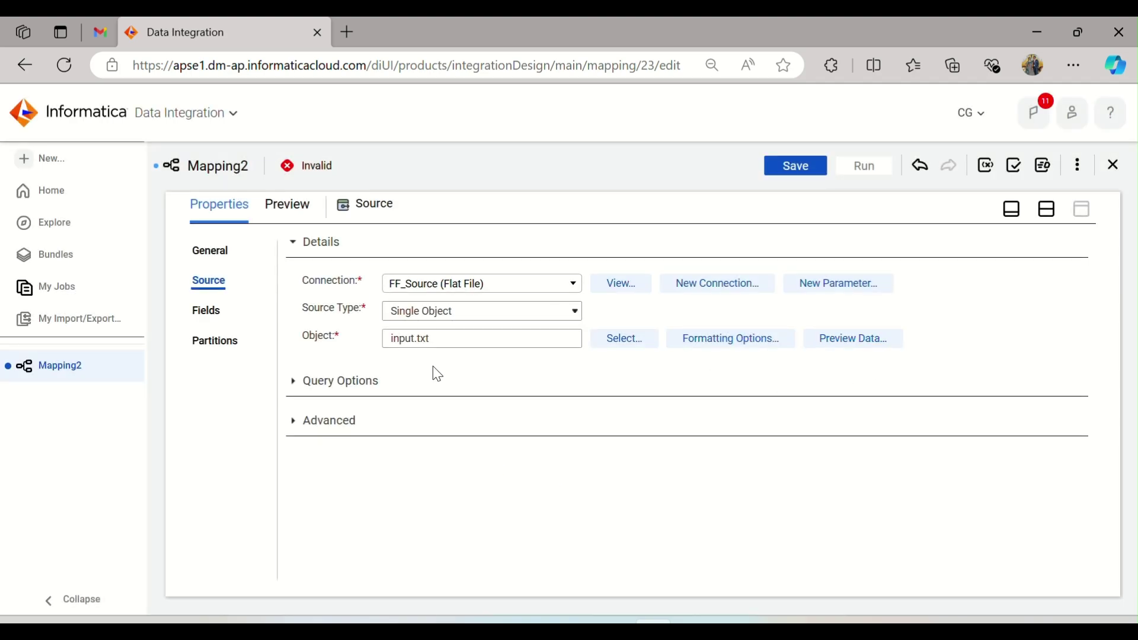
Check the Source transformation's fields and return to the mapping canvas
click(205, 309)
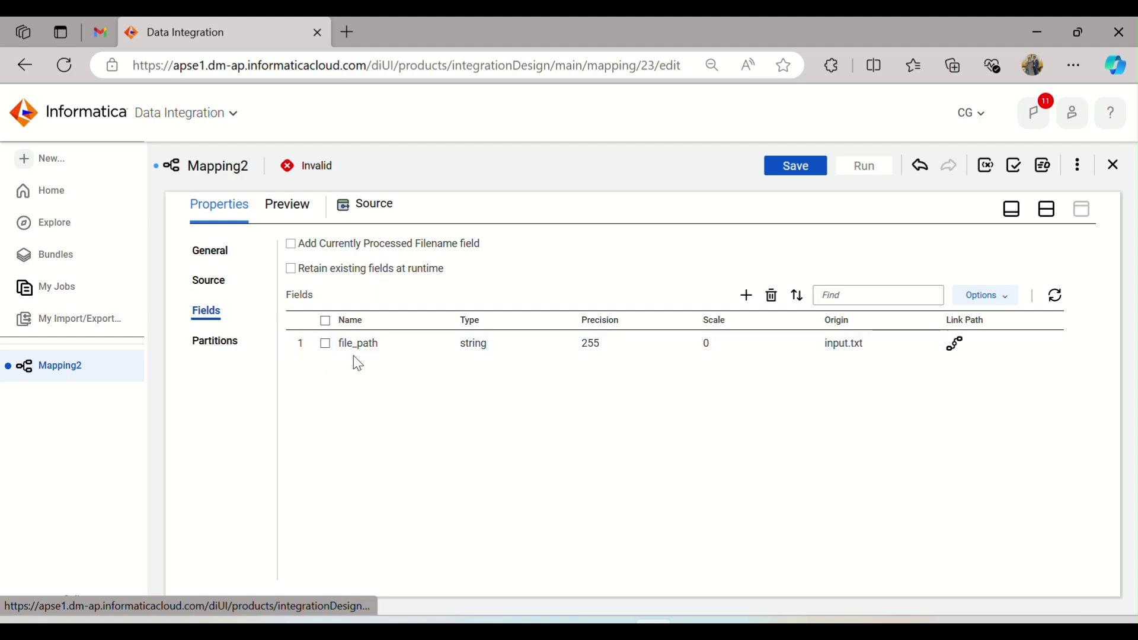
click(212, 284)
click(1047, 209)
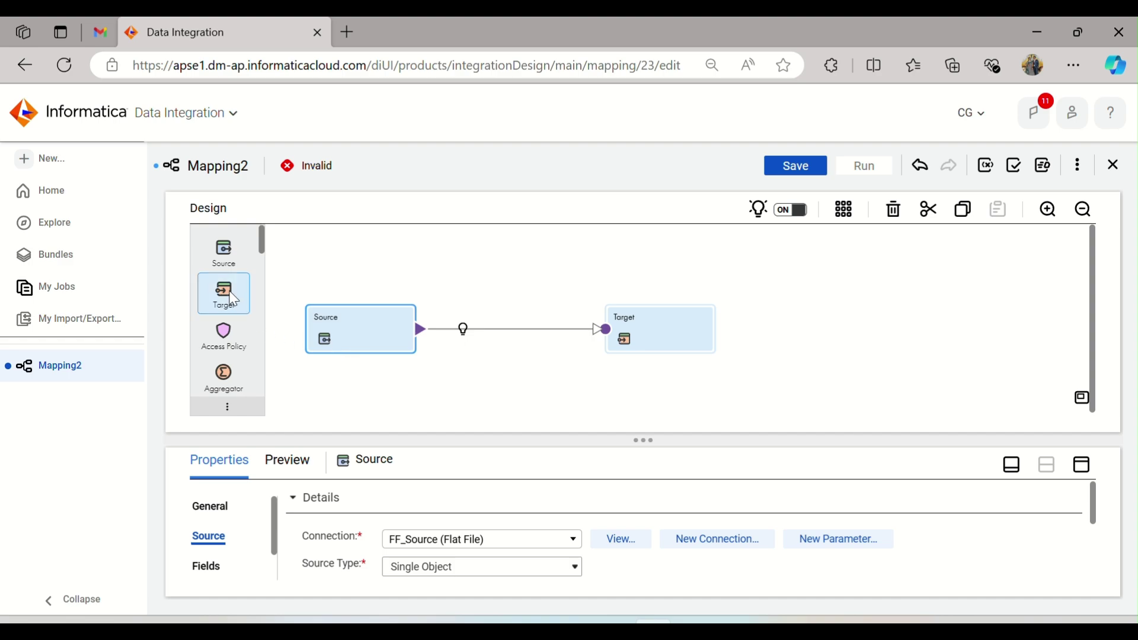
Add a Structure Parser transformation to the mapping canvas between Source and Target
scroll(233, 299, down, 2)
scroll(233, 299, down, 3)
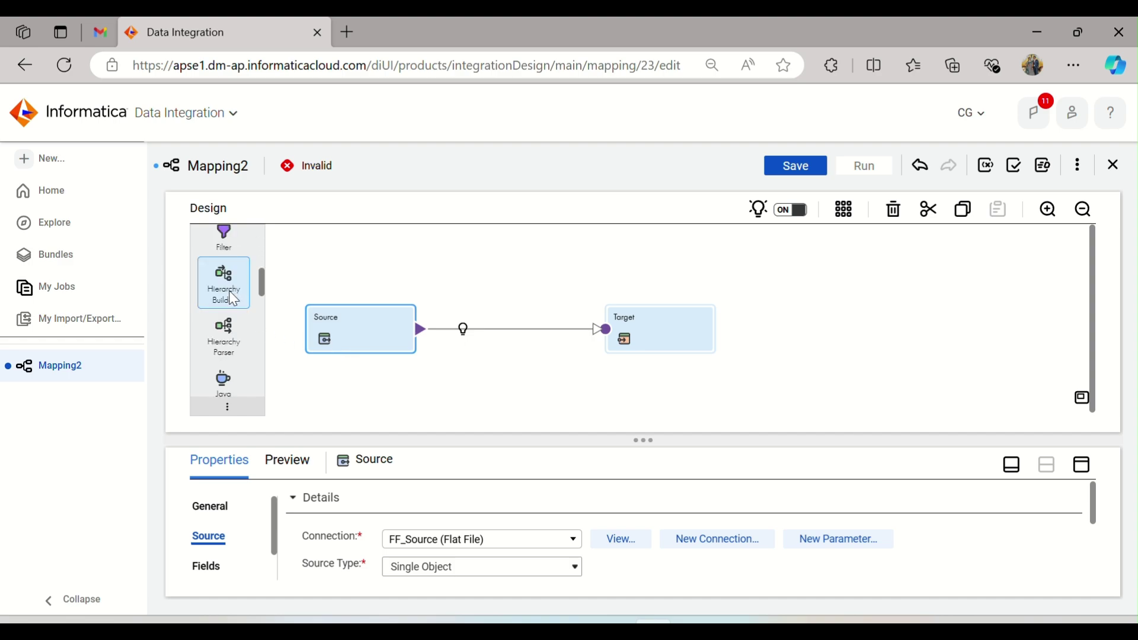
scroll(235, 291, down, 4)
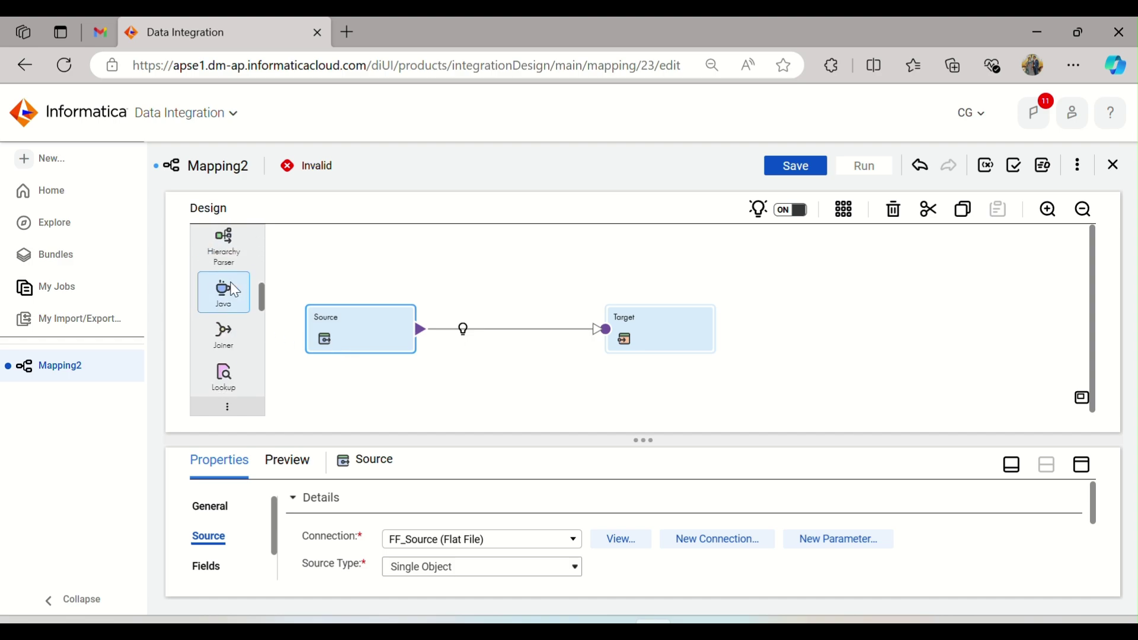
scroll(235, 290, down, 2)
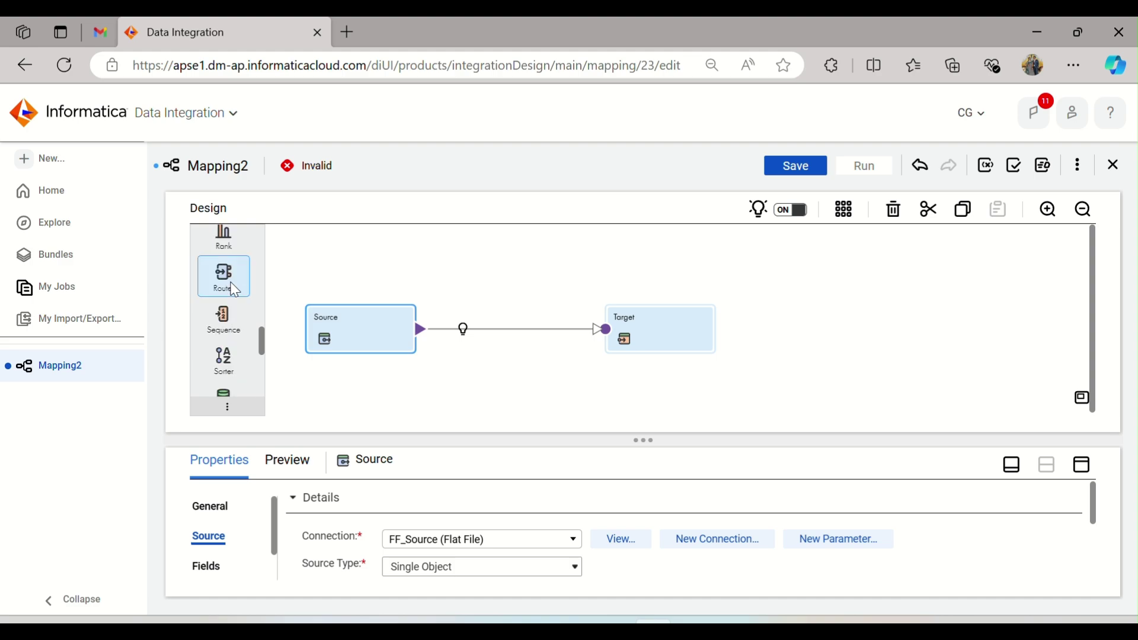
scroll(235, 291, down, 2)
drag(224, 356, 457, 321)
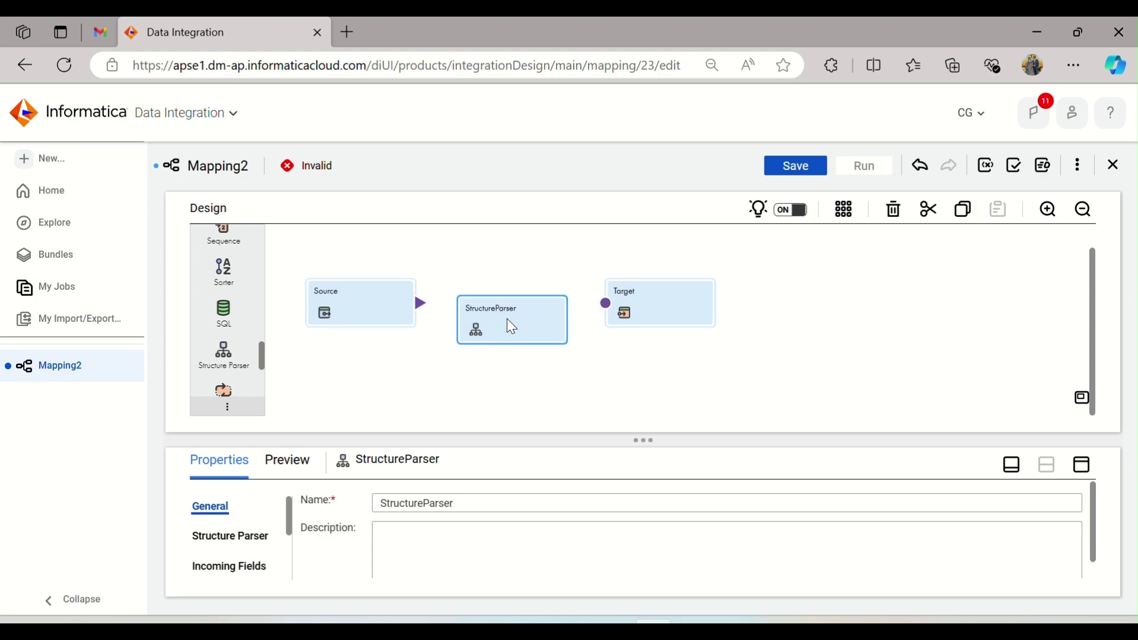
Assign the Employee_Txn_Details intelligent structure model from the Dev project to the StructureParser, keeping its output format as Relational
click(1082, 466)
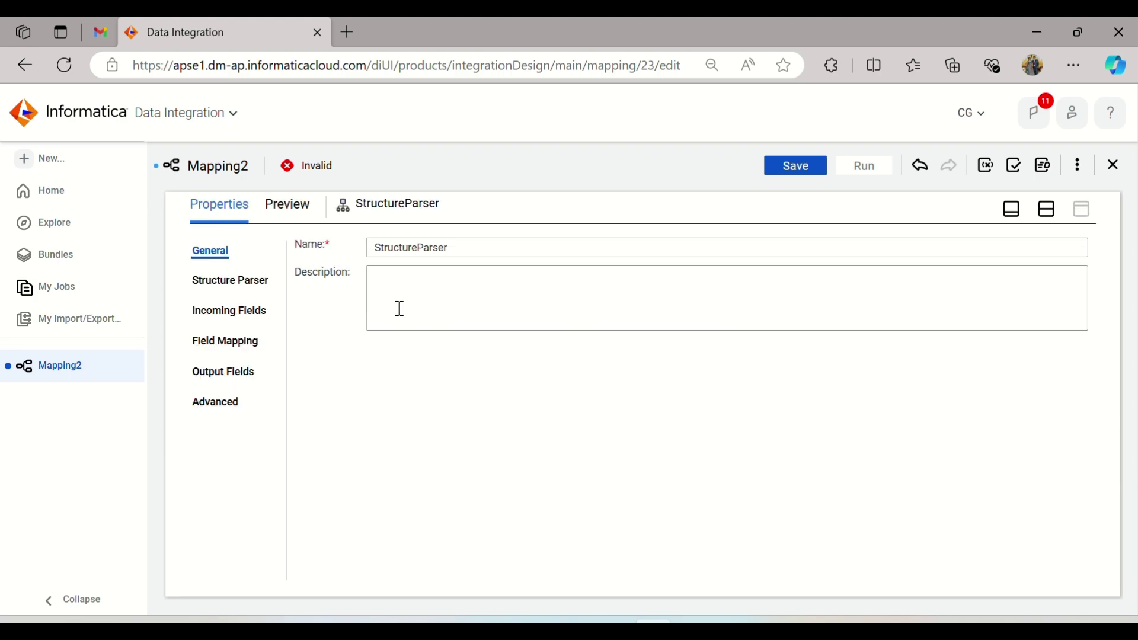
click(250, 285)
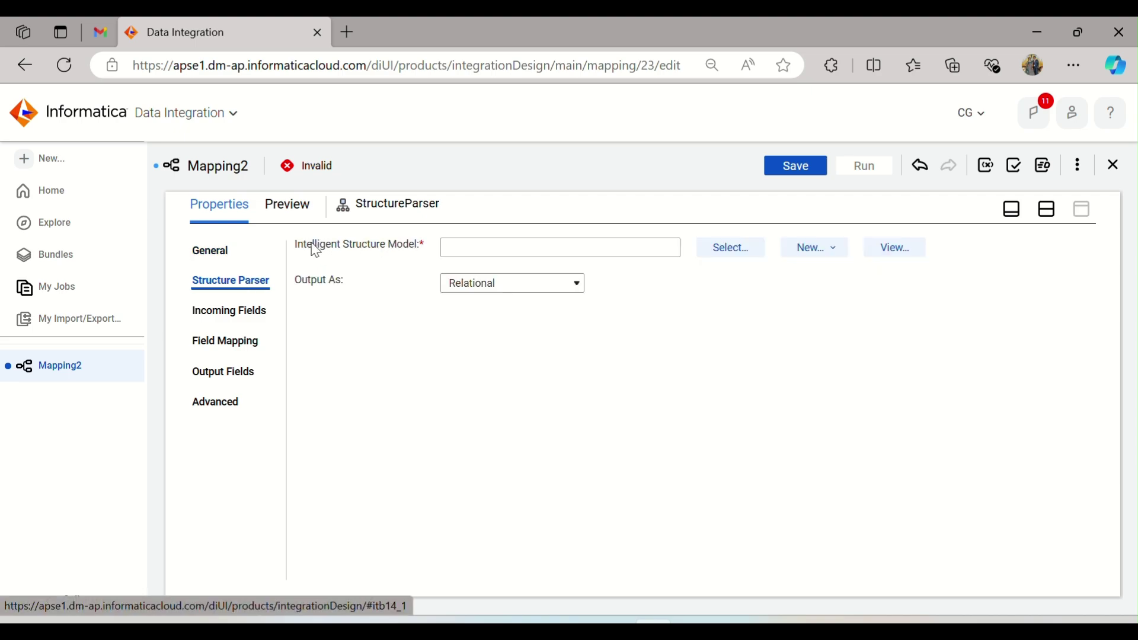
drag(299, 252, 561, 224)
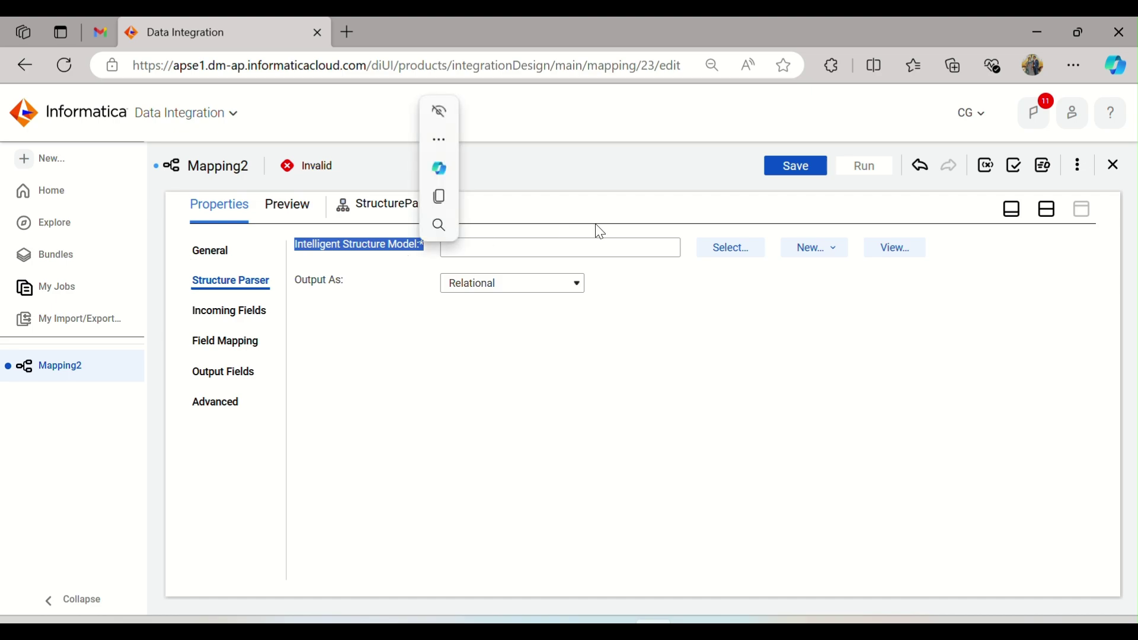
click(727, 249)
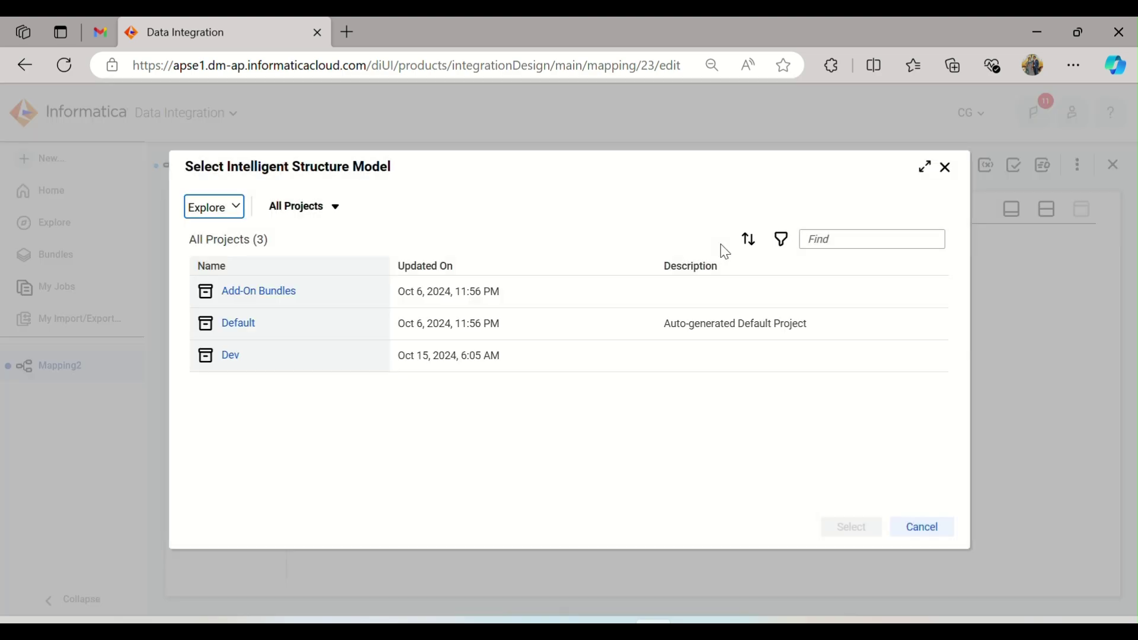
click(236, 362)
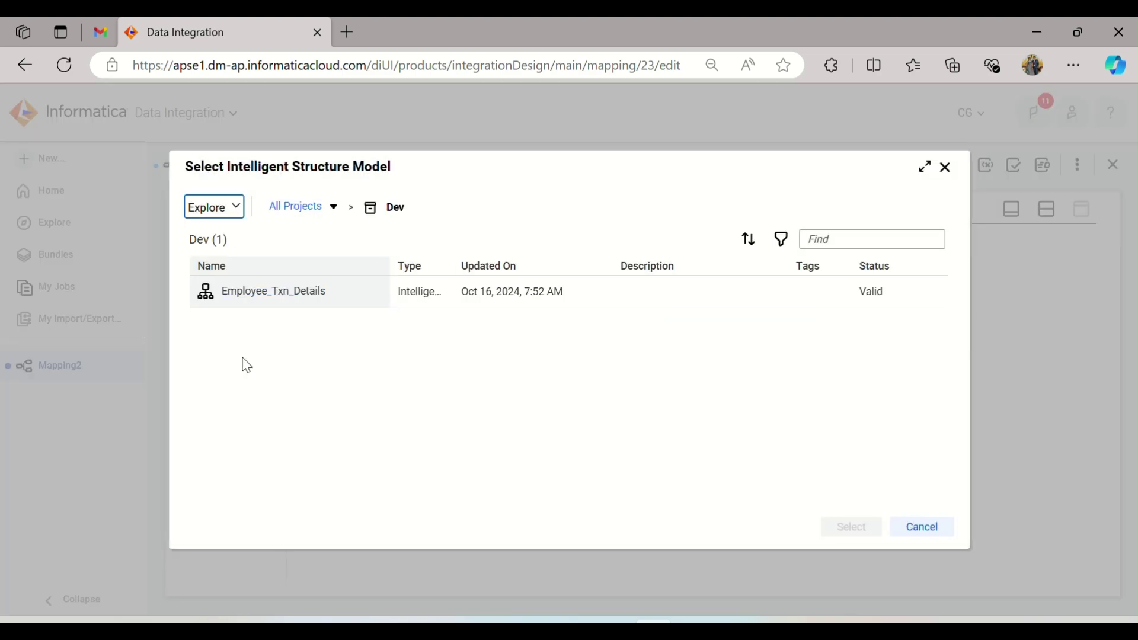
click(306, 302)
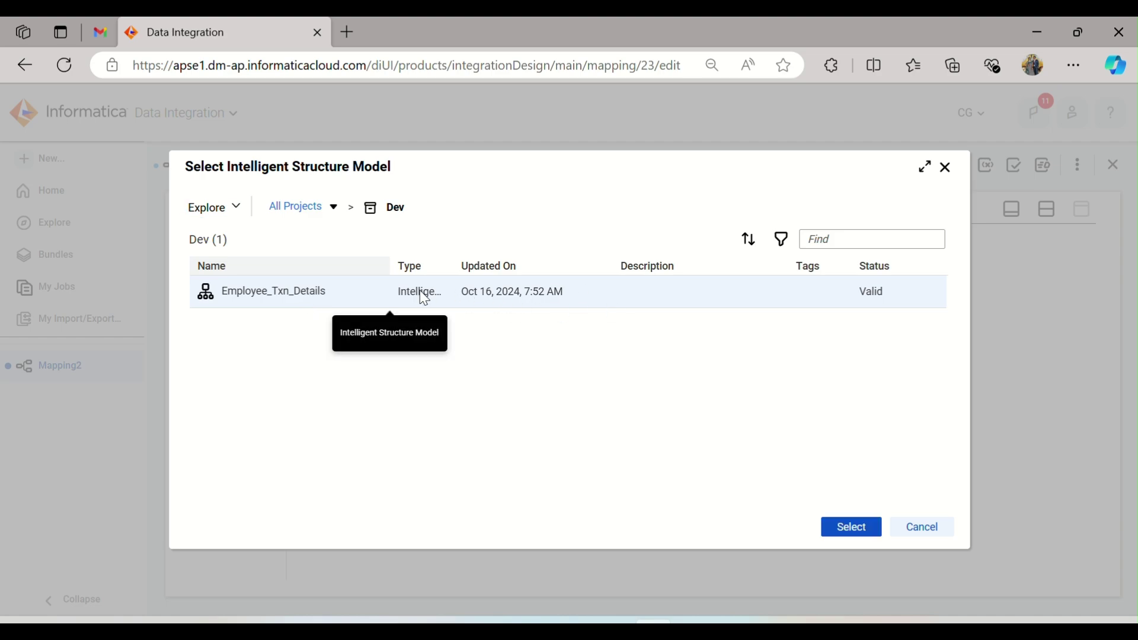
click(842, 529)
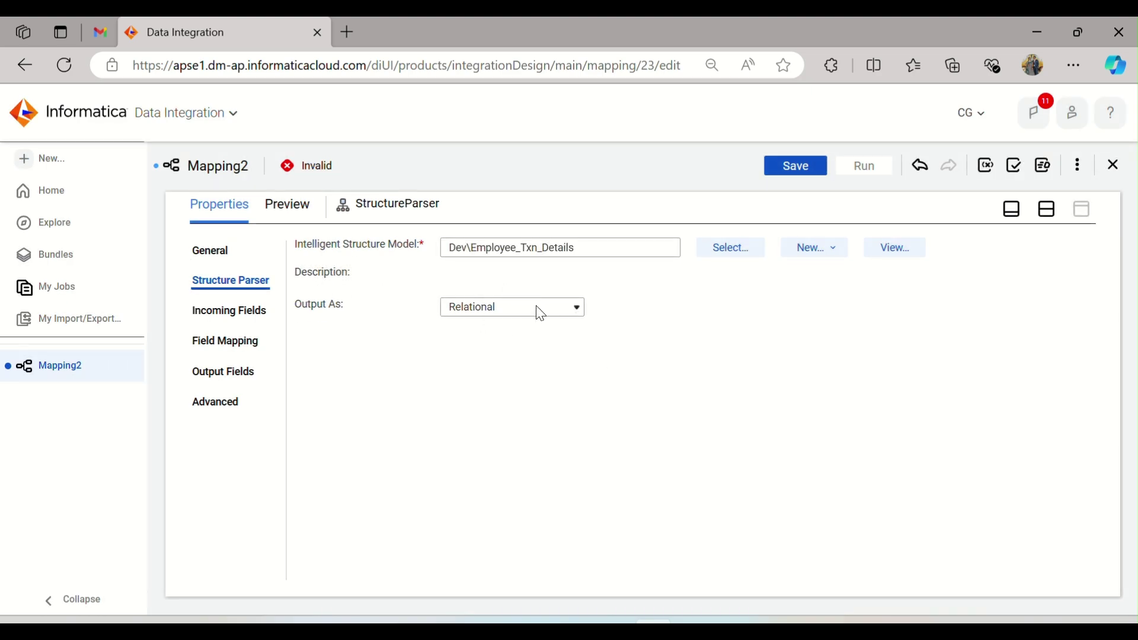
click(539, 312)
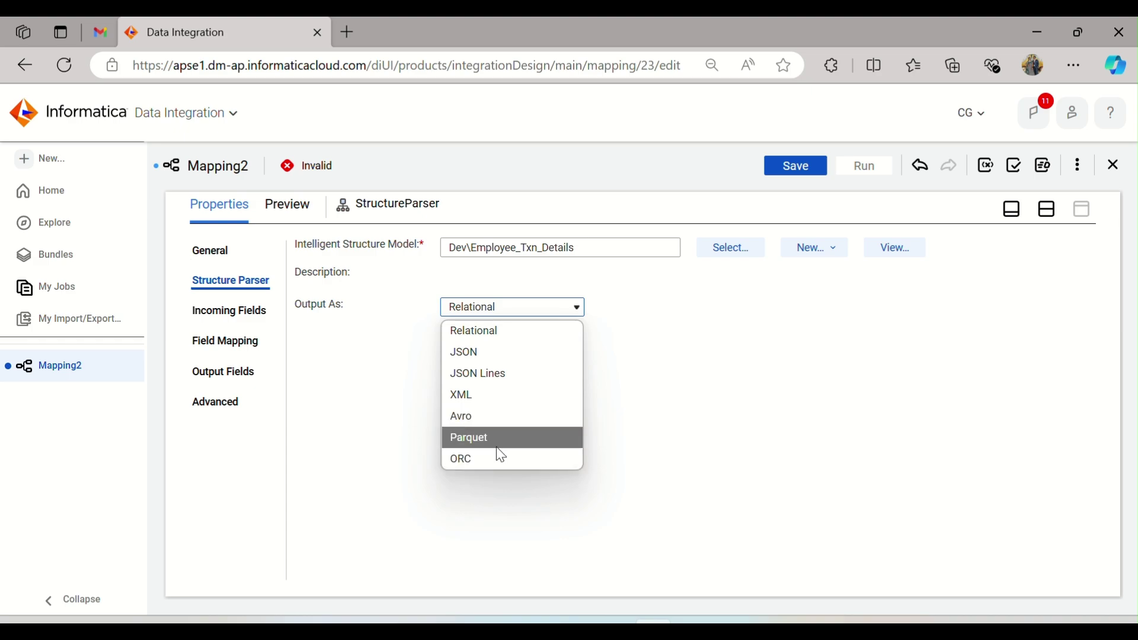
click(735, 374)
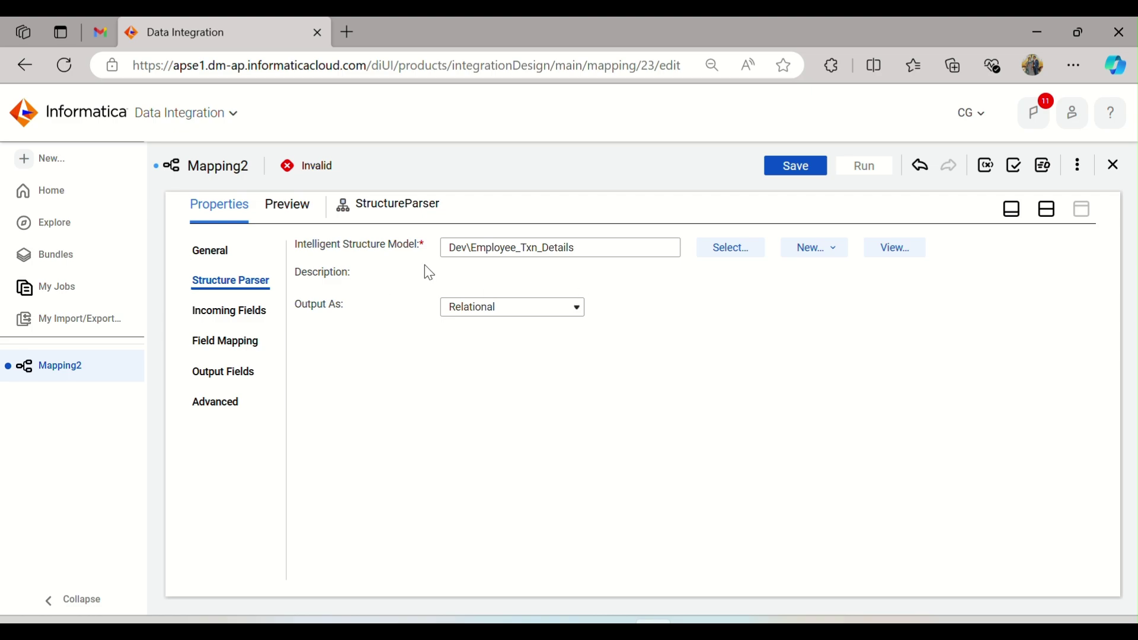
Check the StructureParser's incoming fields and field mapping, and link the Source to the StructureParser on the canvas
click(248, 315)
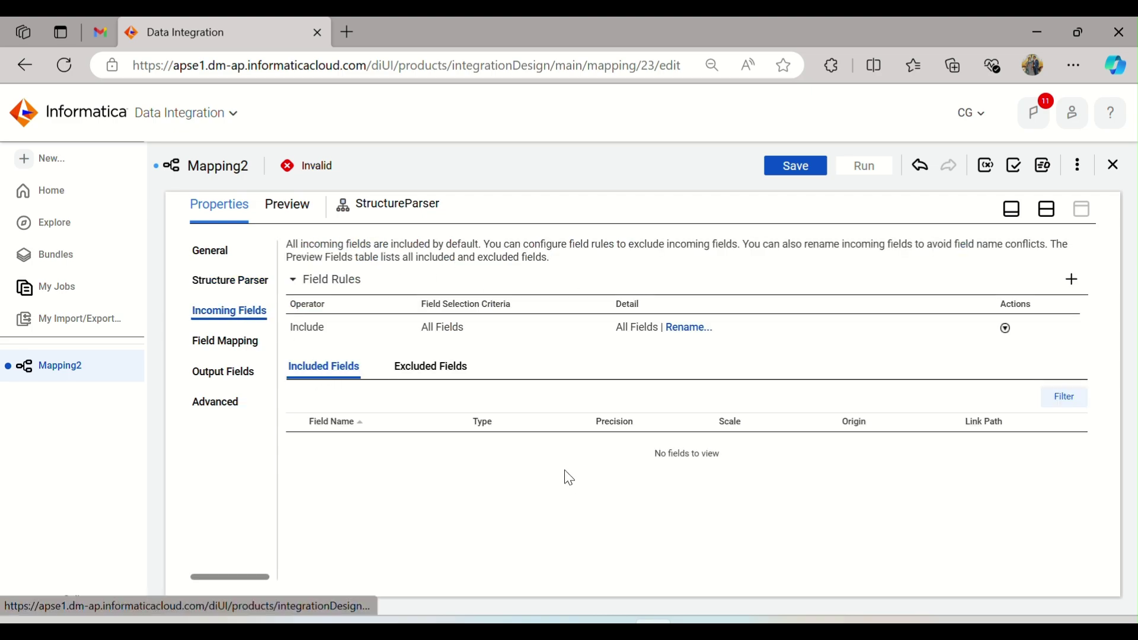
click(243, 342)
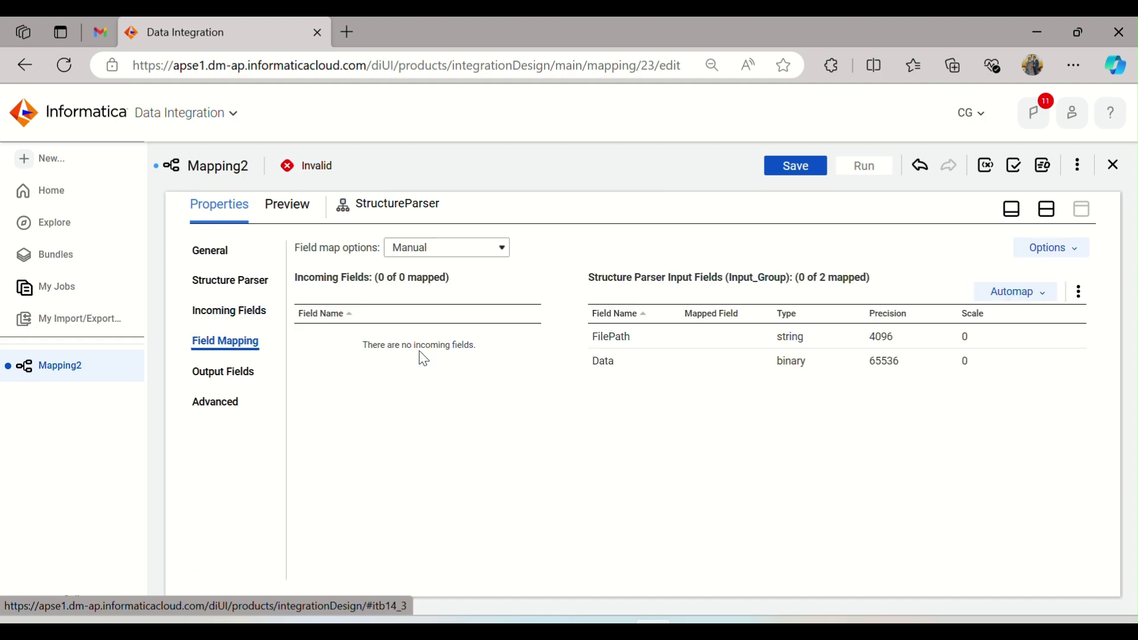
click(1047, 210)
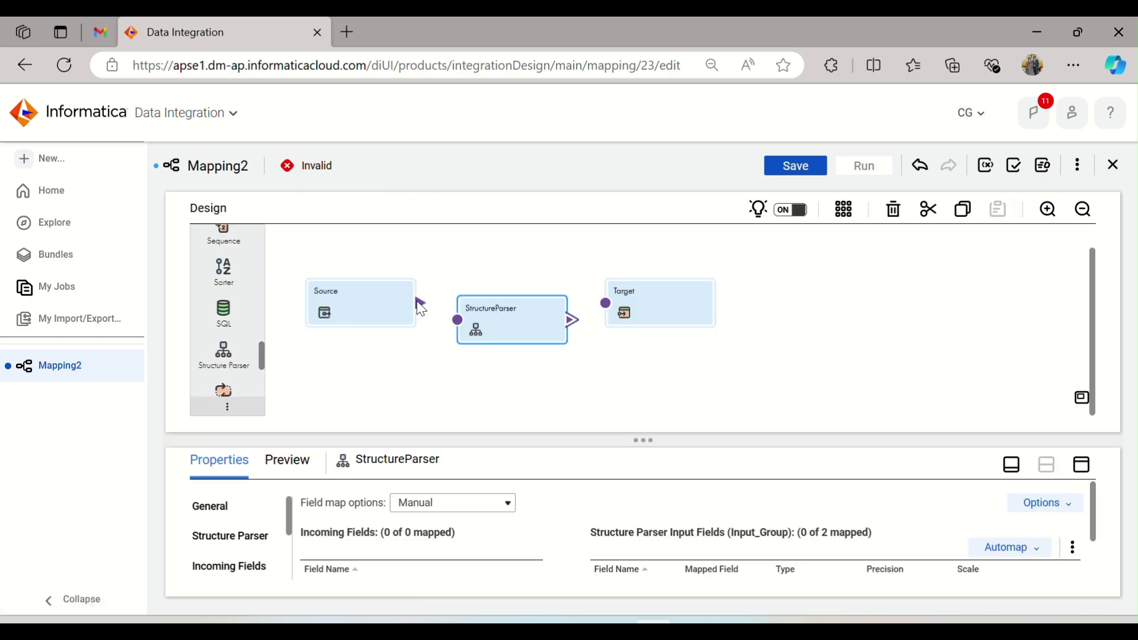
drag(418, 303, 449, 316)
Check the StructureParser's incoming fields and map file_path to its FilePath input field
click(1081, 464)
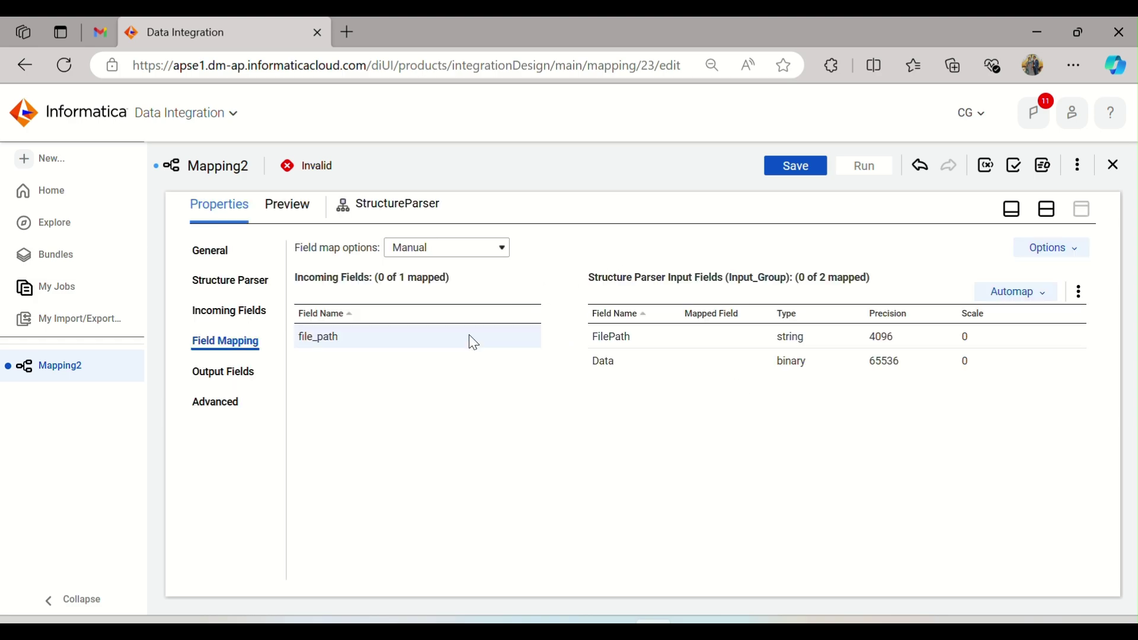
click(230, 313)
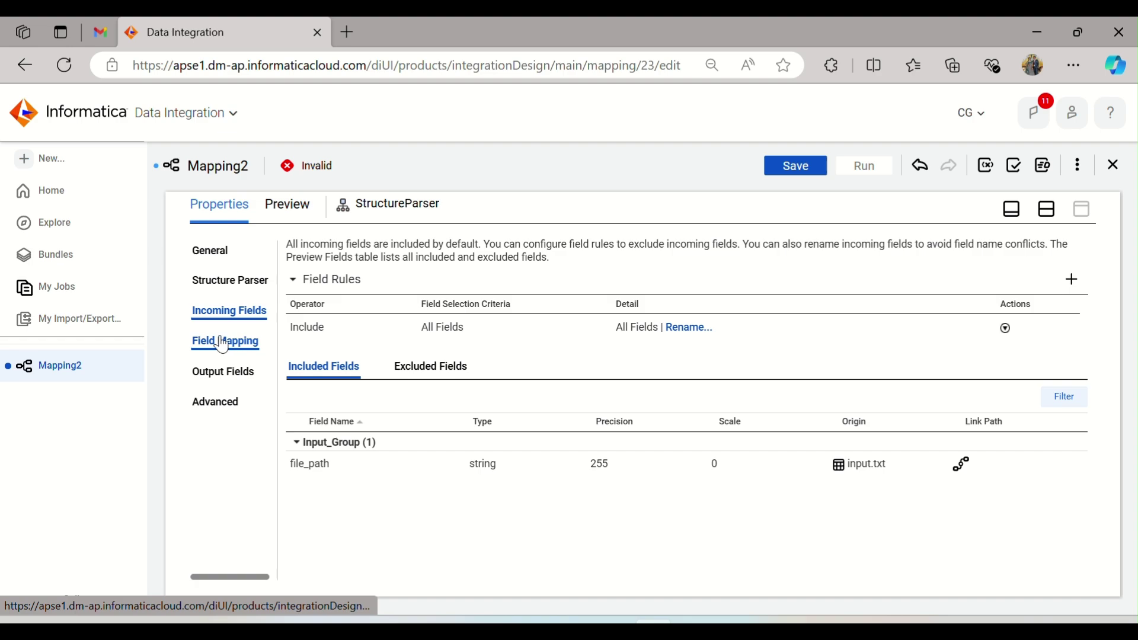
click(221, 336)
drag(343, 344, 697, 339)
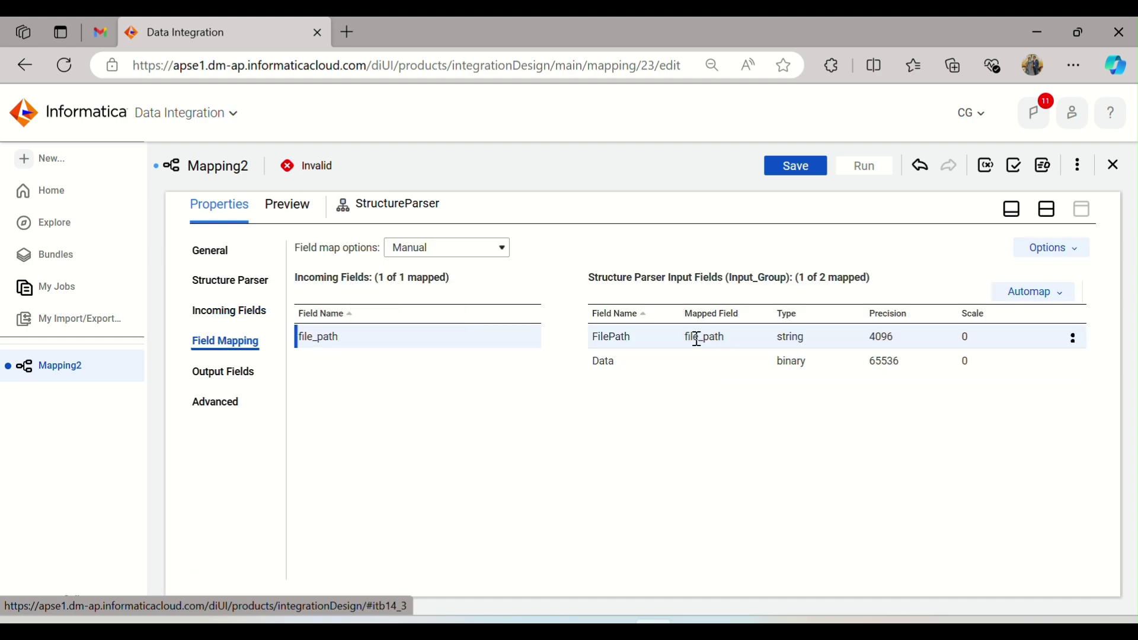
Check the StructureParser's output field groups and space out the StructureParser and Target transformations on the mapping canvas
click(225, 375)
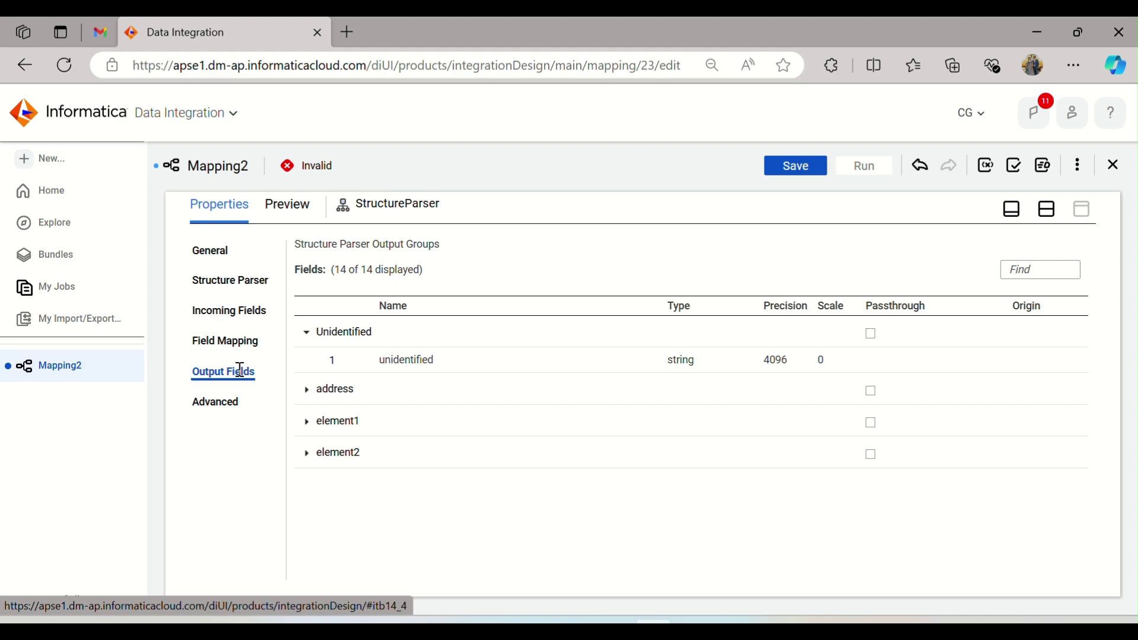
click(1047, 210)
click(788, 301)
drag(788, 301, 916, 303)
drag(546, 296, 584, 285)
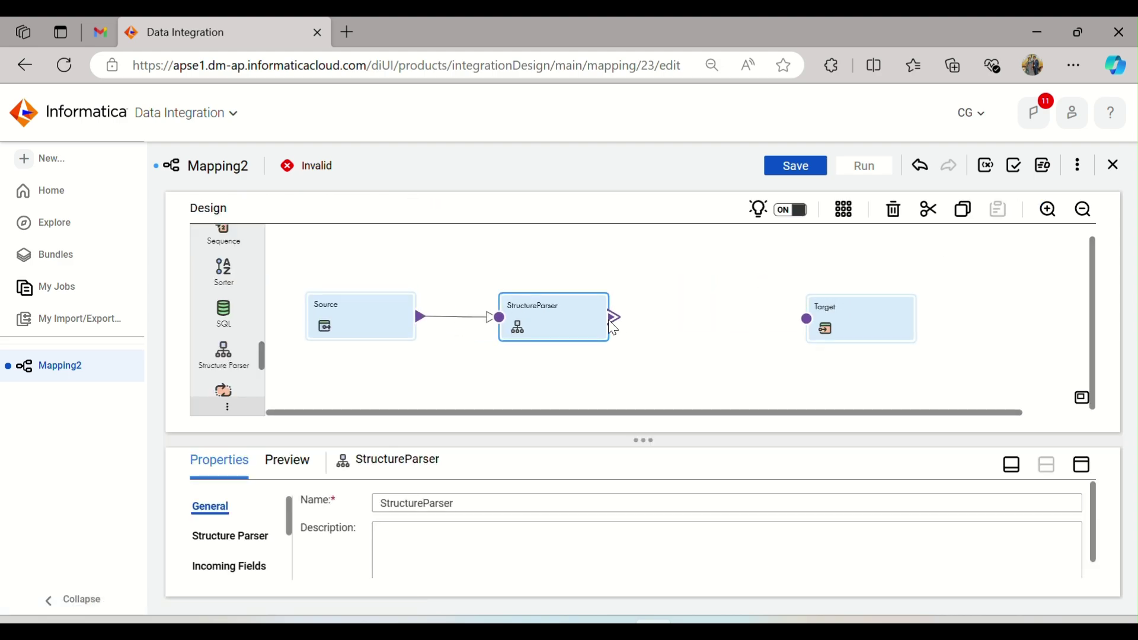
Start a link from the StructureParser to Target and go through the address, element1 and element2 output groups
drag(614, 321, 806, 325)
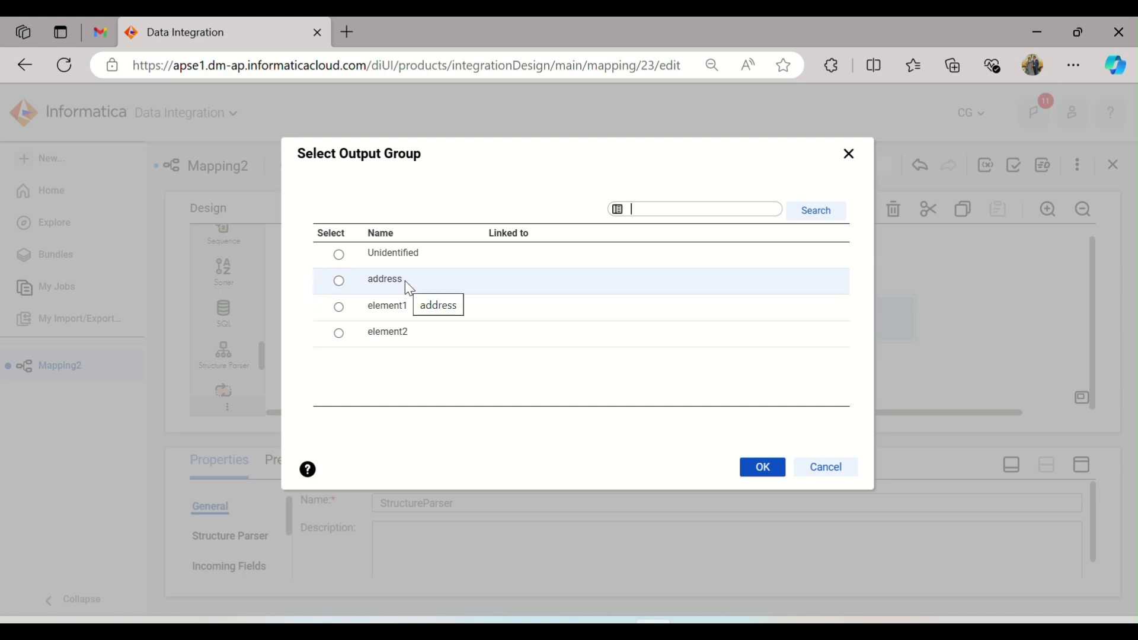
click(386, 280)
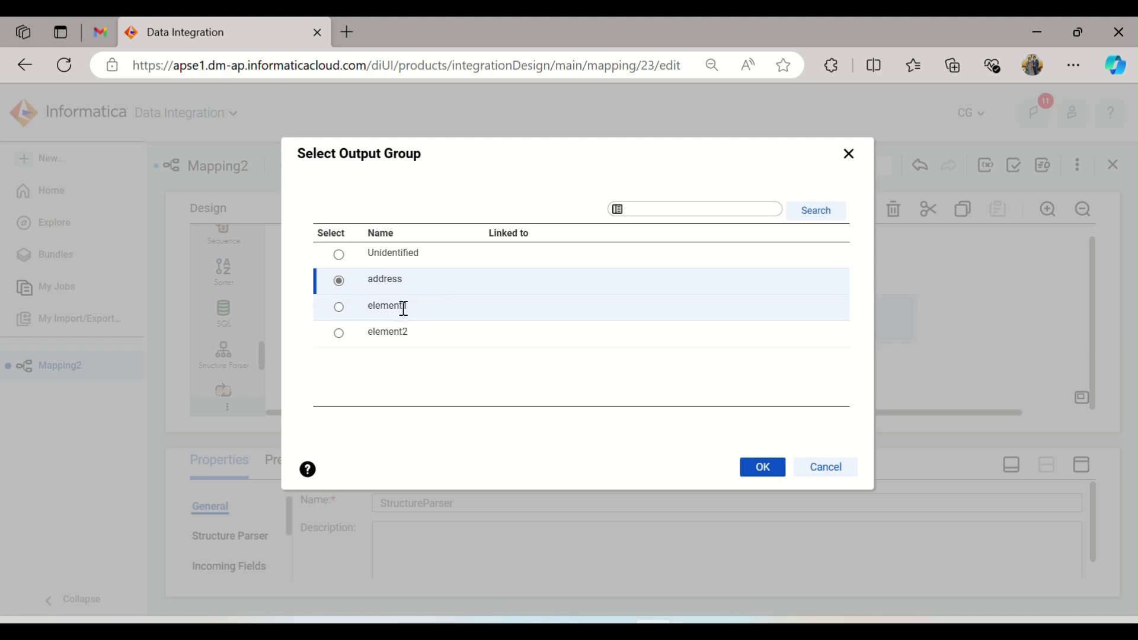
click(404, 308)
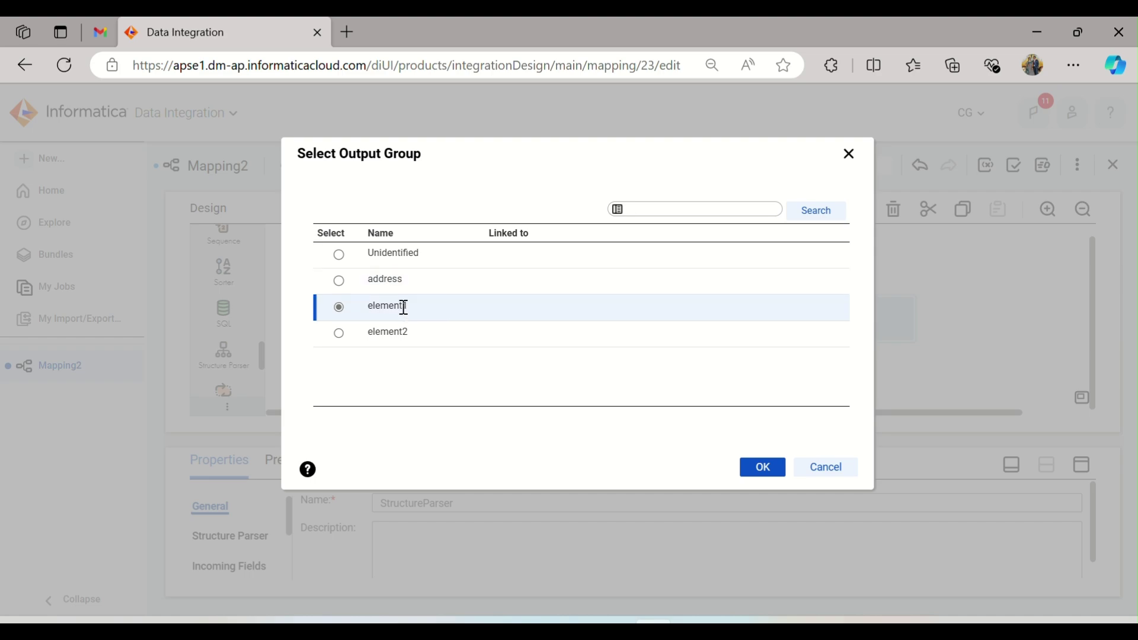
click(398, 334)
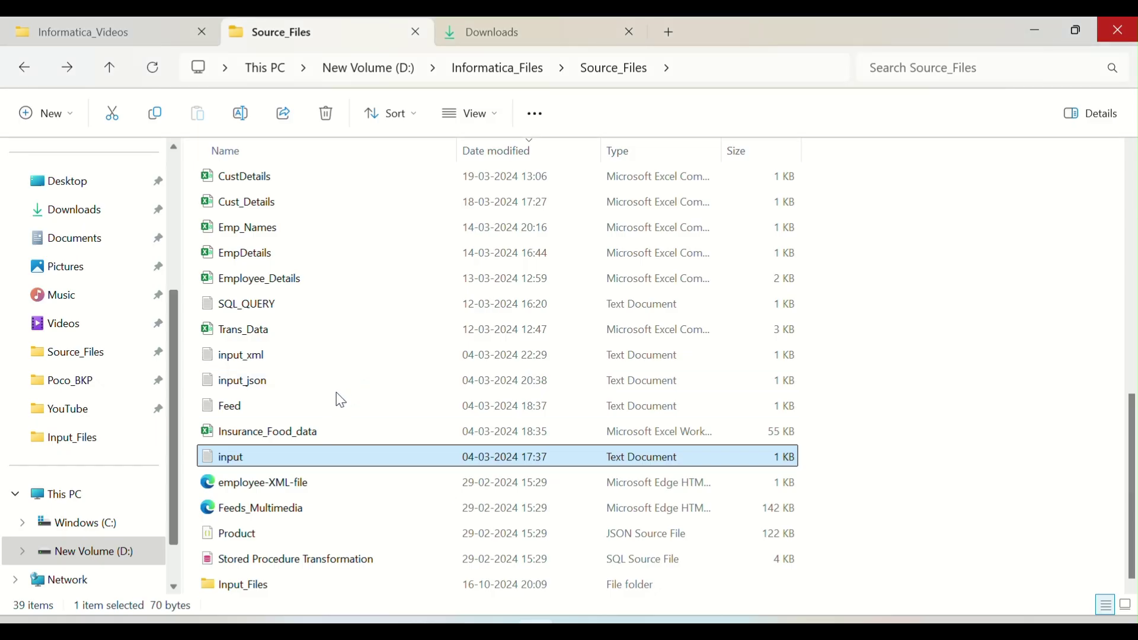
Open emp_txn_source_excel from the Source_Files folder in File Explorer, examine its emp, emp_Add and txn sheets, and close the workbook
scroll(272, 284, up, 6)
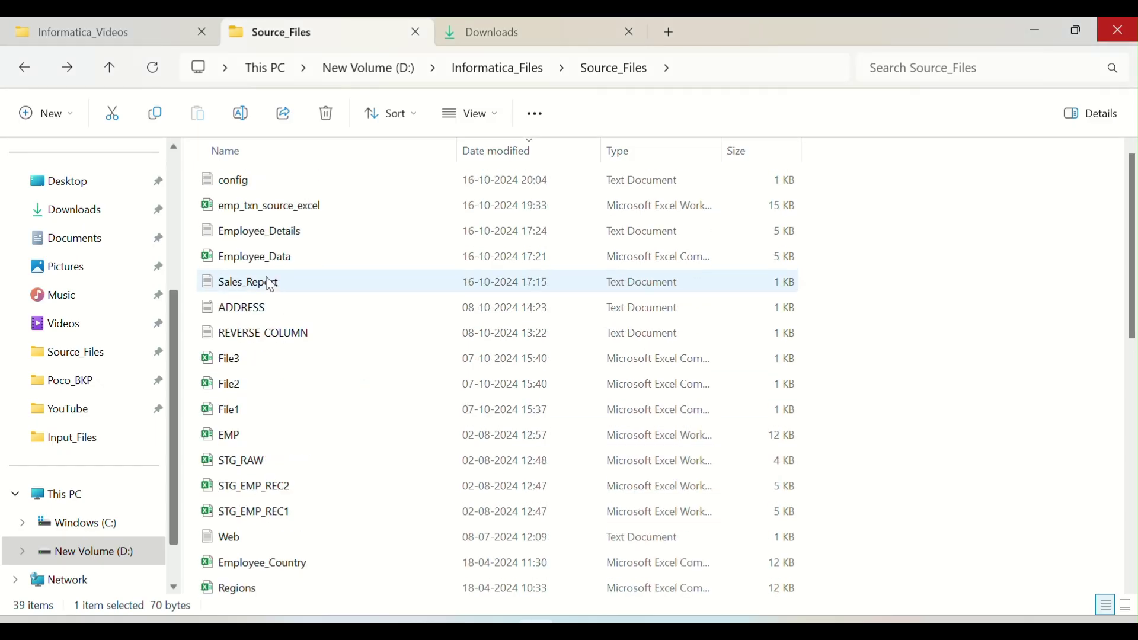
click(273, 215)
double_click(273, 208)
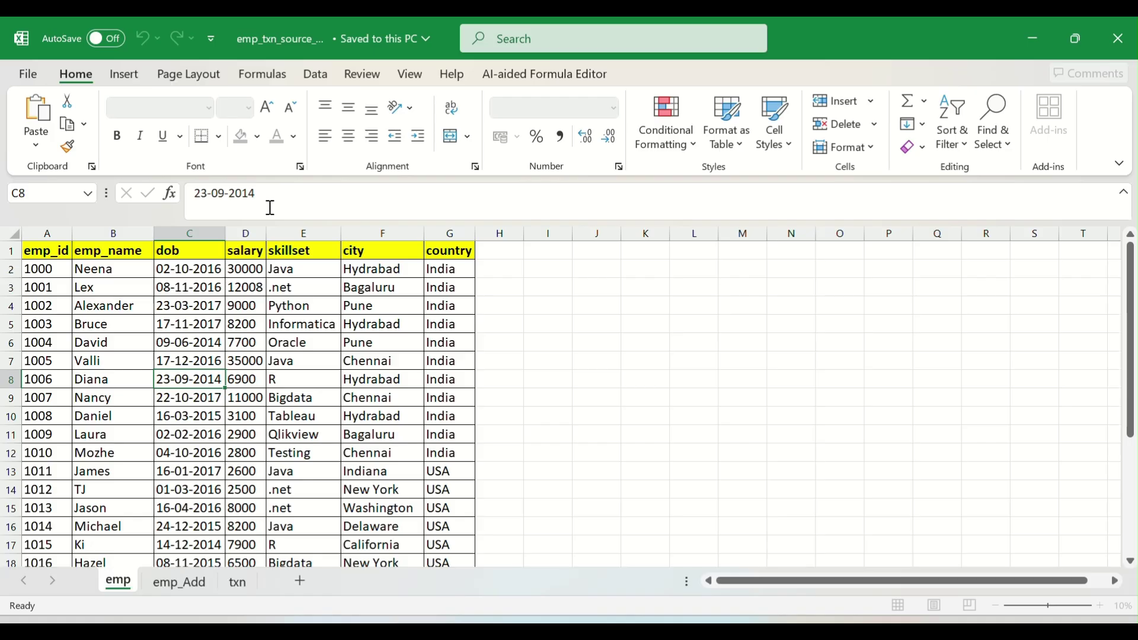
click(179, 583)
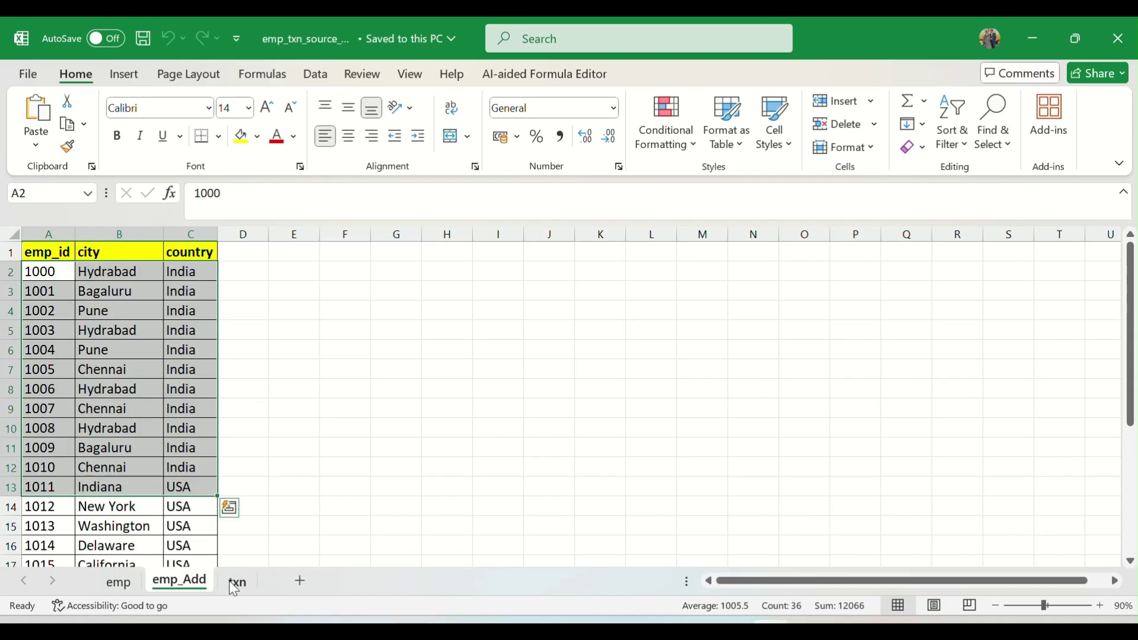
click(237, 582)
click(187, 582)
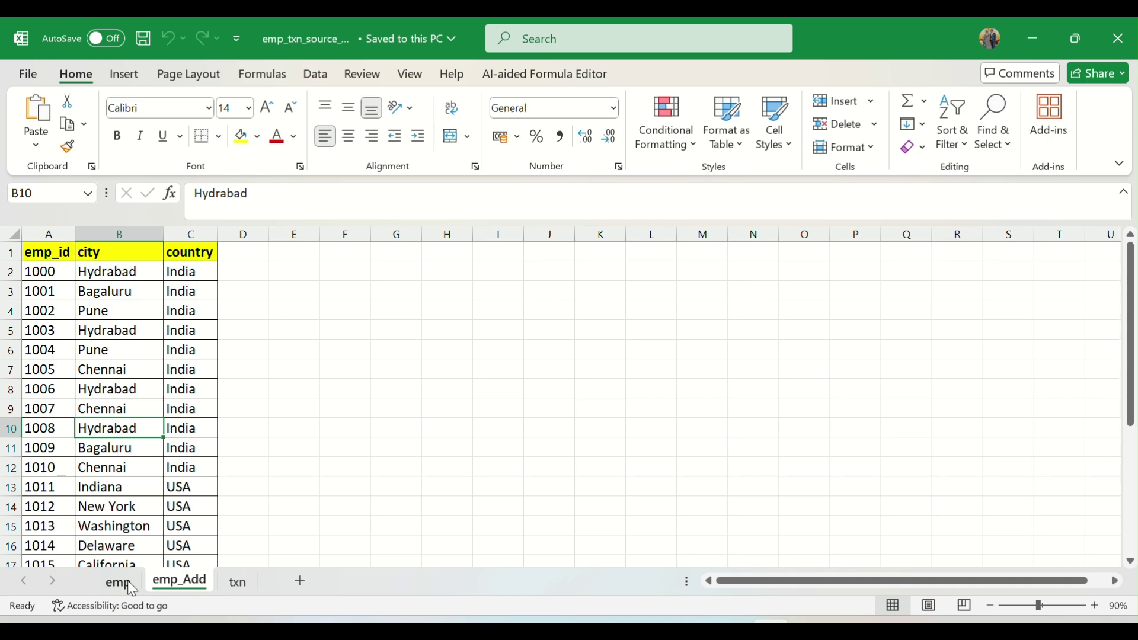
click(121, 583)
click(185, 406)
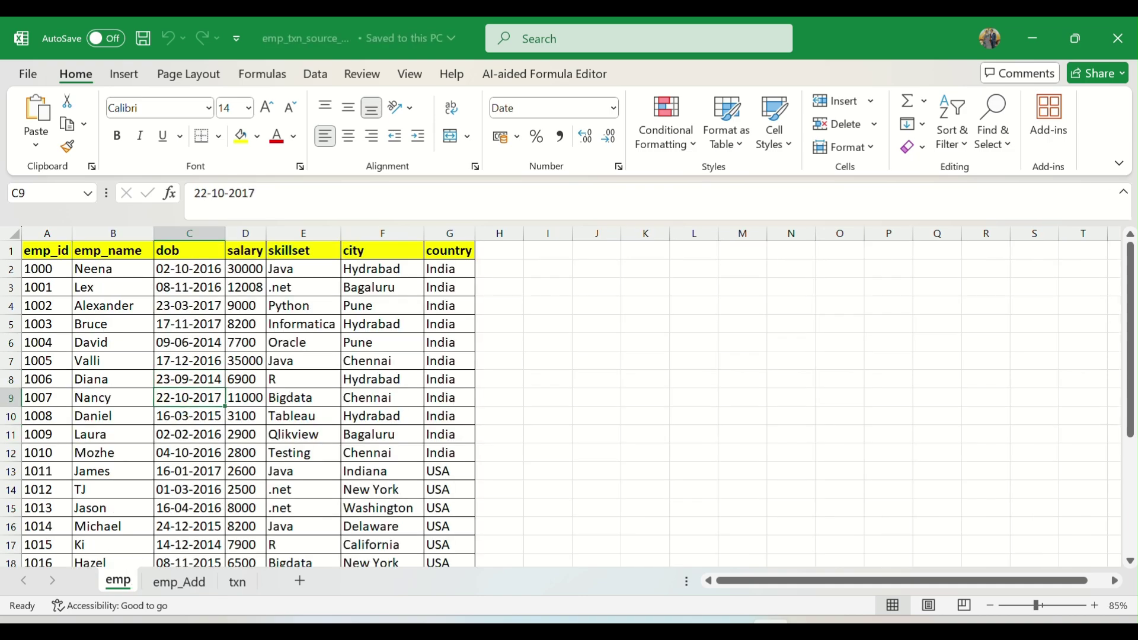
click(1119, 39)
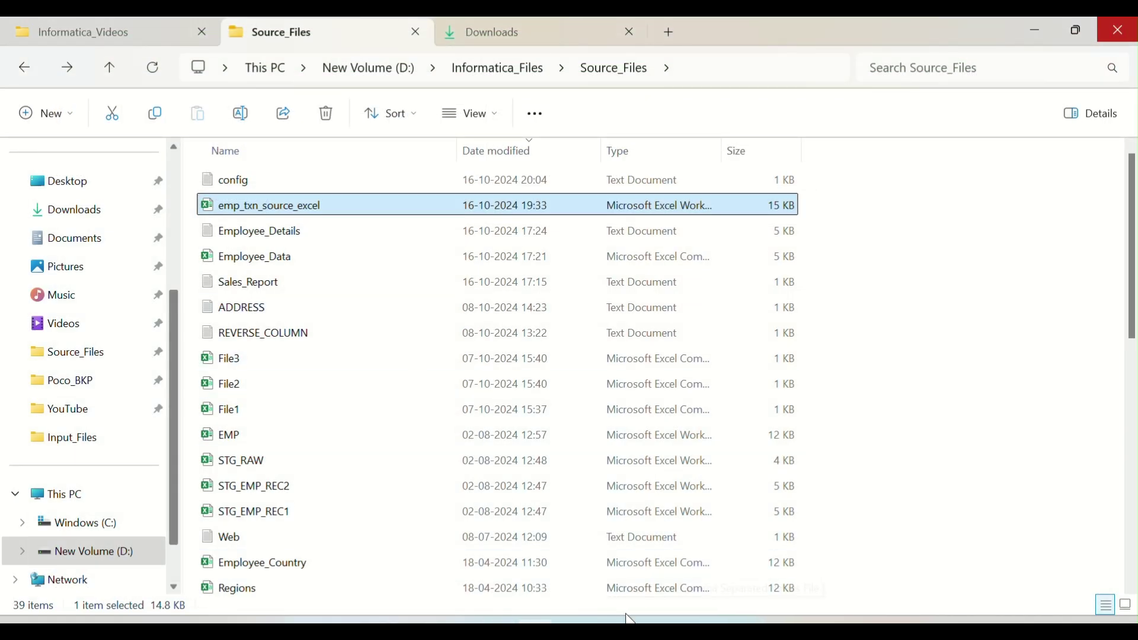
Switch back to Data Integration in the browser and link the StructureParser's address output group to Target
click(621, 623)
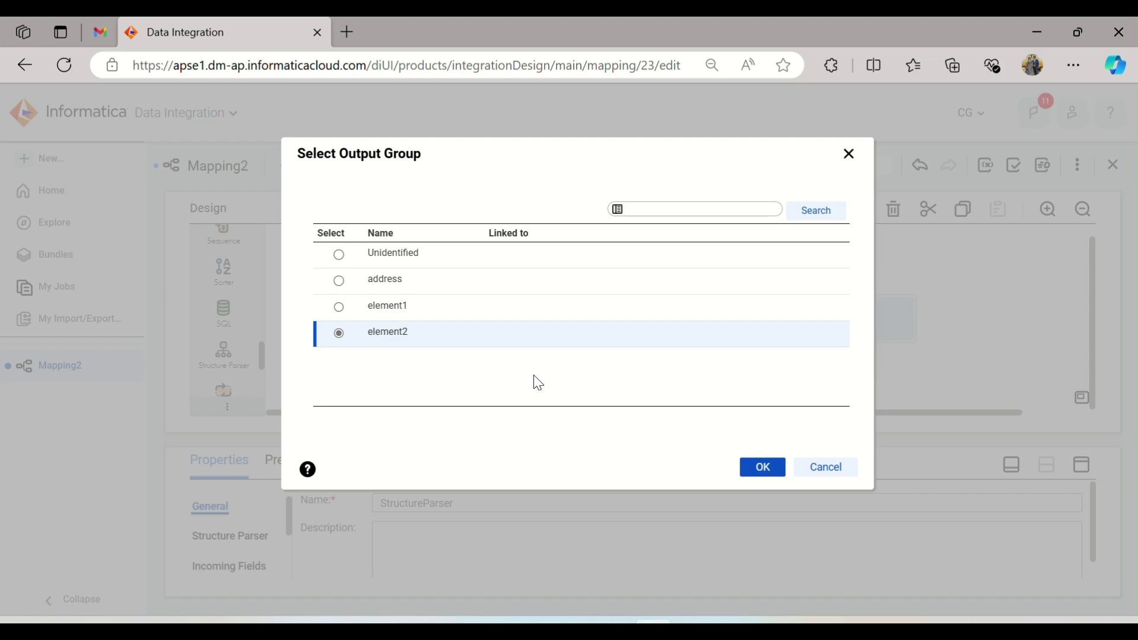
click(460, 275)
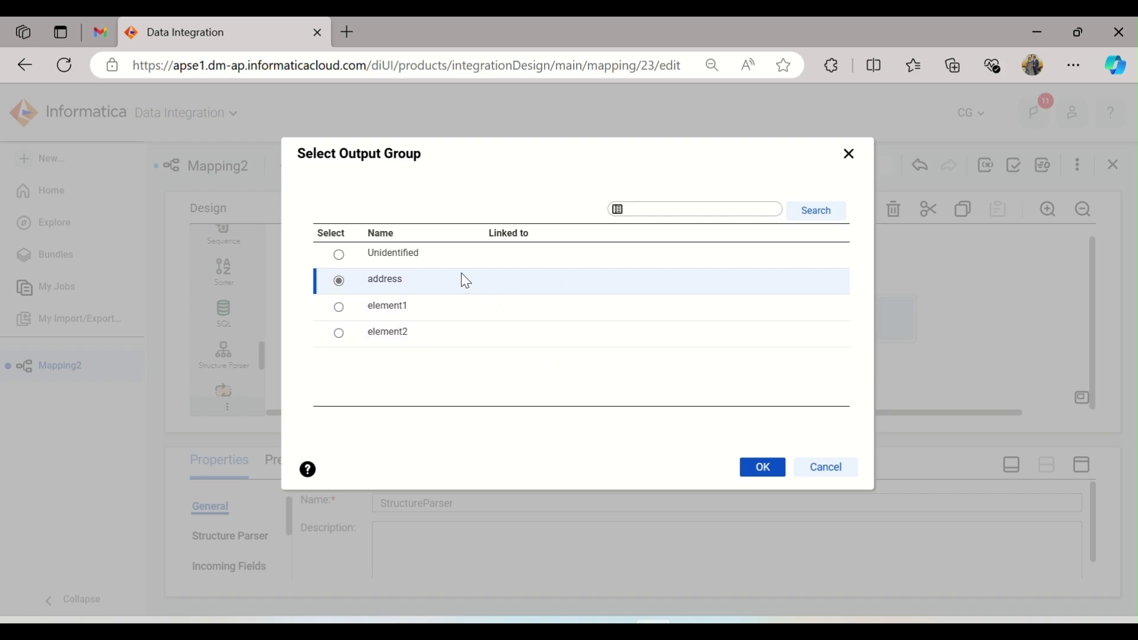
click(762, 469)
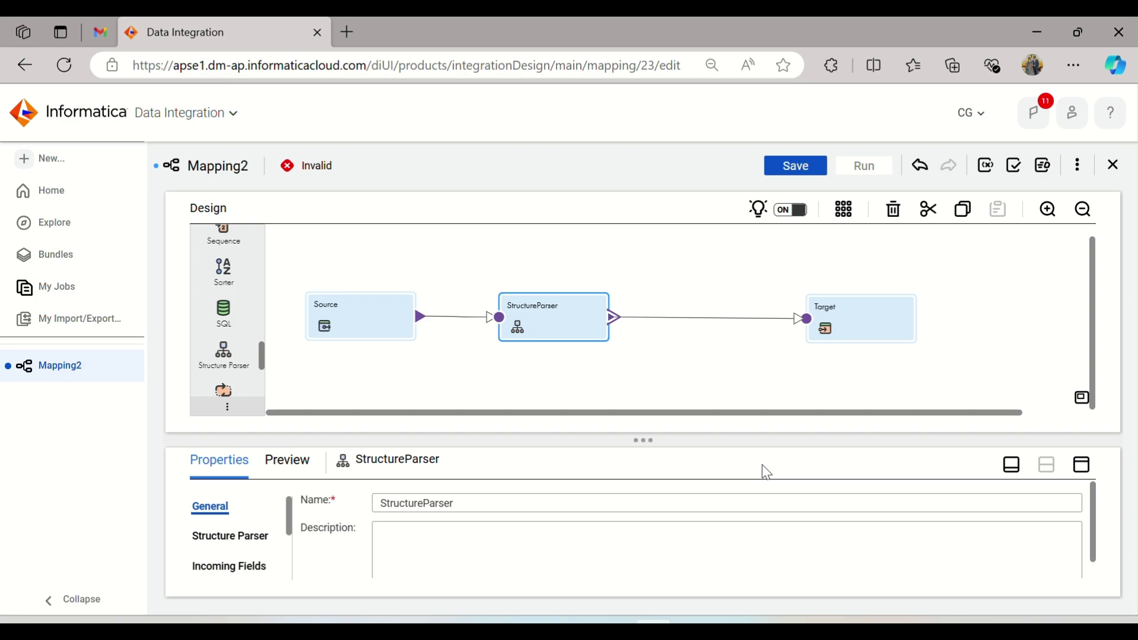
Duplicate the Target transformation twice and arrange the Target1 and Target2 copies below the original Target
click(894, 319)
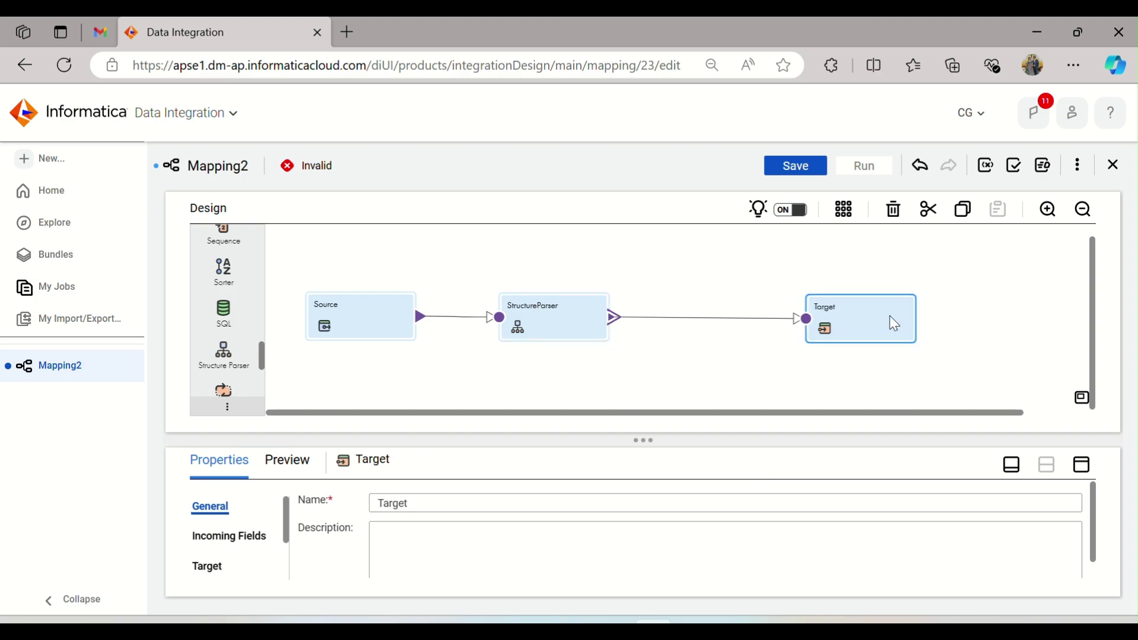
key(ctrl+c)
key(ctrl+v)
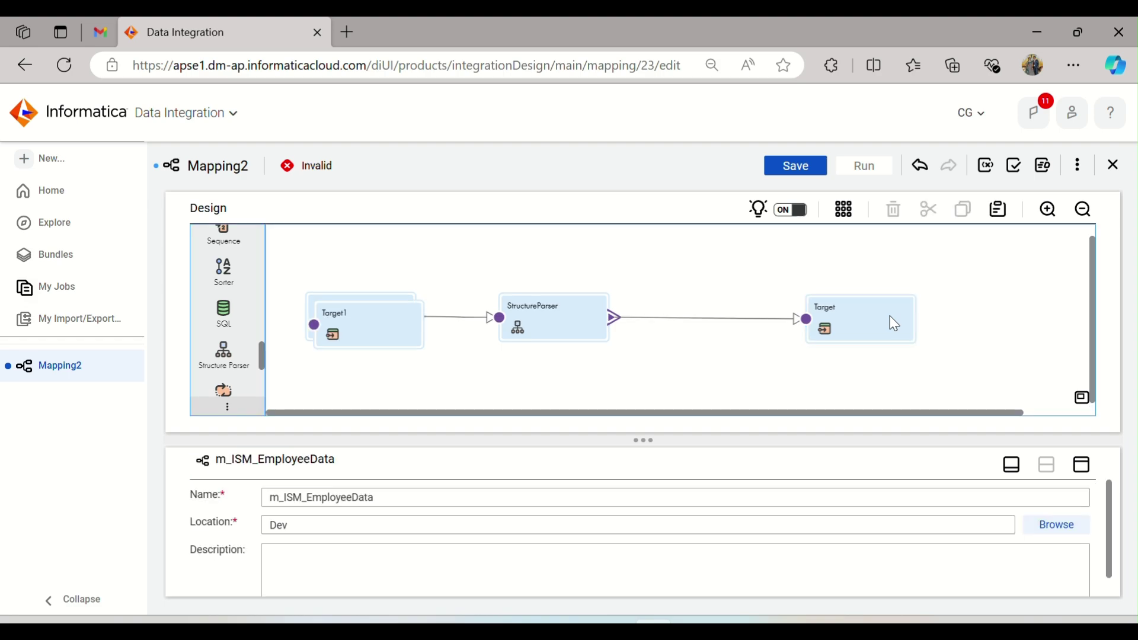
drag(375, 336, 864, 430)
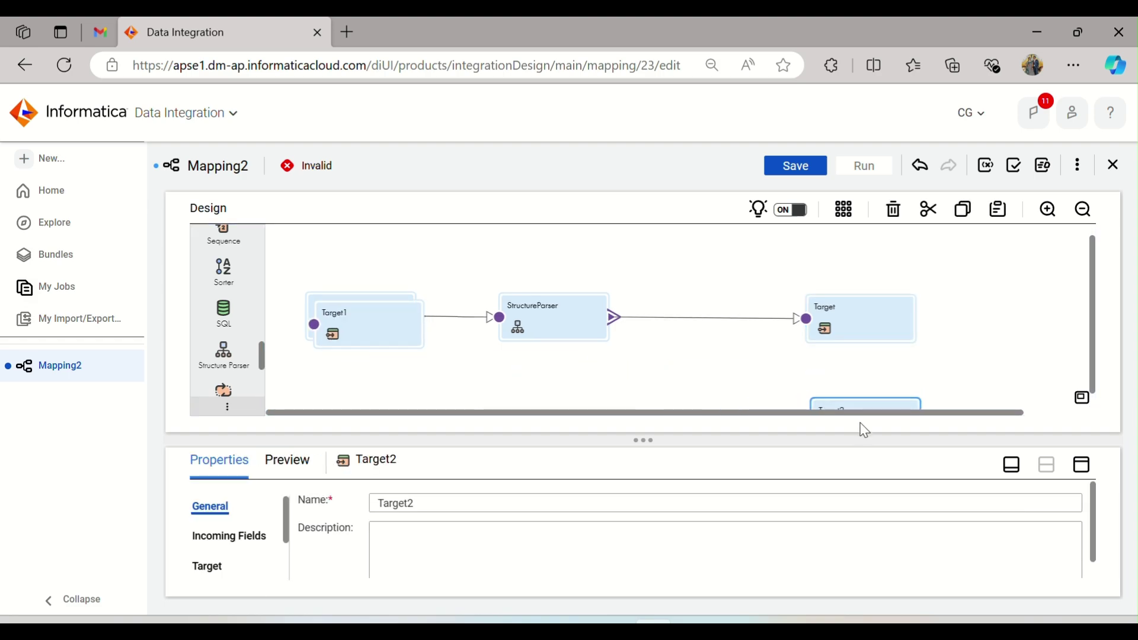
drag(368, 325, 877, 377)
scroll(976, 294, down, 2)
drag(879, 288, 874, 304)
Link one of the StructureParser's output groups to Target1
drag(610, 234, 809, 305)
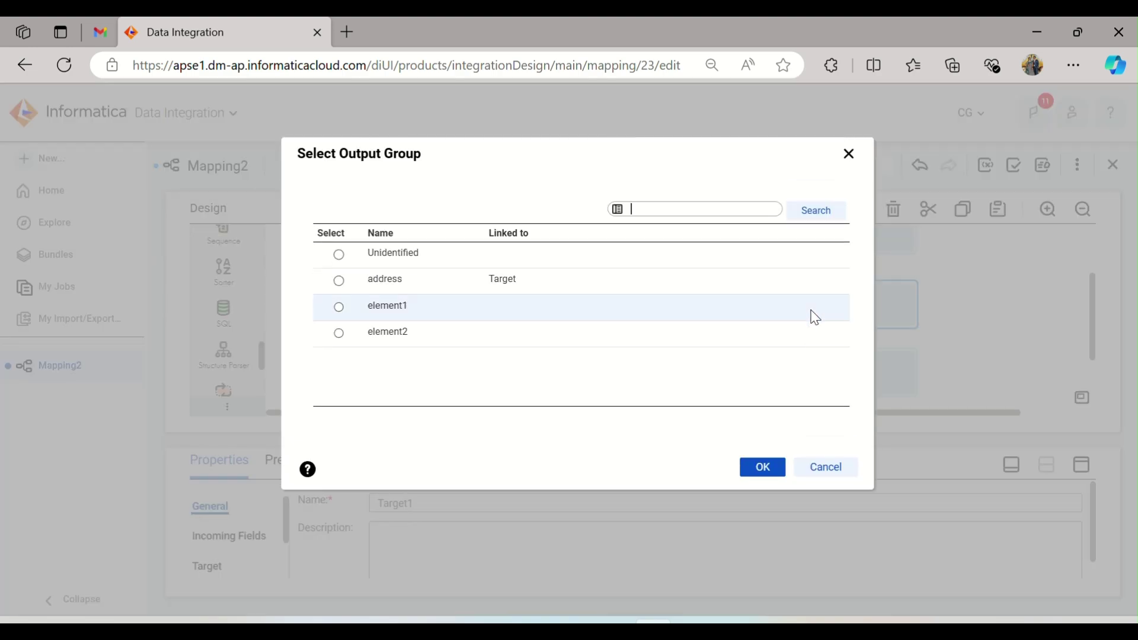
click(765, 468)
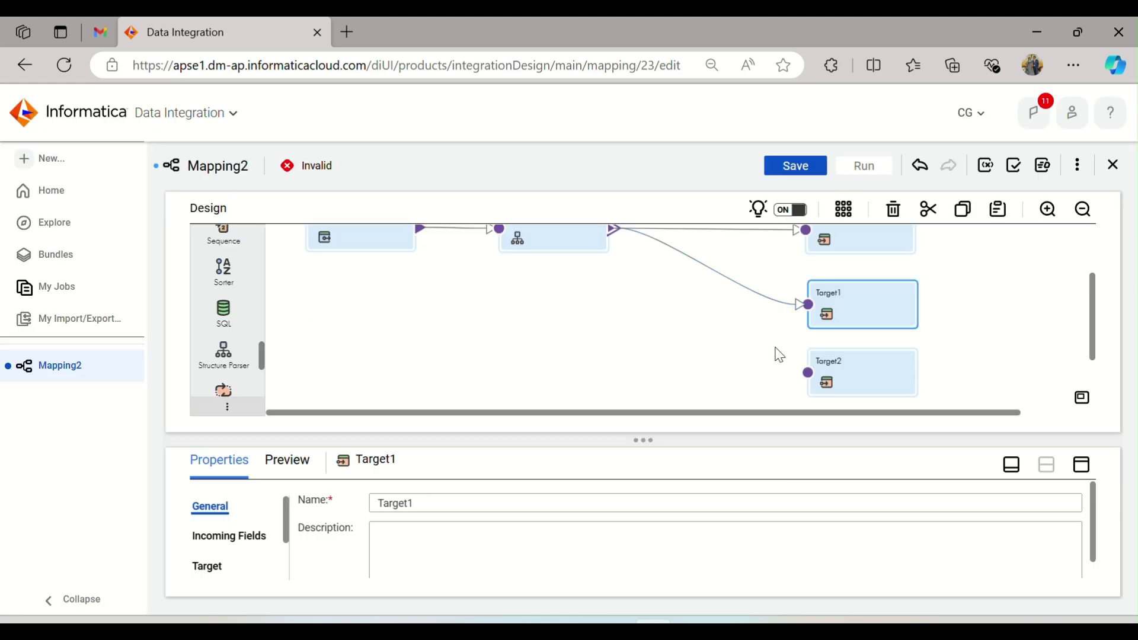
Link the StructureParser's remaining output group to Target2
drag(613, 230, 808, 373)
click(458, 327)
click(756, 468)
Rename the original Target transformation as Employee
click(866, 243)
click(412, 508)
drag(412, 508, 353, 509)
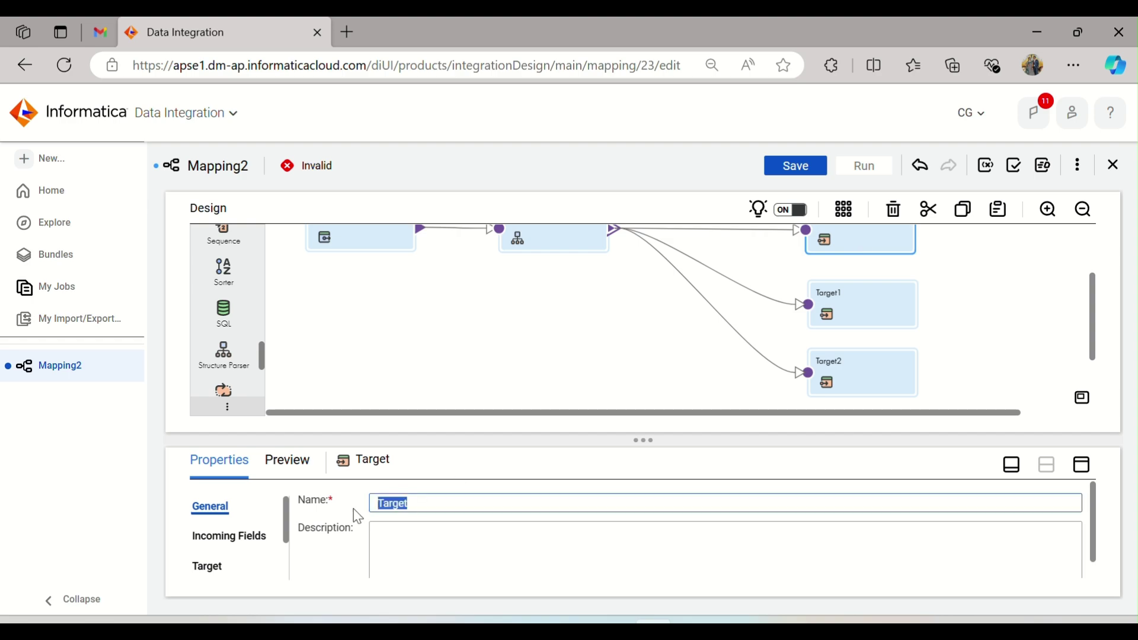
text(Employee)
Rename the Target1 transformation as Emp_Address and Target2 as Emp_Txn
click(859, 301)
drag(419, 500, 348, 506)
text(Emp_A)
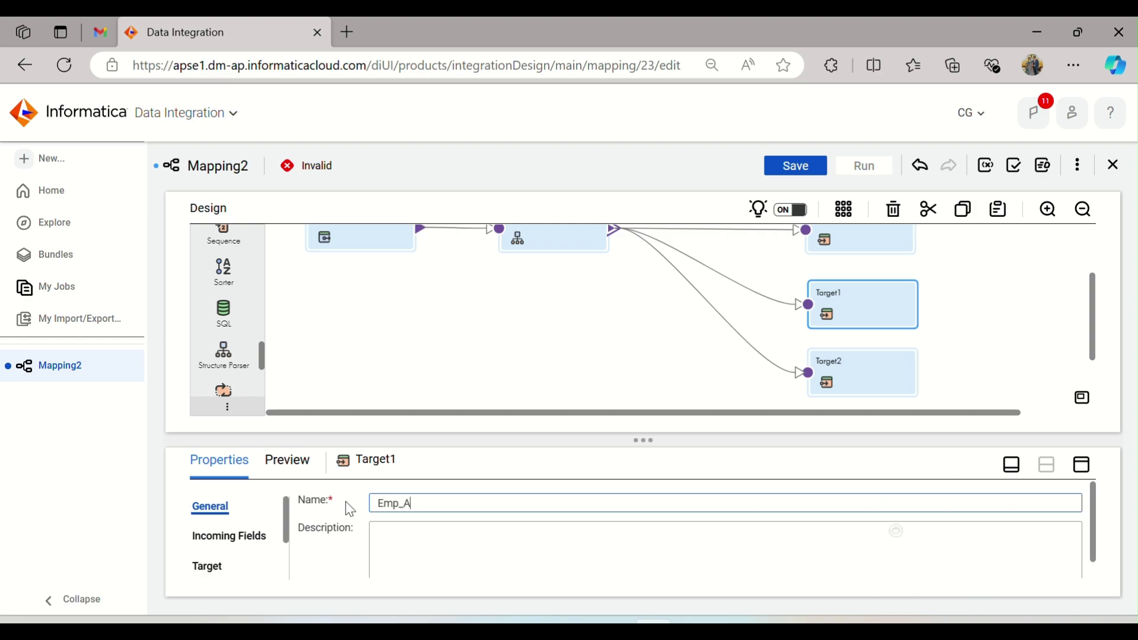
text(ddress)
click(876, 355)
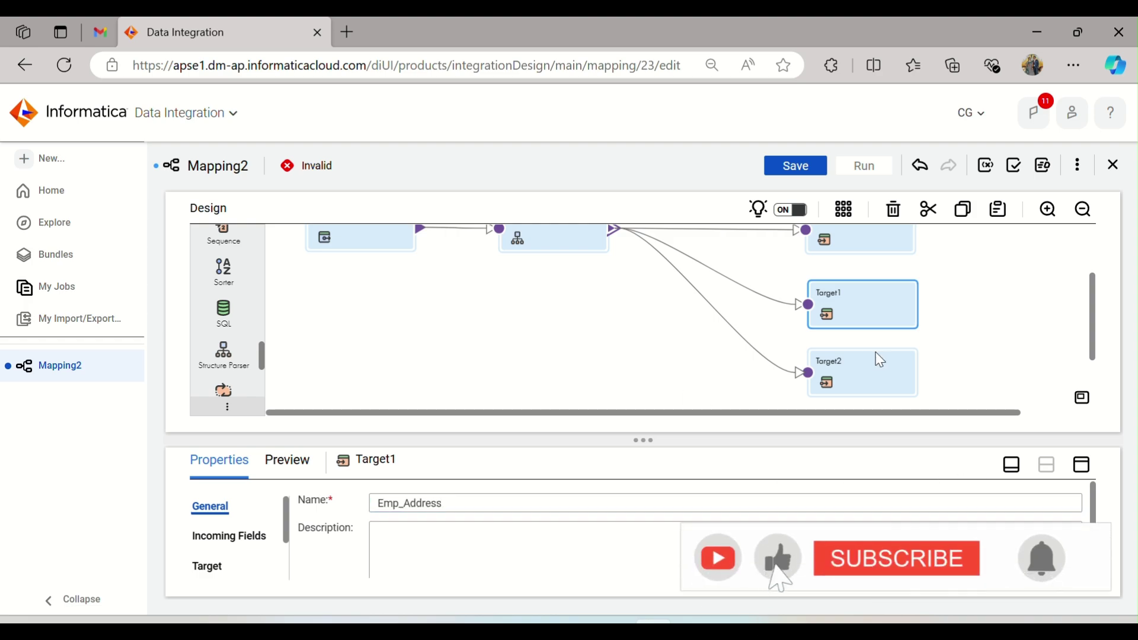
drag(432, 502, 337, 497)
text(Emp_Txn)
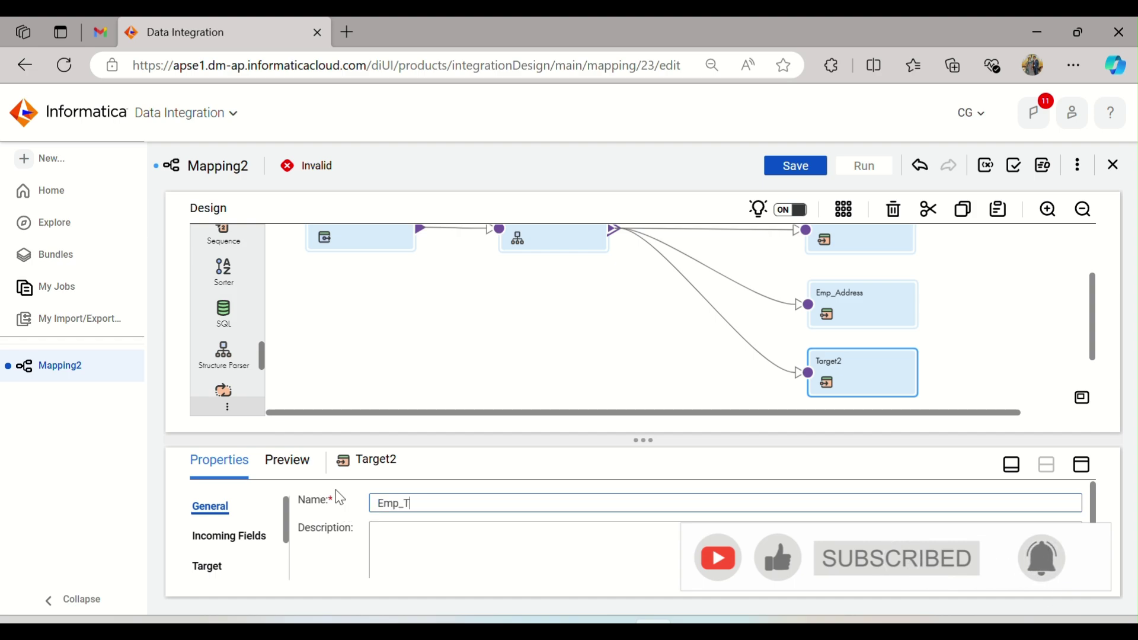
click(481, 319)
scroll(516, 343, up, 2)
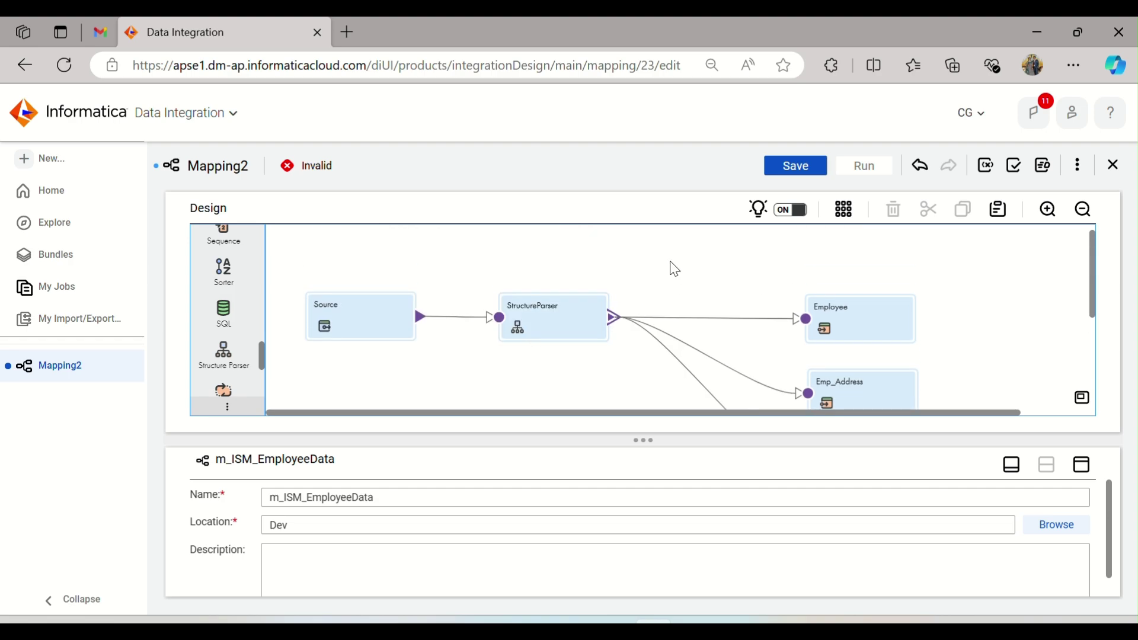
scroll(675, 269, down, 2)
scroll(648, 310, up, 2)
scroll(648, 310, down, 2)
Review the Employee target's incoming fields and set its connection to Target (Oracle)
click(872, 243)
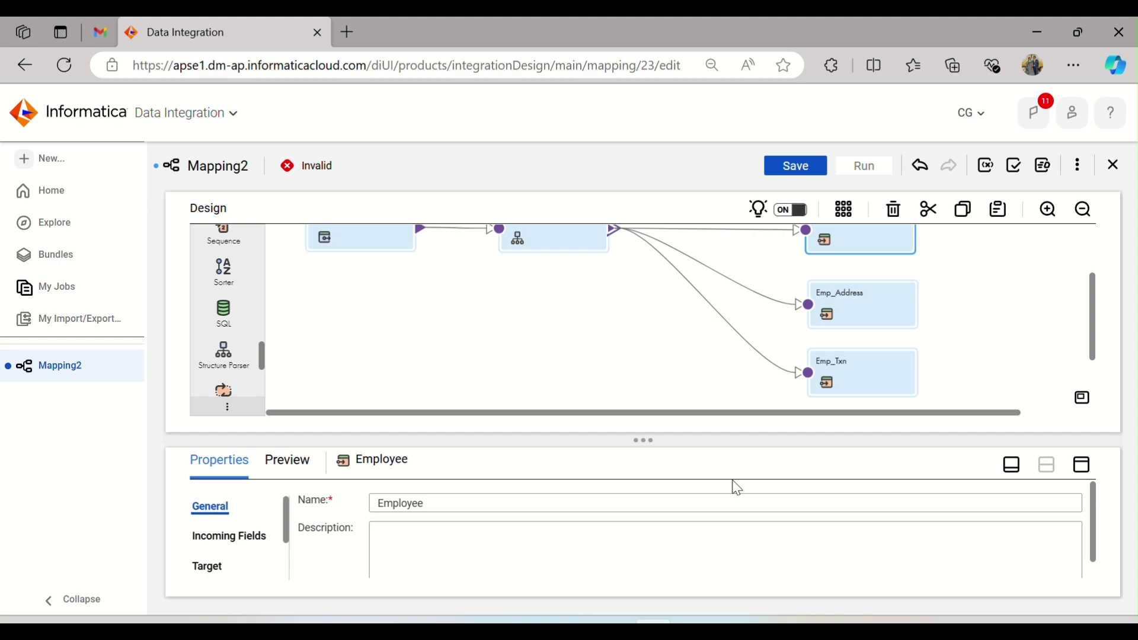
click(1083, 464)
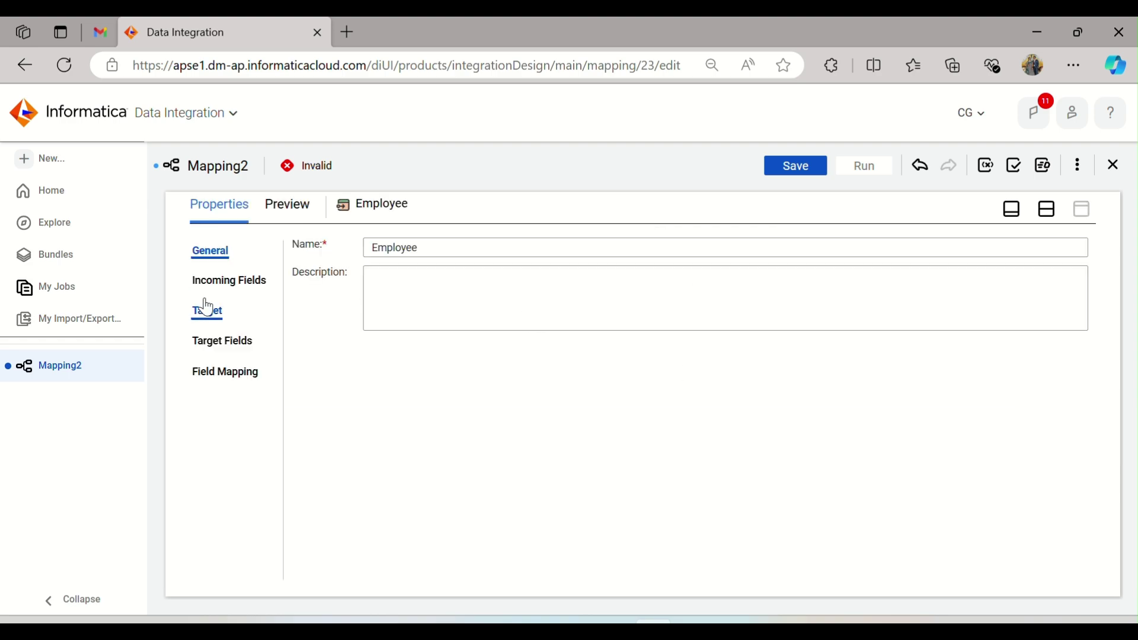
click(237, 278)
scroll(376, 478, down, 1)
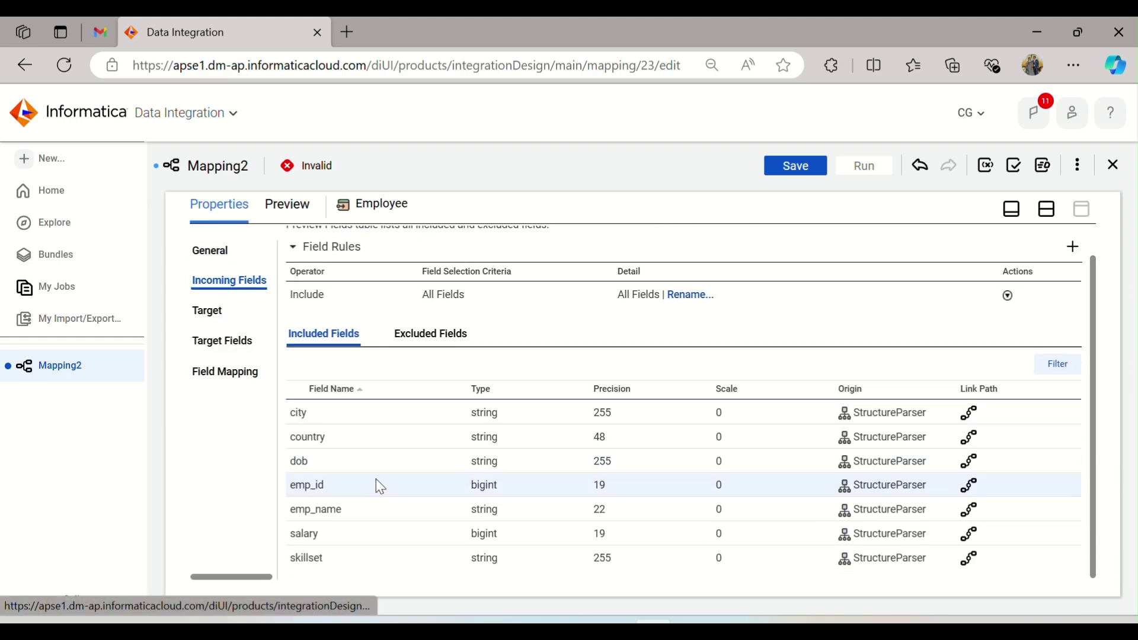
click(215, 311)
click(564, 290)
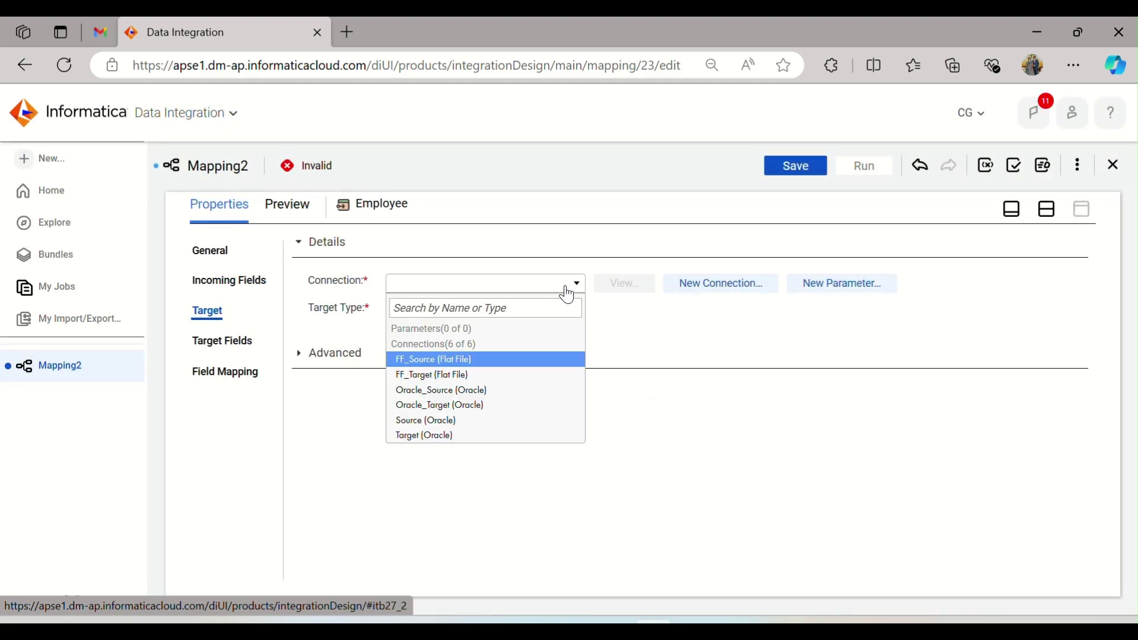
click(485, 435)
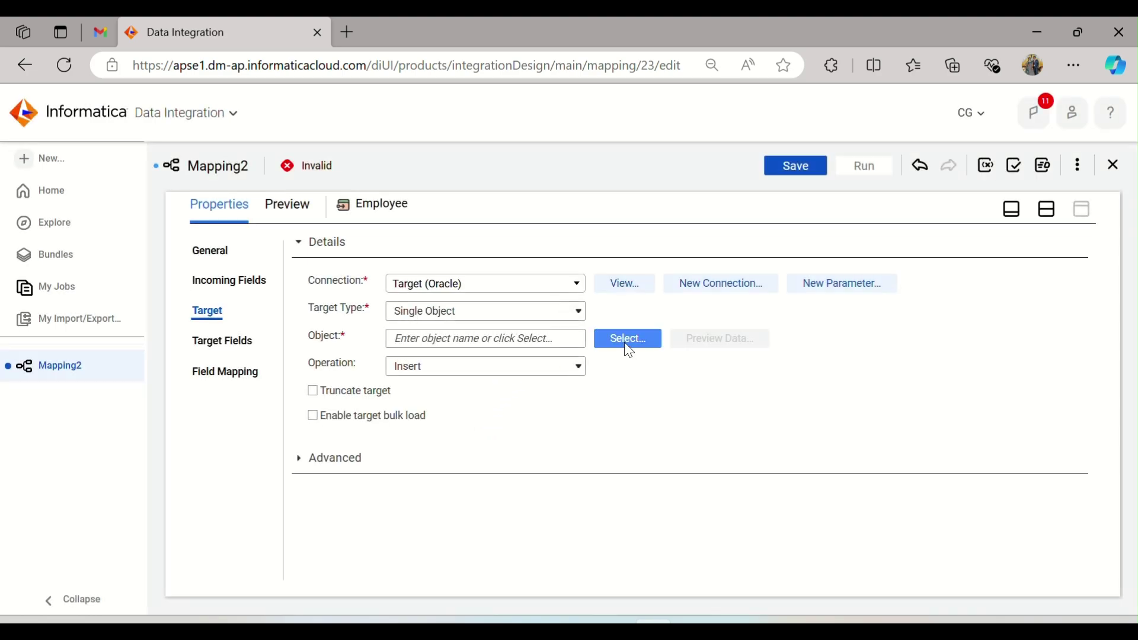
Set the Employee target's object to a new table created at runtime, named T_Employee_ISM, and check its field mapping
click(627, 346)
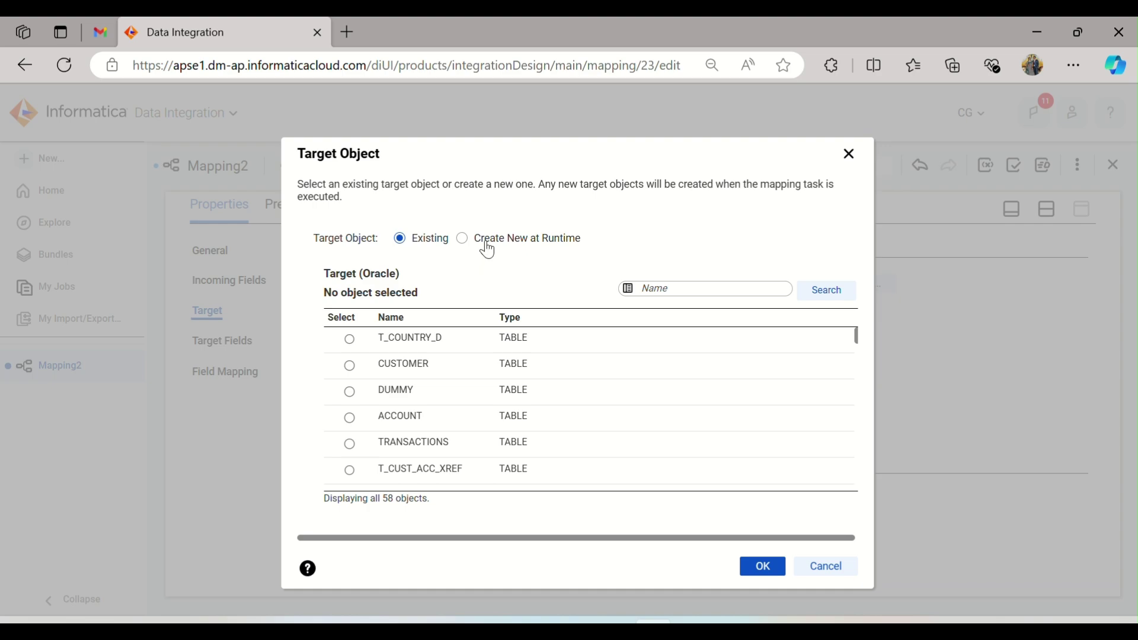
click(485, 242)
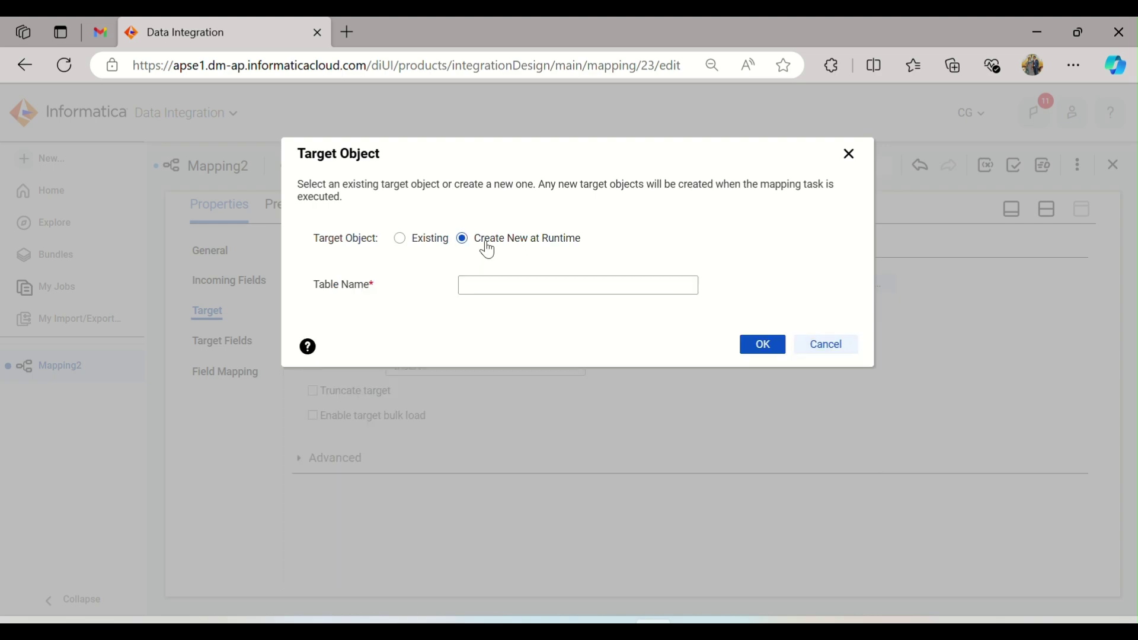
click(504, 285)
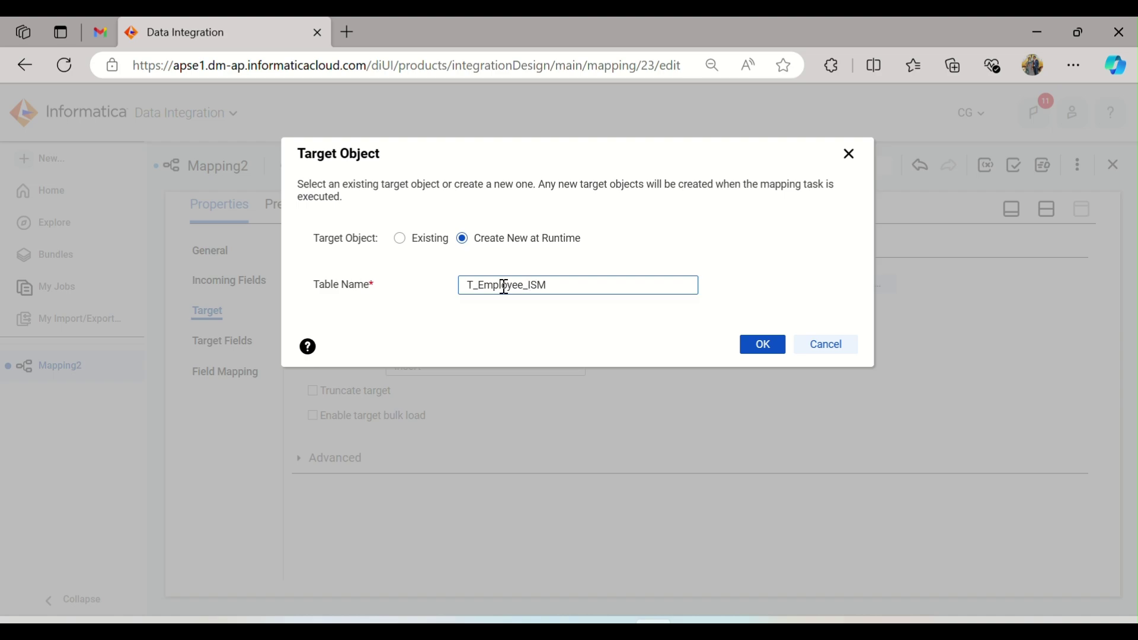
click(763, 345)
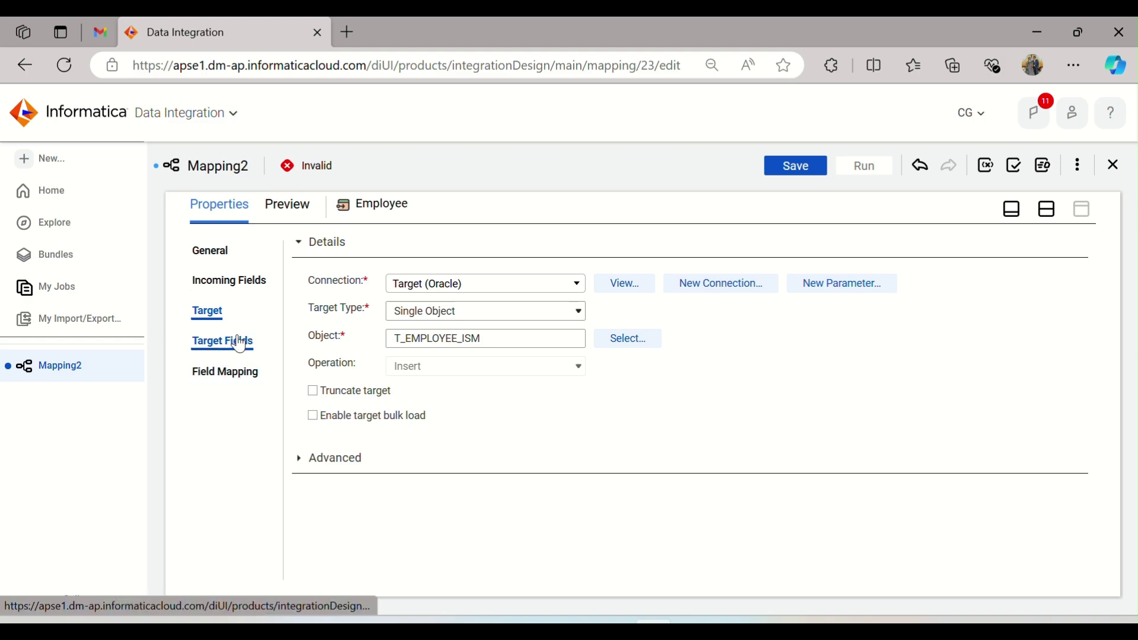
click(238, 342)
click(239, 372)
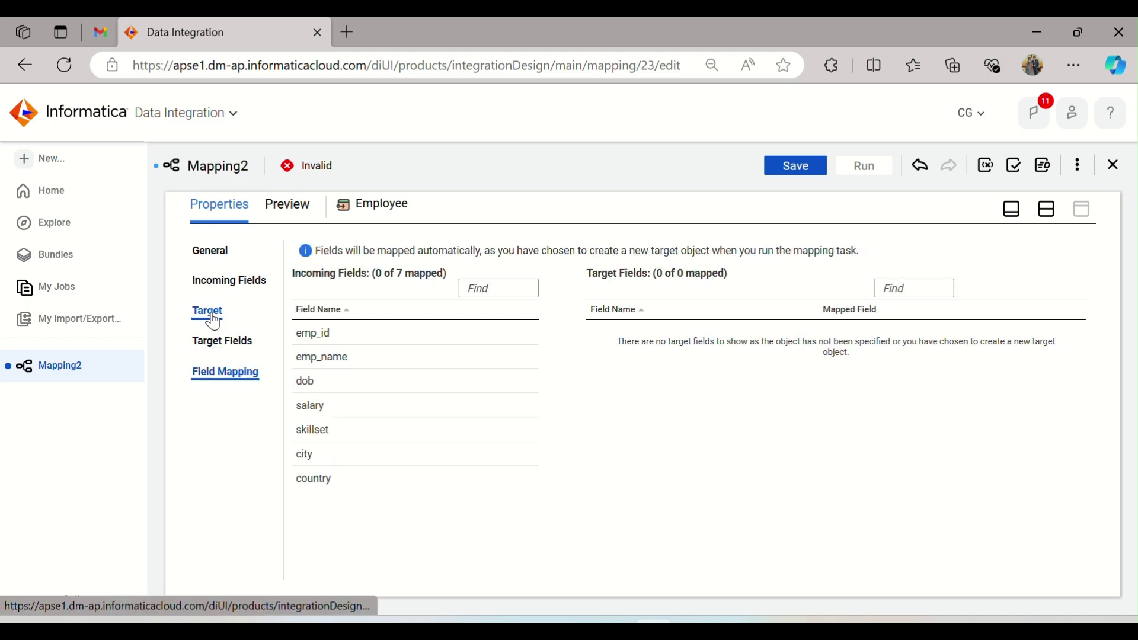
click(212, 315)
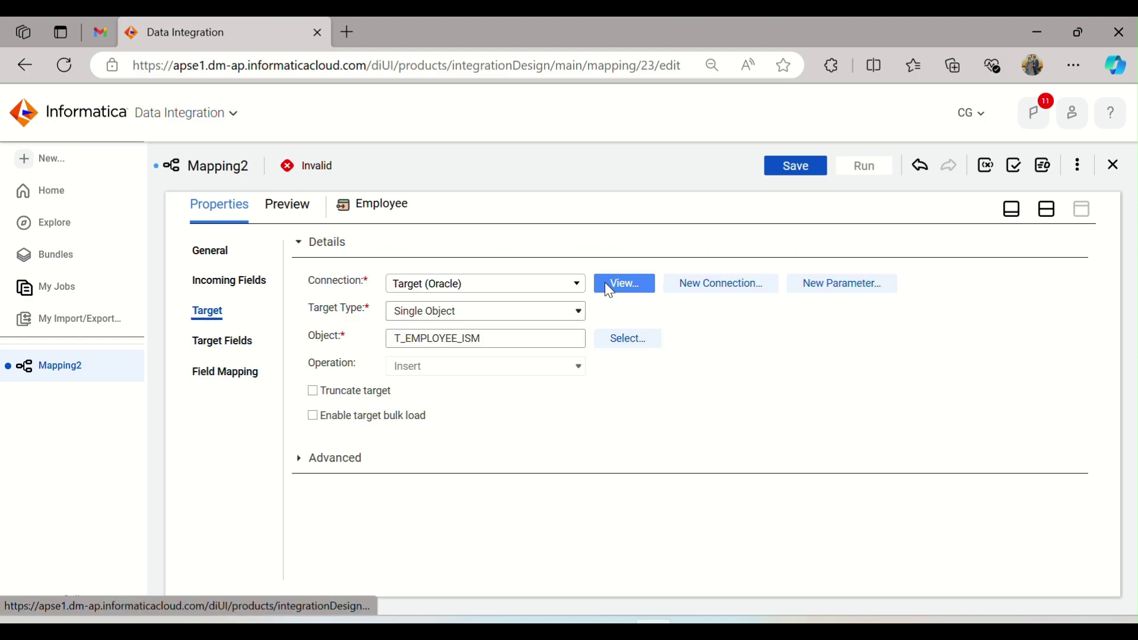
click(1049, 210)
Set the Emp_Address target's connection to Target (Oracle)
click(855, 306)
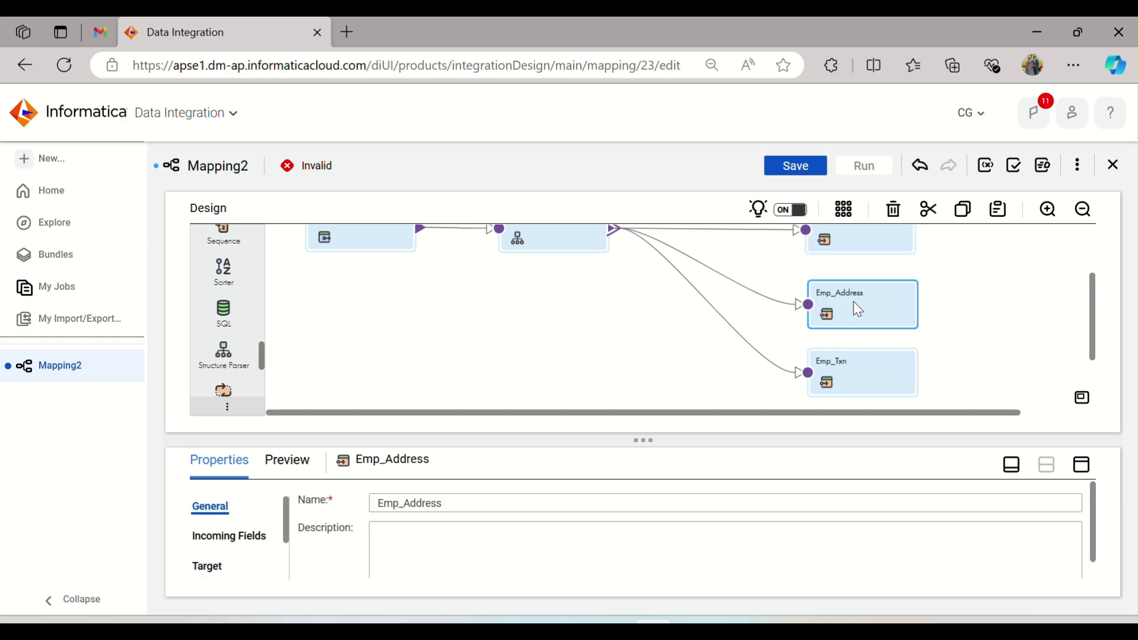
click(1083, 466)
click(206, 312)
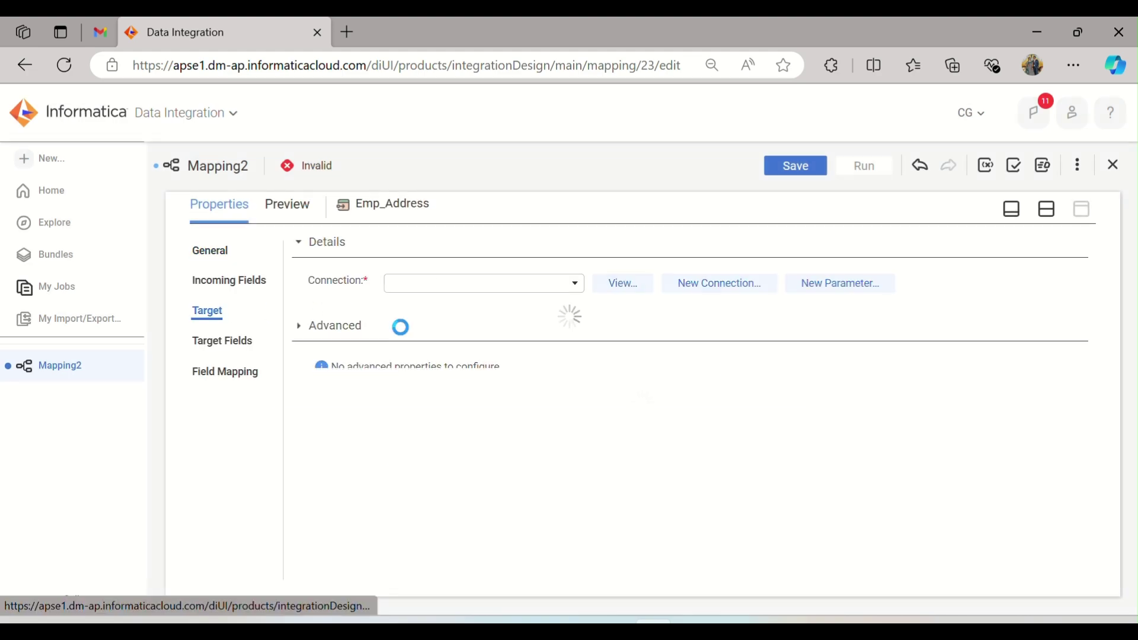
click(493, 284)
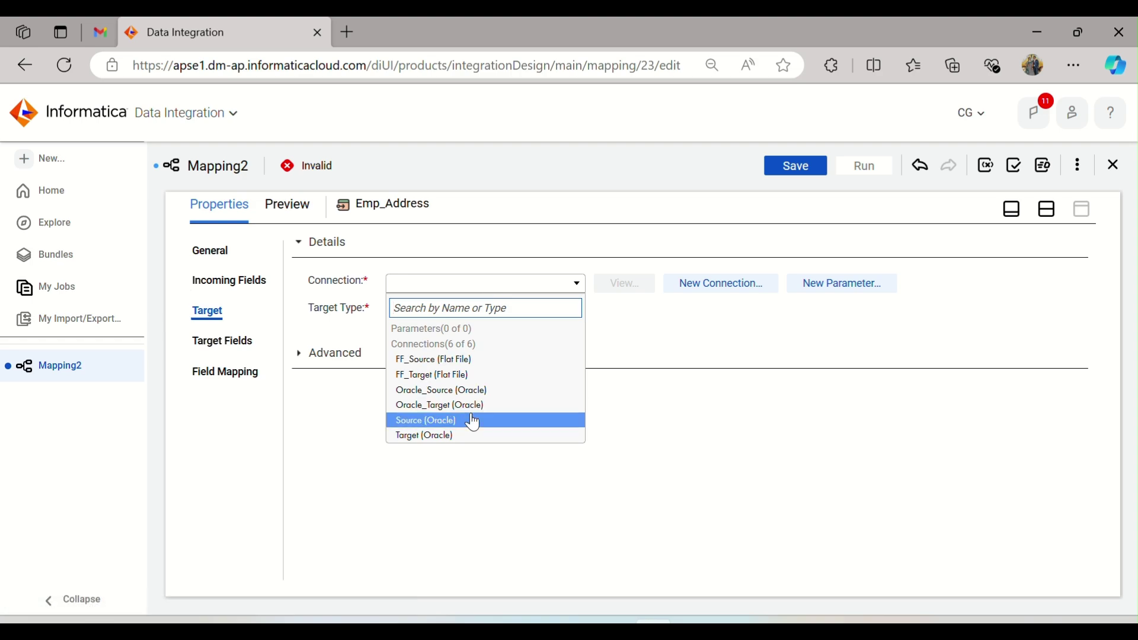
click(470, 437)
Set the Emp_Address target's object to a new table created at runtime, named T_Emp_Add_ISM
click(635, 339)
click(520, 240)
click(558, 286)
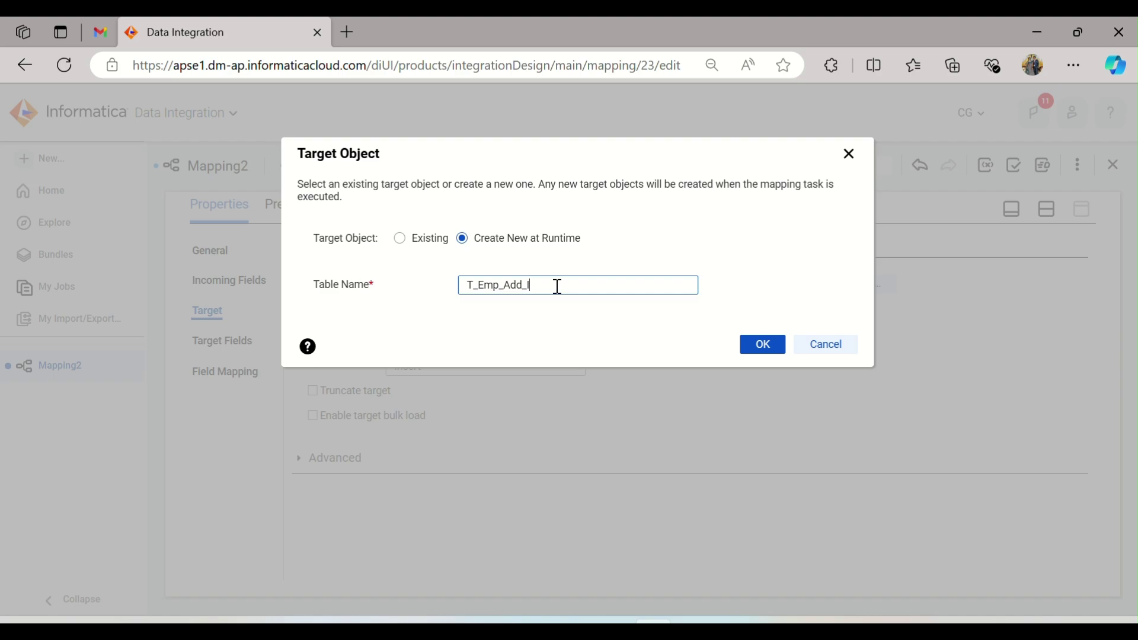
click(752, 343)
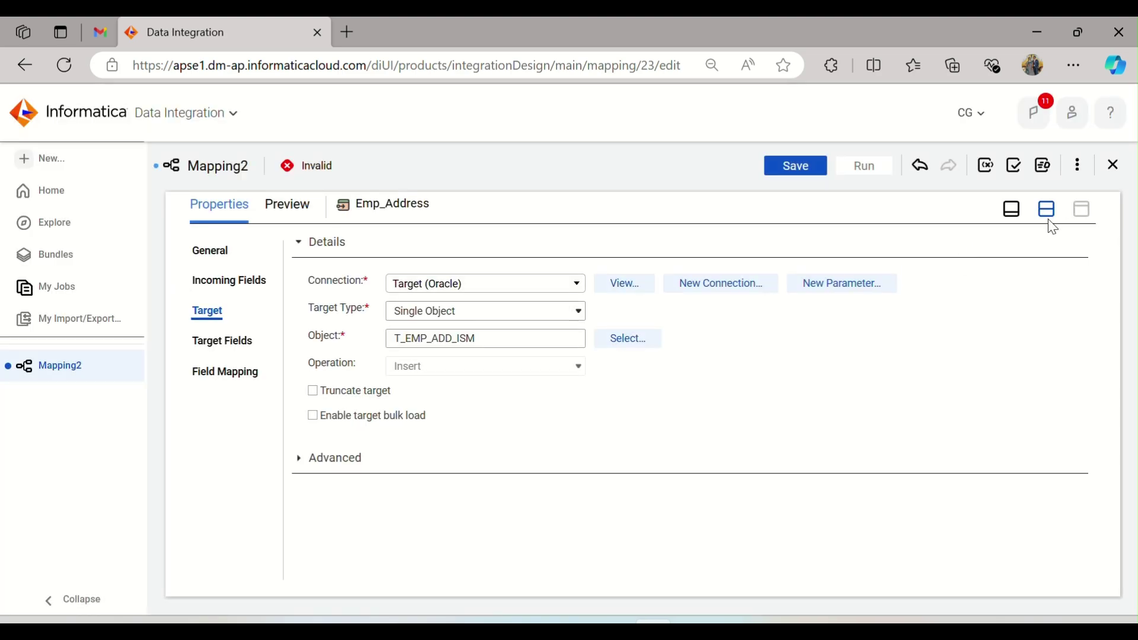
click(1049, 222)
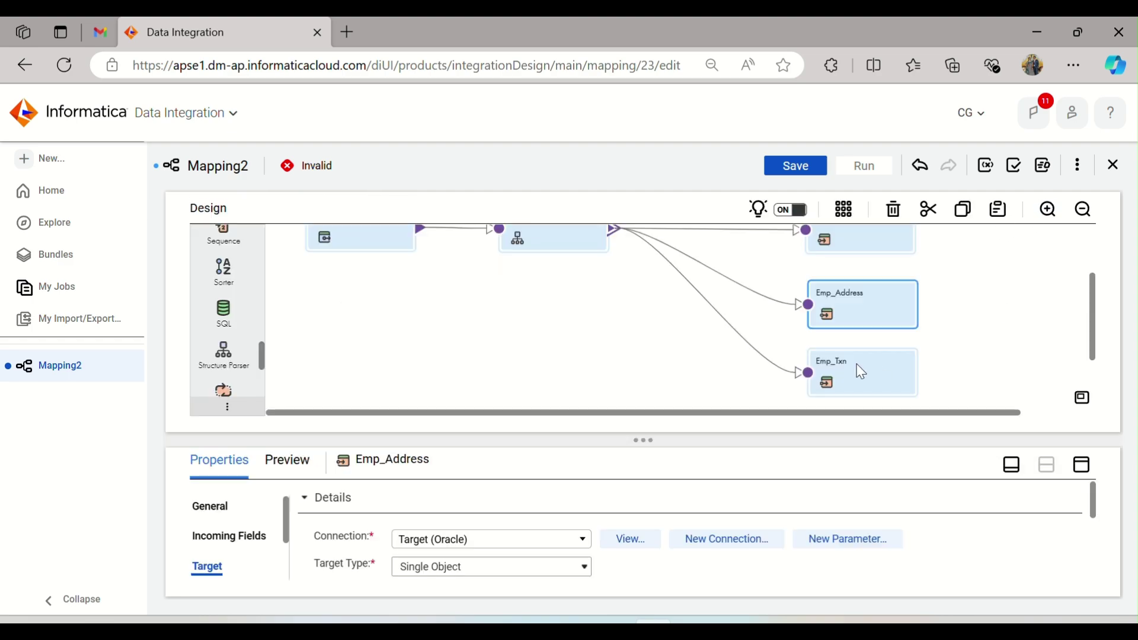
Set the Emp_Txn target's connection to Target (Oracle)
click(856, 368)
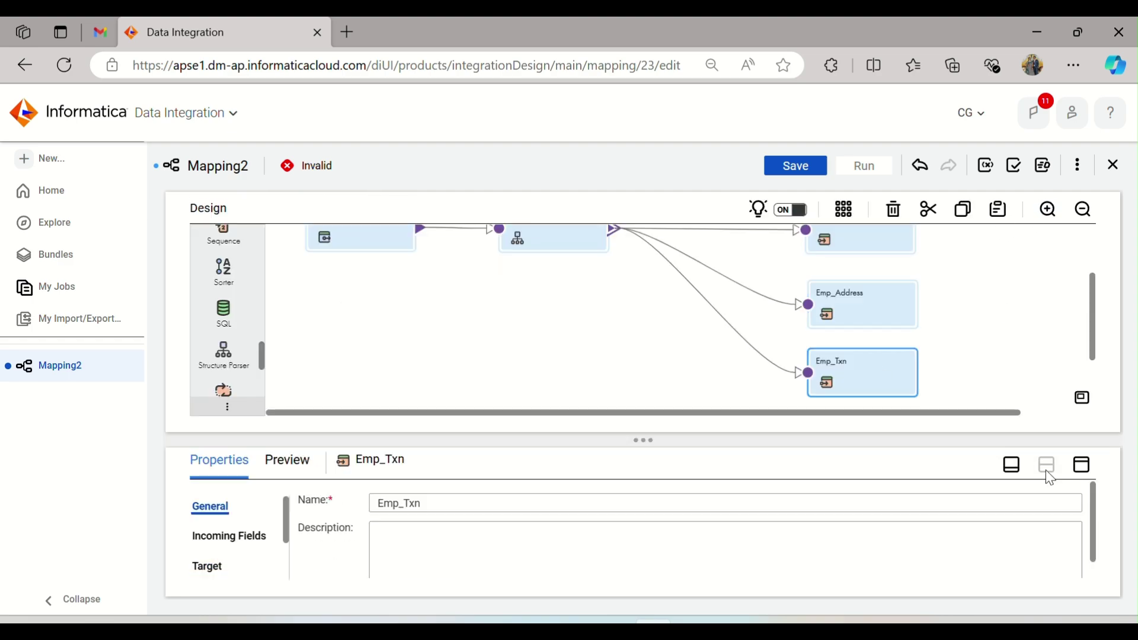
click(1083, 465)
click(210, 311)
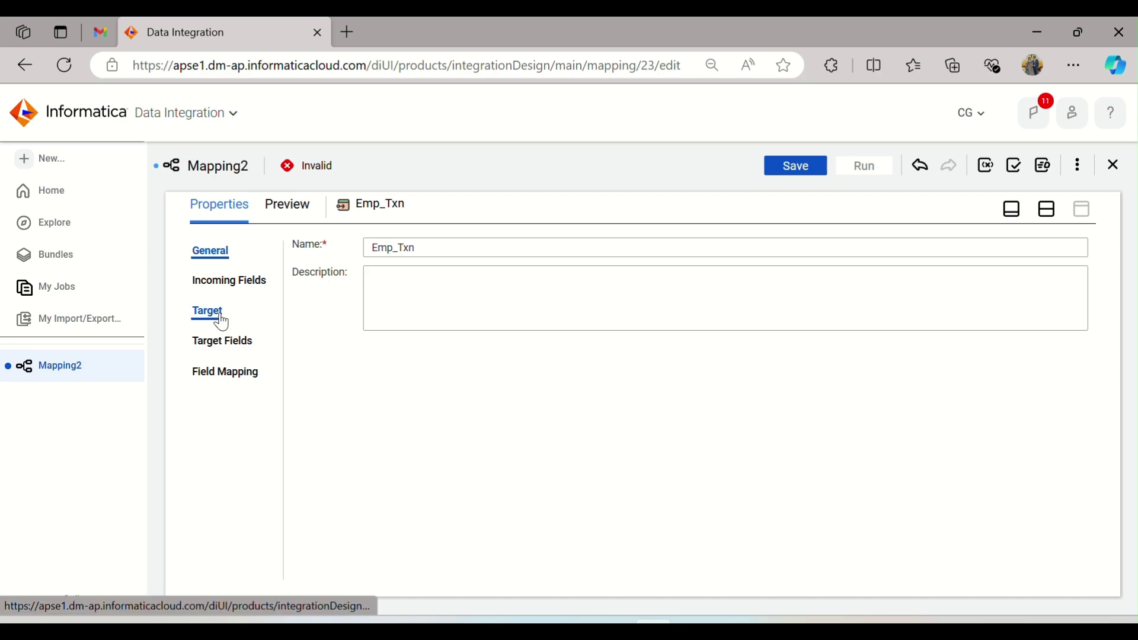
click(546, 294)
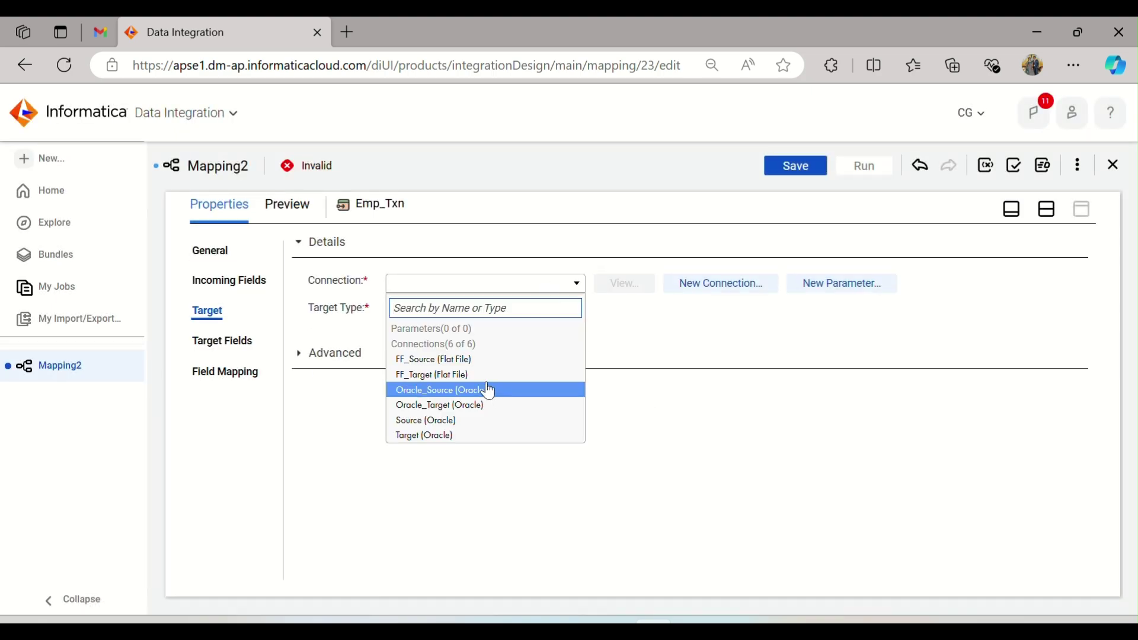
click(475, 435)
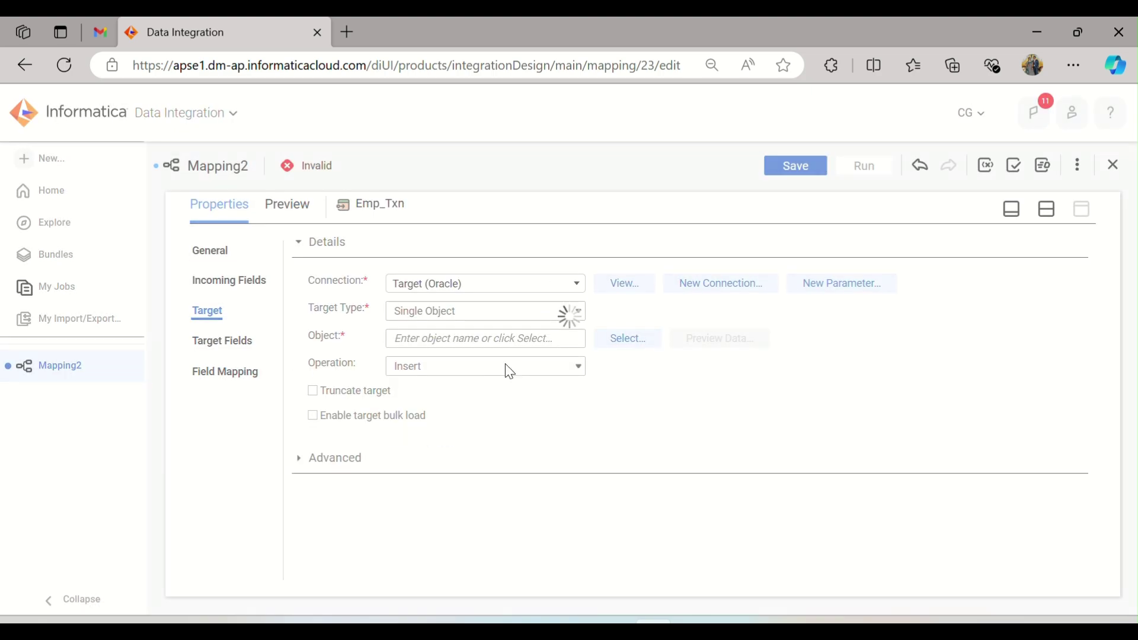
Set the Emp_Txn target's object to a new table created at runtime, named T_Emp_Txn_ISM
click(624, 336)
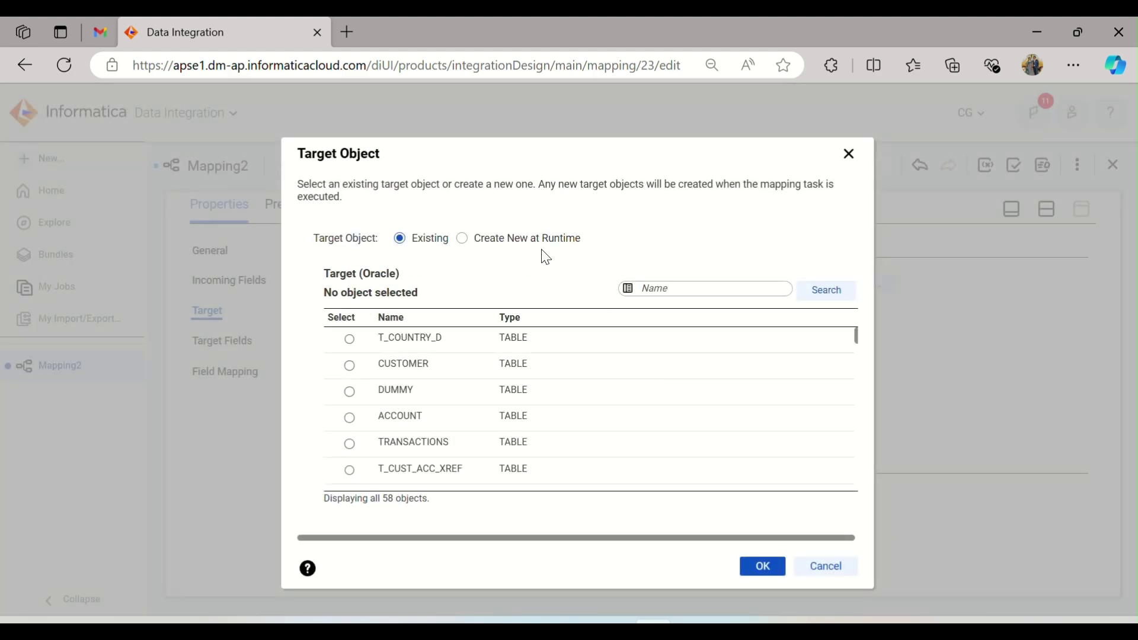
click(526, 238)
click(662, 291)
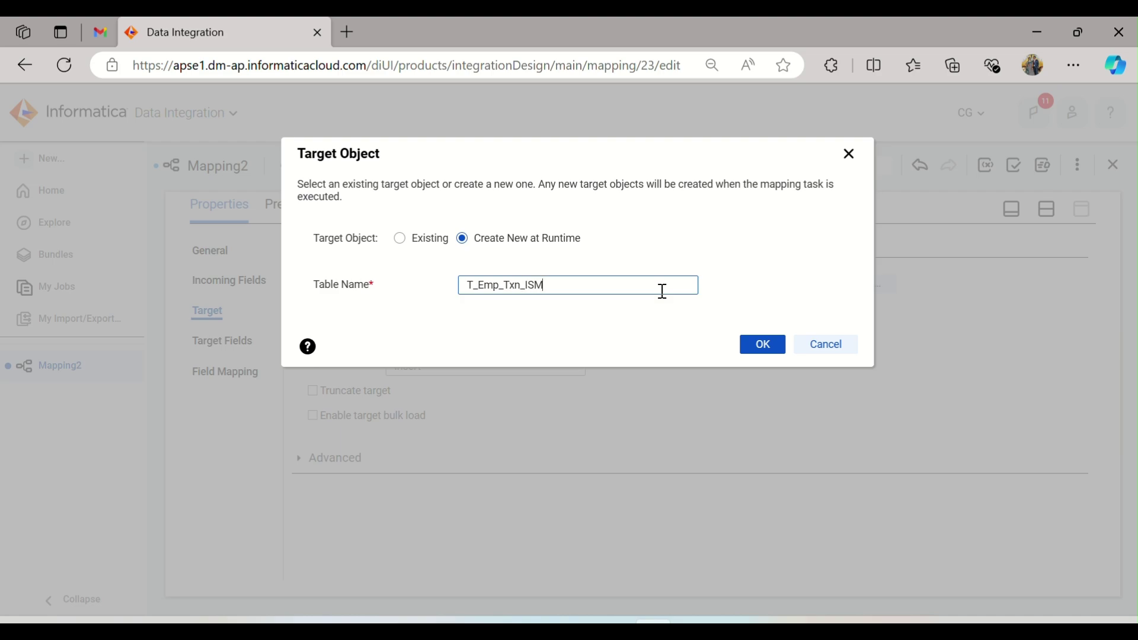
click(757, 347)
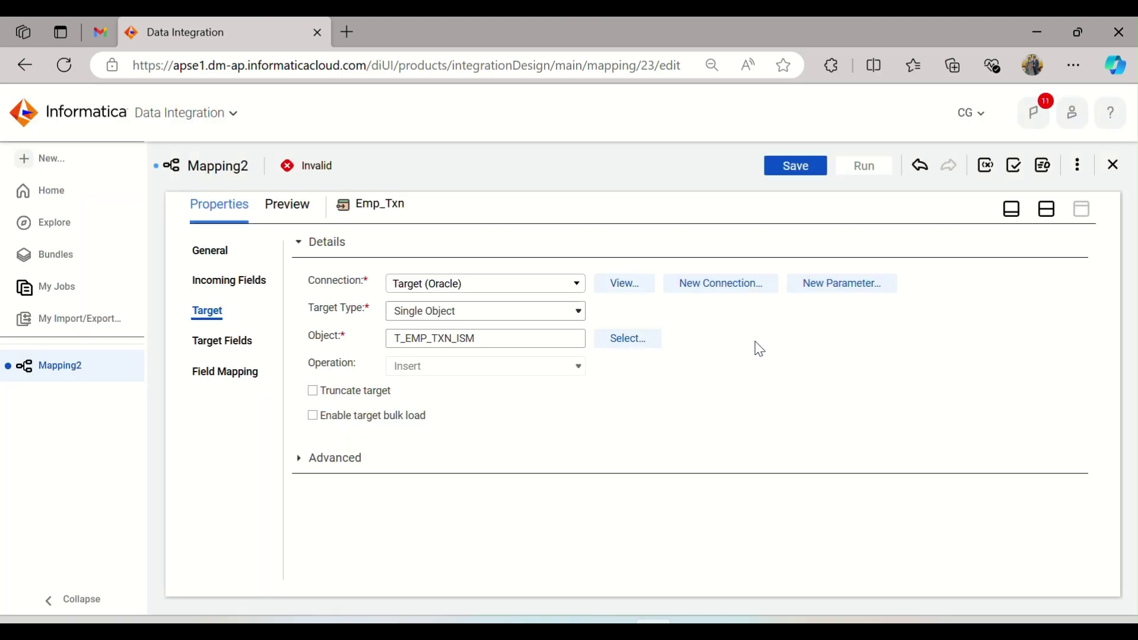
click(1048, 210)
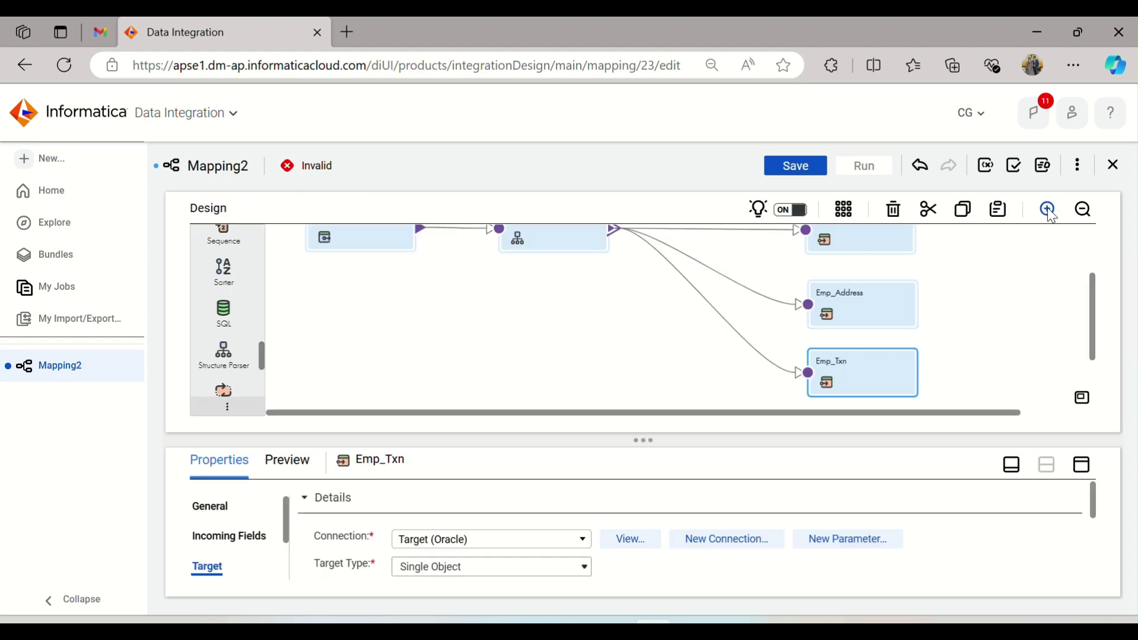
Save the m_ISM_EmployeeData mapping and dismiss the save notification
scroll(613, 352, up, 1)
scroll(605, 347, down, 1)
click(816, 170)
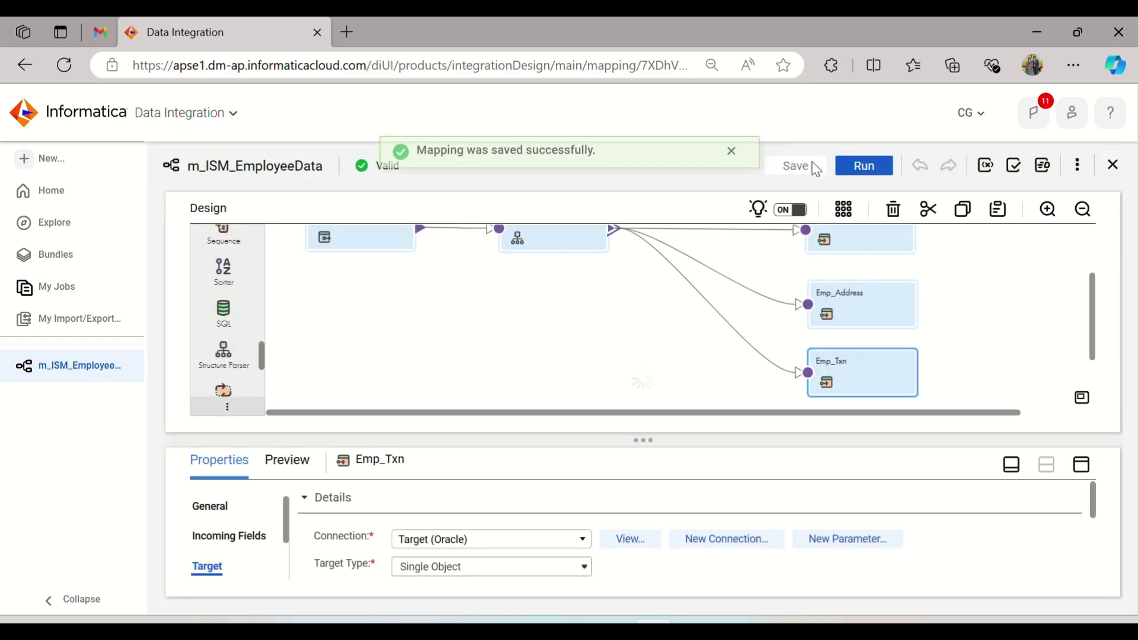
click(731, 166)
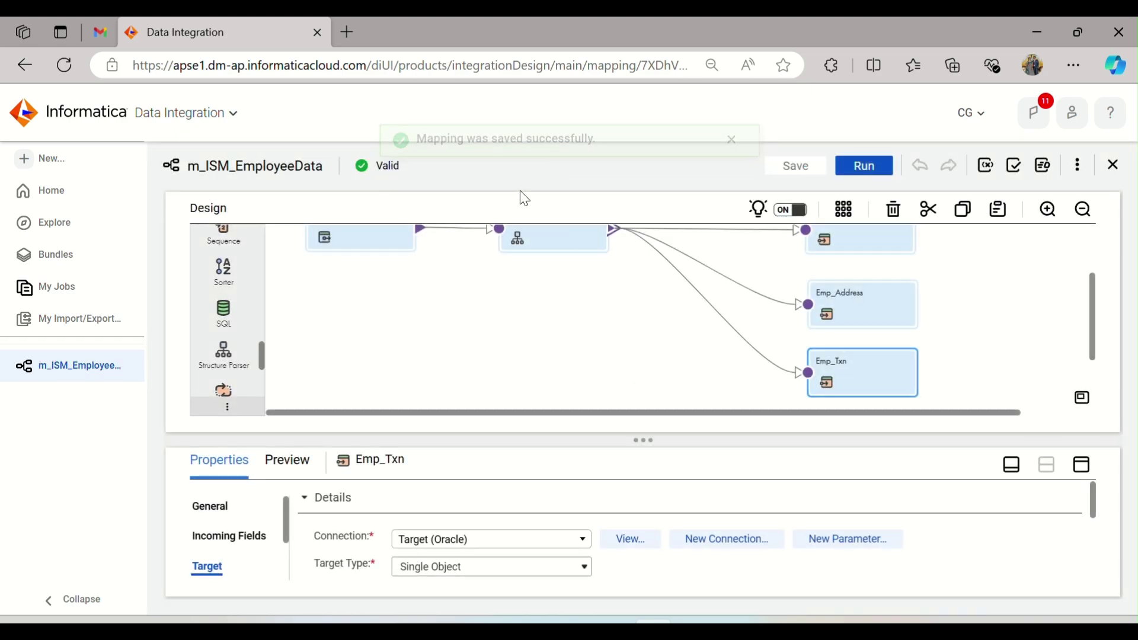
Create a new mapping task named mt_Employee_Add_Txn_ISM
click(57, 161)
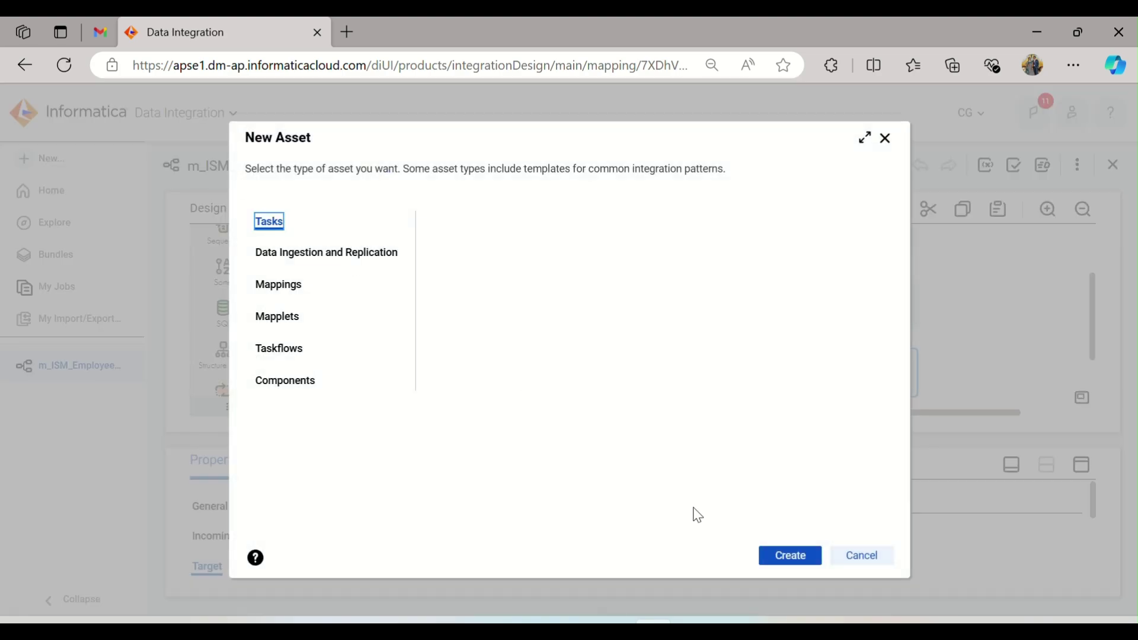
click(805, 563)
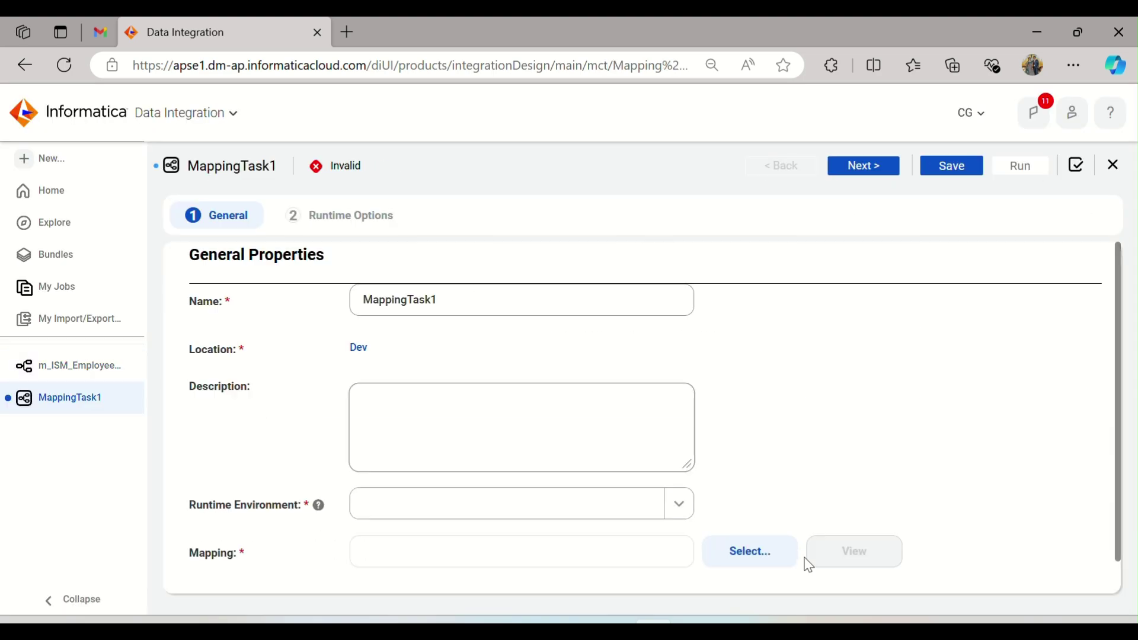
drag(447, 301, 346, 309)
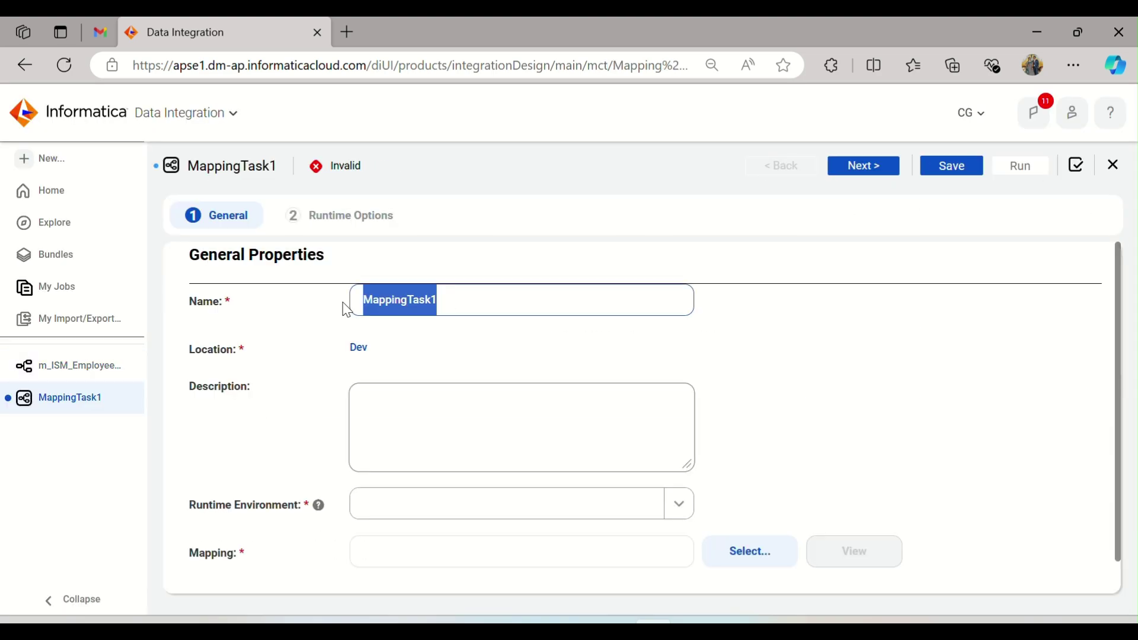
text(mt)
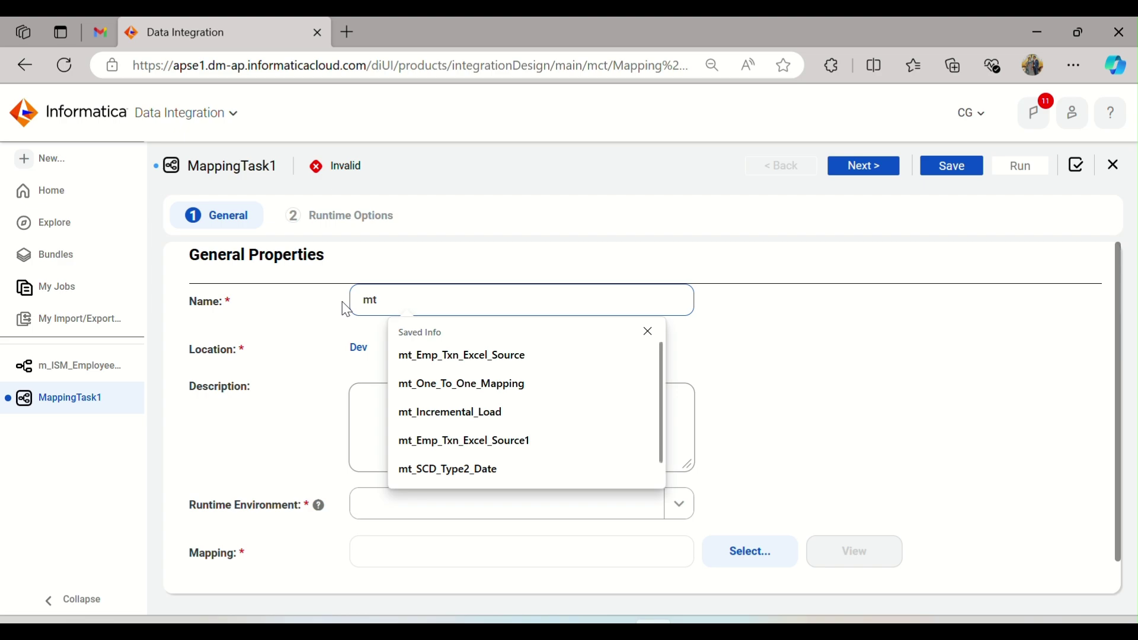
text(_Employ)
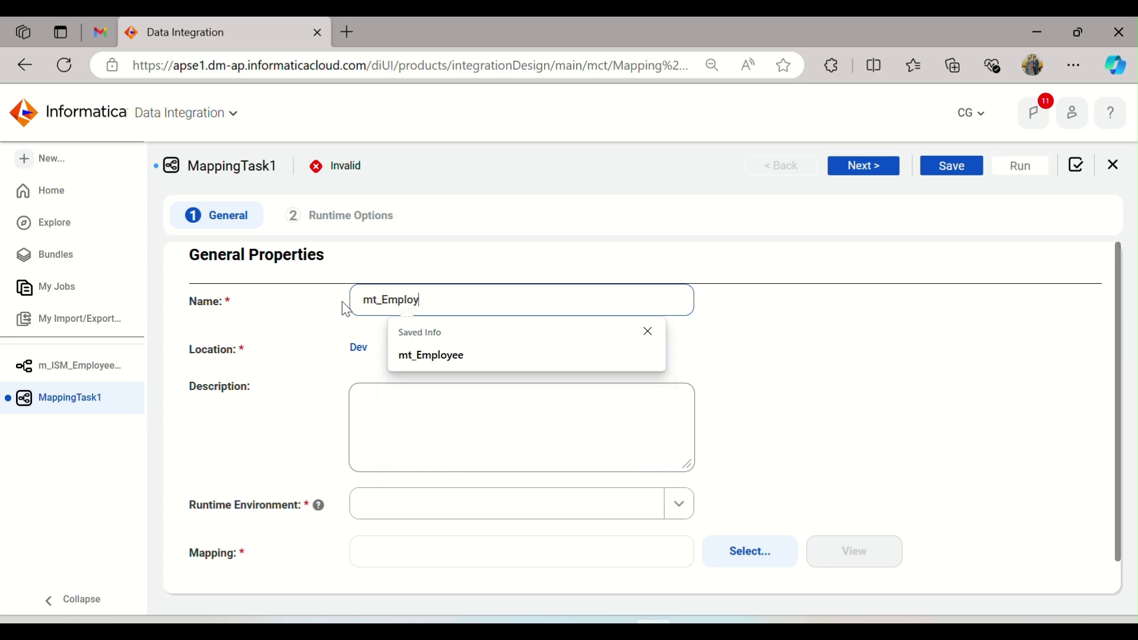
text(ee_Add_Txn_ISM)
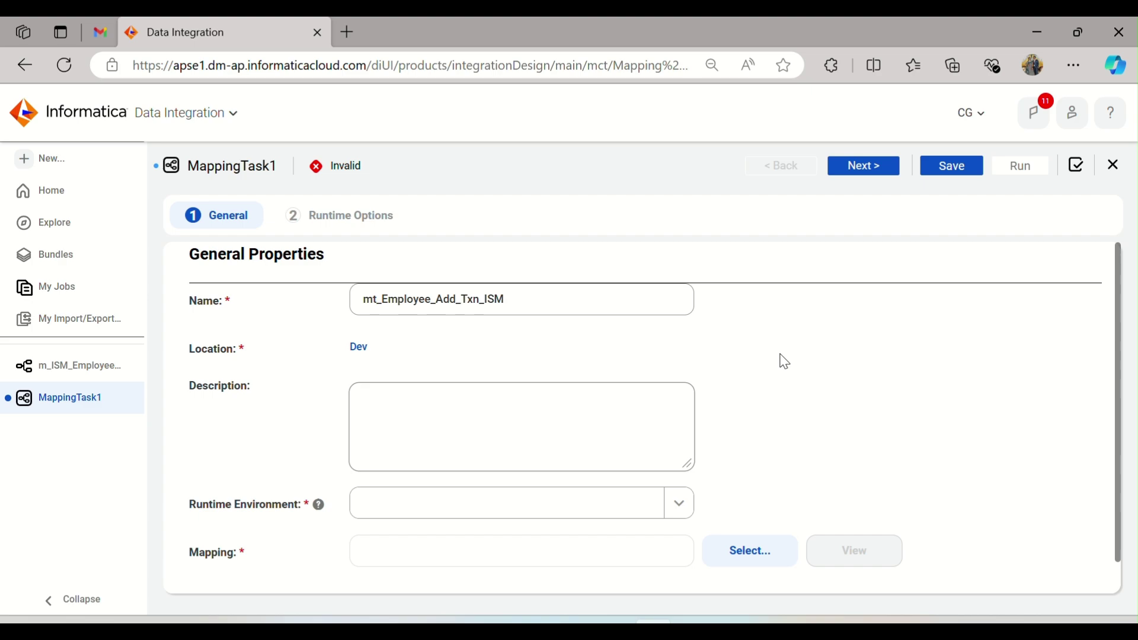
Set the task's runtime environment to the available Secure Agent and assign the m_ISM_EmployeeData mapping from the Dev project
scroll(589, 466, down, 1)
click(589, 465)
click(539, 518)
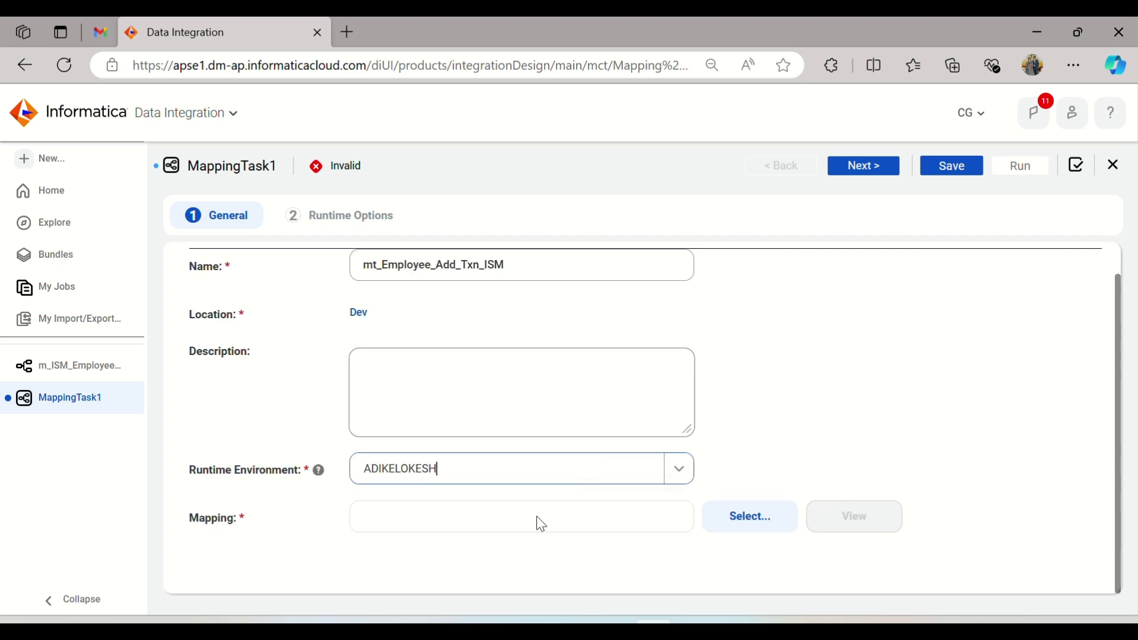
click(781, 526)
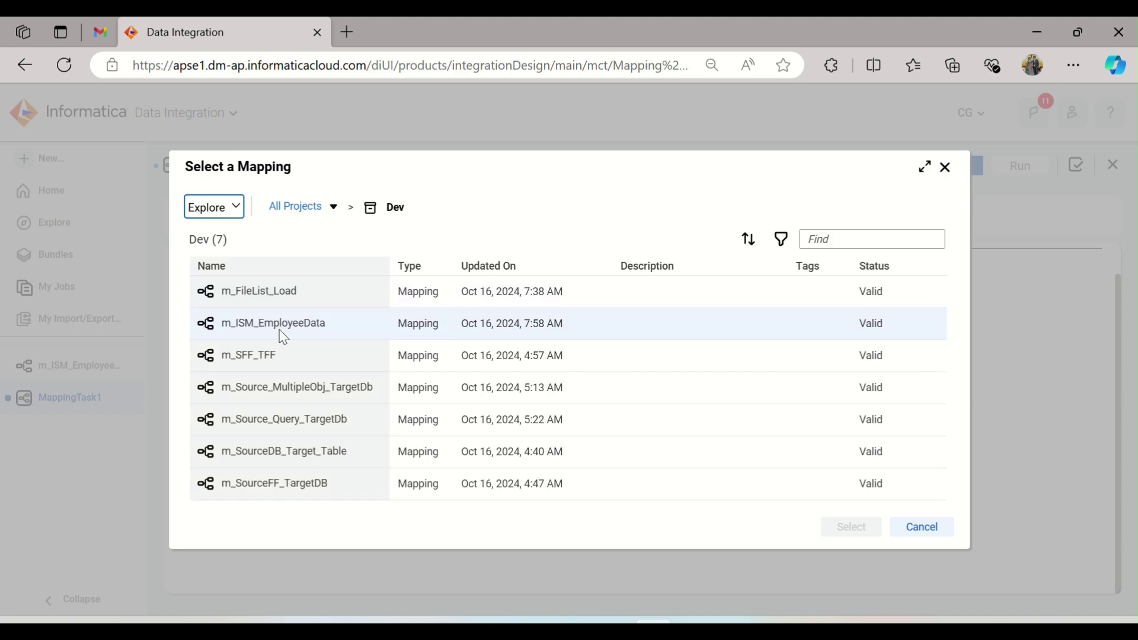
click(286, 326)
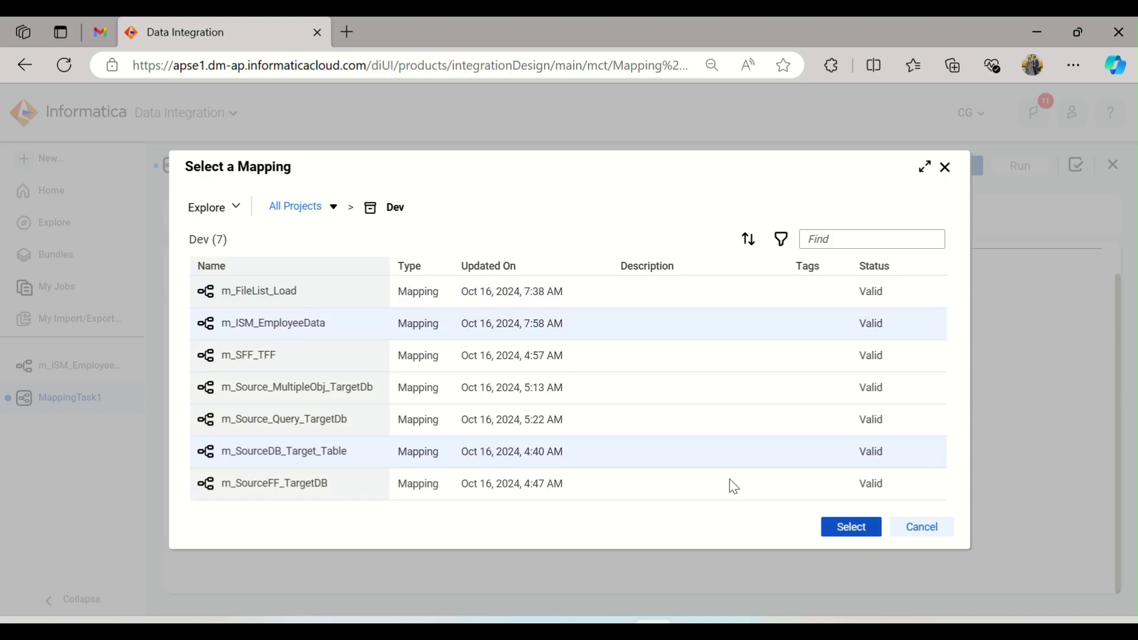
click(833, 533)
click(833, 532)
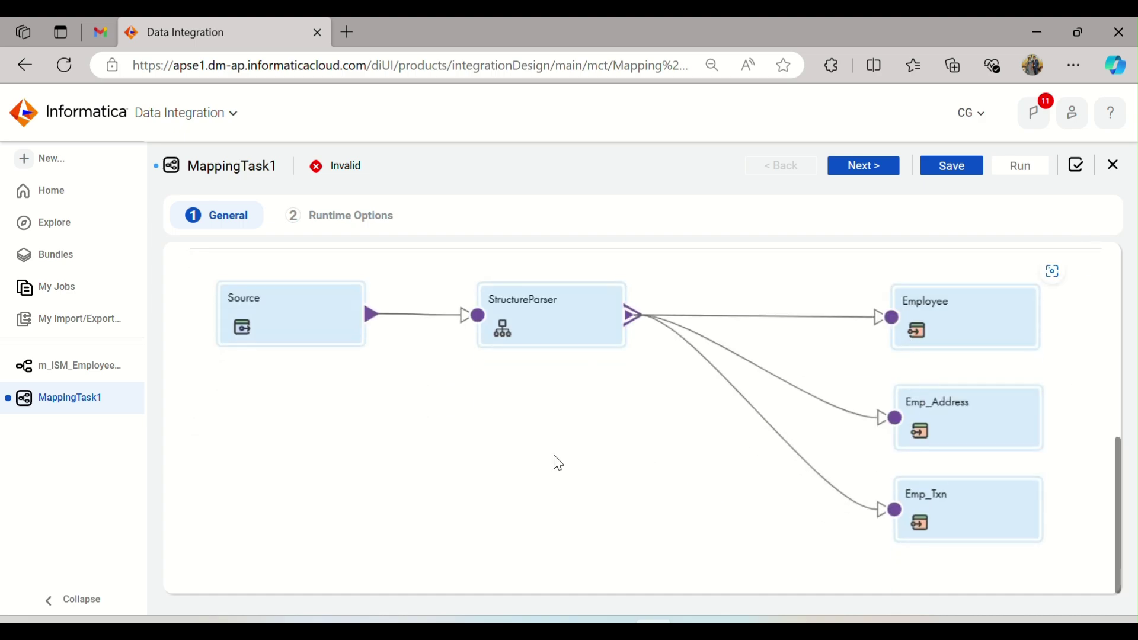
scroll(579, 419, up, 2)
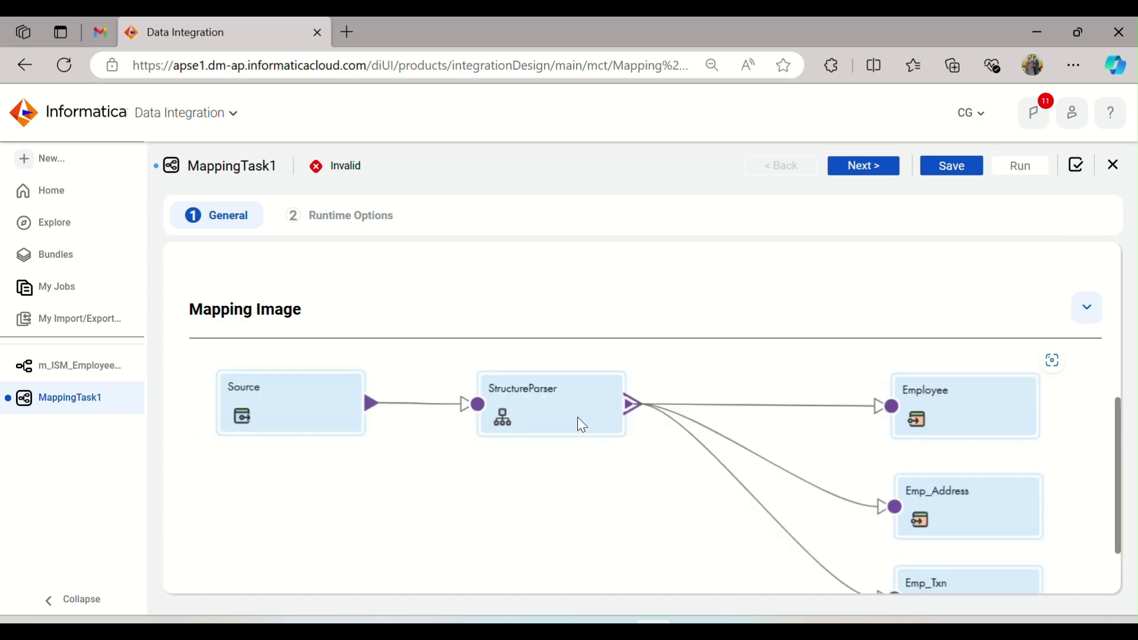
Proceed to the task's runtime options, save the mapping task and dismiss the save notification
click(882, 175)
click(949, 173)
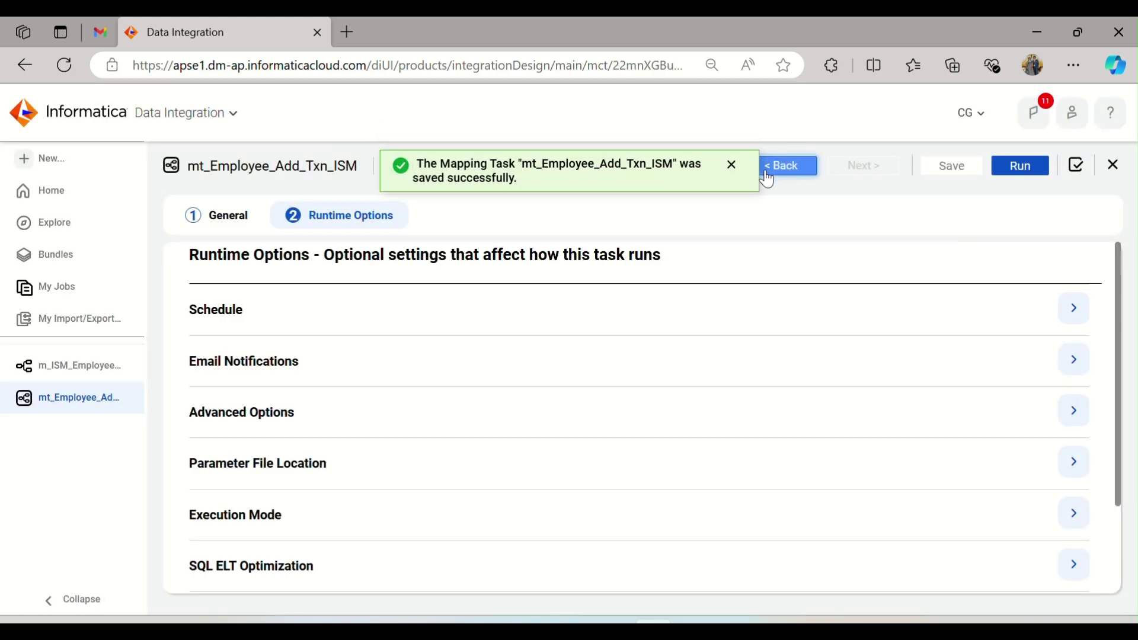
click(731, 165)
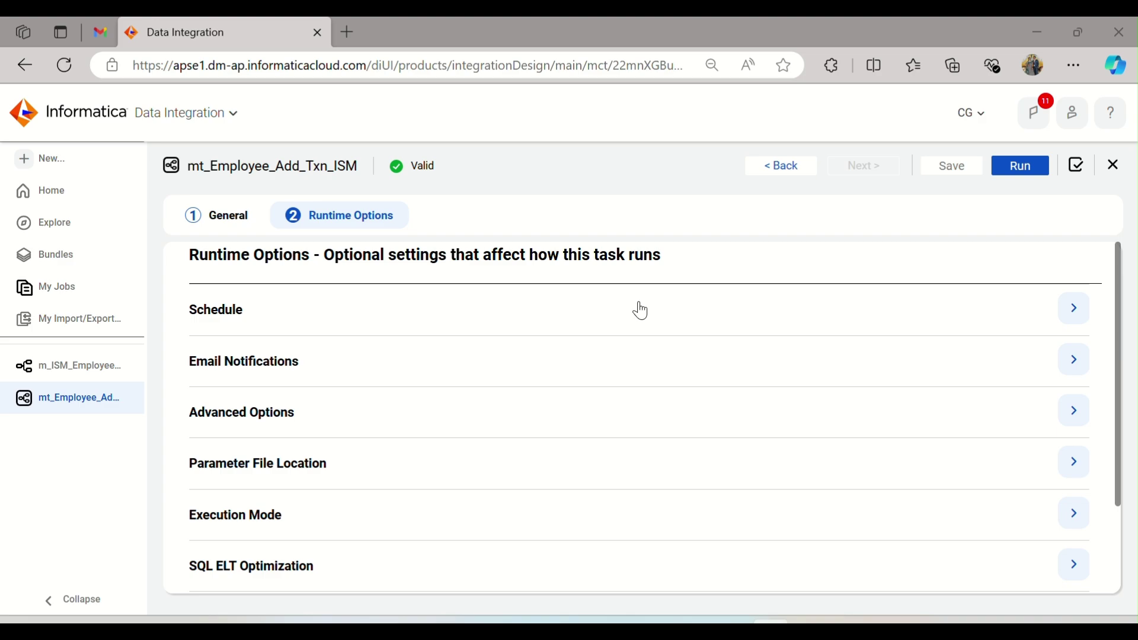
Run the mt_Employee_Add_Txn_ISM task and refresh its entry in the job monitor until the run finishes
click(1014, 176)
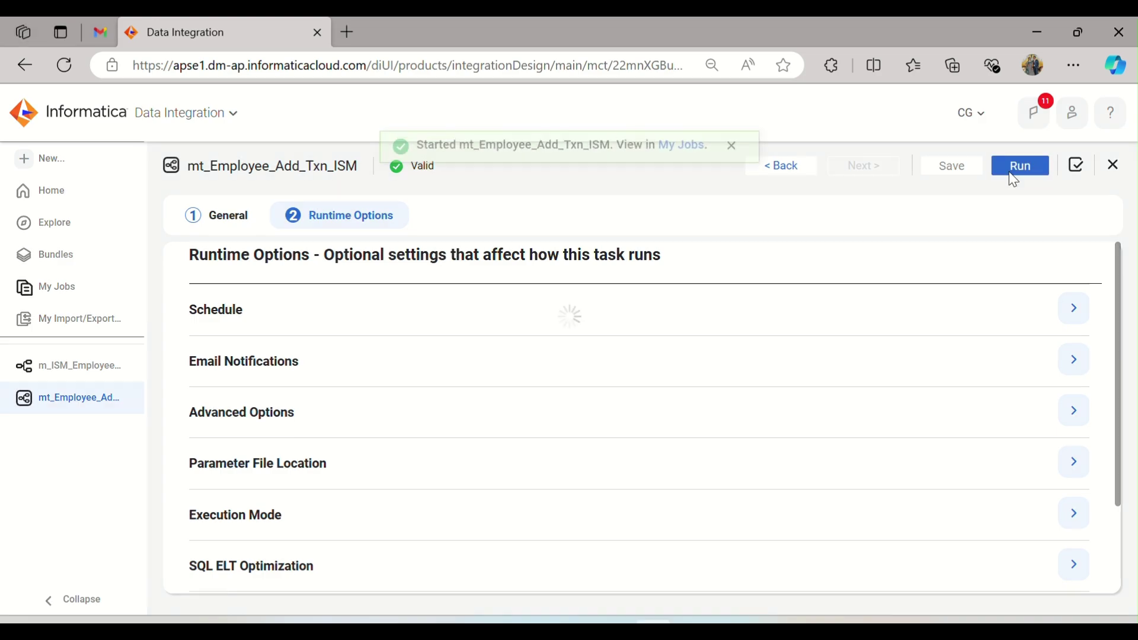
click(695, 169)
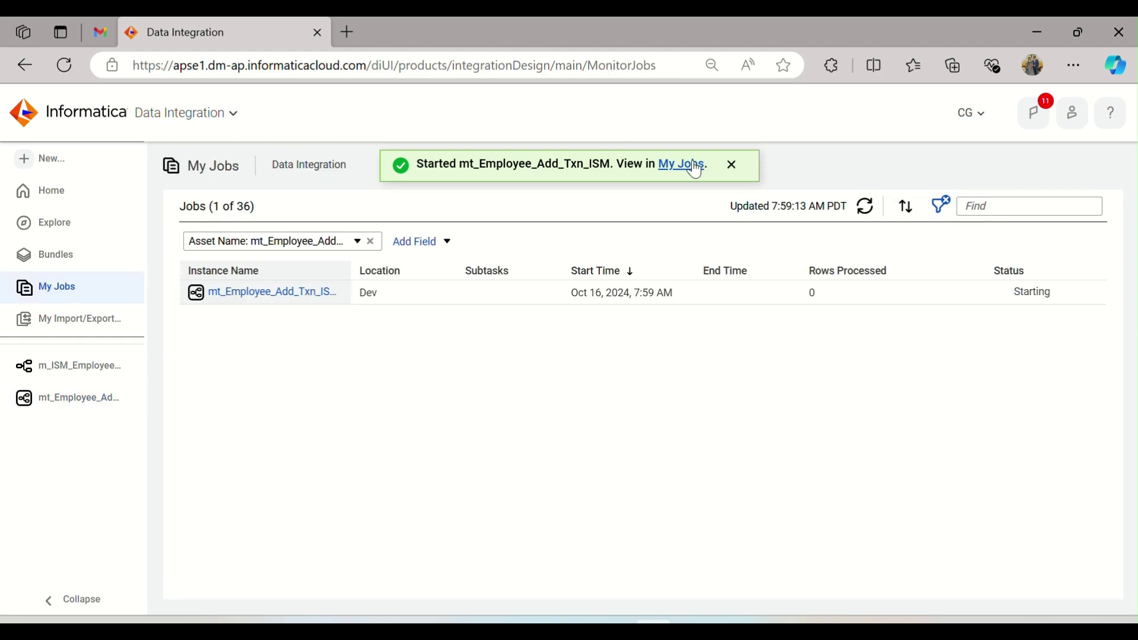
click(864, 207)
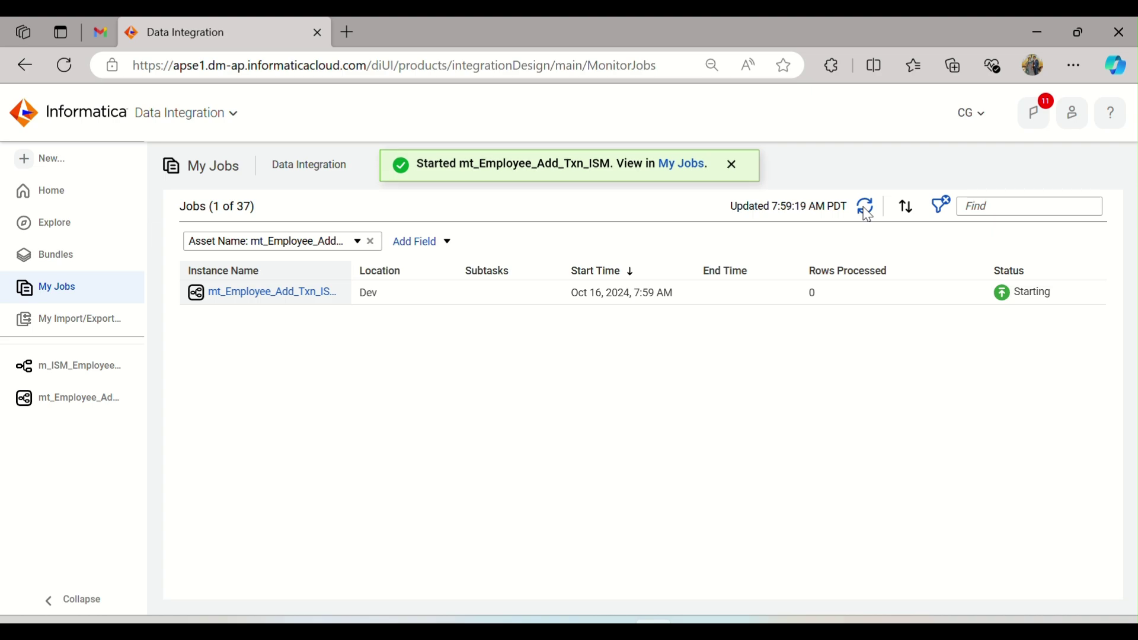
click(866, 209)
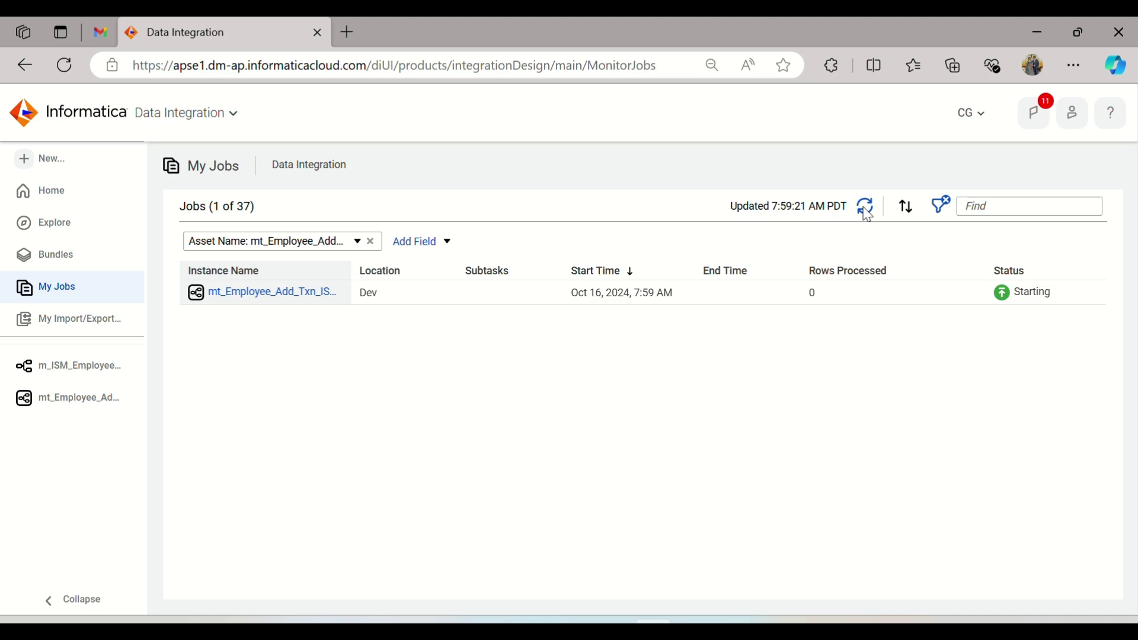
click(869, 215)
click(869, 215)
click(866, 209)
click(866, 210)
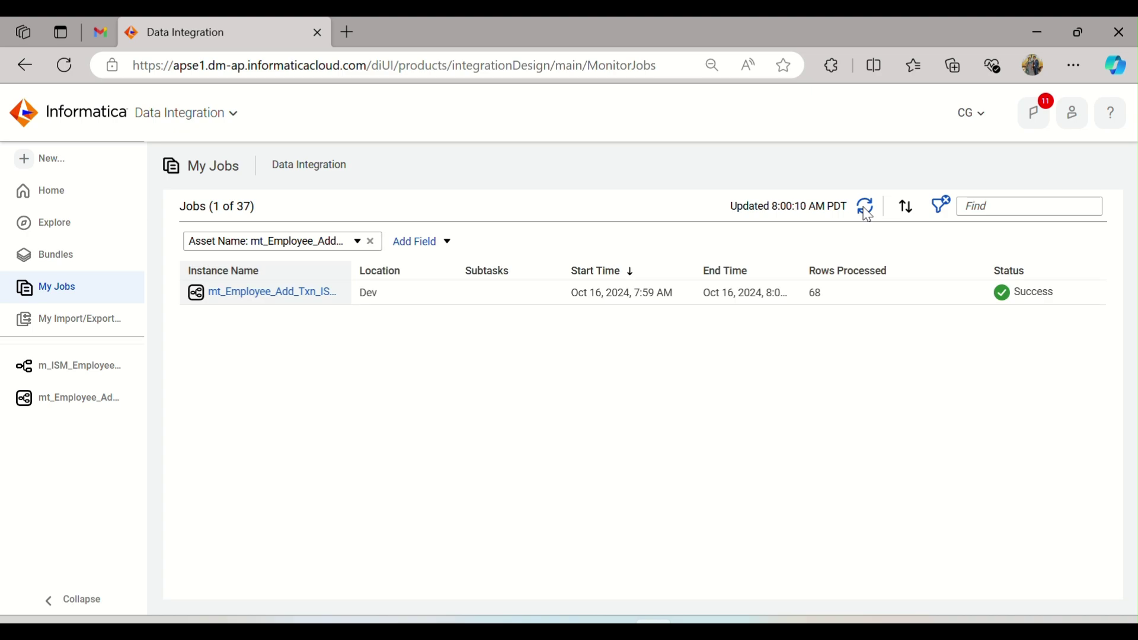
Open the finished job's details and check the success rows for the source and the Employee, Emp_Address and Emp_Txn targets
click(298, 302)
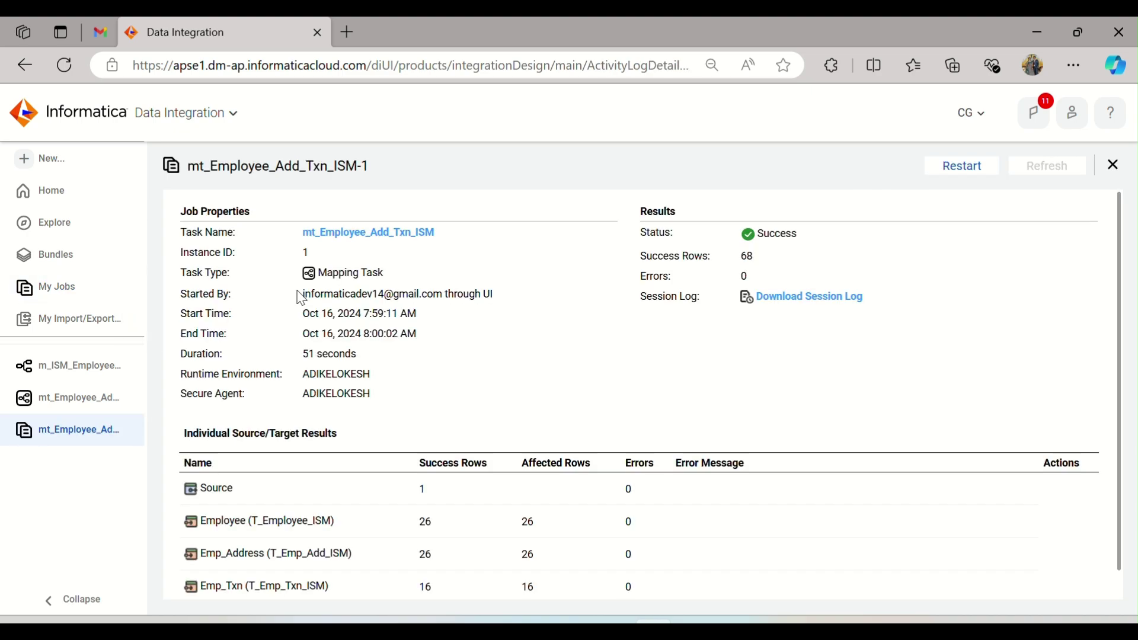
scroll(592, 393, down, 1)
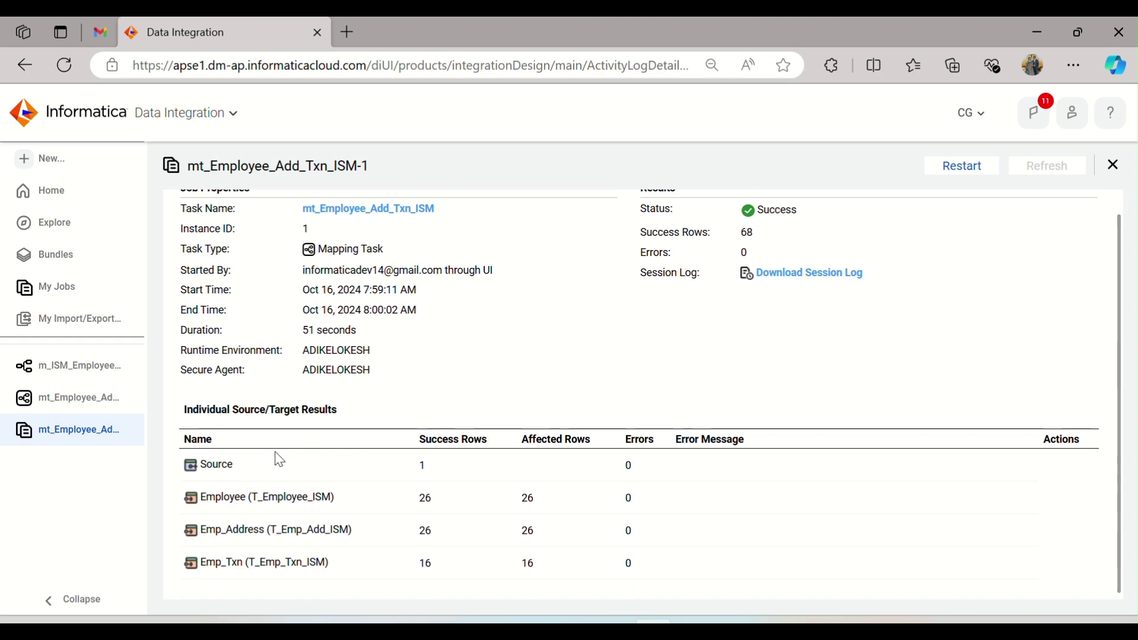
double_click(423, 466)
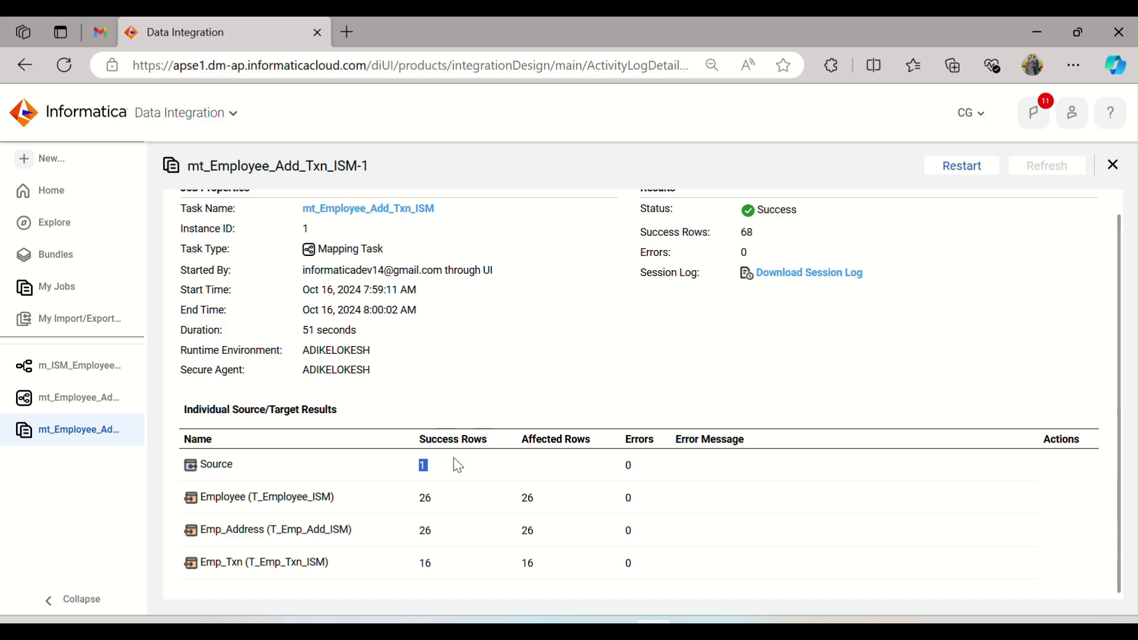
click(439, 472)
drag(417, 501, 433, 505)
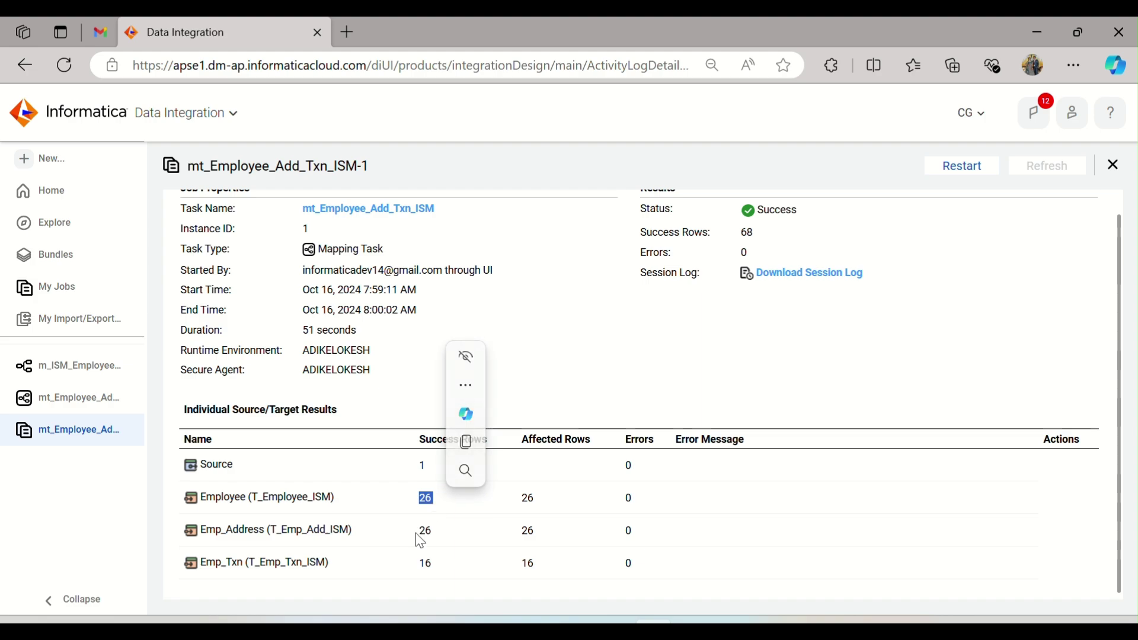
drag(417, 531, 433, 532)
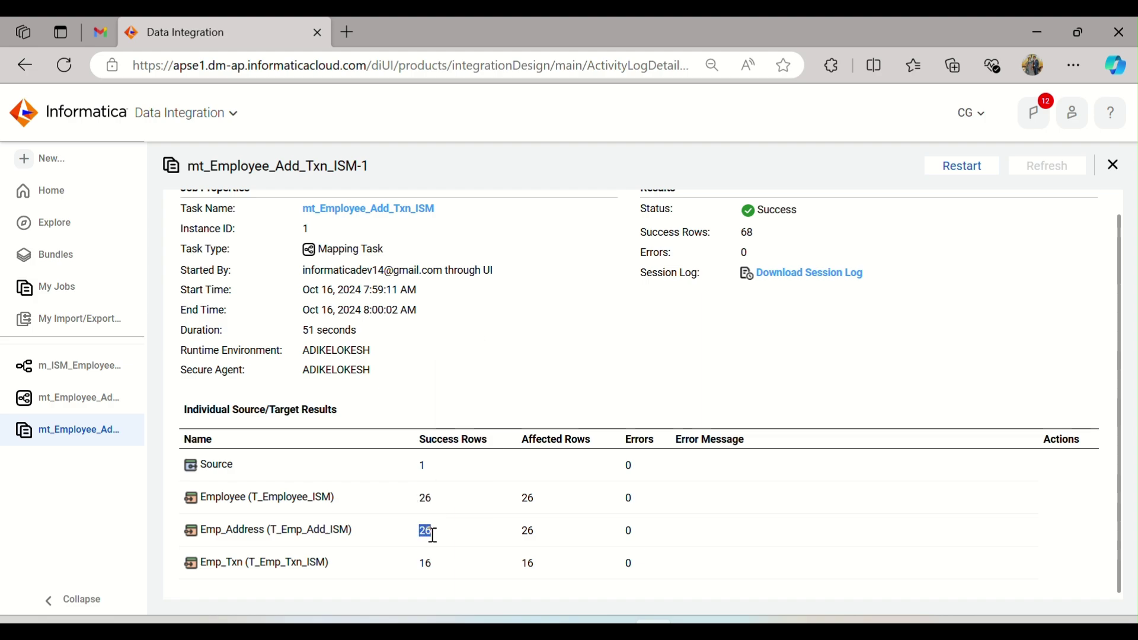
double_click(424, 564)
Switch to Oracle SQL Developer, close the T_EMPLOYEESFILELIST table and refresh the Target connection's table list
click(596, 584)
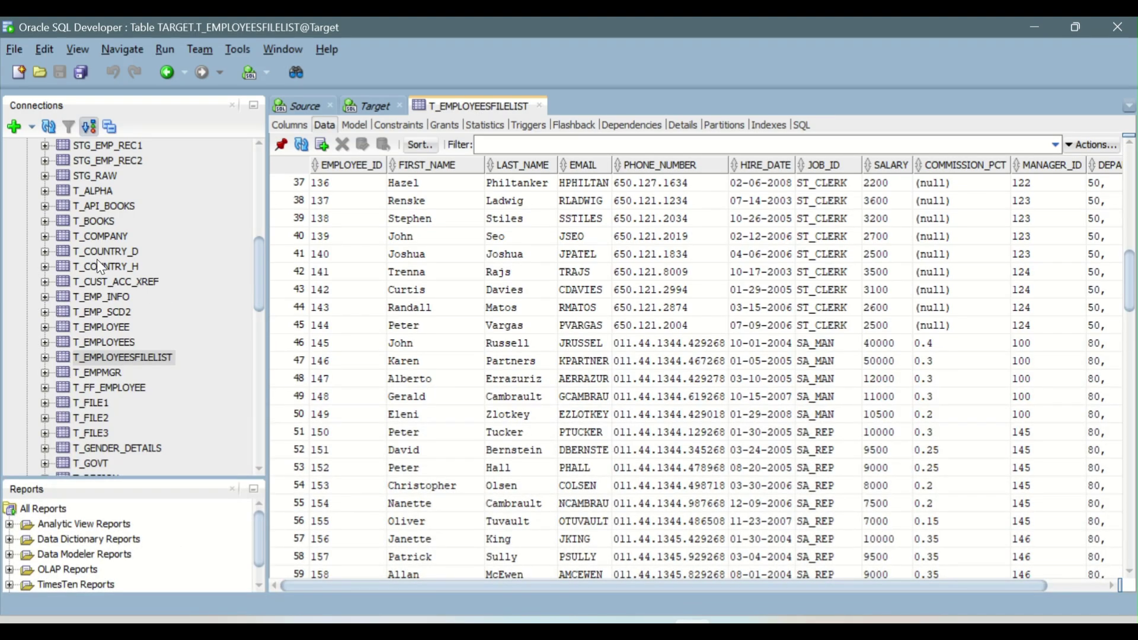
click(539, 105)
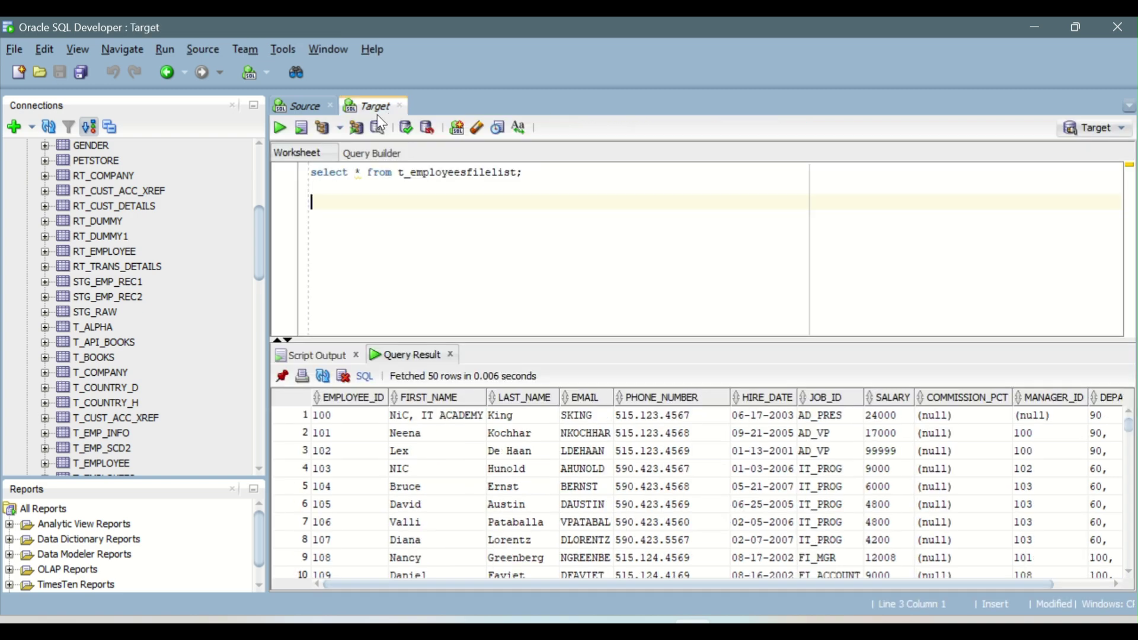
scroll(110, 178, up, 4)
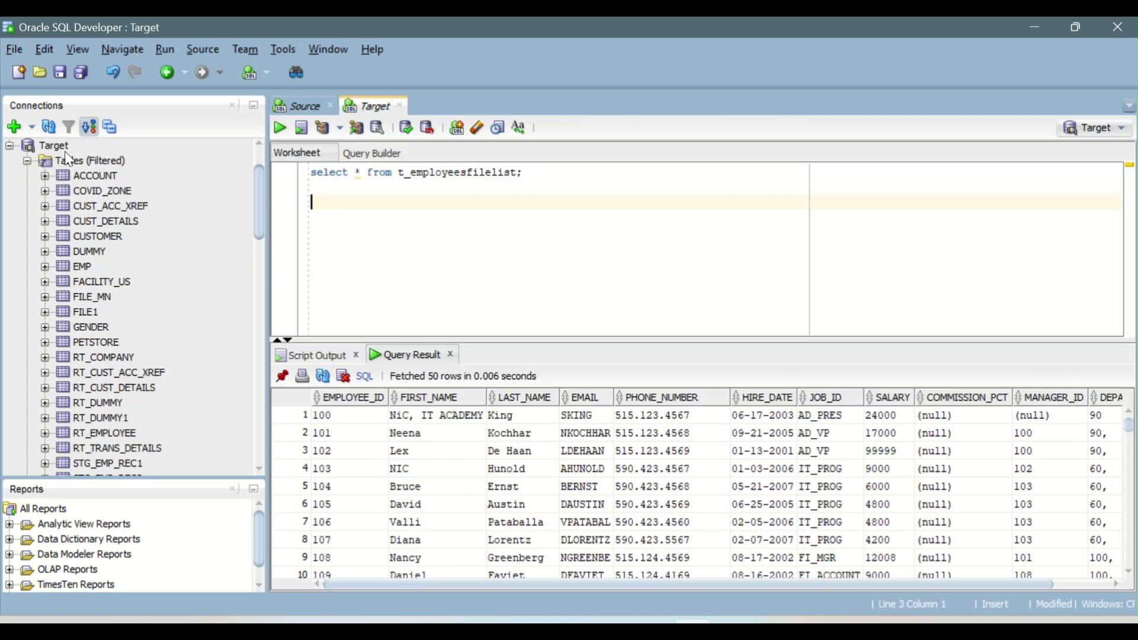
click(49, 126)
Find the T_EMPLOYEE_ISM table in the Target connection and view its data rows through to the last record
scroll(113, 185, down, 5)
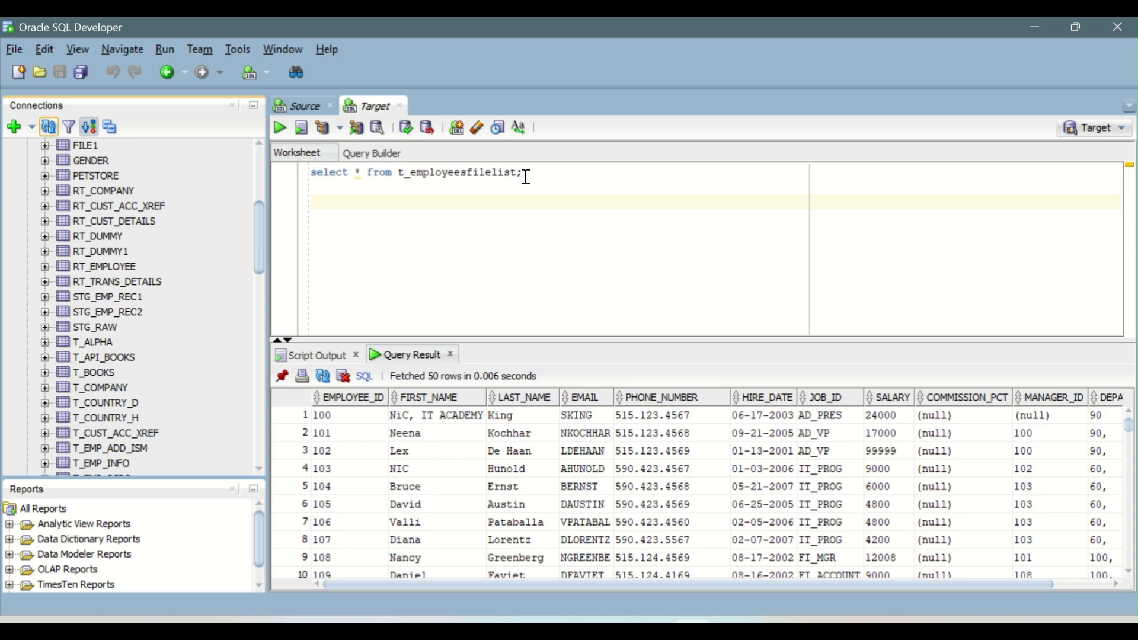
click(347, 361)
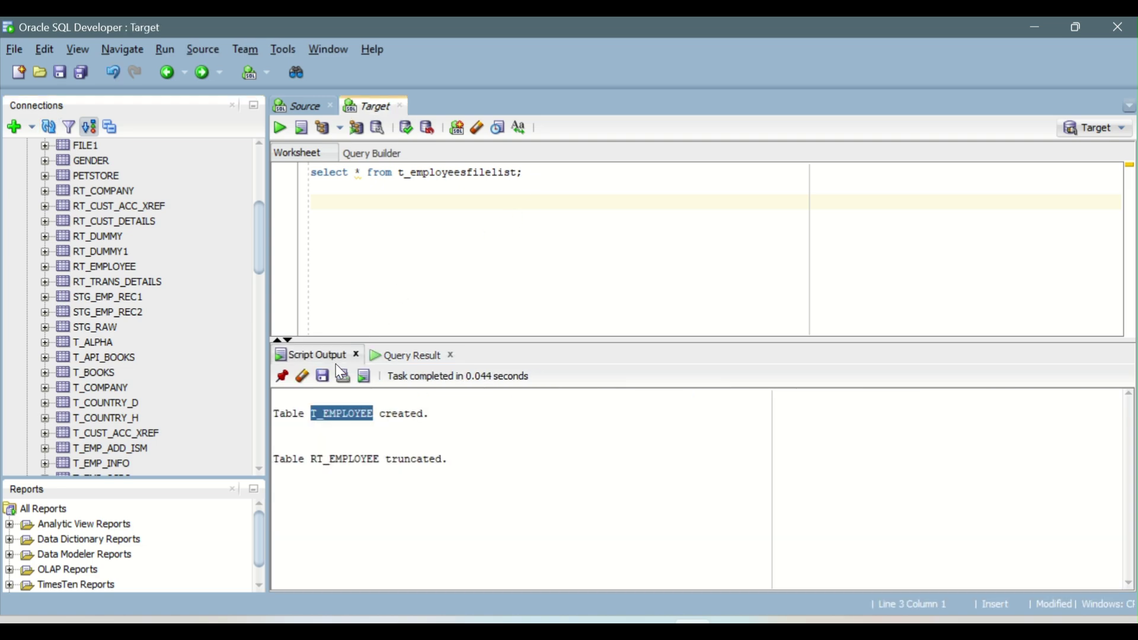
click(319, 433)
scroll(102, 267, down, 3)
scroll(104, 268, down, 4)
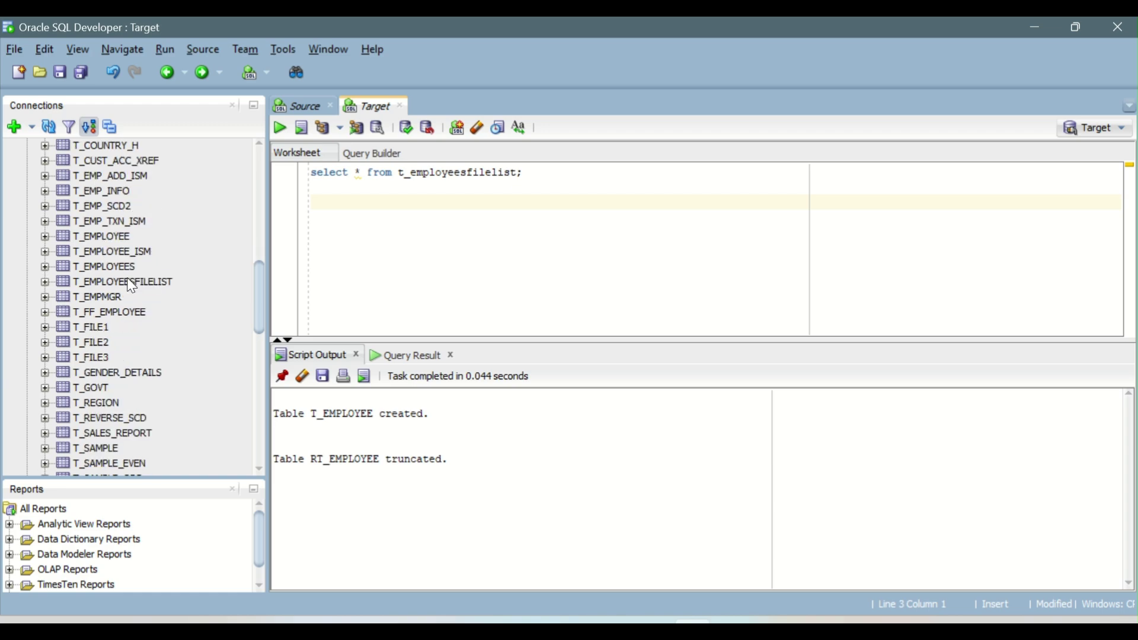
scroll(151, 296, down, 1)
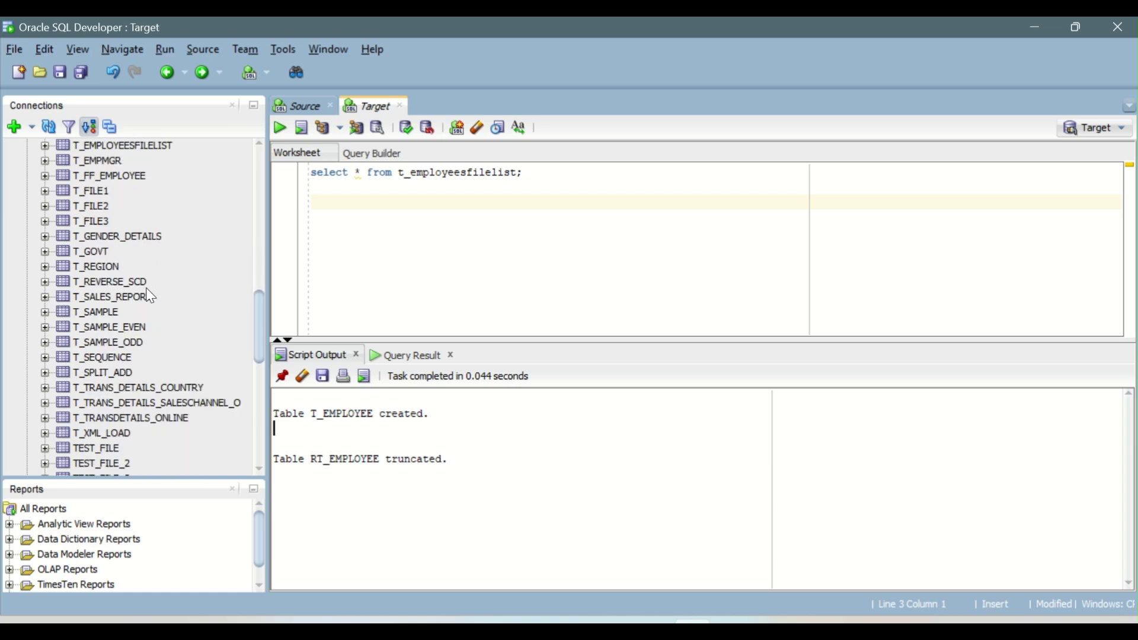
scroll(180, 270, up, 3)
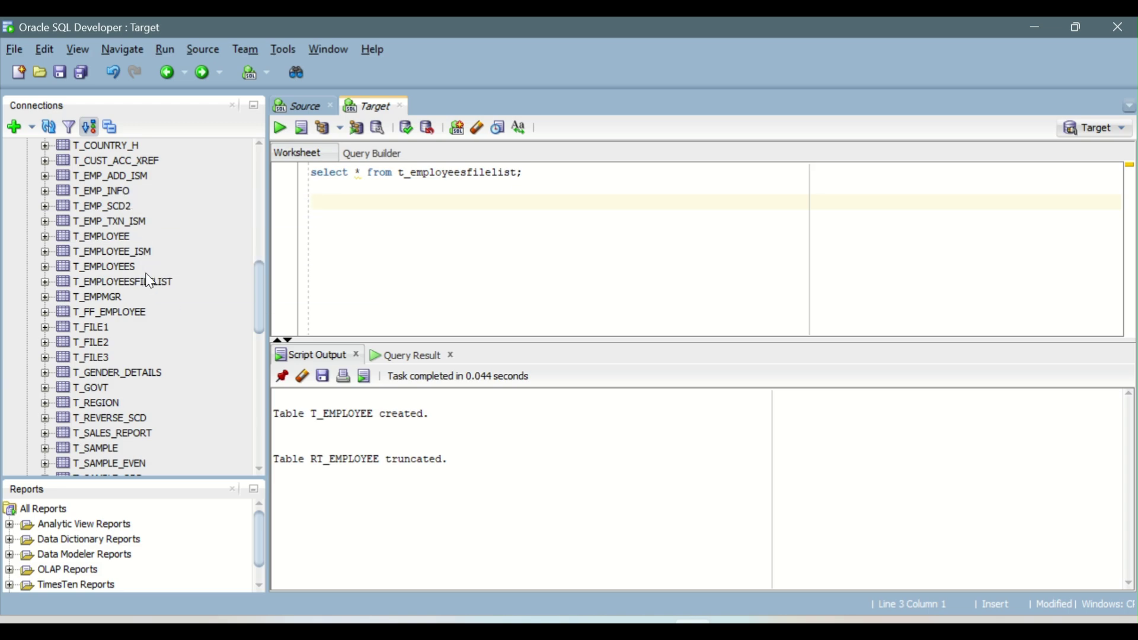
click(131, 251)
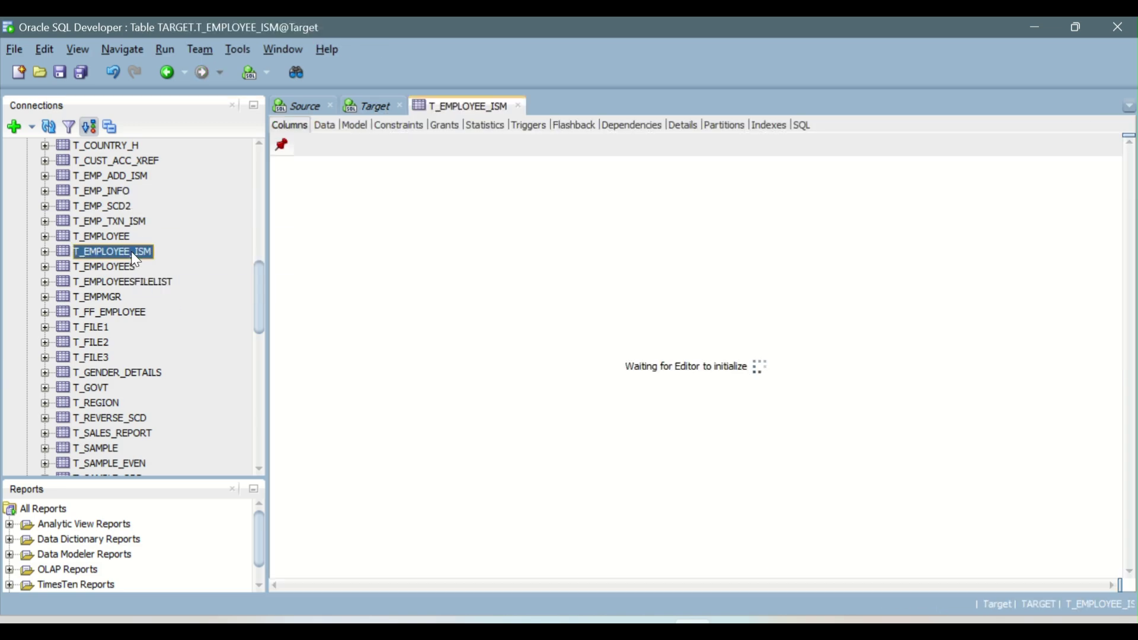
click(335, 126)
scroll(406, 311, down, 1)
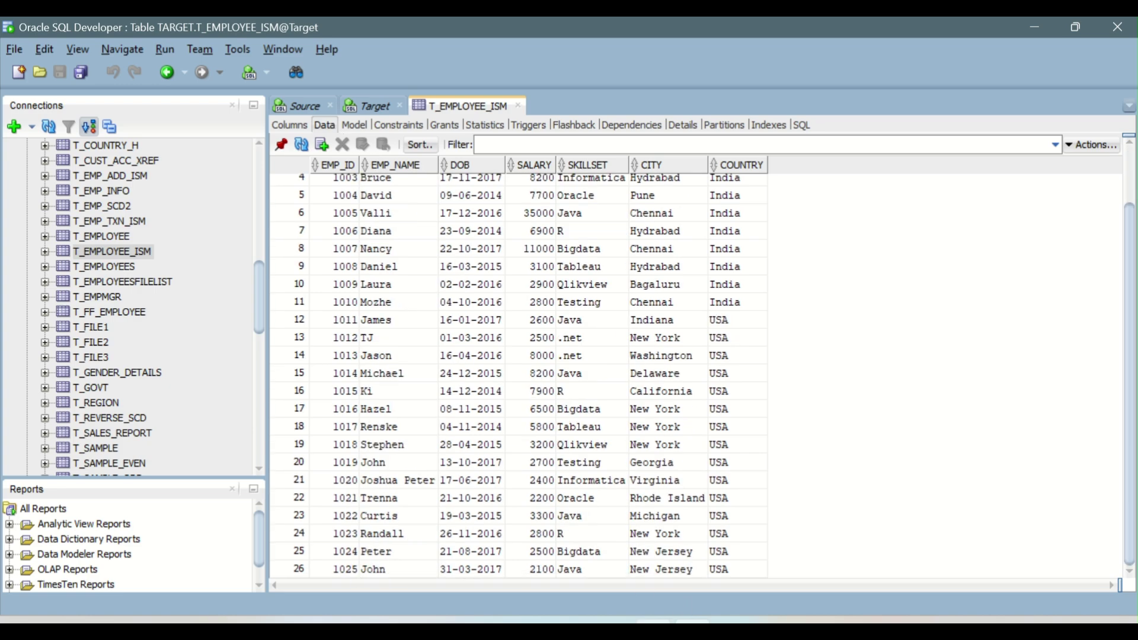
Check the Employee target's affected rows in the Informatica job results, and return to the T_EMPLOYEE_ISM data in SQL Developer
key(alt+Tab)
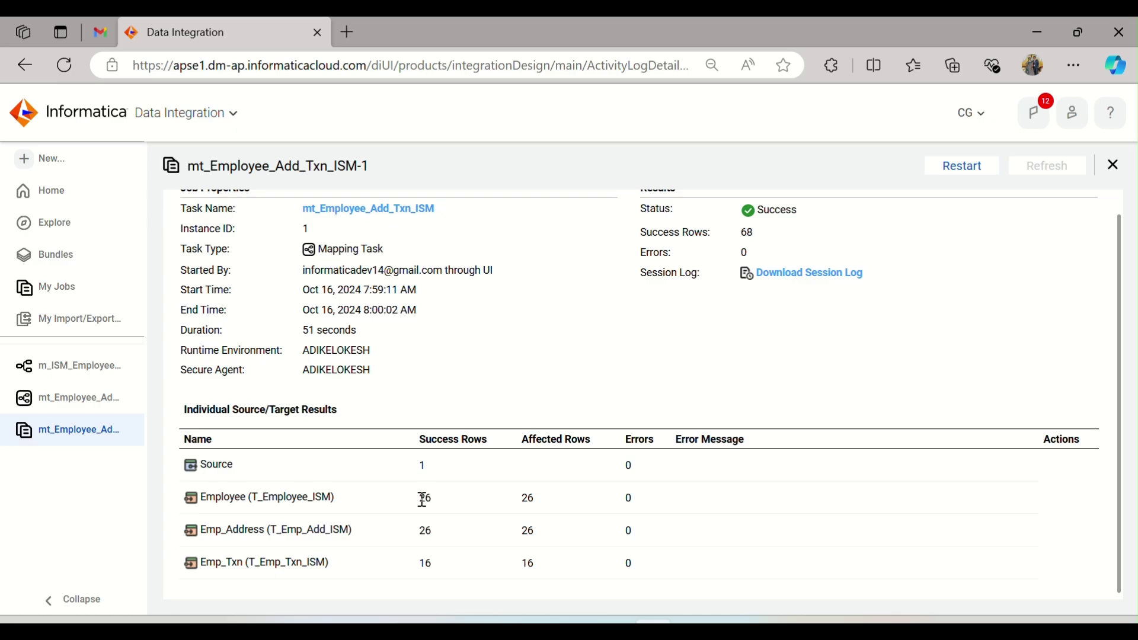
double_click(528, 498)
key(alt+Tab)
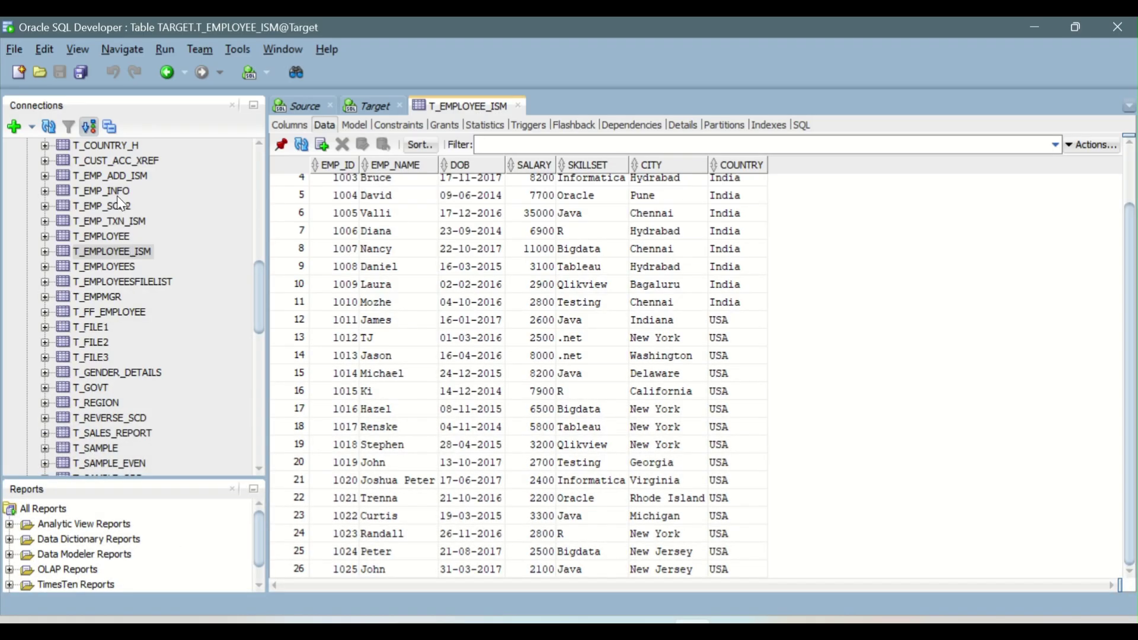
View the T_EMP_ADD_ISM table's data through to the last record and compare it with the Emp_Address affected rows in Informatica
click(116, 176)
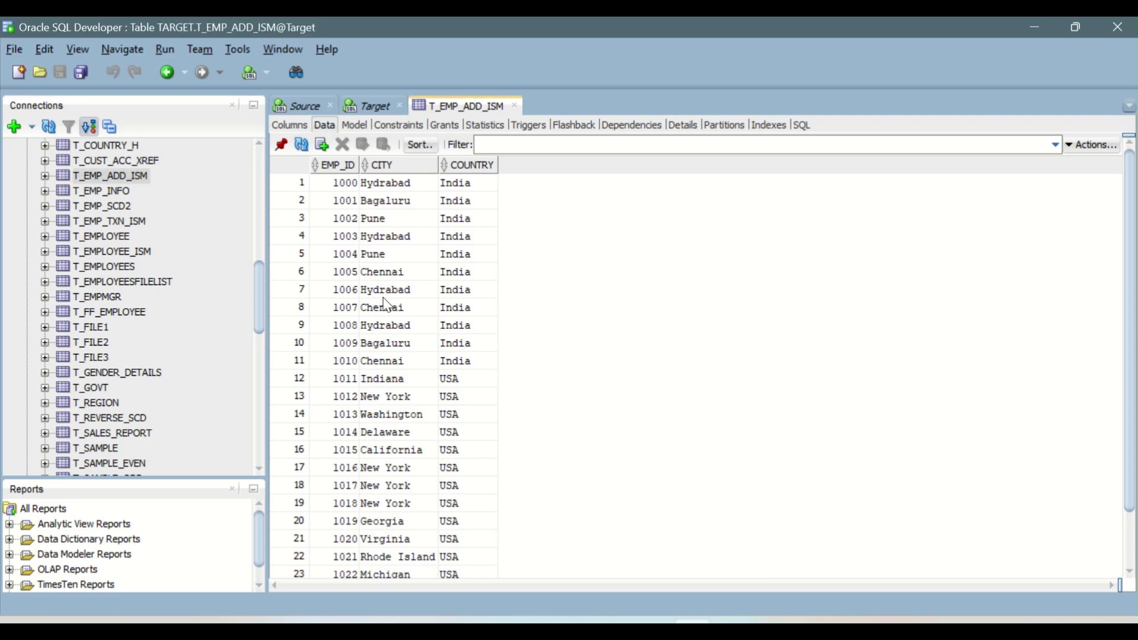
scroll(384, 294, down, 1)
key(alt+Tab)
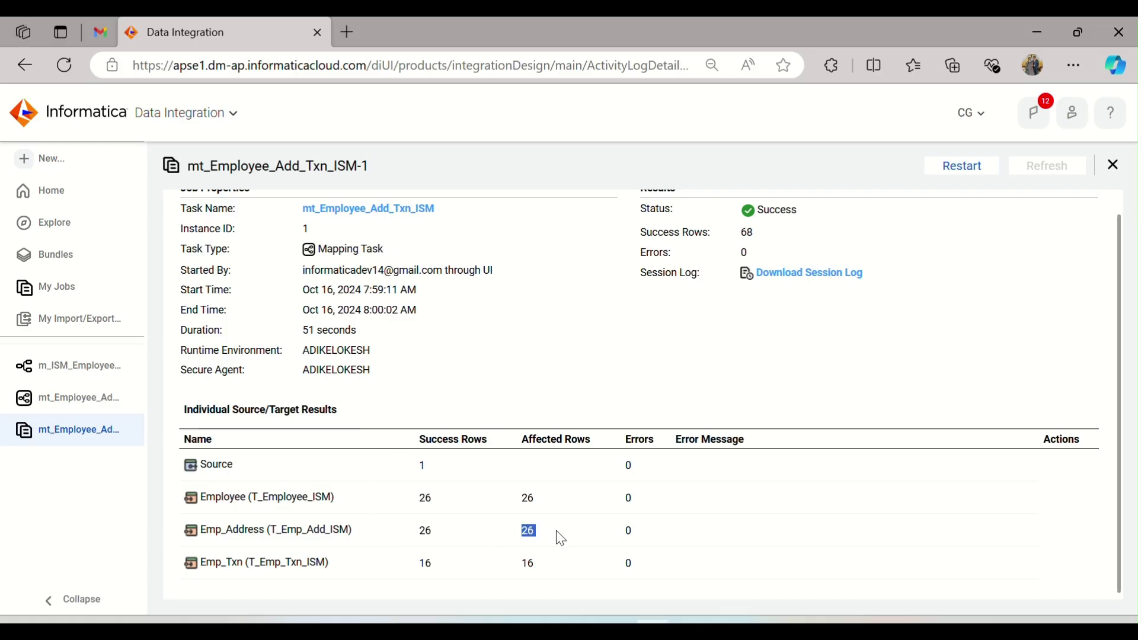
key(alt+Tab)
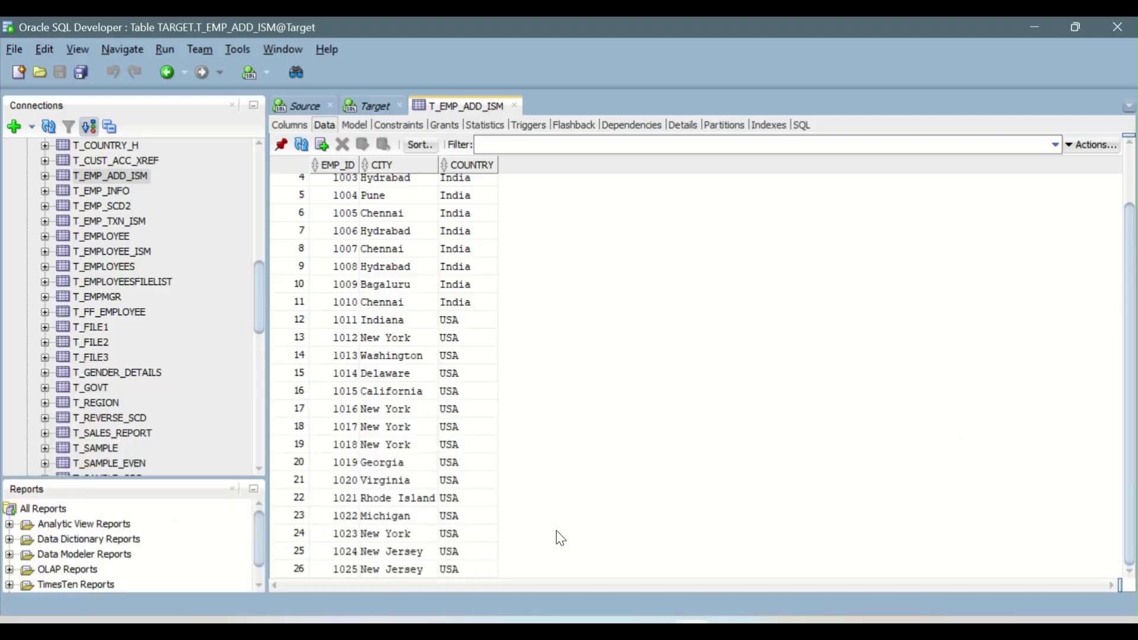
View the T_EMP_TXN_ISM table's data in SQL Developer and check it against the Emp_Txn target's affected rows in Informatica
click(111, 221)
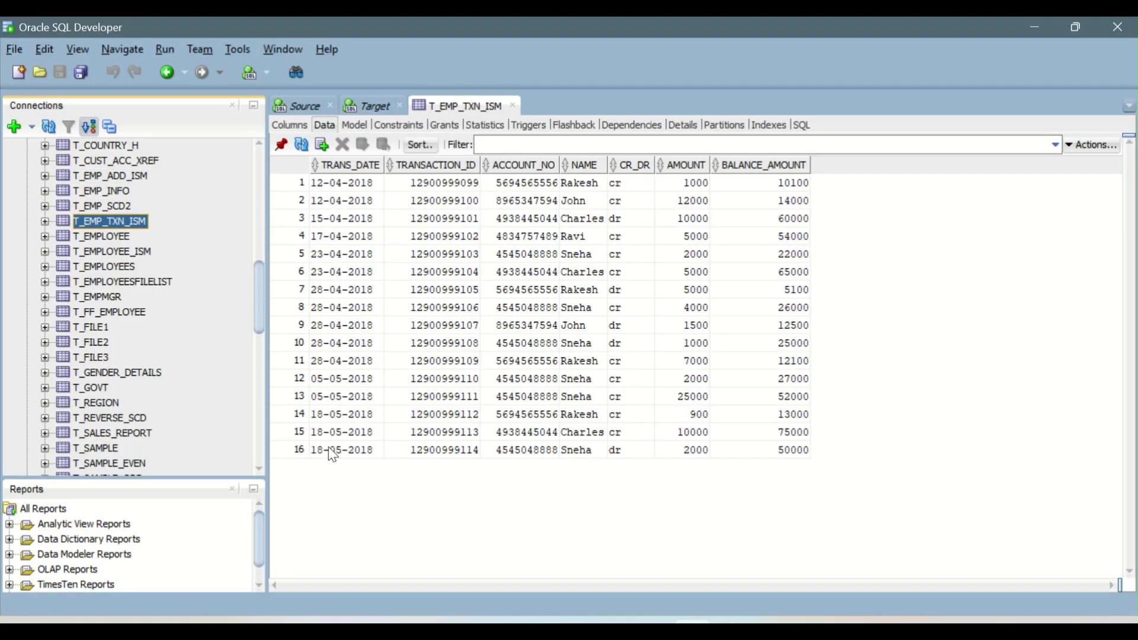
key(alt+Tab)
double_click(528, 563)
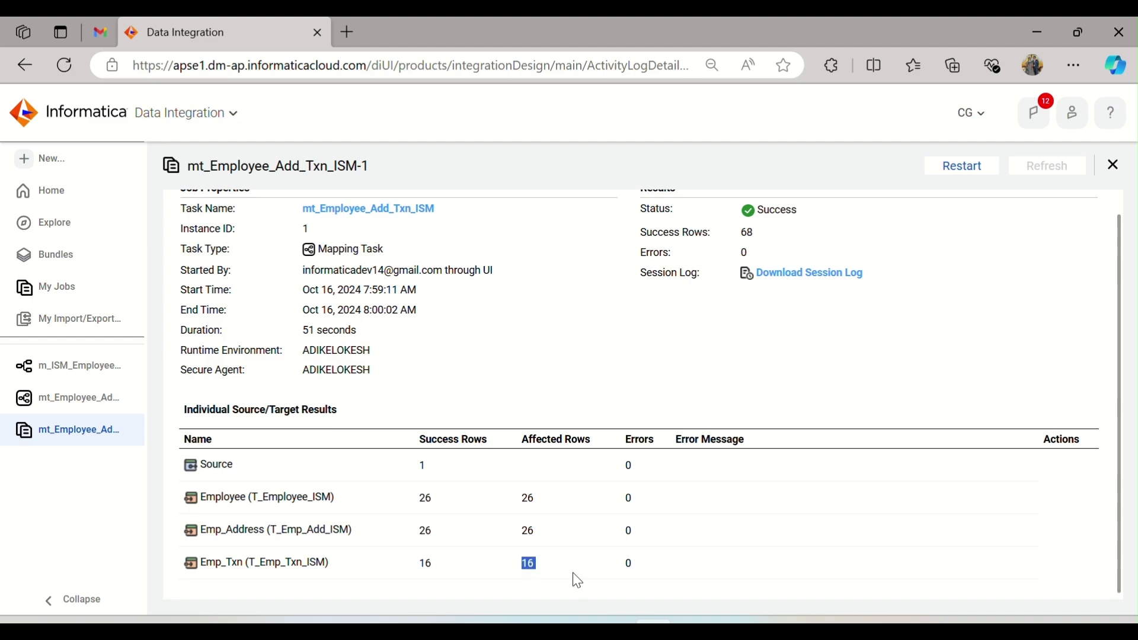
click(472, 402)
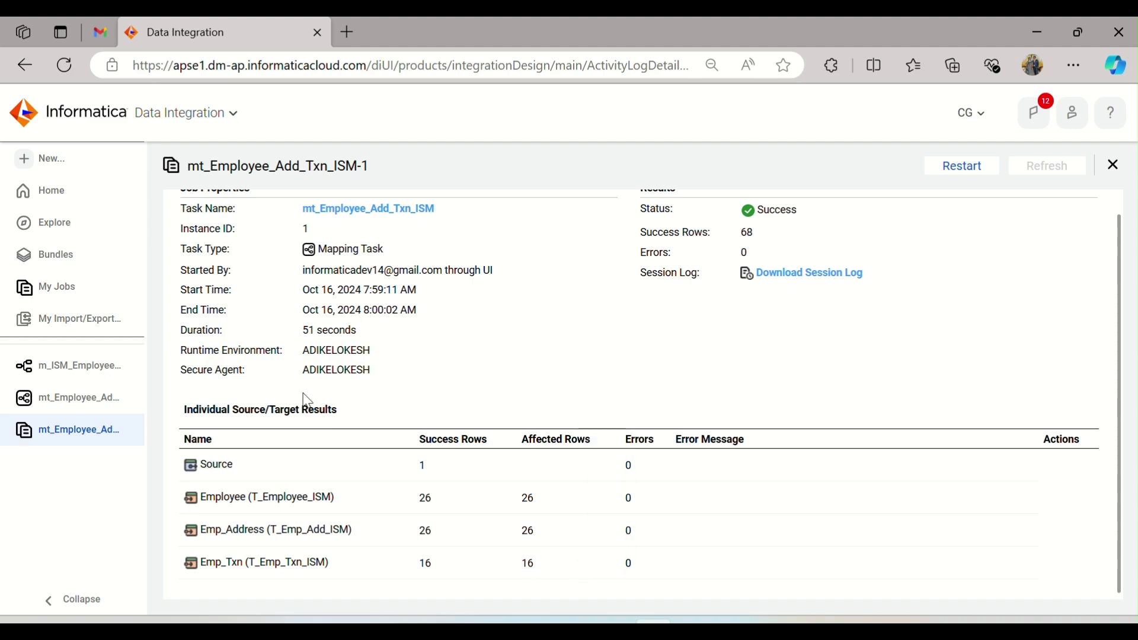
Return to the m_ISM_EmployeeData mapping and review its flow from Source through StructureParser to the targets
click(95, 412)
click(89, 370)
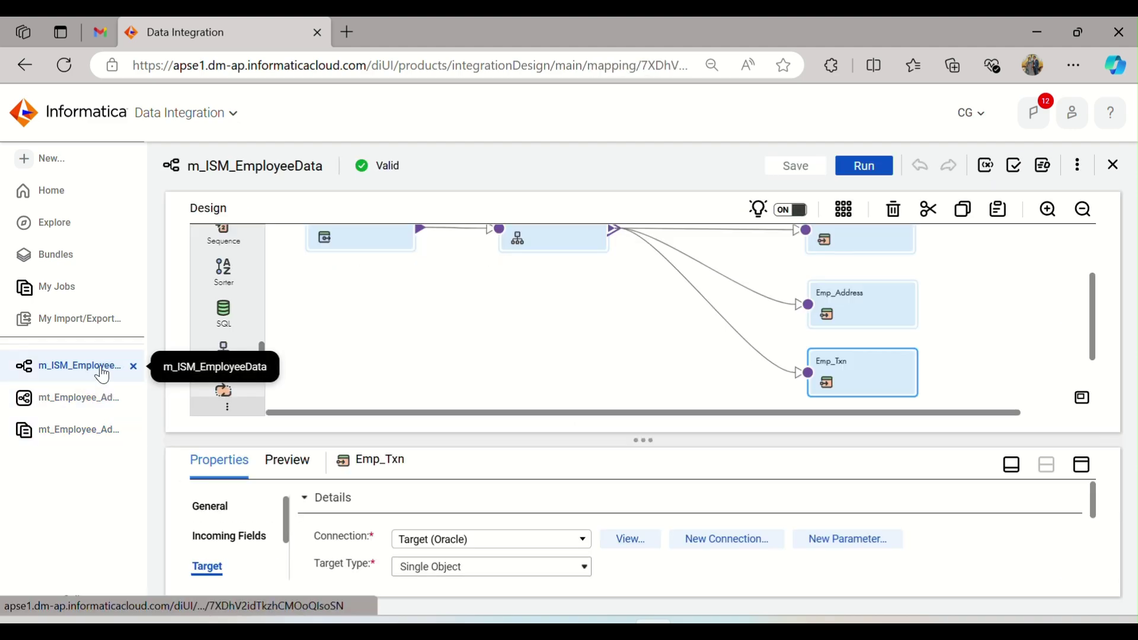
scroll(522, 362, up, 2)
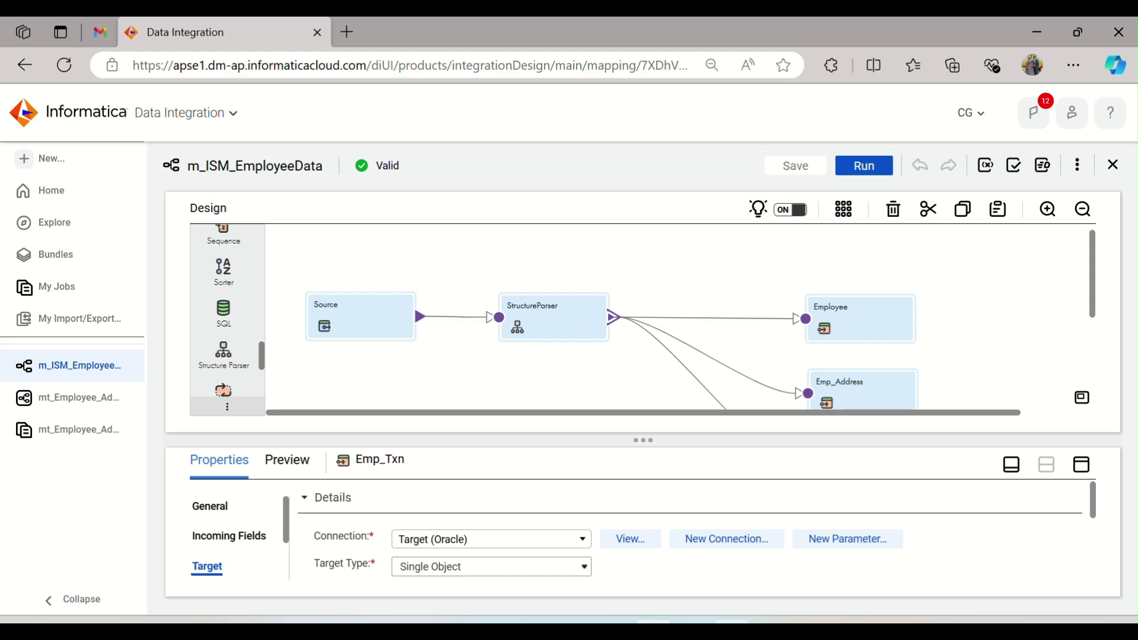
Switch to the IICS_Daily_Notes document in Word and review the "ISM Parser to load into target." item
key(alt+Tab)
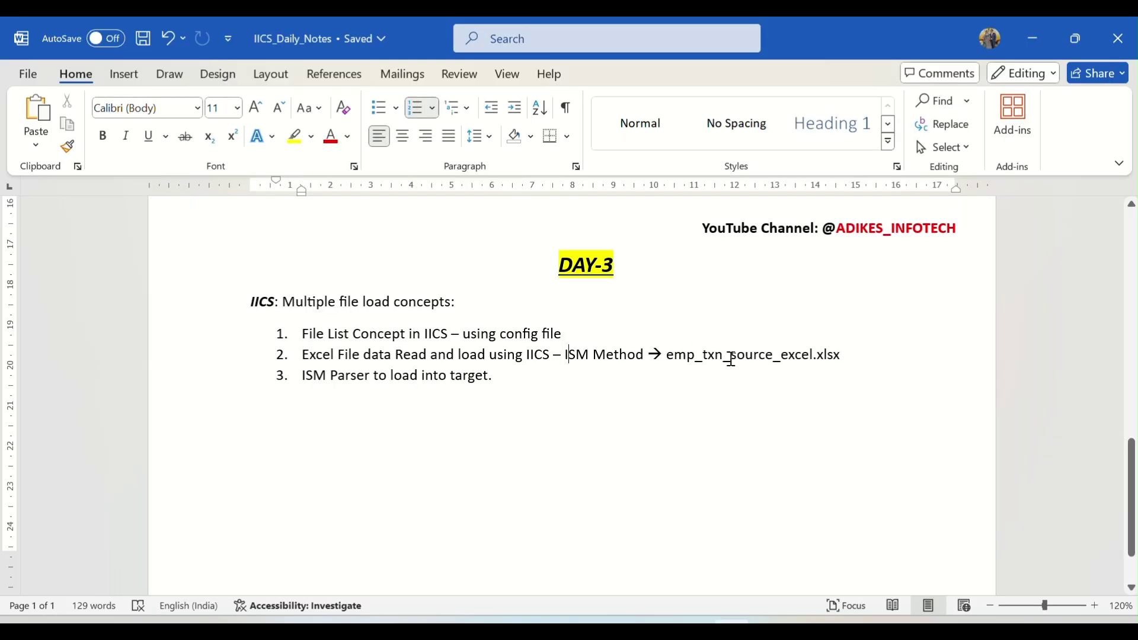
drag(496, 376, 307, 374)
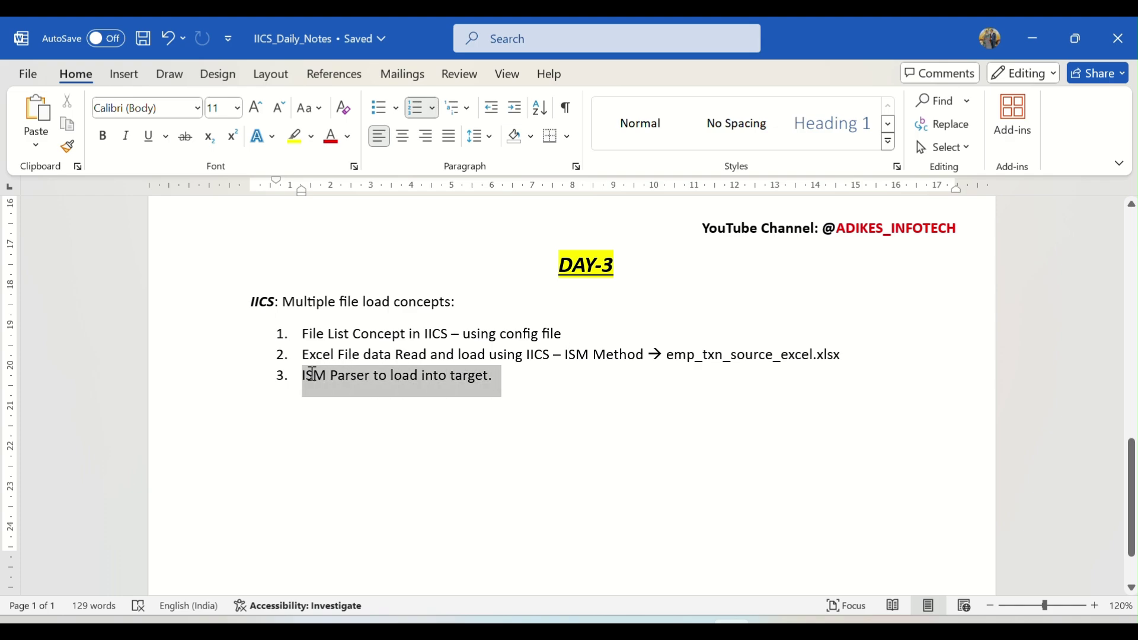
click(507, 371)
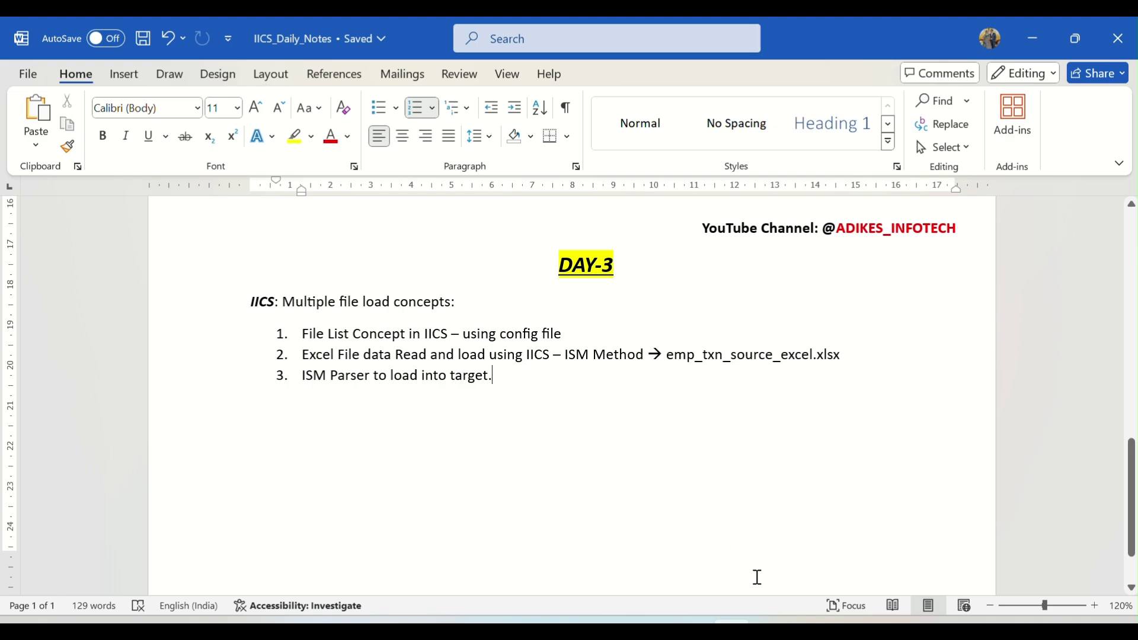
Switch to Oracle SQL Developer, close the T_EMP_TXN_ISM table and look through the Target connection's table list
key(alt+Tab)
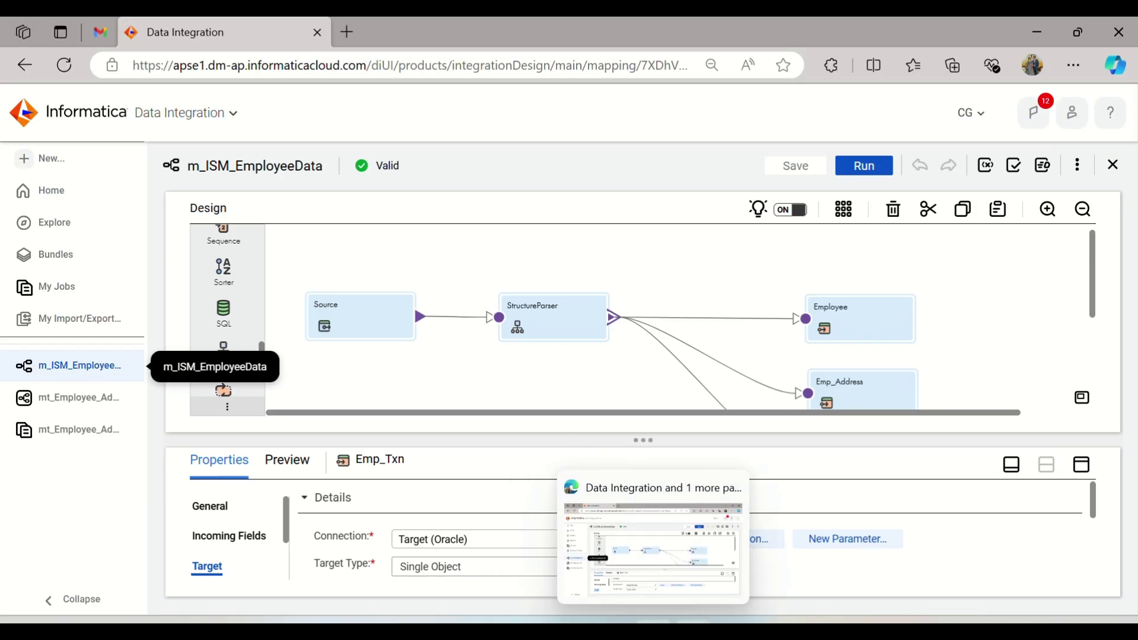
click(692, 632)
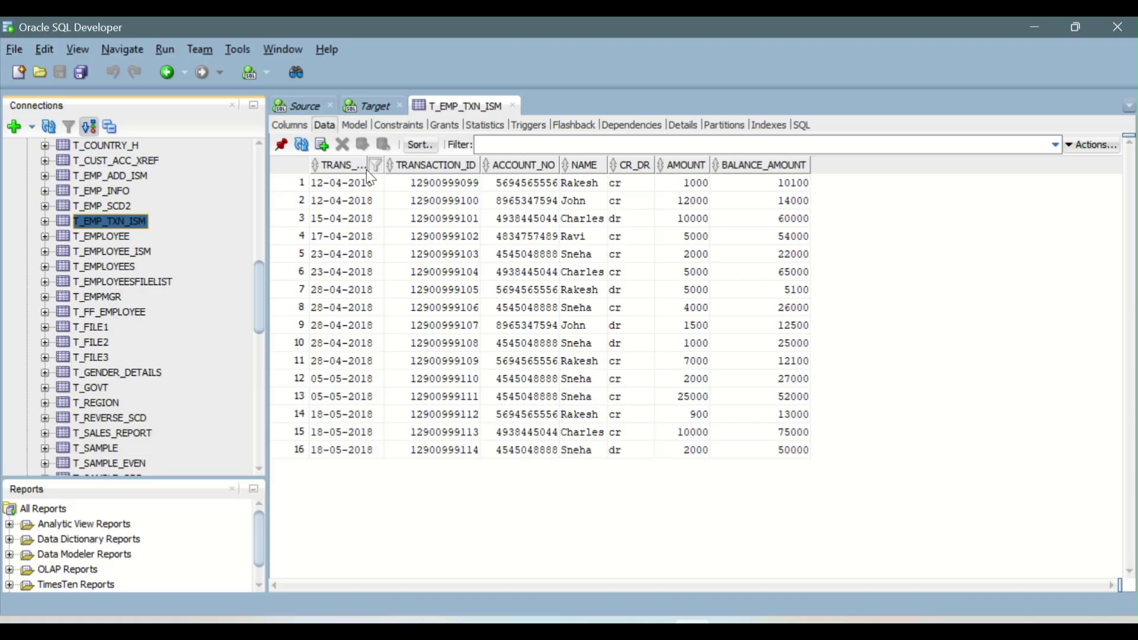
click(511, 108)
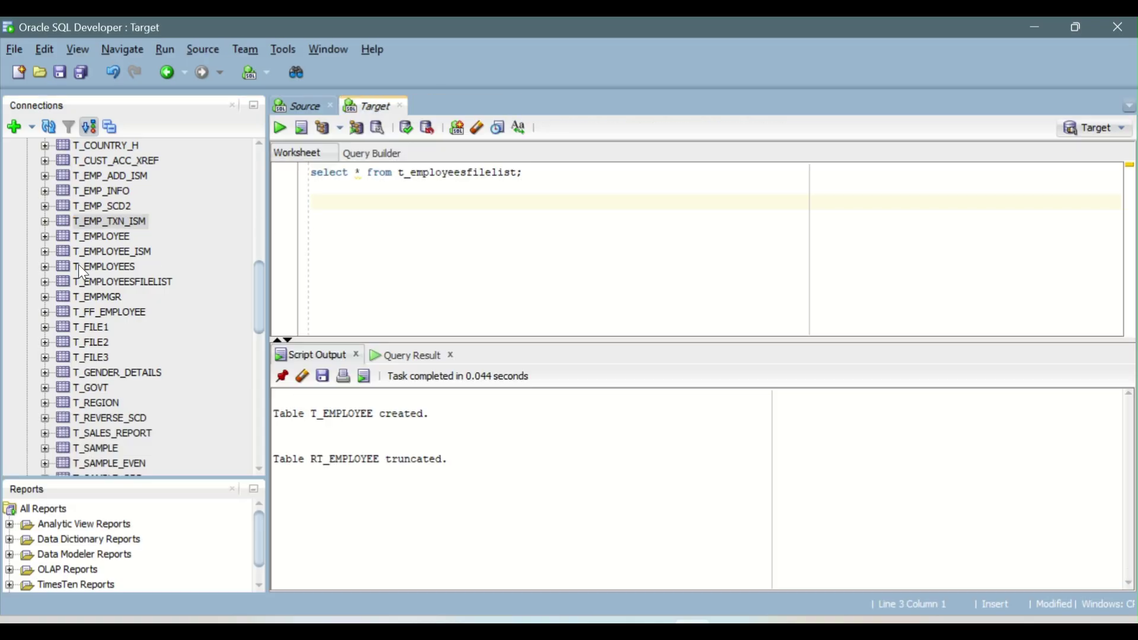
scroll(77, 259, up, 6)
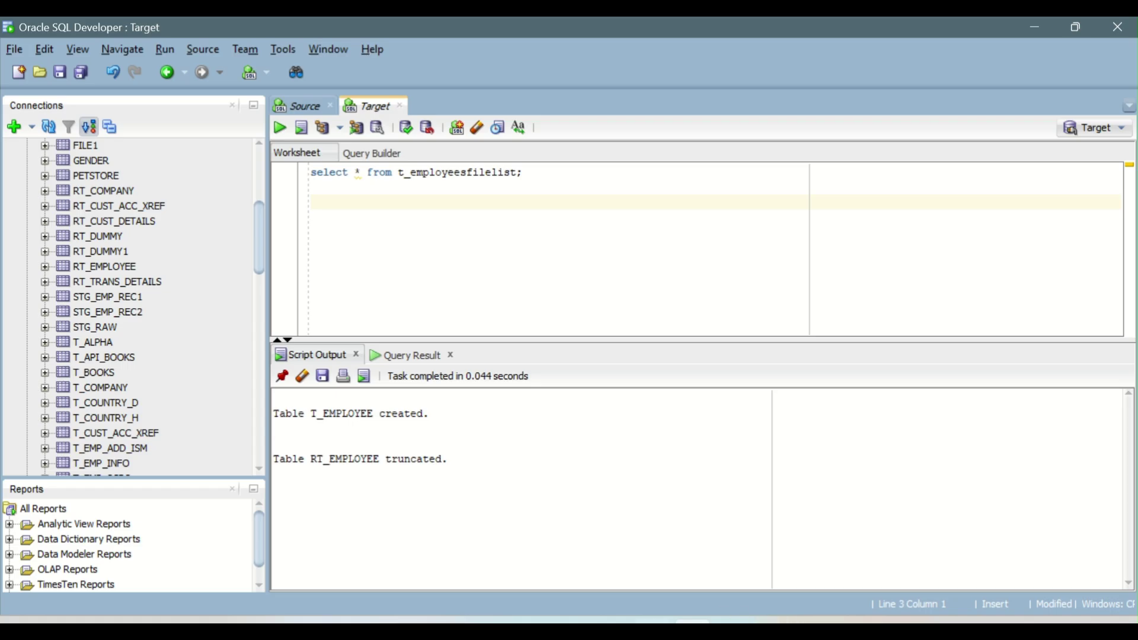
Open the emp_txn_source_excel workbook from the Source_Files folder and examine the emp sheet's dob, salary, skillset and city columns
click(535, 630)
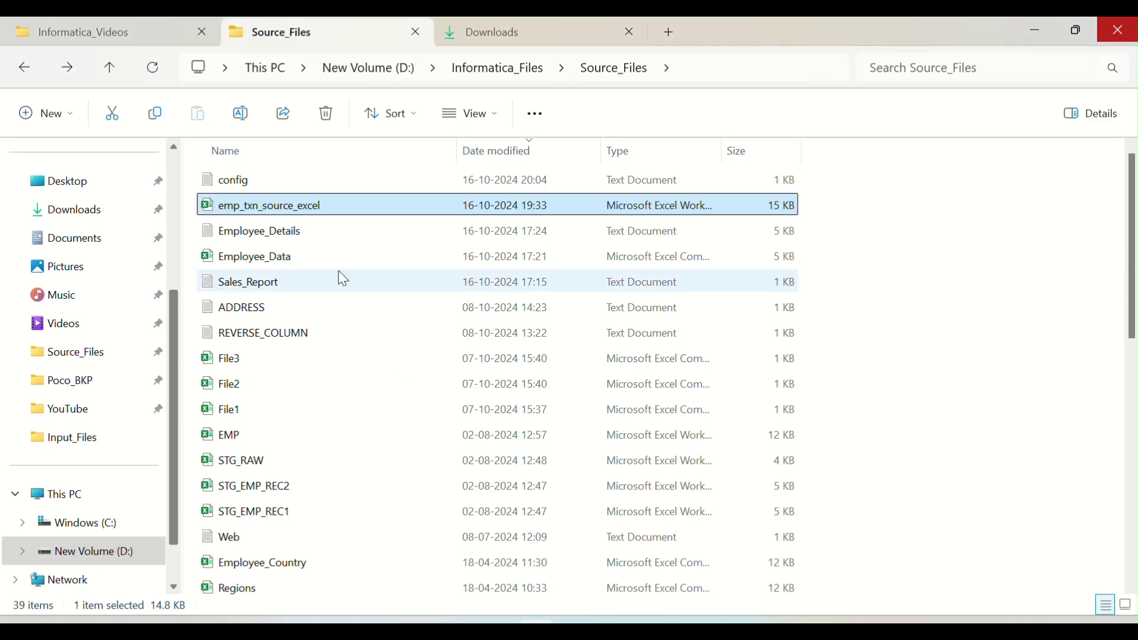
double_click(295, 205)
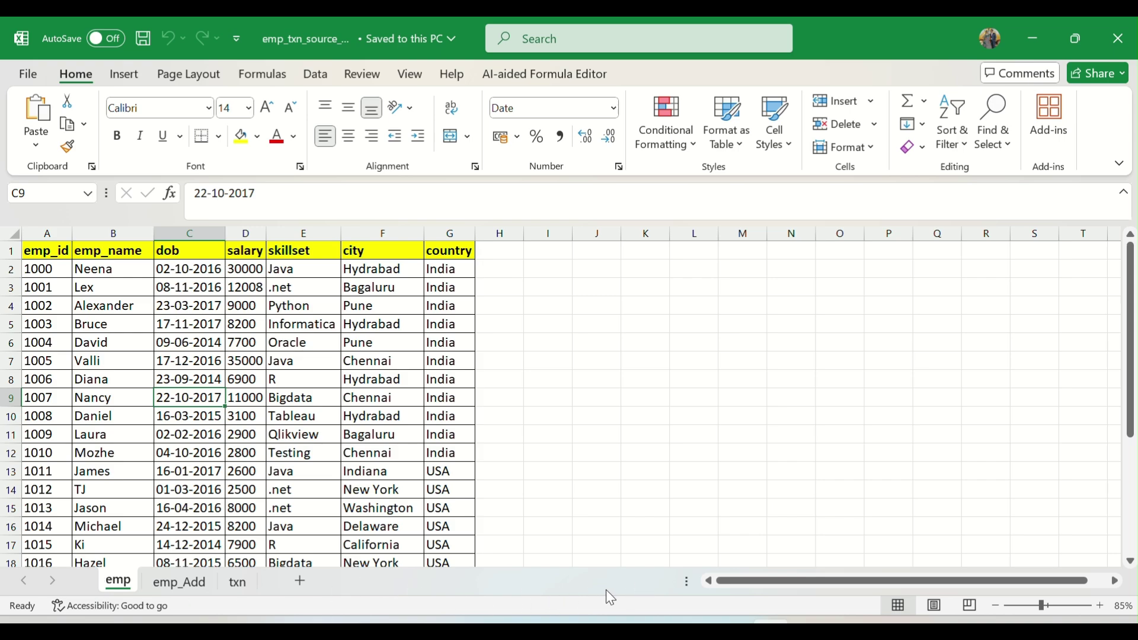
click(122, 310)
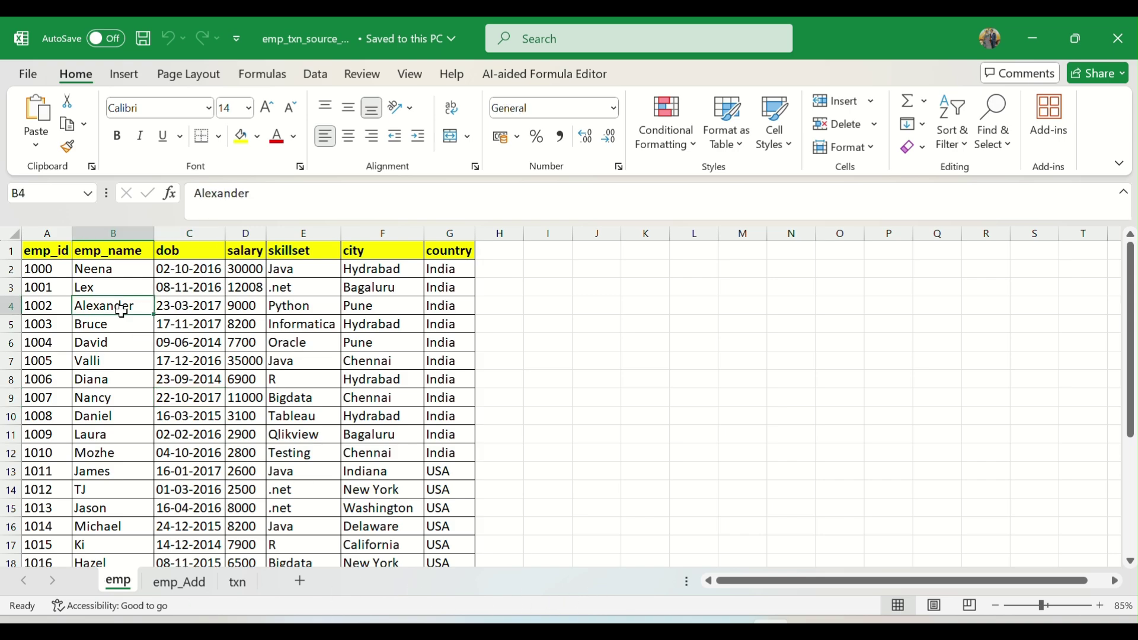
scroll(133, 320, down, 6)
scroll(136, 321, up, 6)
drag(188, 271, 190, 437)
drag(240, 270, 299, 436)
drag(362, 269, 385, 429)
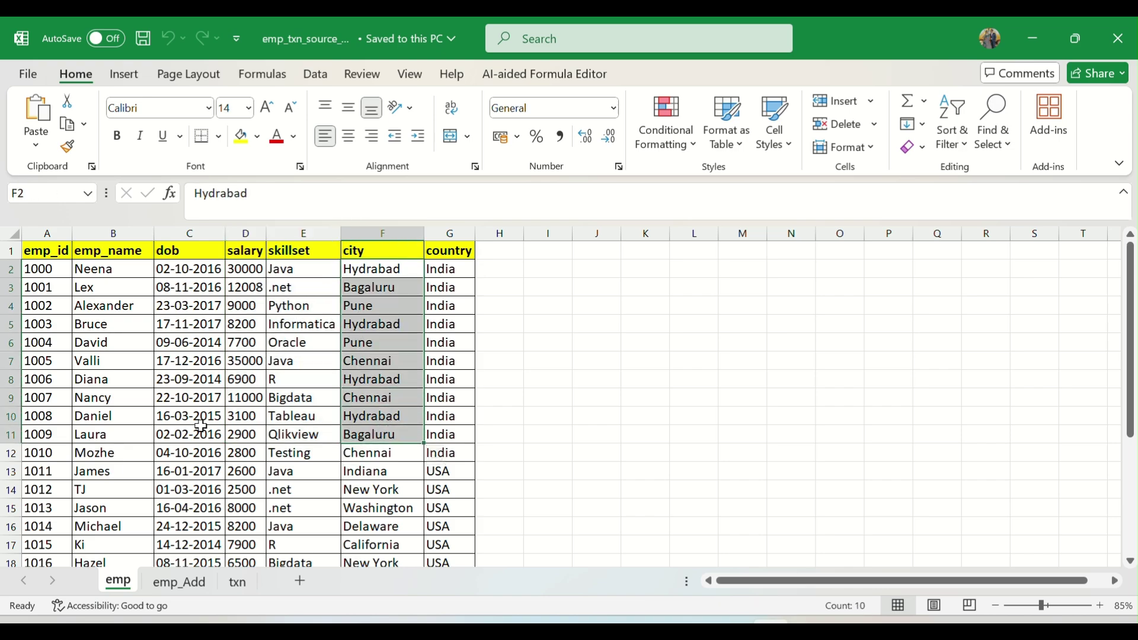
Review the emp sheet's header row from emp_id to country and its employee records down to the last row
click(170, 377)
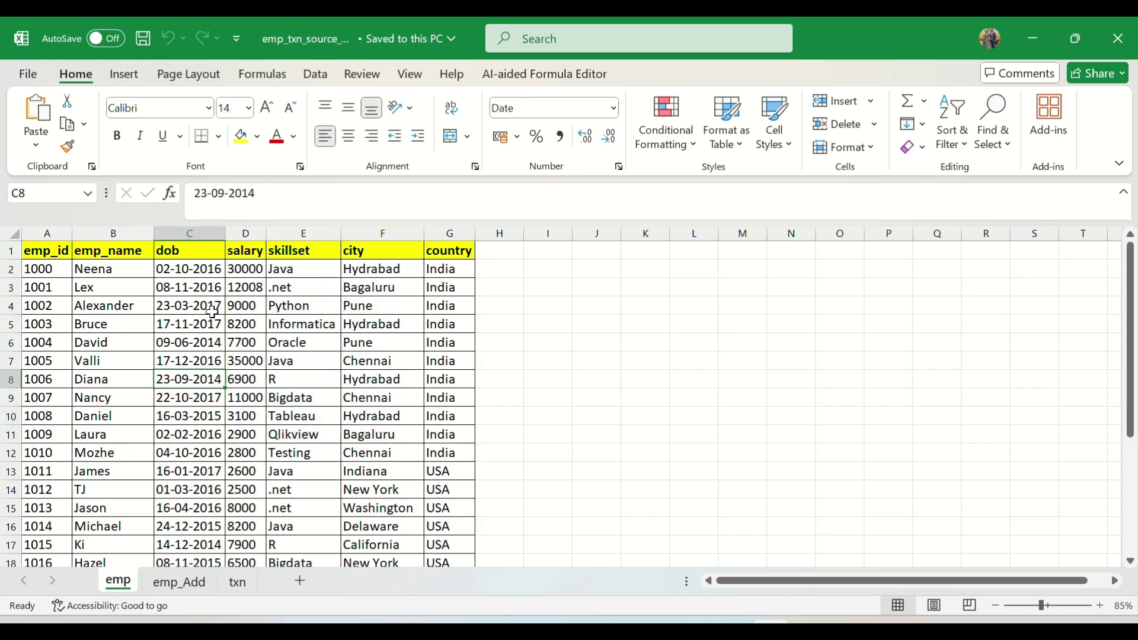
scroll(213, 320, down, 1)
scroll(284, 360, up, 1)
drag(56, 250, 438, 248)
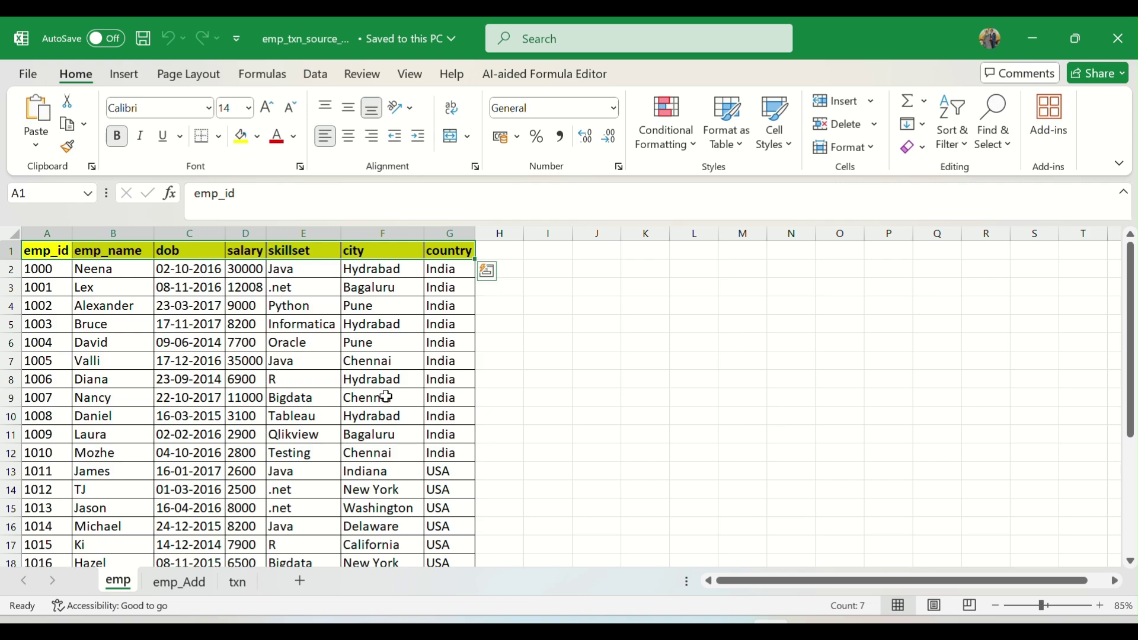
drag(305, 270, 302, 361)
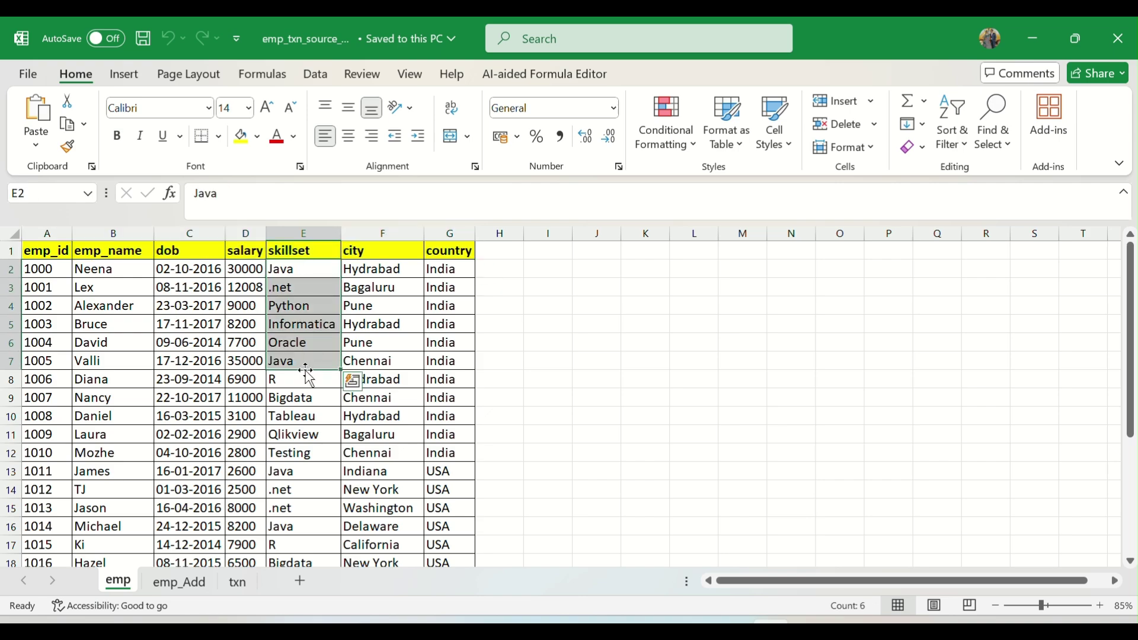
click(380, 340)
scroll(379, 339, down, 3)
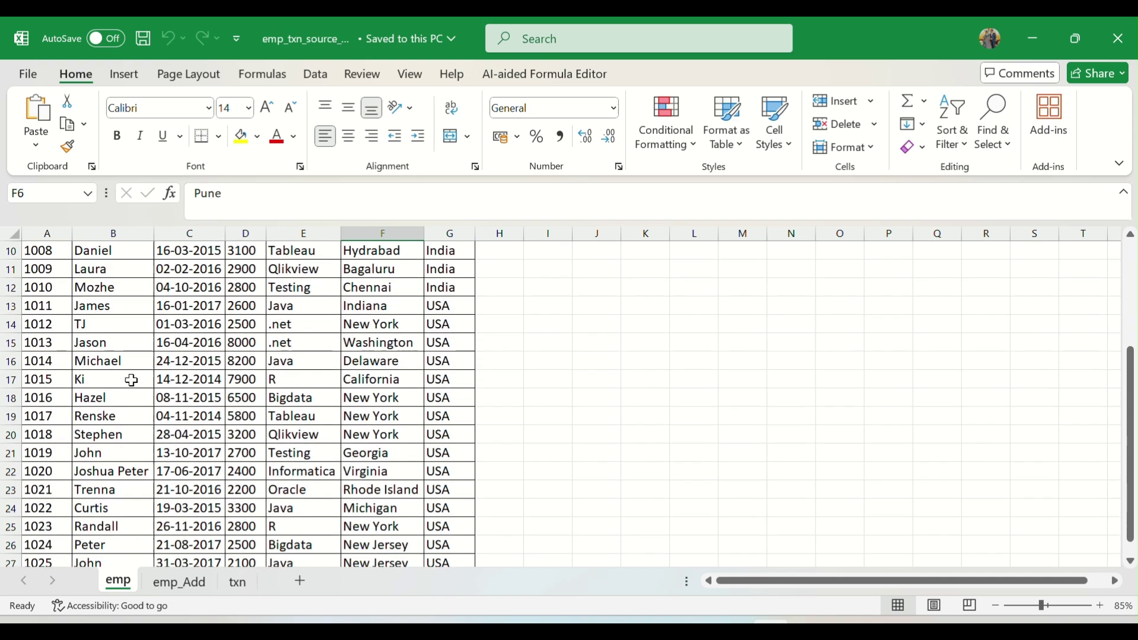
scroll(376, 337, up, 3)
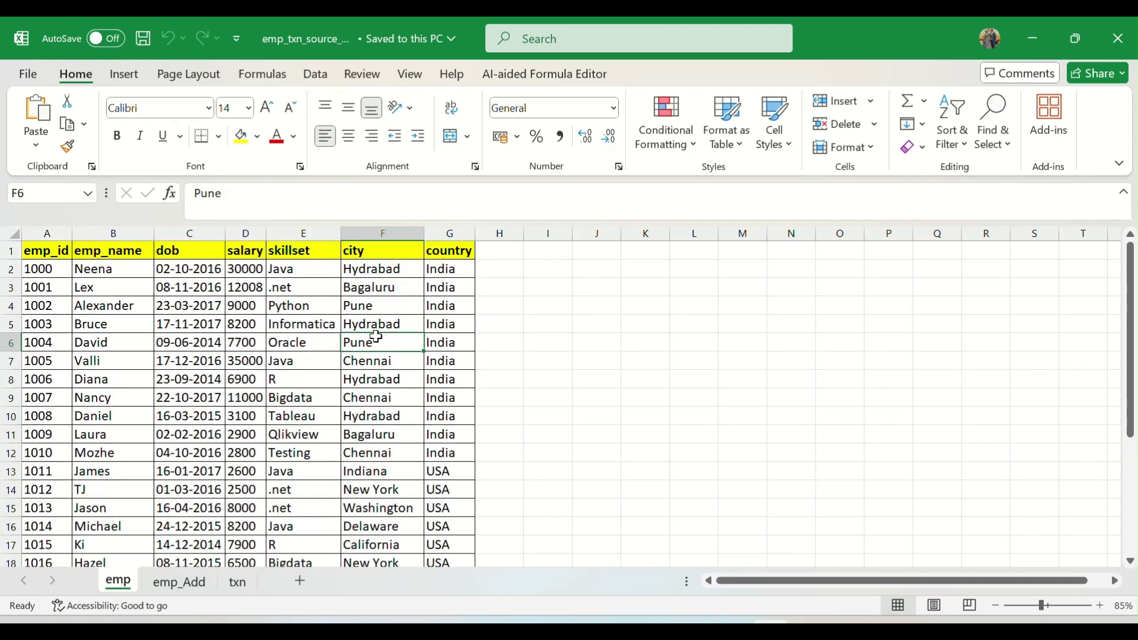
drag(199, 324, 446, 435)
View the emp_Add and txn sheets, and close the emp_txn_source_excel workbook
click(178, 583)
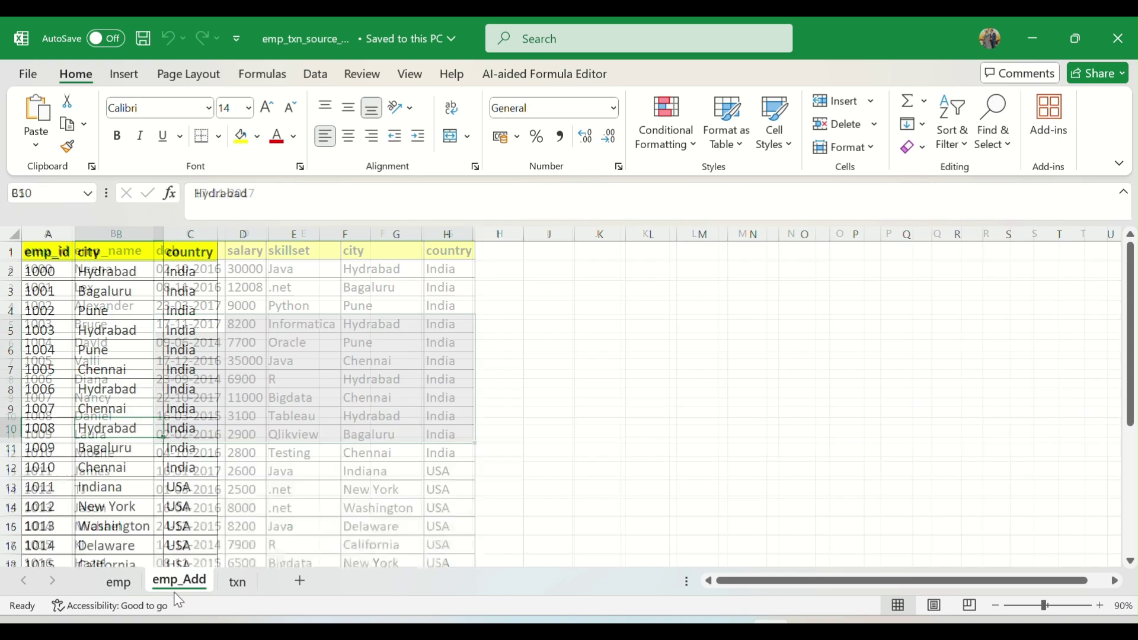
key(ctrl+Page_Down)
click(378, 396)
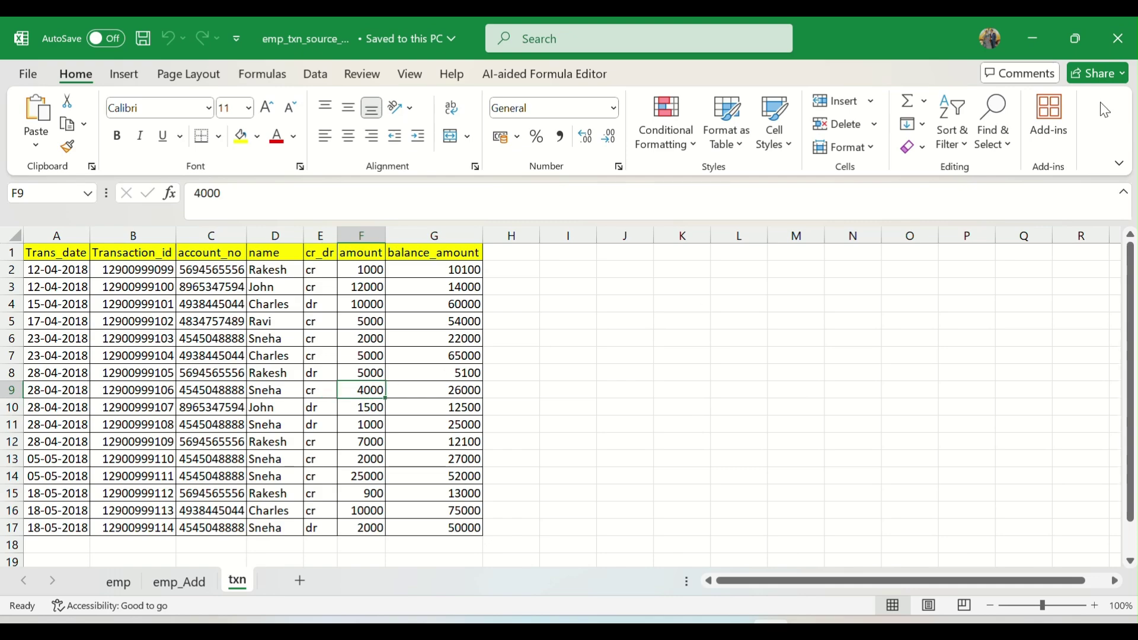
click(1118, 39)
Return to the Word notes and review the "File List Concept in IICS – using config file" item
key(alt+Tab)
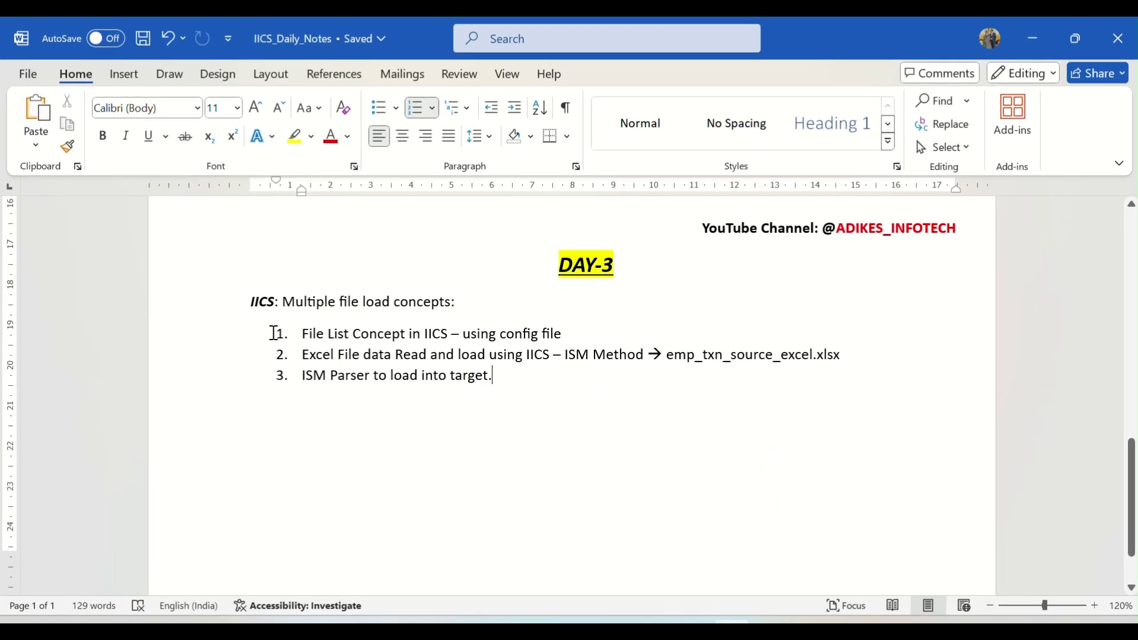
drag(307, 329, 572, 332)
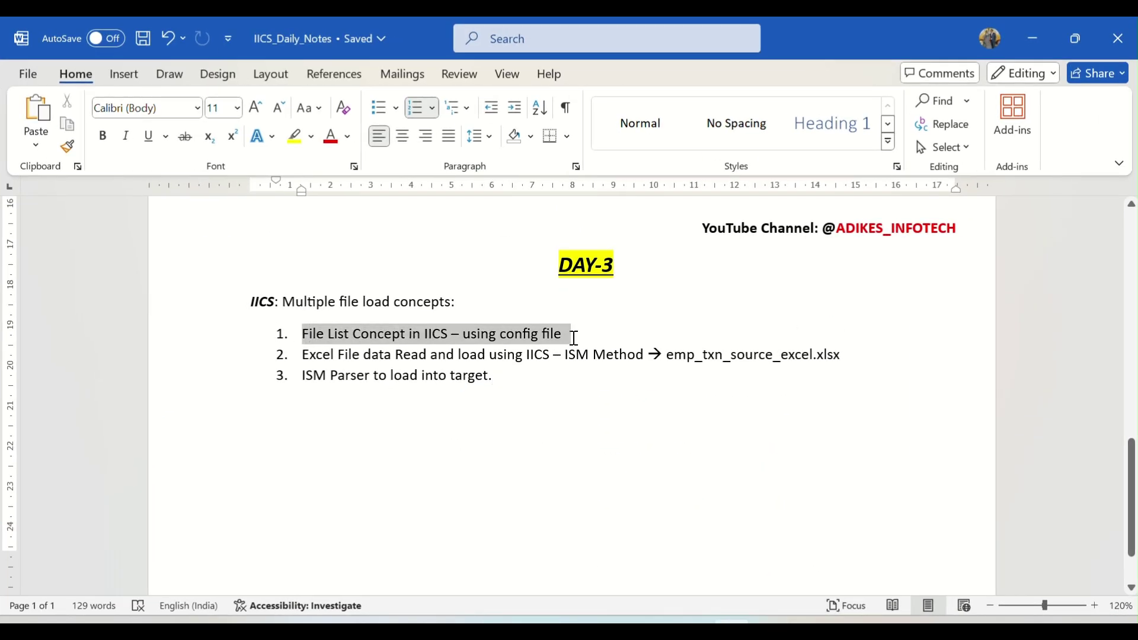
click(506, 363)
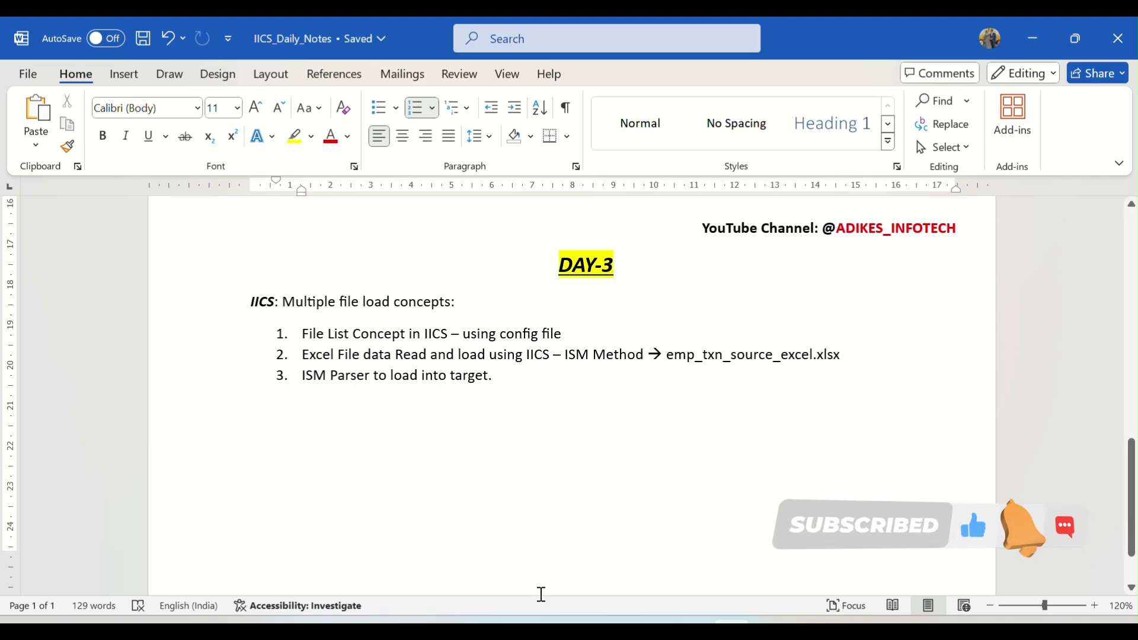
Switch to File Explorer, view the employee files in the Input_Files folder and go back to Source_Files
key(alt+Tab)
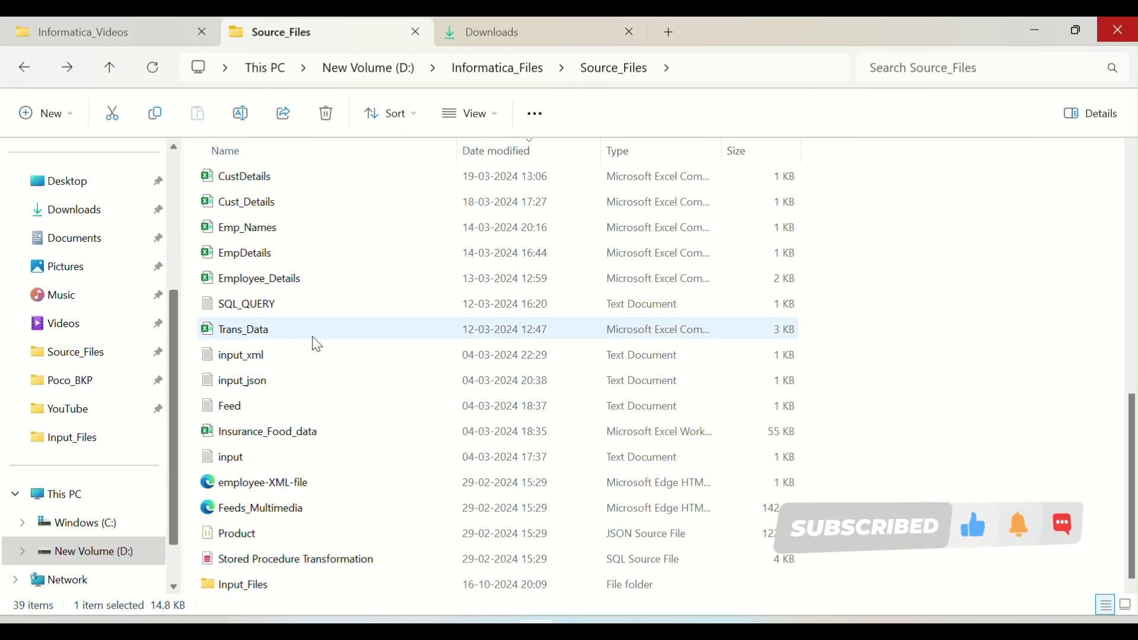
double_click(268, 585)
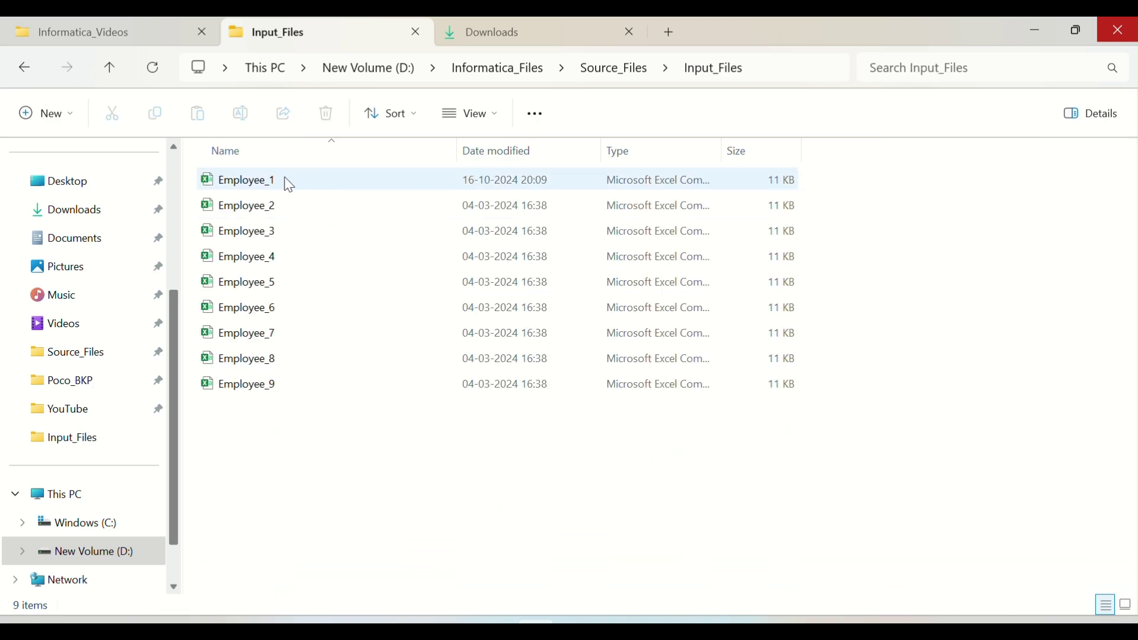
click(22, 70)
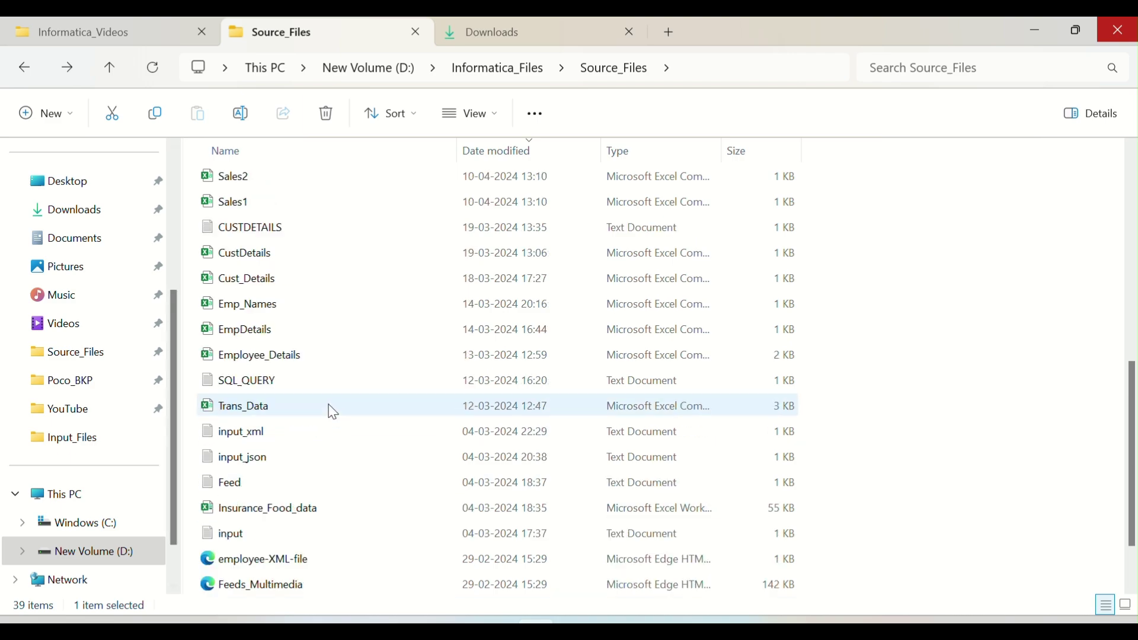
Open config.txt, review its list of employee CSV paths, close it and return to the IICS_Daily_Notes document
double_click(244, 211)
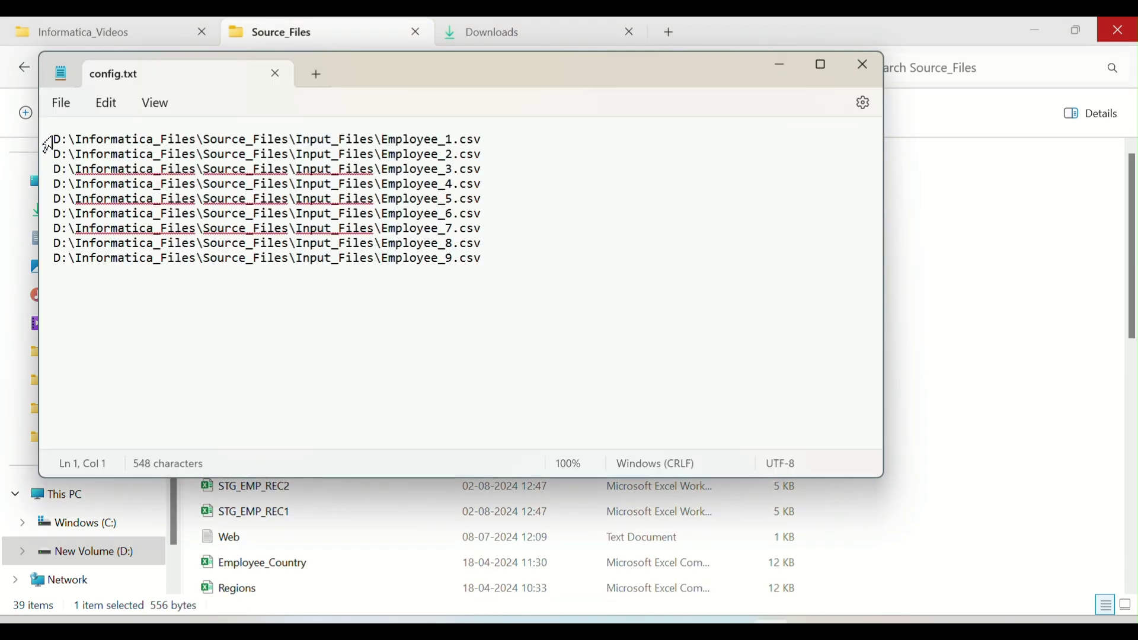
drag(55, 138, 487, 266)
click(281, 78)
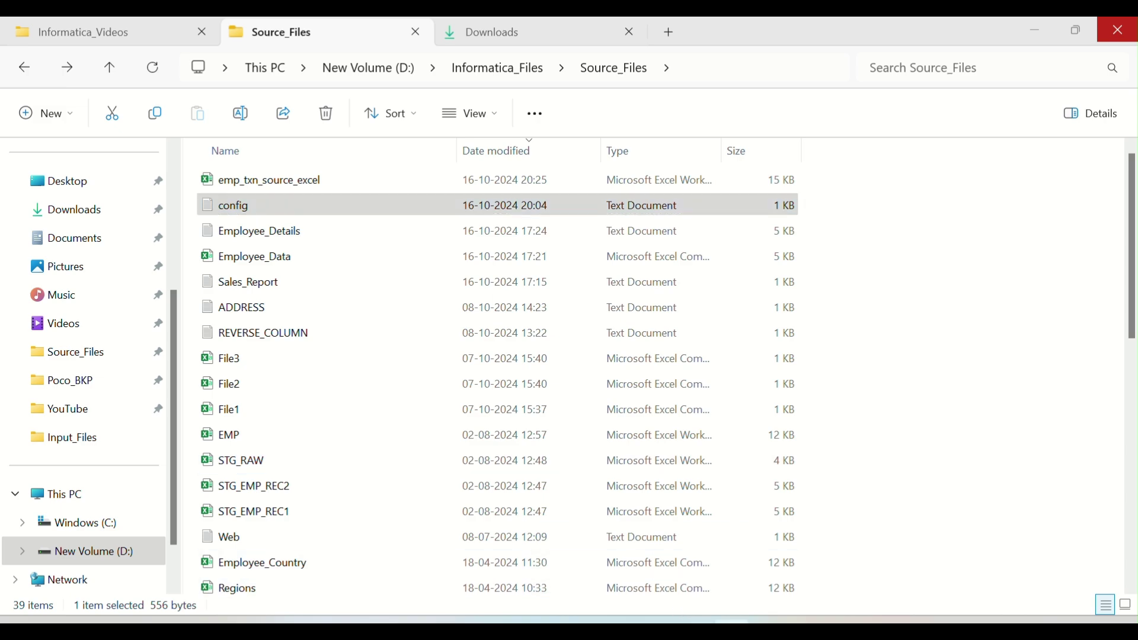
mouse_move(733, 630)
click(734, 552)
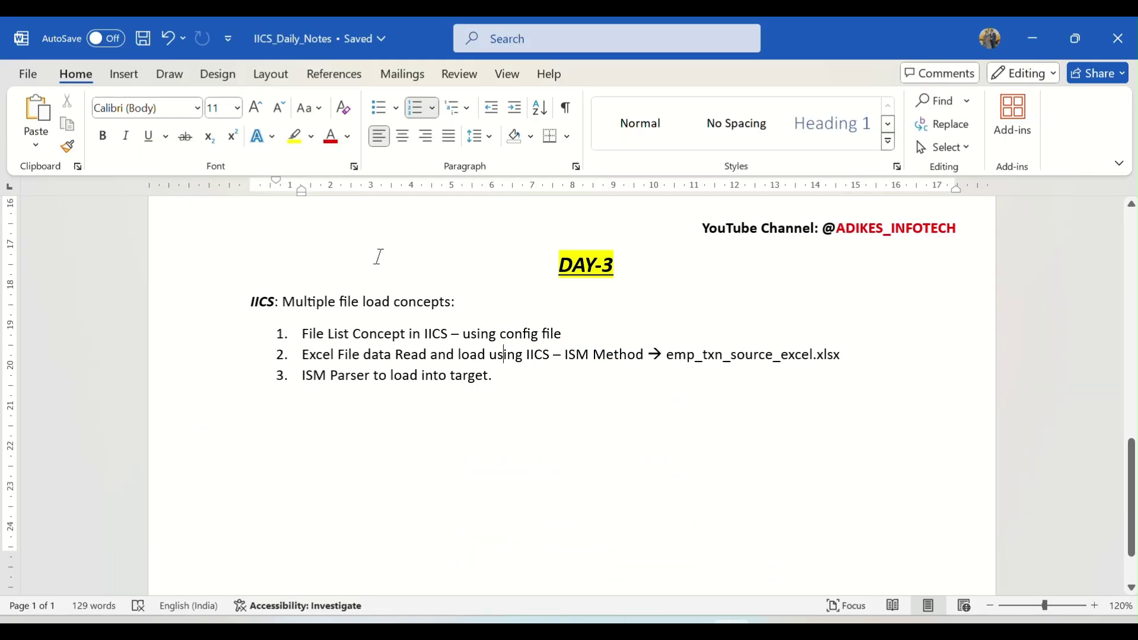